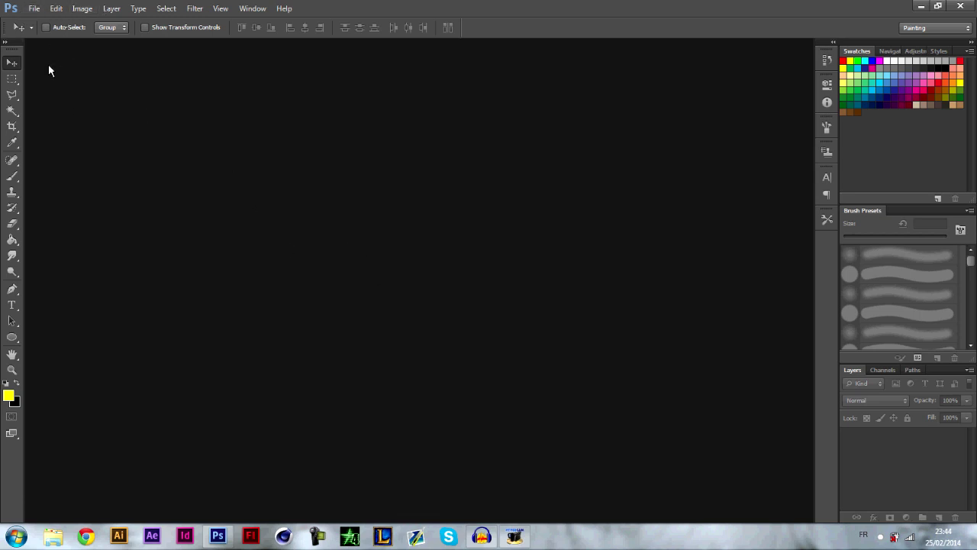
- Create a new 900 x 900 pixel RGB document at 72 pixels/inch with a white background
{"action": "left_click", "coordinate": [35, 9]}
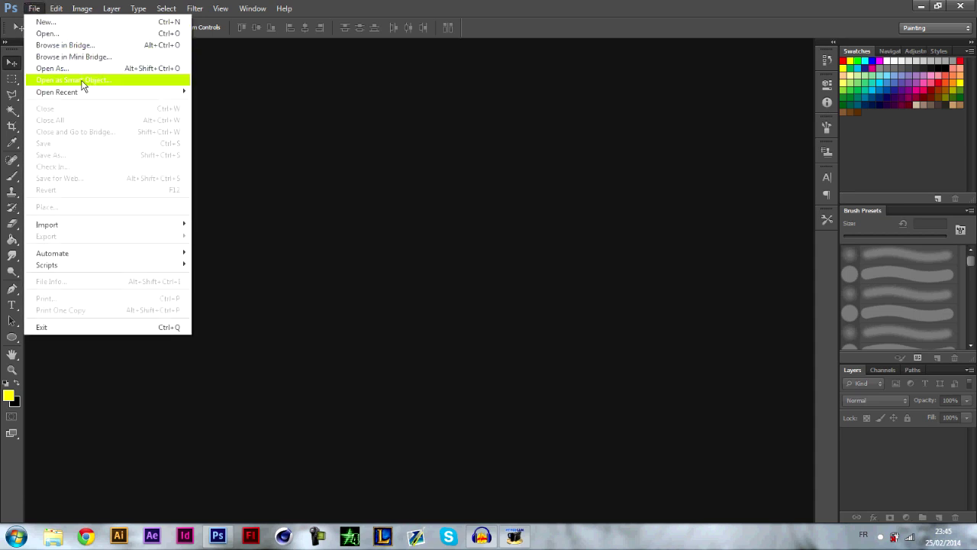
{"action": "left_click", "coordinate": [76, 23]}
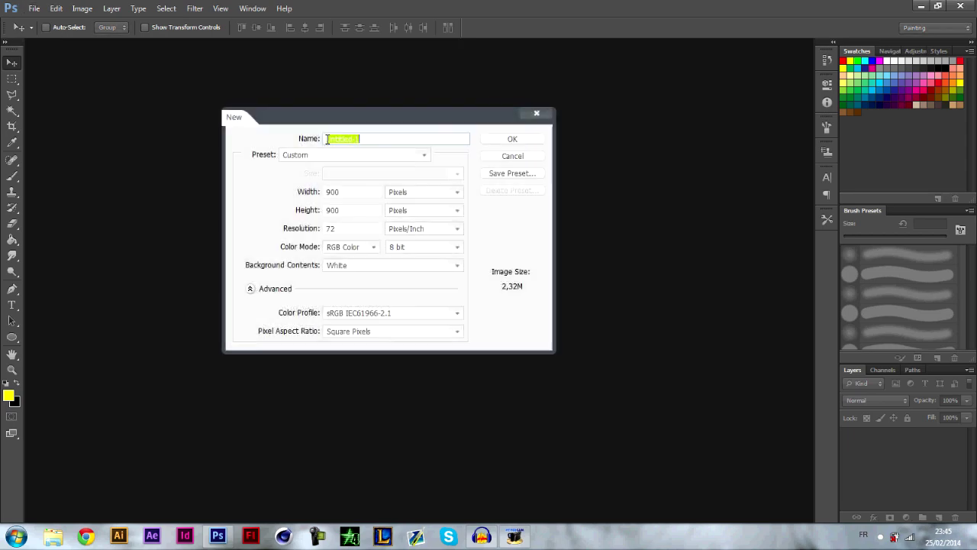
{"action": "left_click", "coordinate": [506, 141]}
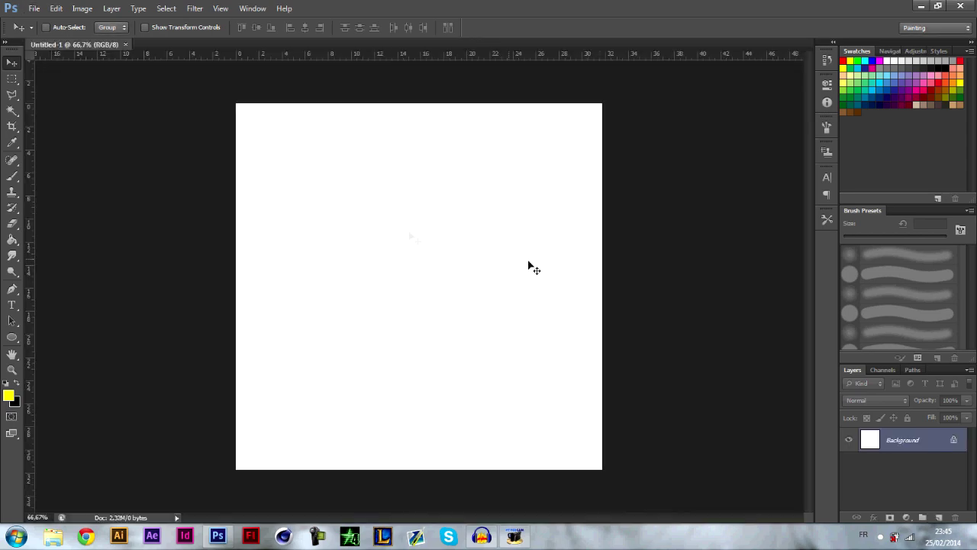
- Save the document in the futur 2030 folder as Untitled-1.psd in Photoshop format
{"action": "left_click", "coordinate": [34, 8]}
{"action": "mouse_move", "coordinate": [56, 8]}
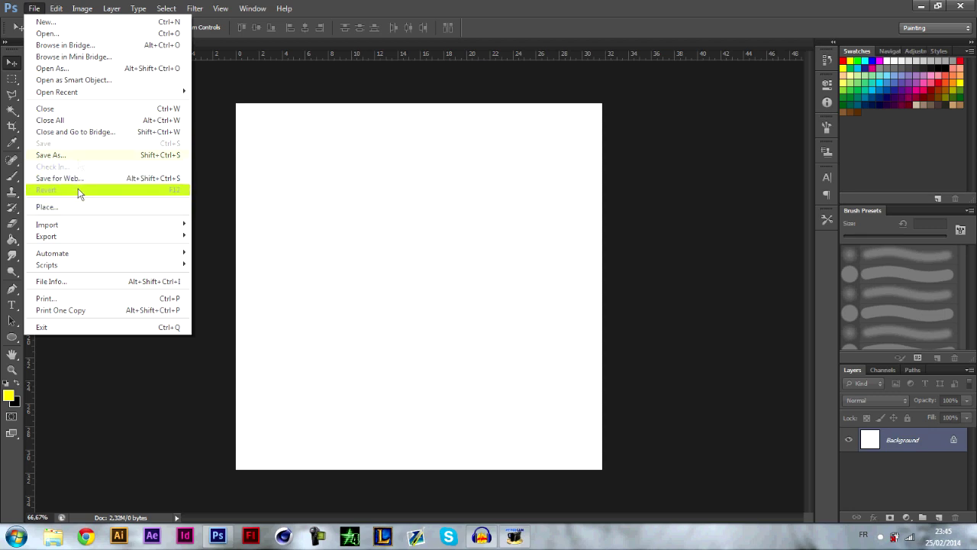
{"action": "left_click", "coordinate": [77, 155]}
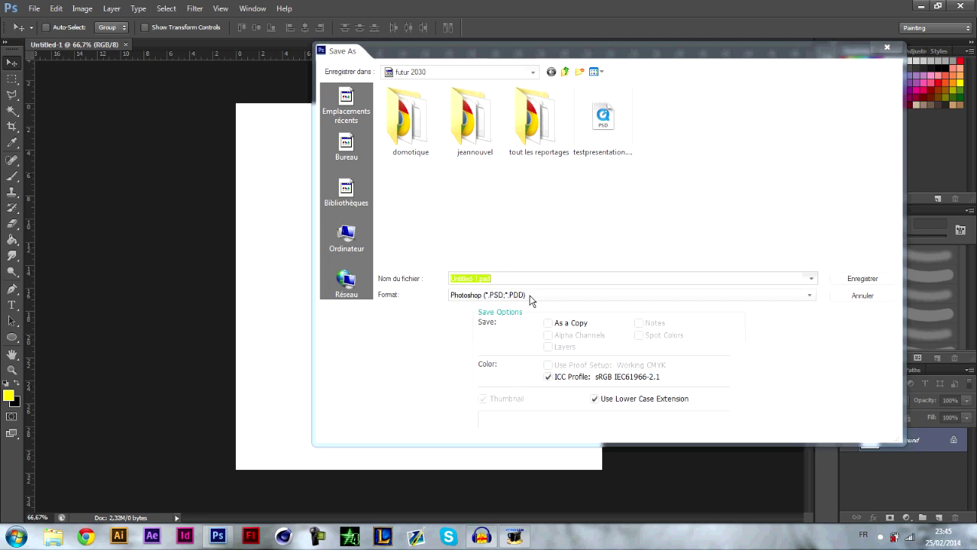
{"action": "left_click", "coordinate": [530, 298]}
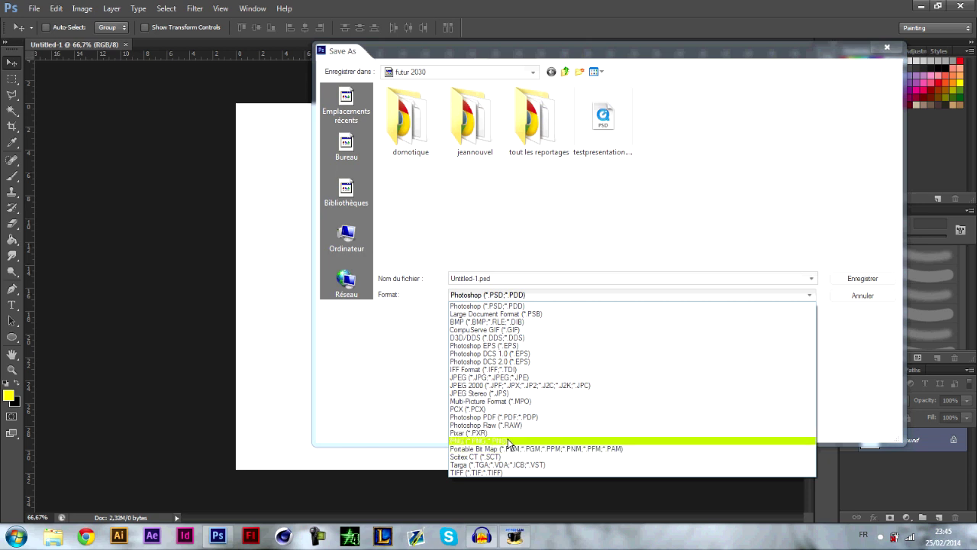
{"action": "left_click", "coordinate": [879, 278]}
- Duplicate the Background layer, hide the original, and erase a curved stroke on the copy with a 152 px eraser
{"action": "left_click_drag", "start_coordinate": [923, 441], "coordinate": [937, 517]}
{"action": "left_click", "coordinate": [849, 463]}
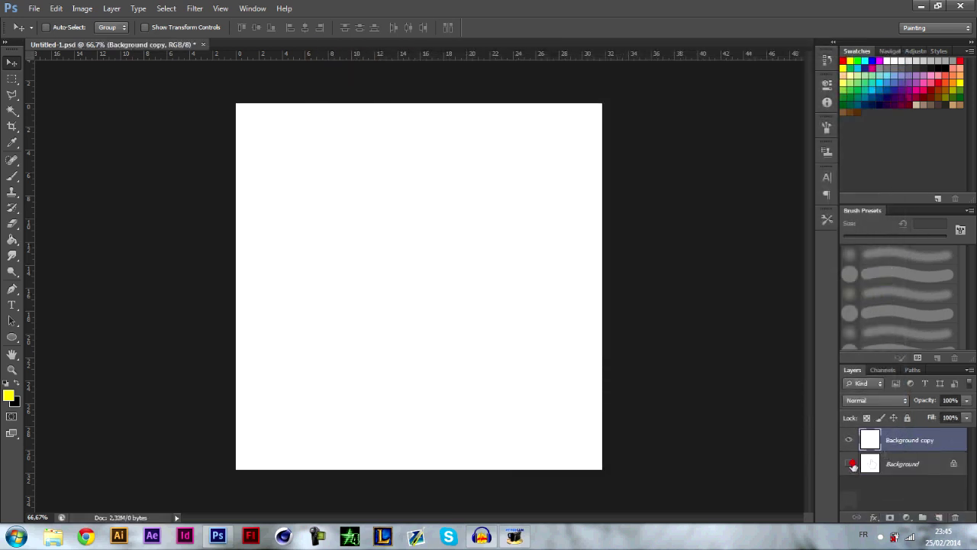
{"action": "left_click", "coordinate": [12, 223]}
{"action": "left_click_drag", "start_coordinate": [408, 201], "coordinate": [482, 252]}
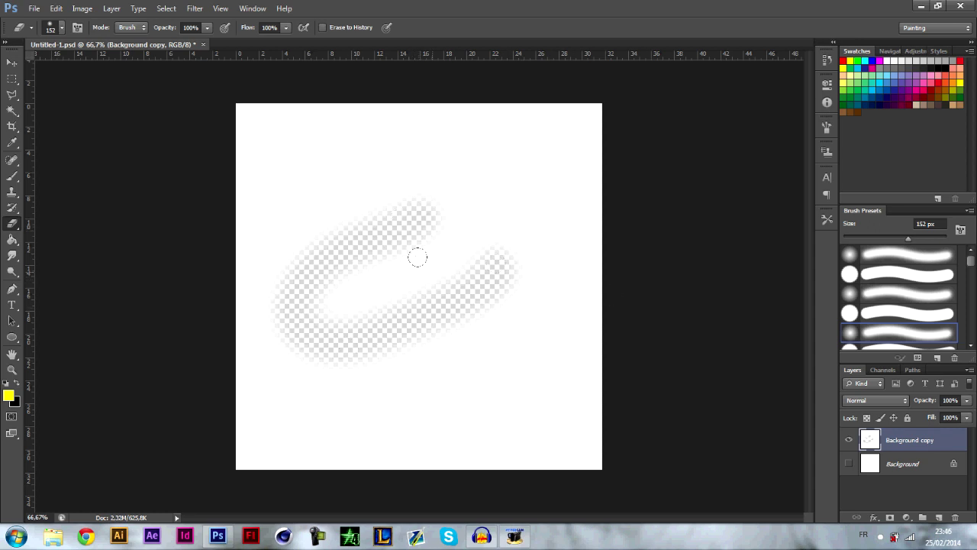
- Delete the Background copy layer and close the document without saving the changes
{"action": "mouse_move", "coordinate": [902, 443]}
{"action": "left_mouse_down"}
{"action": "mouse_move", "coordinate": [902, 506]}
{"action": "mouse_move", "coordinate": [954, 517]}
{"action": "left_mouse_up"}
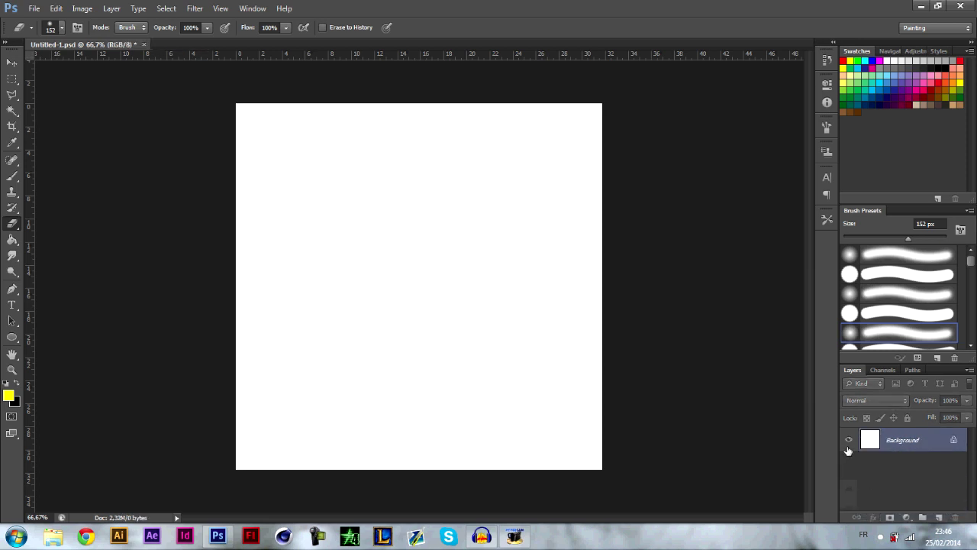
{"action": "left_click", "coordinate": [145, 45]}
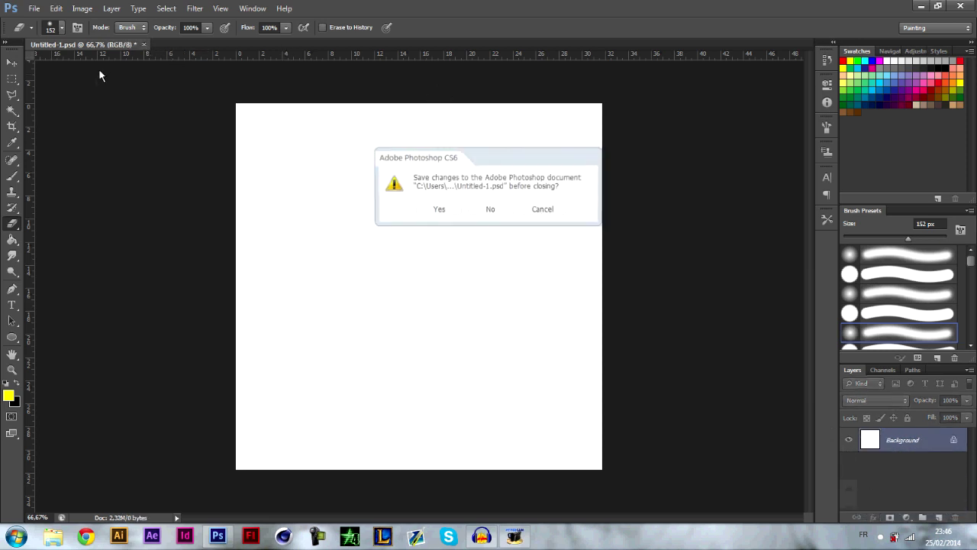
{"action": "left_click", "coordinate": [504, 216]}
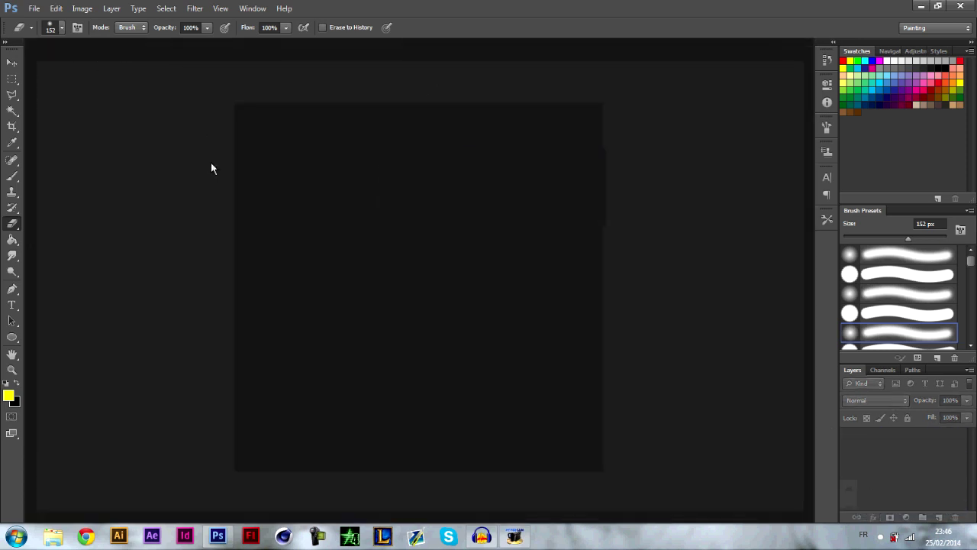
- Start a new document with the International Paper preset and look through its paper sizes, keeping A4
{"action": "left_click", "coordinate": [34, 9]}
{"action": "left_click", "coordinate": [46, 21]}
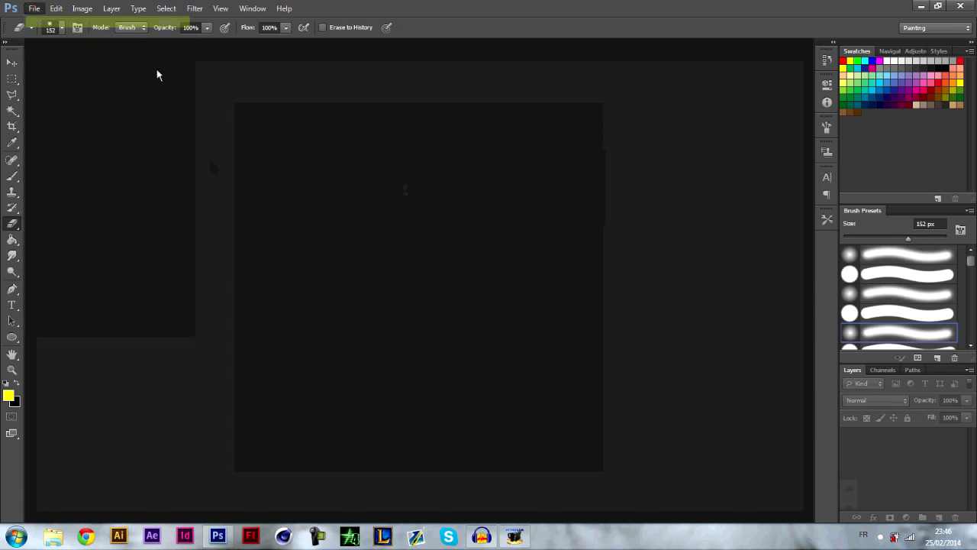
{"action": "left_click", "coordinate": [359, 155]}
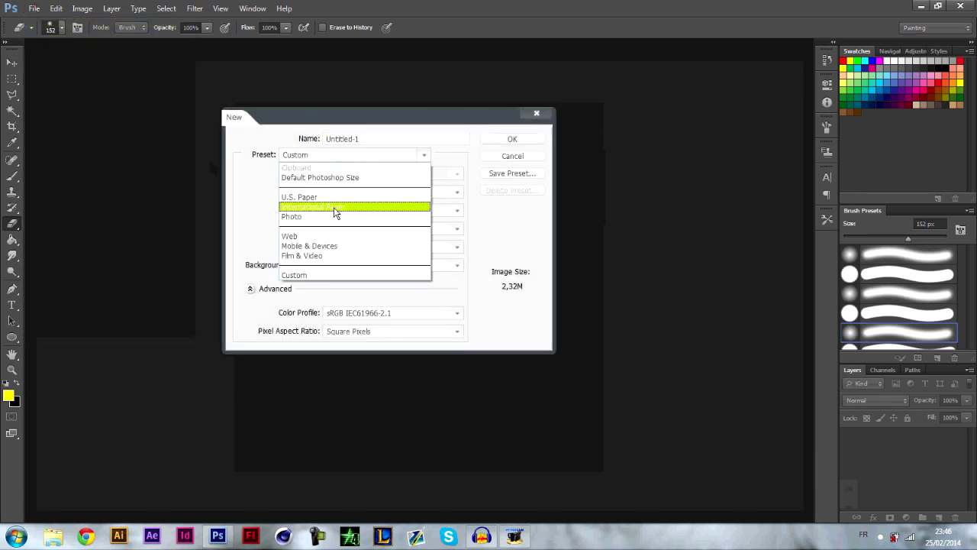
{"action": "left_click", "coordinate": [331, 208]}
{"action": "left_click", "coordinate": [378, 173]}
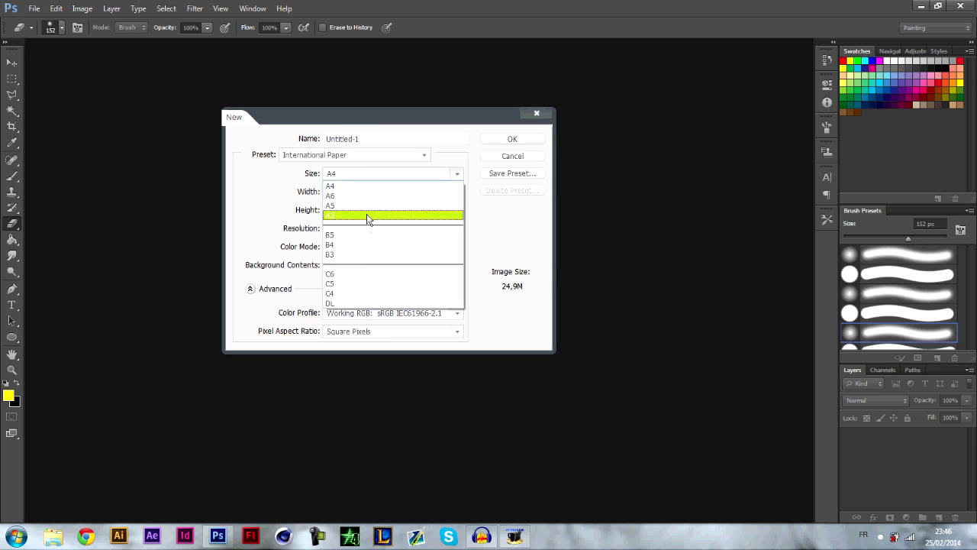
{"action": "left_click", "coordinate": [270, 205]}
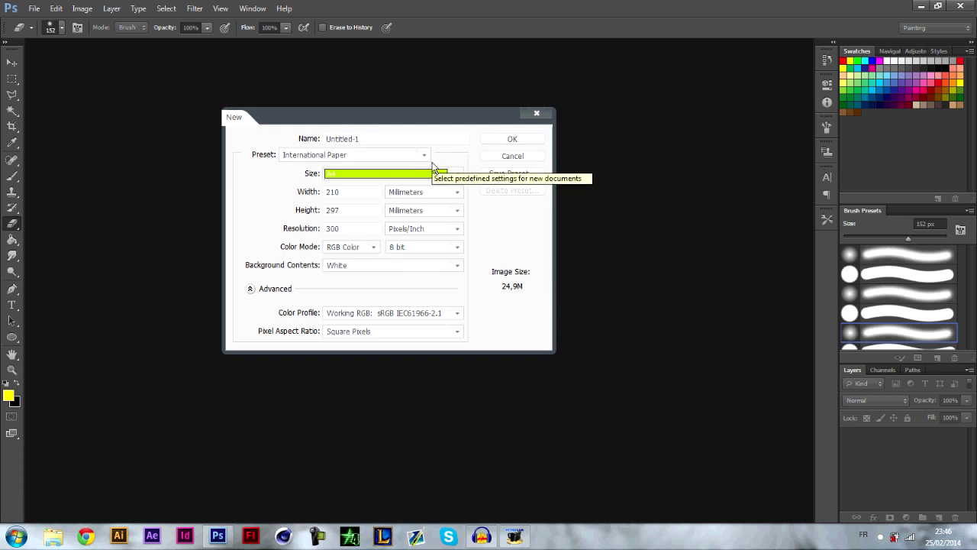
- Switch the new document to the Web preset and look through its predefined sizes
{"action": "left_click", "coordinate": [425, 157]}
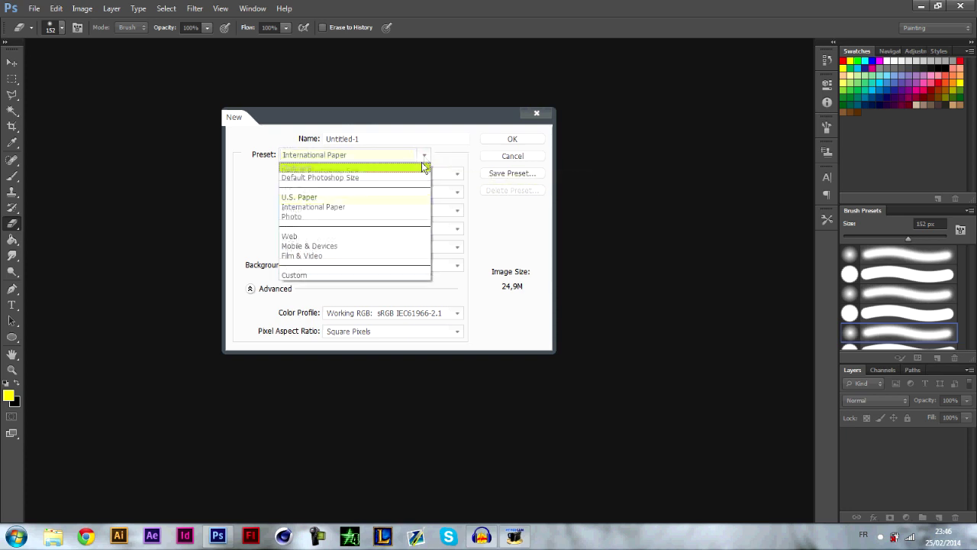
{"action": "left_click", "coordinate": [342, 239]}
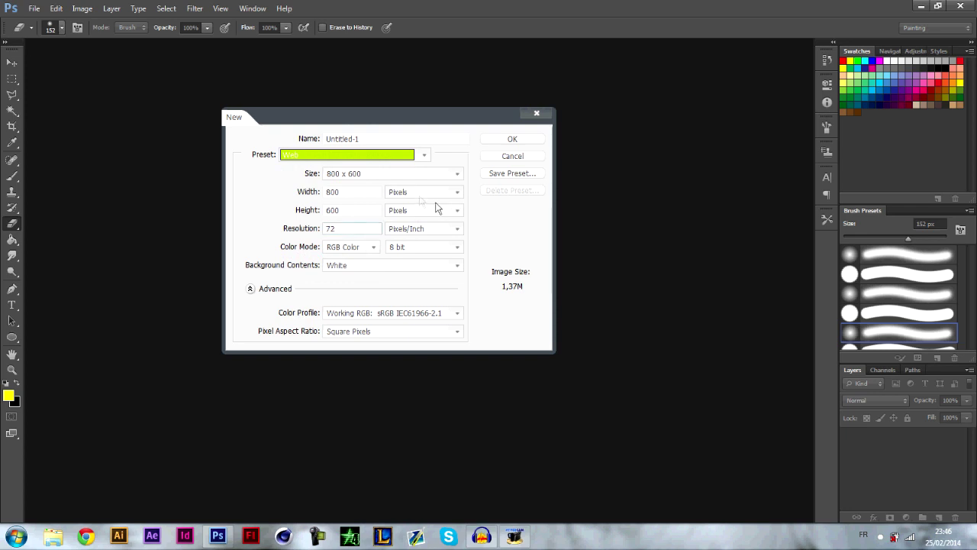
{"action": "left_click", "coordinate": [345, 229]}
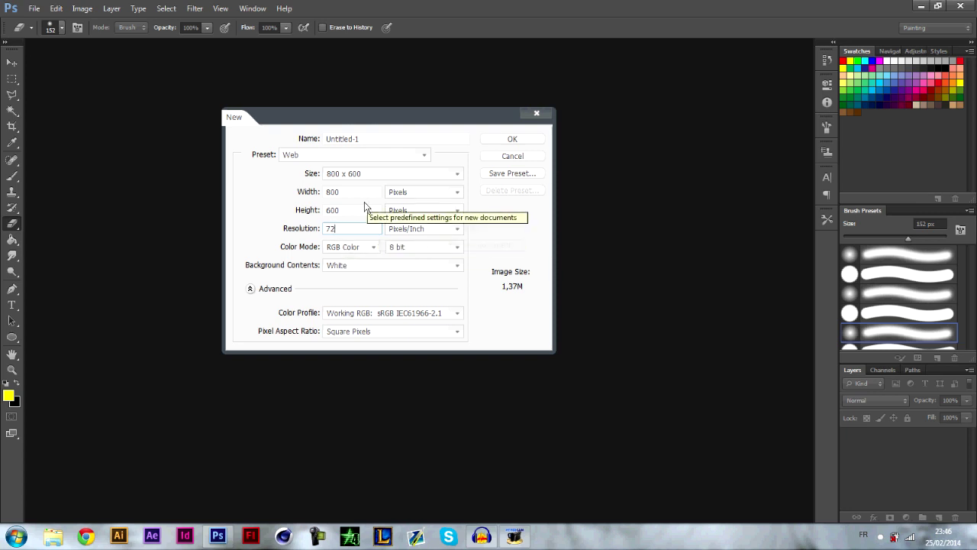
{"action": "double_click", "coordinate": [337, 193]}
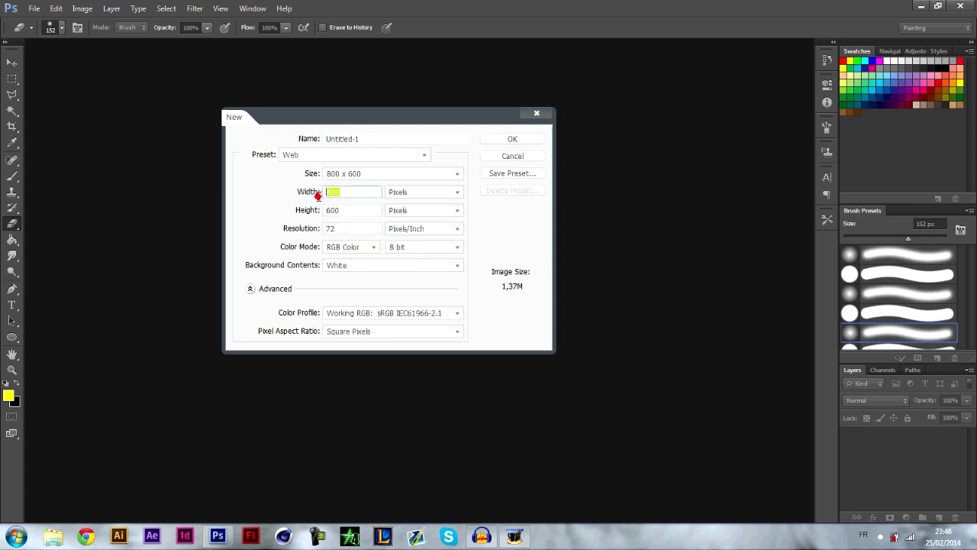
{"action": "left_click", "coordinate": [364, 174]}
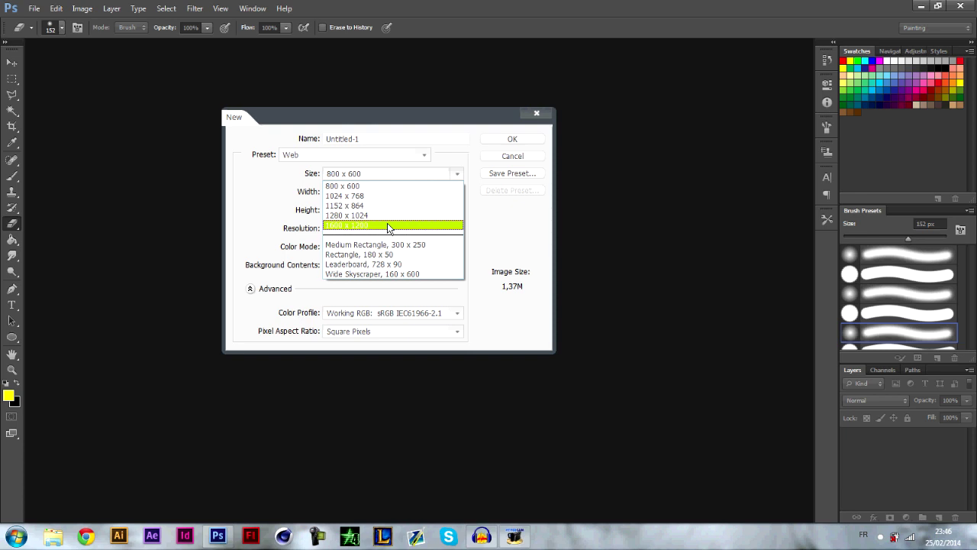
{"action": "left_click", "coordinate": [487, 229]}
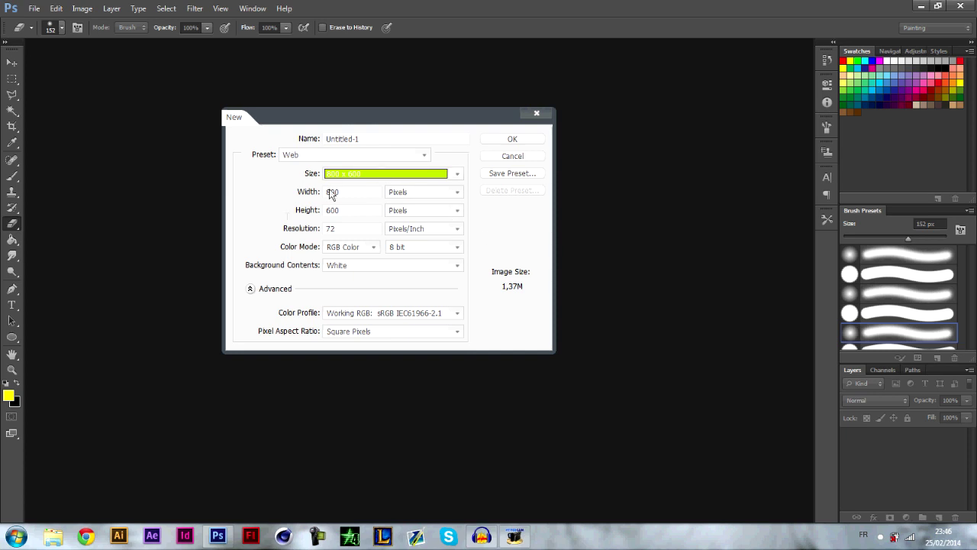
- Choose the 1600 x 1200 size, set the height to 900 pixels, and create the document
{"action": "double_click", "coordinate": [353, 192]}
{"action": "left_click", "coordinate": [359, 177]}
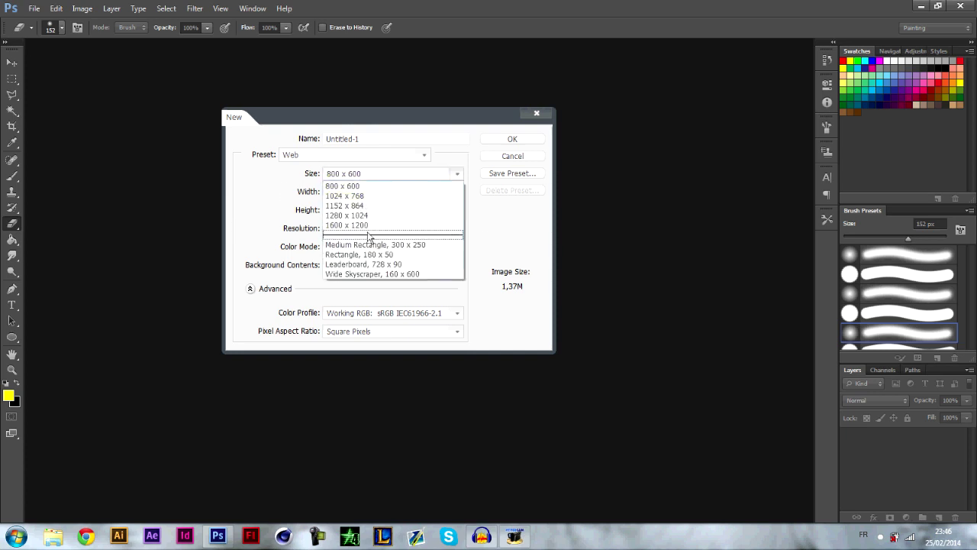
{"action": "left_click", "coordinate": [371, 223]}
{"action": "double_click", "coordinate": [354, 210]}
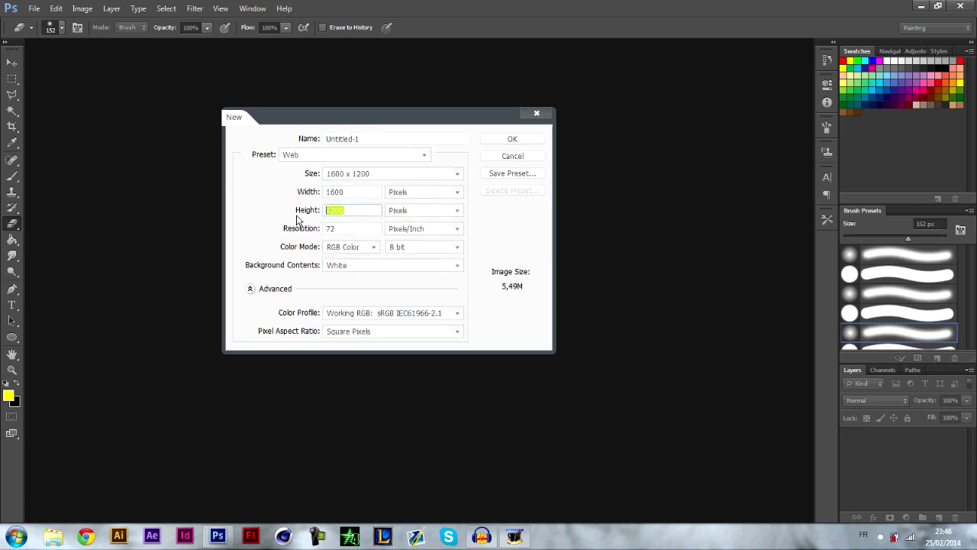
{"action": "type", "text": "900"}
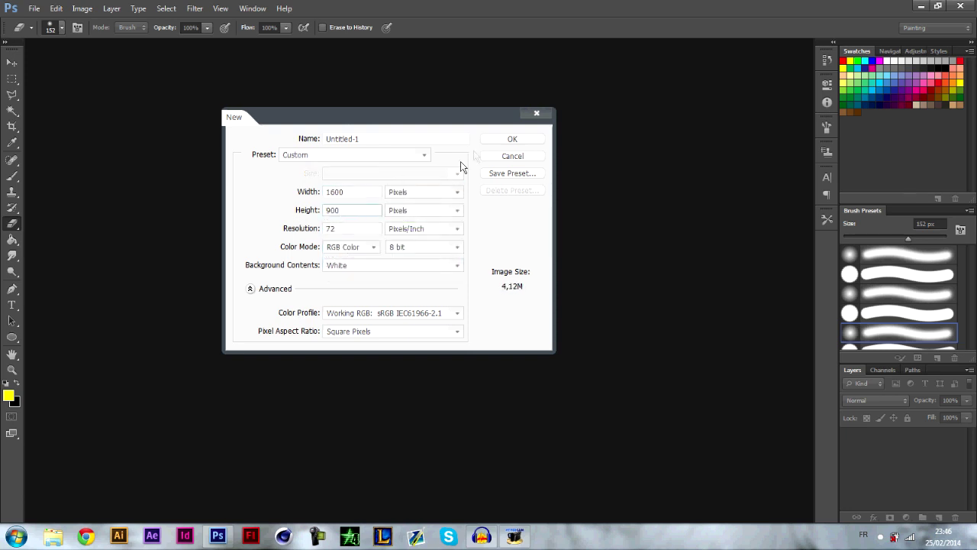
{"action": "left_click", "coordinate": [508, 139]}
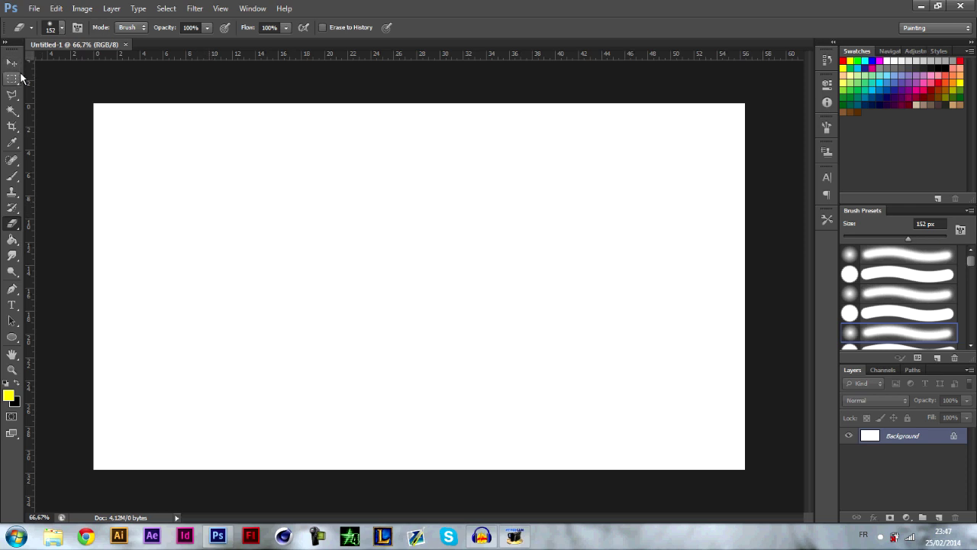
- Close the Tools panel and bring it back docked in its original place
{"action": "left_click_drag", "start_coordinate": [10, 47], "coordinate": [8, 72]}
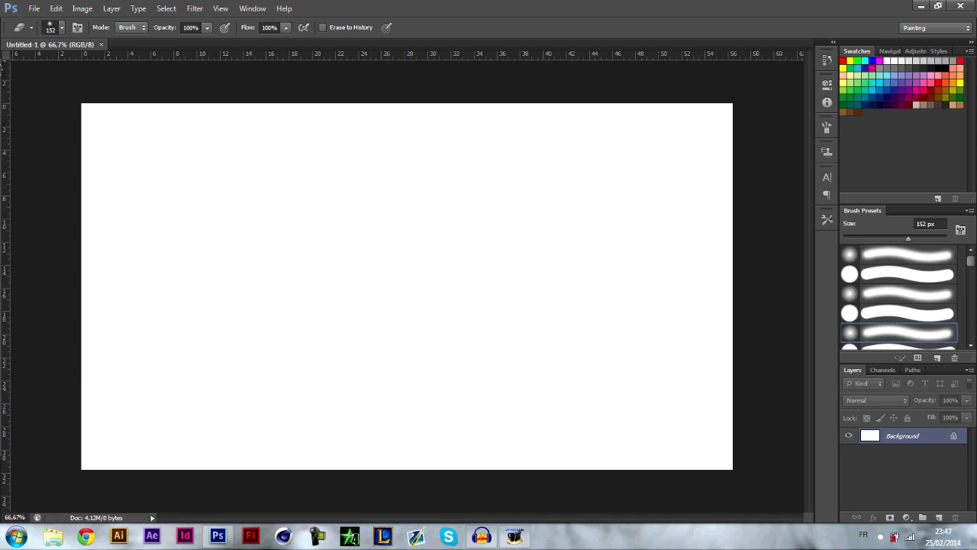
{"action": "key", "text": "v"}
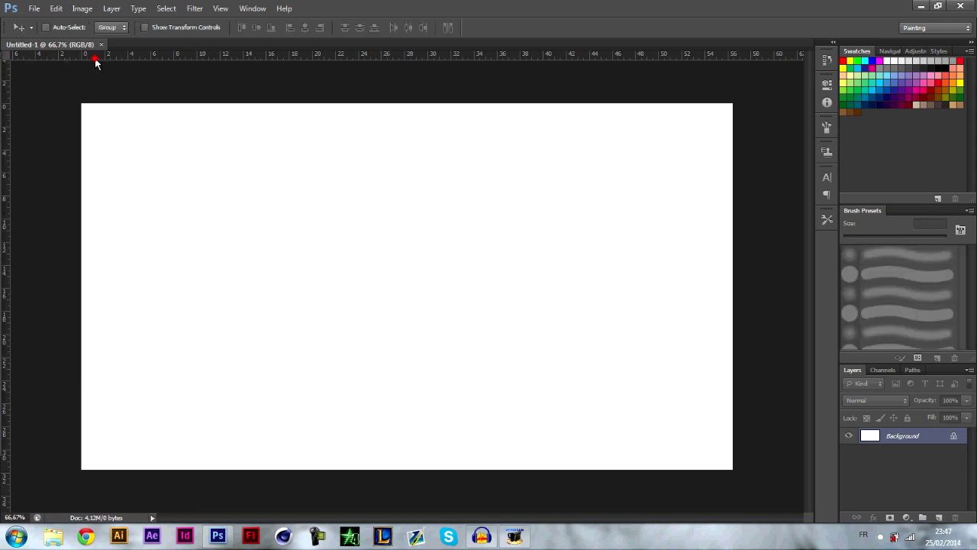
{"action": "left_click", "coordinate": [241, 14]}
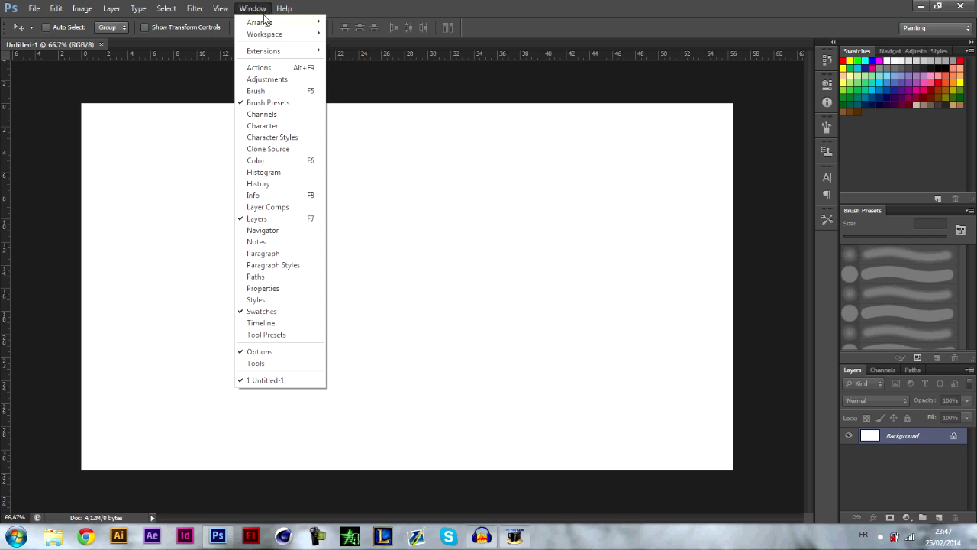
{"action": "left_click", "coordinate": [281, 336]}
{"action": "left_click", "coordinate": [793, 211]}
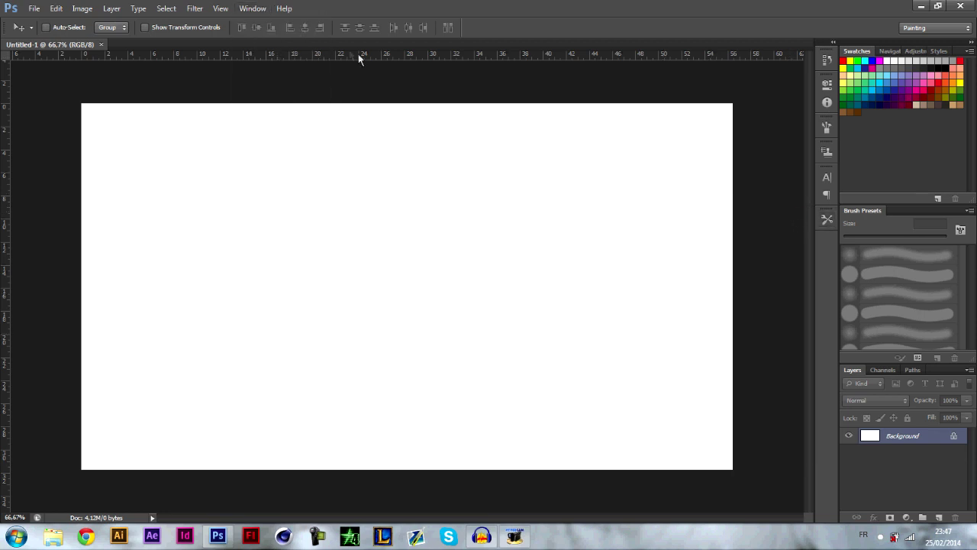
{"action": "left_click", "coordinate": [248, 9]}
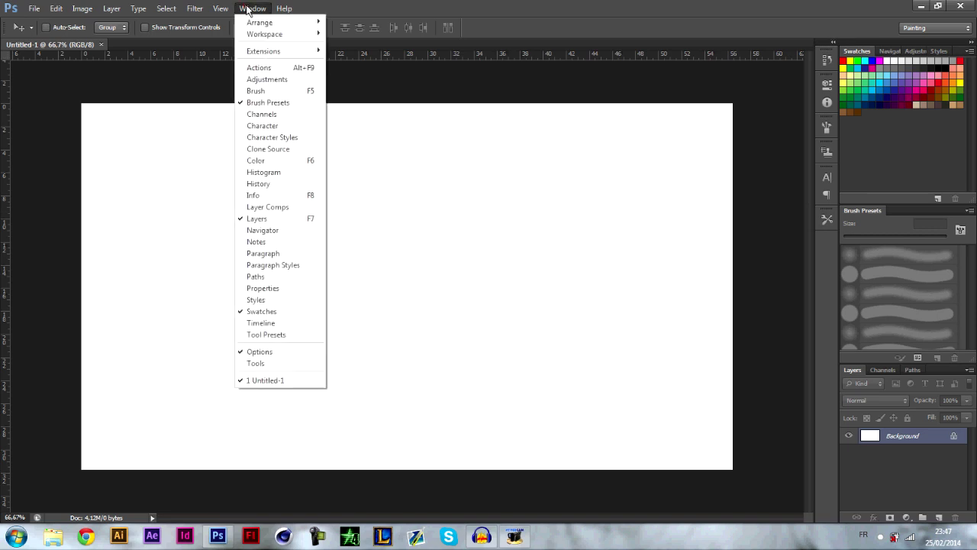
{"action": "left_click", "coordinate": [265, 362]}
{"action": "left_click_drag", "start_coordinate": [13, 71], "coordinate": [3, 93]}
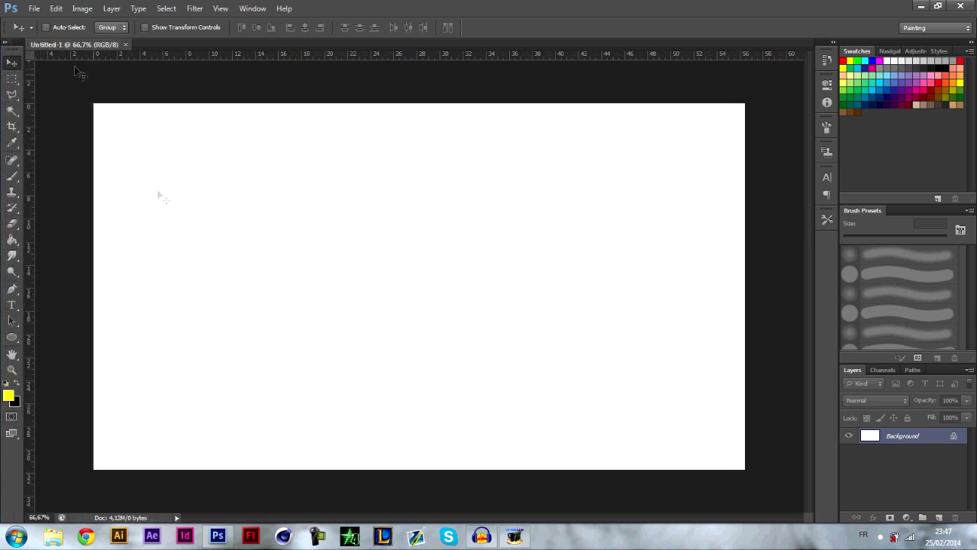
- Try to move the locked Background layer with the Move tool
{"action": "left_click_drag", "start_coordinate": [271, 216], "coordinate": [112, 119]}
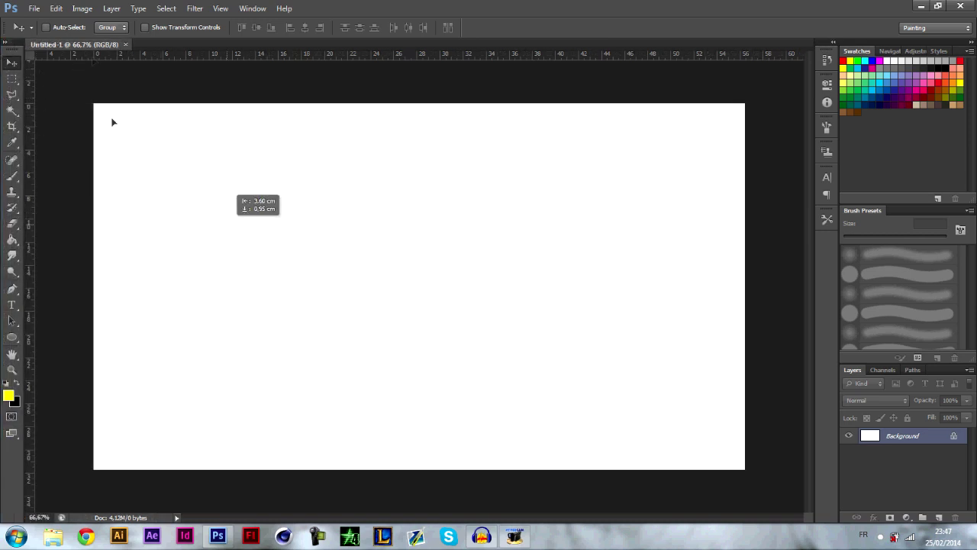
{"action": "left_click", "coordinate": [491, 213]}
- Paint a looping yellow stroke on a new layer with a 13 px brush and move it toward the canvas's left side
{"action": "left_click", "coordinate": [939, 517]}
{"action": "left_click", "coordinate": [12, 175]}
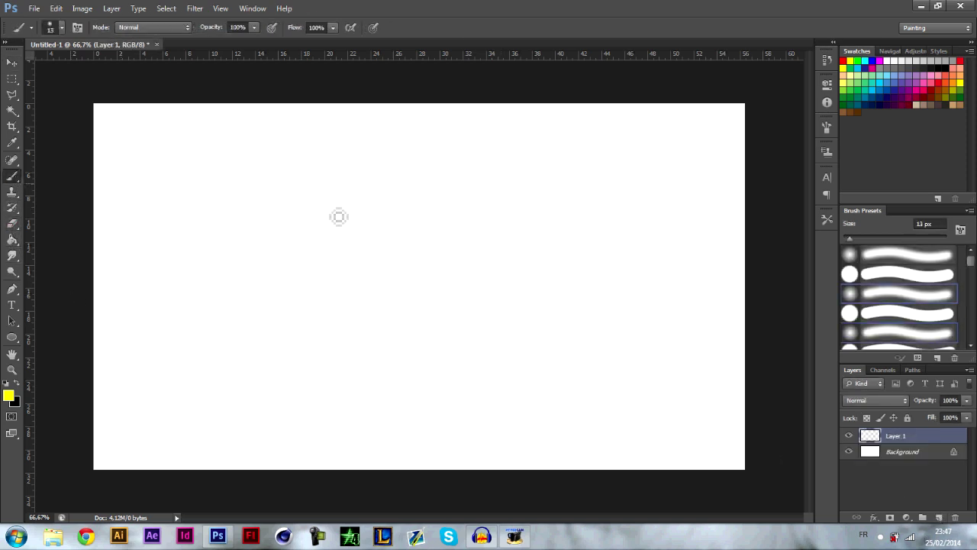
{"action": "mouse_move", "coordinate": [469, 275]}
{"action": "left_mouse_down"}
{"action": "mouse_move", "coordinate": [343, 284]}
{"action": "mouse_move", "coordinate": [457, 272]}
{"action": "left_mouse_up"}
{"action": "key", "text": "v"}
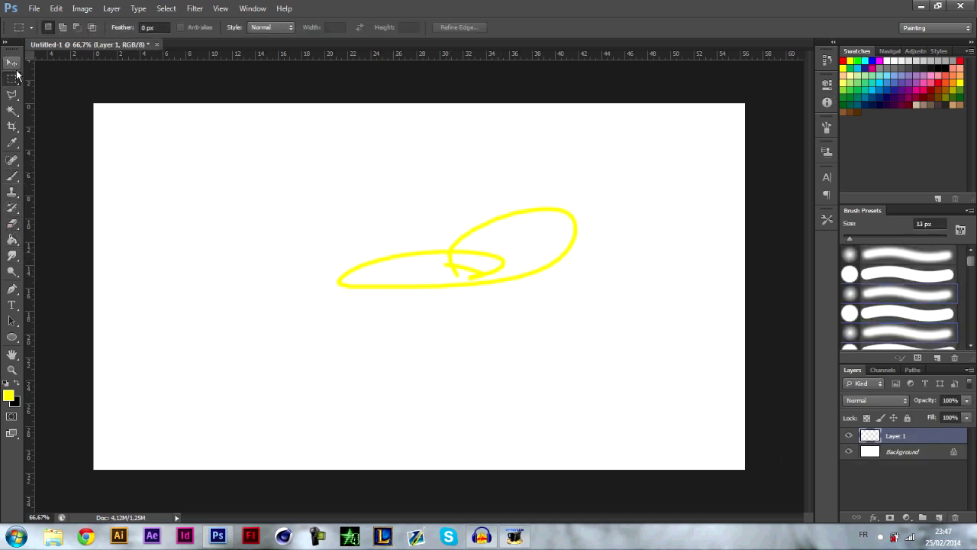
{"action": "mouse_move", "coordinate": [476, 270]}
{"action": "left_mouse_down"}
{"action": "mouse_move", "coordinate": [360, 283]}
{"action": "mouse_move", "coordinate": [379, 328]}
{"action": "mouse_move", "coordinate": [458, 354]}
{"action": "mouse_move", "coordinate": [467, 283]}
{"action": "mouse_move", "coordinate": [428, 285]}
{"action": "mouse_move", "coordinate": [352, 259]}
{"action": "left_mouse_up"}
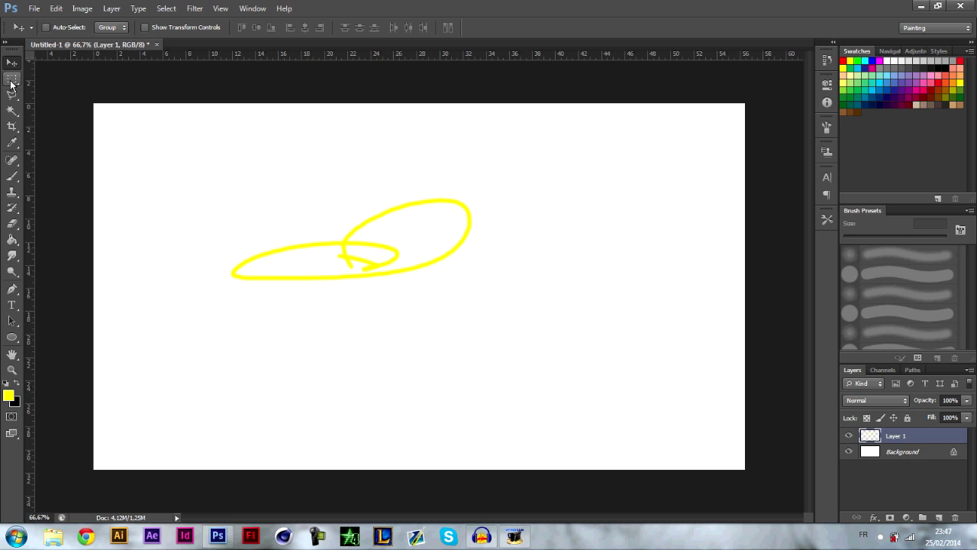
- Draw several rectangular marquee selections across the canvas, ending with one around the larger loop of the yellow stroke
{"action": "left_click", "coordinate": [11, 79]}
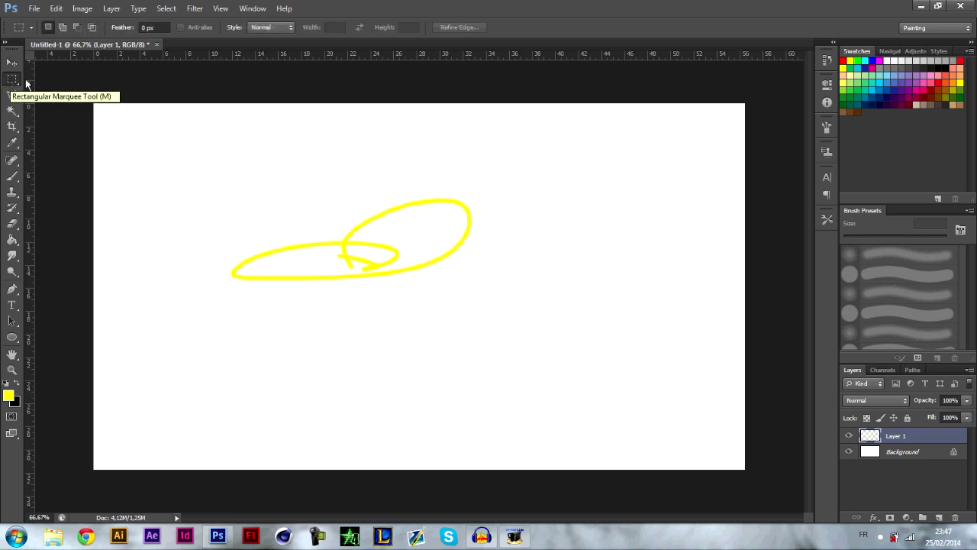
{"action": "left_click_drag", "start_coordinate": [348, 346], "coordinate": [233, 185]}
{"action": "left_click_drag", "start_coordinate": [399, 160], "coordinate": [608, 299]}
{"action": "left_click_drag", "start_coordinate": [447, 218], "coordinate": [167, 268]}
{"action": "left_click_drag", "start_coordinate": [275, 252], "coordinate": [363, 275]}
{"action": "left_click_drag", "start_coordinate": [487, 198], "coordinate": [282, 334]}
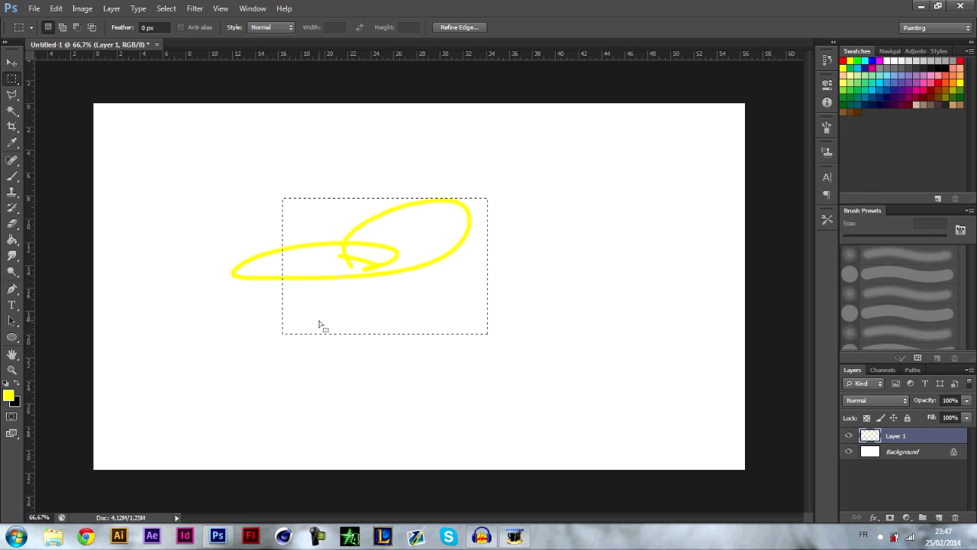
- Try an elliptical selection across the yellow stroke with the Elliptical Marquee tool
{"action": "left_click", "coordinate": [11, 84]}
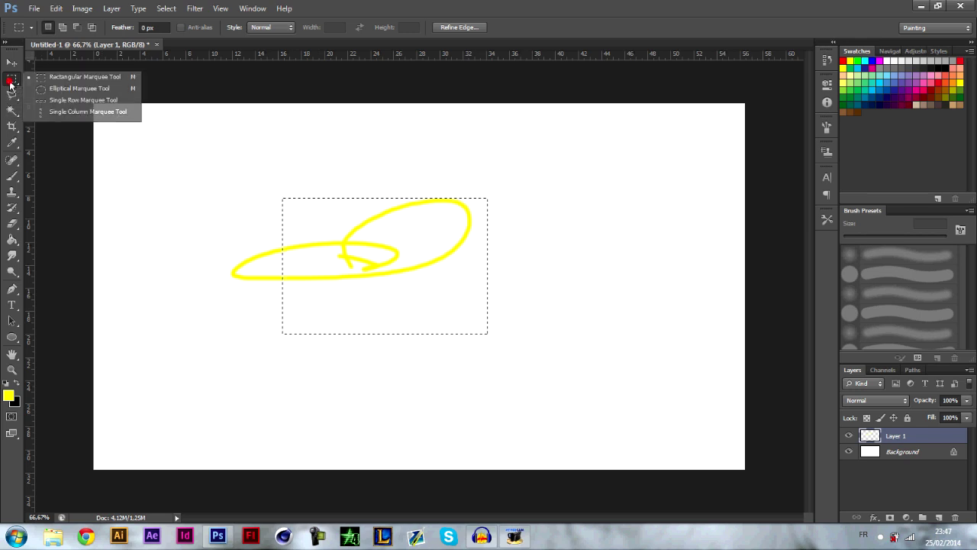
{"action": "left_click", "coordinate": [75, 90]}
{"action": "left_click_drag", "start_coordinate": [323, 205], "coordinate": [648, 313]}
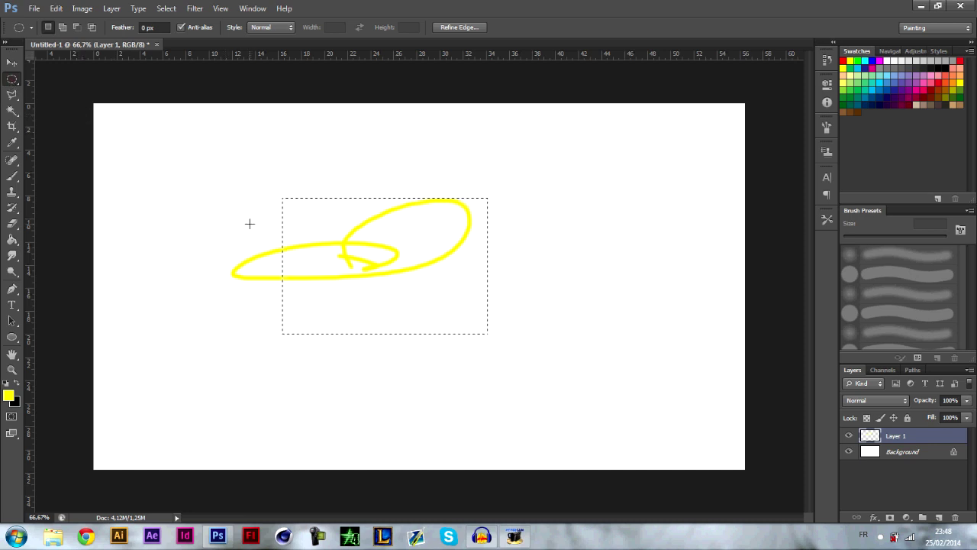
- Return to the Rectangular Marquee tool and try a few more rectangular selections over the yellow stroke
{"action": "right_click", "coordinate": [7, 84]}
{"action": "left_click", "coordinate": [66, 76]}
{"action": "left_click_drag", "start_coordinate": [201, 170], "coordinate": [294, 282]}
{"action": "left_click_drag", "start_coordinate": [395, 258], "coordinate": [419, 265]}
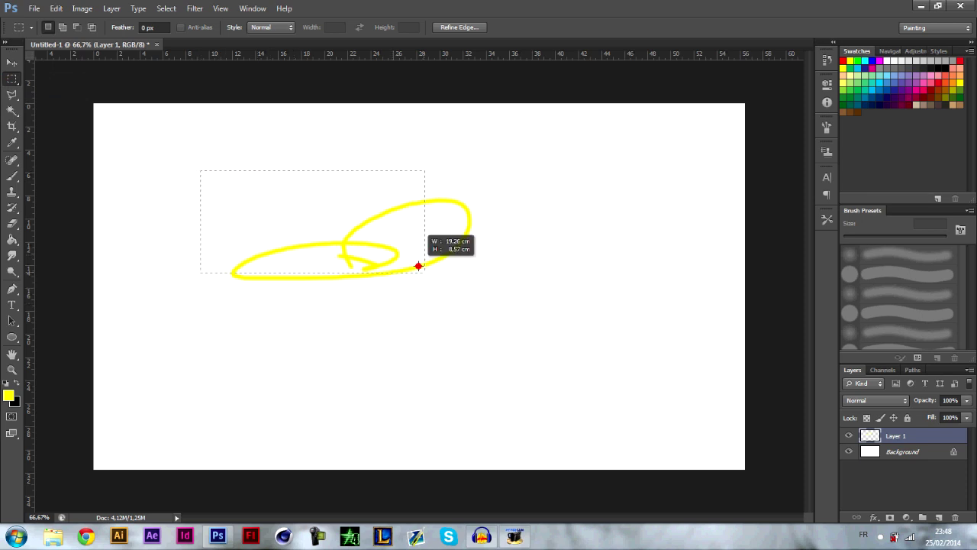
{"action": "left_click_drag", "start_coordinate": [322, 366], "coordinate": [483, 261]}
- Draw a freehand selection around the yellow stroke with the Lasso tool
{"action": "left_click", "coordinate": [16, 98]}
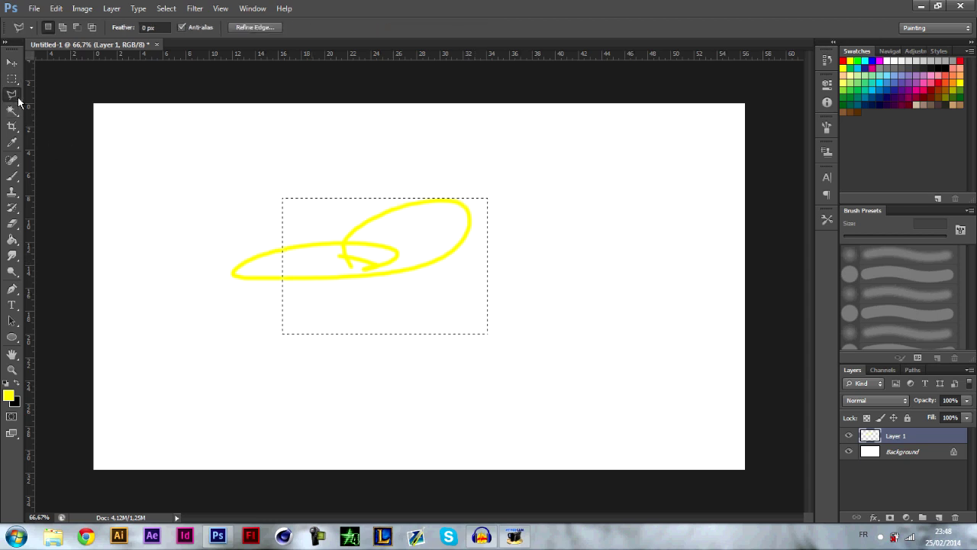
{"action": "left_click", "coordinate": [19, 100]}
{"action": "left_click", "coordinate": [56, 95]}
{"action": "mouse_move", "coordinate": [264, 183]}
{"action": "left_mouse_down"}
{"action": "mouse_move", "coordinate": [206, 303]}
{"action": "mouse_move", "coordinate": [427, 332]}
{"action": "mouse_move", "coordinate": [531, 223]}
{"action": "mouse_move", "coordinate": [417, 173]}
{"action": "mouse_move", "coordinate": [310, 263]}
{"action": "left_mouse_up"}
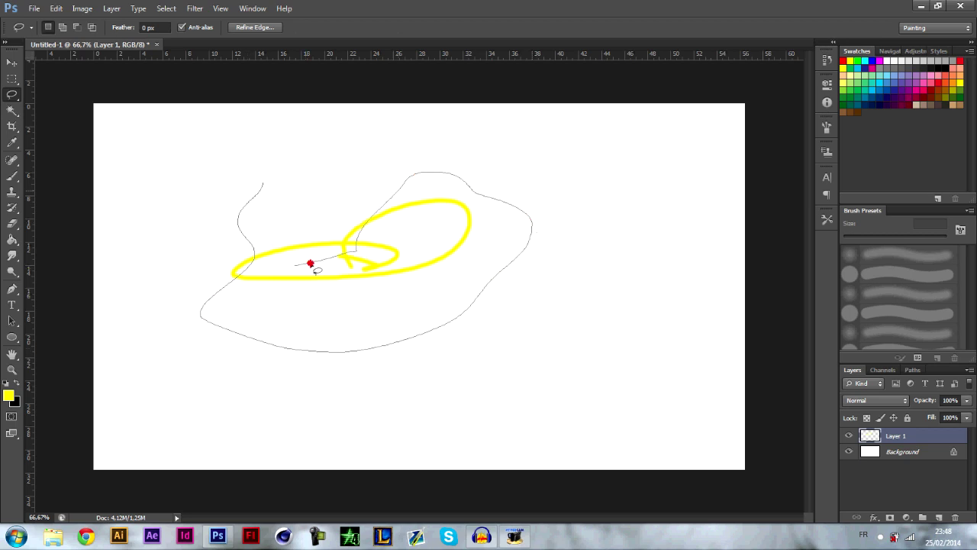
{"action": "left_click_drag", "start_coordinate": [258, 196], "coordinate": [255, 190]}
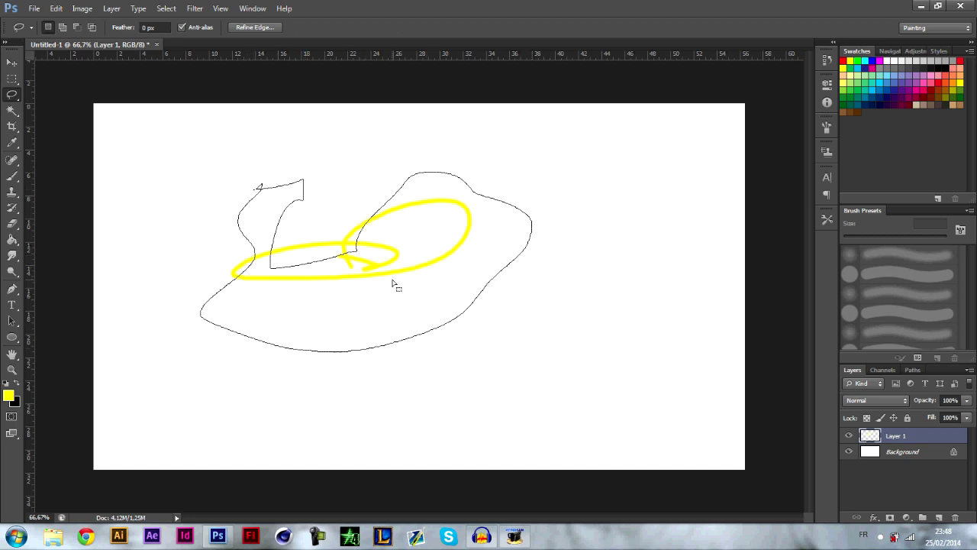
{"action": "key", "text": "ctrl+d"}
- Outline the yellow stroke with a closed, straight-edged selection using the Polygonal Lasso tool
{"action": "left_click", "coordinate": [13, 95]}
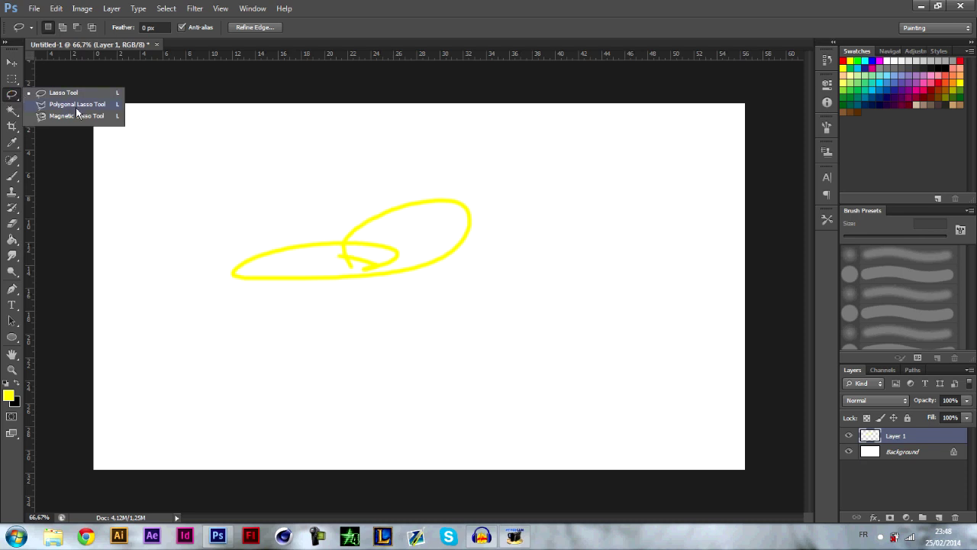
{"action": "left_click", "coordinate": [76, 105]}
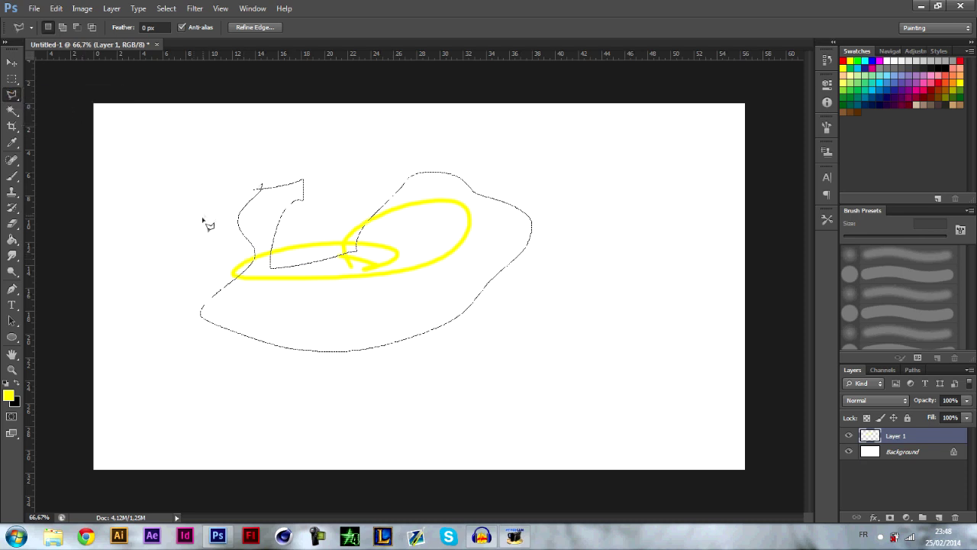
{"action": "left_click", "coordinate": [220, 152]}
{"action": "left_click", "coordinate": [307, 200]}
{"action": "left_click", "coordinate": [470, 170]}
{"action": "left_click", "coordinate": [451, 329]}
{"action": "left_click", "coordinate": [200, 304]}
{"action": "left_click", "coordinate": [222, 151]}
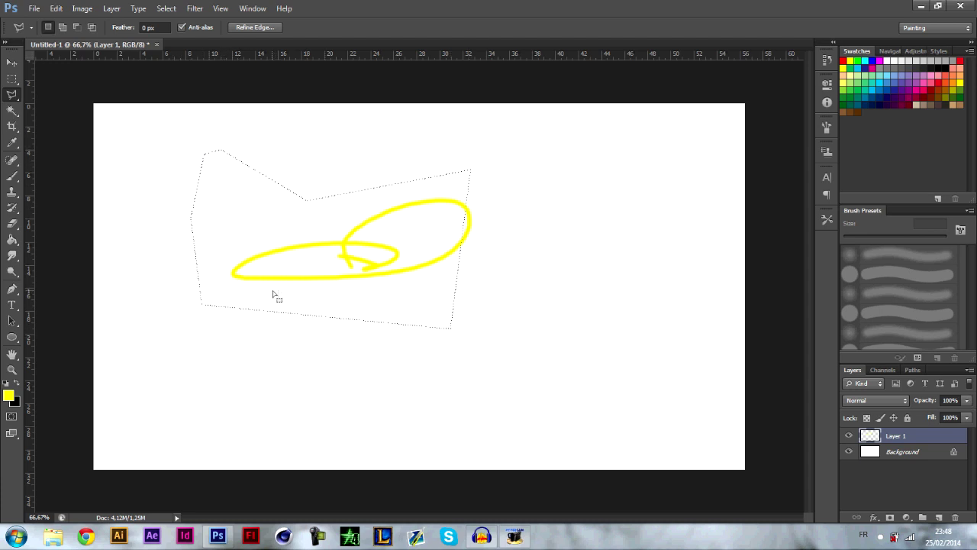
- Draw a second Polygonal Lasso selection across the stroke's larger loop, constraining its edges to horizontal, vertical and 45-degree directions
{"action": "left_click", "coordinate": [546, 147]}
{"action": "left_click", "coordinate": [363, 214], "text": "shift"}
{"action": "left_click", "coordinate": [364, 297], "text": "shift"}
{"action": "left_click", "coordinate": [611, 297], "text": "shift"}
{"action": "left_click", "coordinate": [527, 213], "text": "shift"}
{"action": "left_click", "coordinate": [440, 213], "text": "shift"}
{"action": "left_click", "coordinate": [371, 281], "text": "shift"}
{"action": "left_click", "coordinate": [416, 163]}
{"action": "left_click", "coordinate": [561, 163]}
{"action": "left_click", "coordinate": [577, 192]}
{"action": "left_click", "coordinate": [554, 155]}
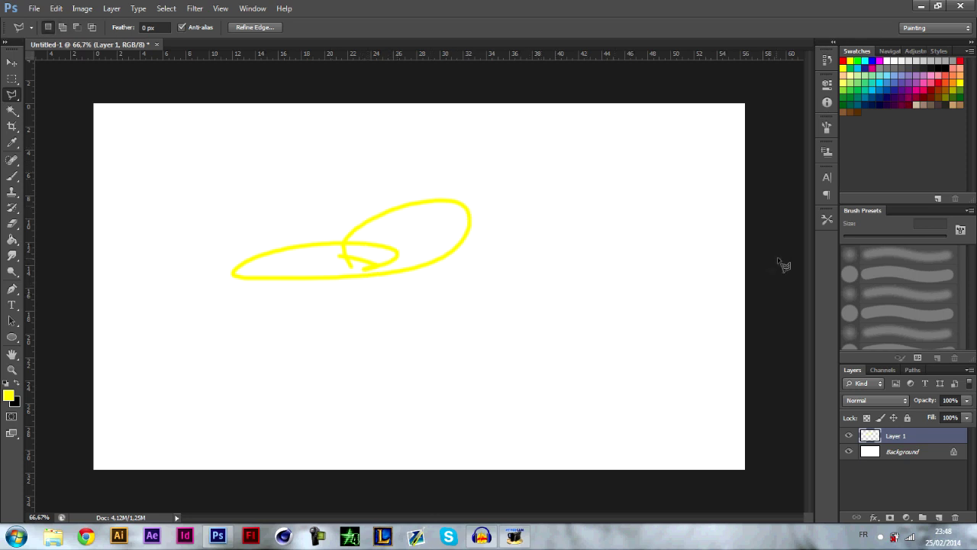
- Select the area outside the yellow stroke and then inside its larger loop with the Magic Wand, and delete Layer 1
{"action": "left_click", "coordinate": [17, 110]}
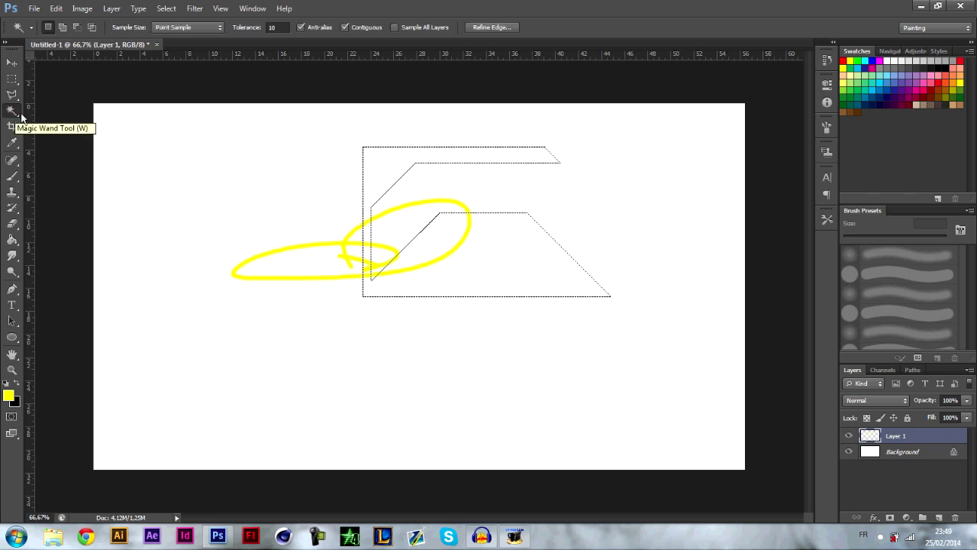
{"action": "left_click", "coordinate": [200, 239]}
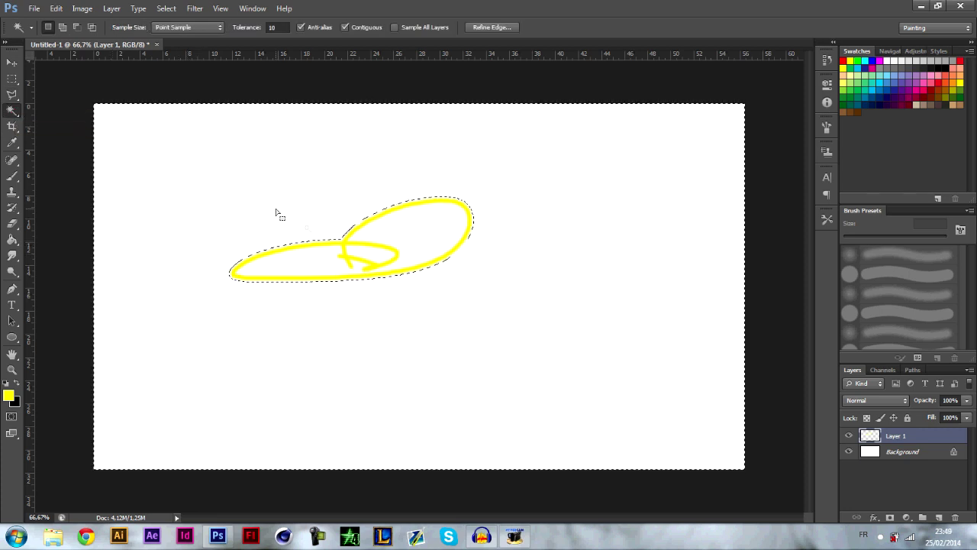
{"action": "left_click", "coordinate": [405, 246]}
{"action": "mouse_move", "coordinate": [896, 435]}
{"action": "left_mouse_down"}
{"action": "mouse_move", "coordinate": [953, 484]}
{"action": "mouse_move", "coordinate": [955, 518]}
{"action": "left_mouse_up"}
{"action": "left_click", "coordinate": [33, 7]}
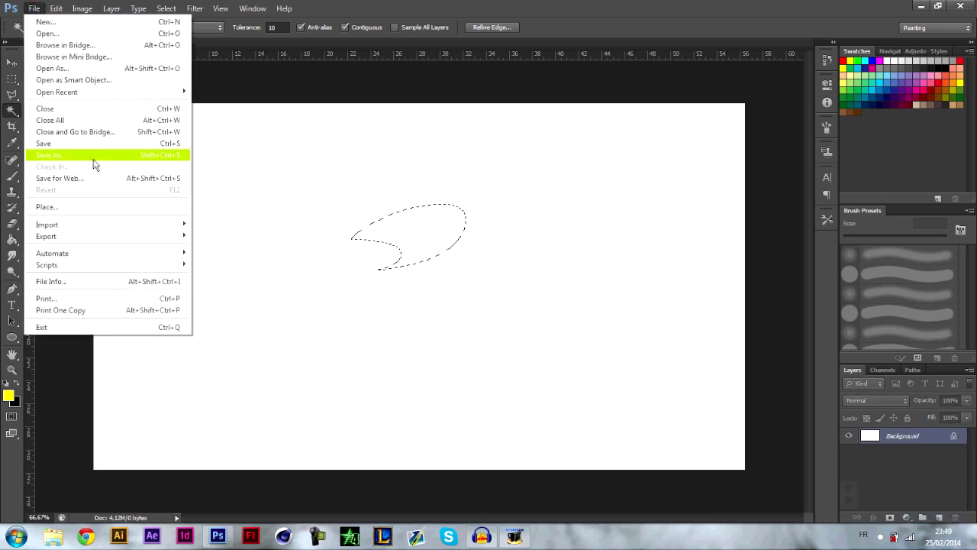
{"action": "left_click", "coordinate": [68, 68]}
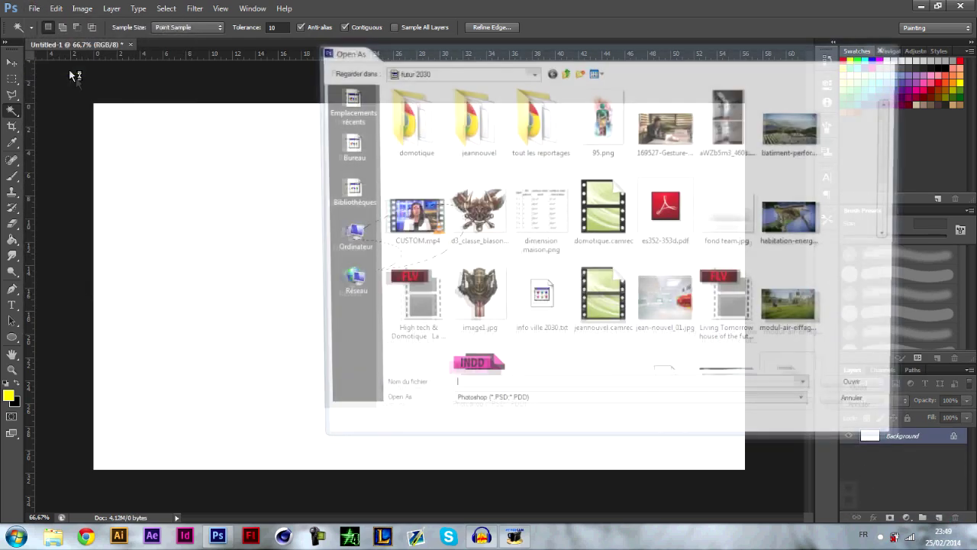
{"action": "left_click", "coordinate": [868, 406]}
- Open the image 169527-Gesture-technology-1.png and close the Untitled-1 document without saving it
{"action": "left_click", "coordinate": [33, 8]}
{"action": "left_click", "coordinate": [42, 33]}
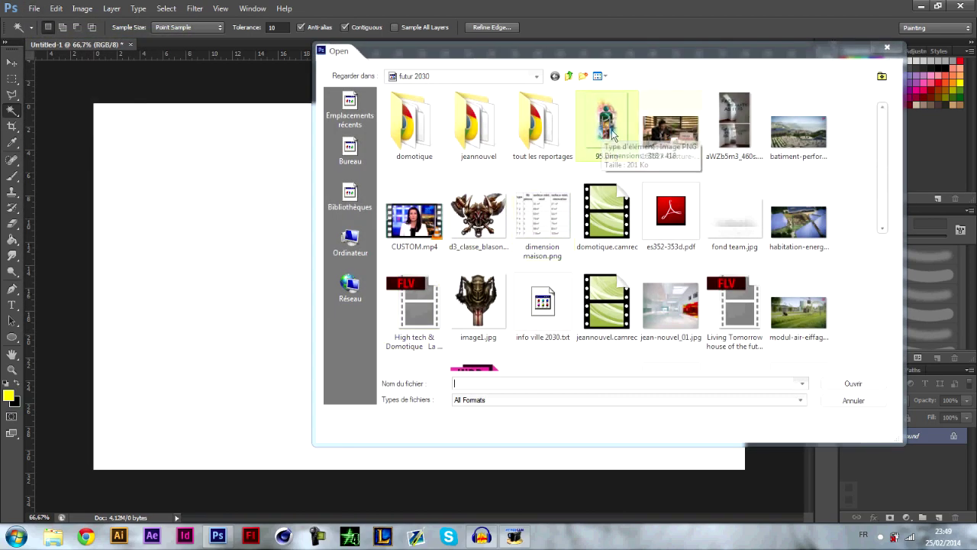
{"action": "left_click", "coordinate": [670, 131]}
{"action": "left_click", "coordinate": [853, 383]}
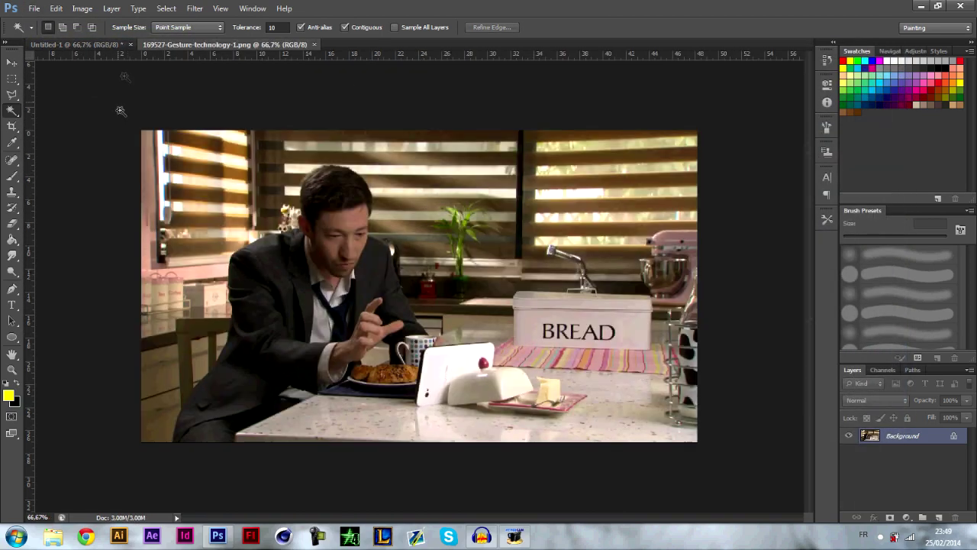
{"action": "left_click", "coordinate": [131, 44]}
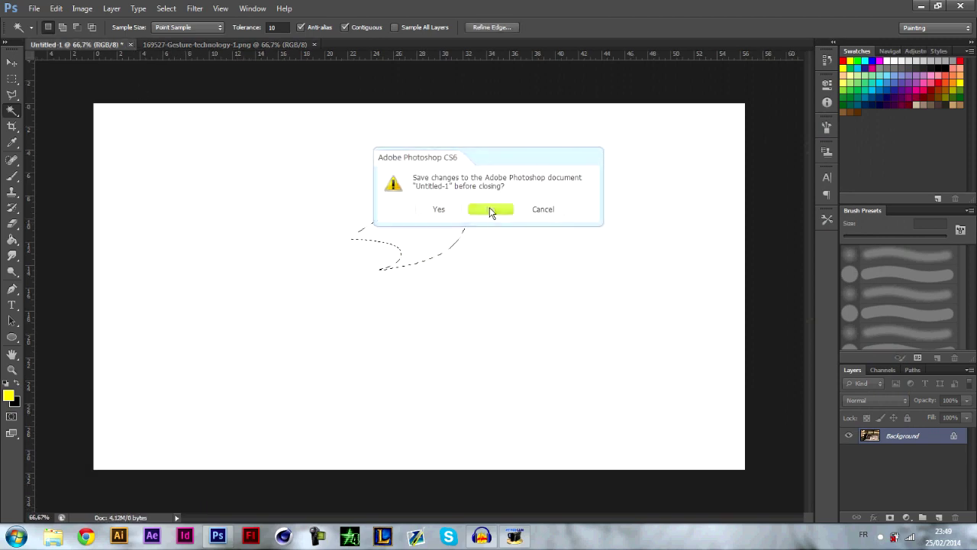
{"action": "left_click", "coordinate": [490, 209]}
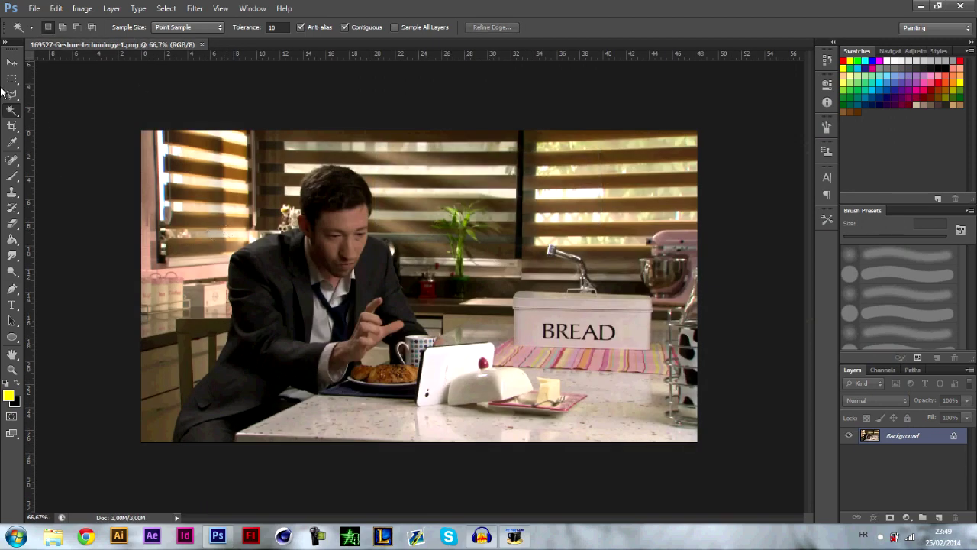
- Select part of the man's face and the bread box's front with the Magic Wand, then sample the box at tolerance 255
{"action": "mouse_move", "coordinate": [362, 231]}
{"action": "left_mouse_down"}
{"action": "mouse_move", "coordinate": [353, 227]}
{"action": "mouse_move", "coordinate": [333, 259]}
{"action": "left_mouse_up"}
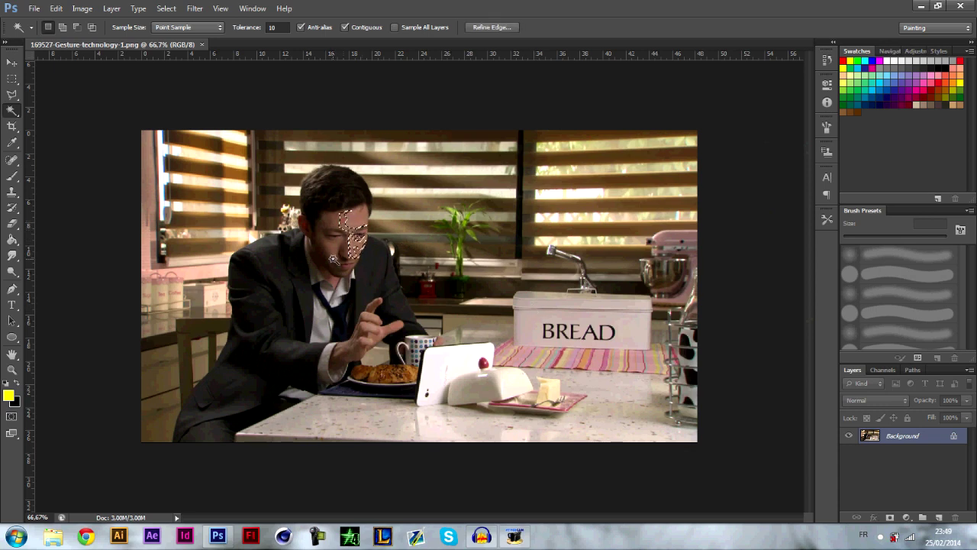
{"action": "left_click", "coordinate": [636, 337]}
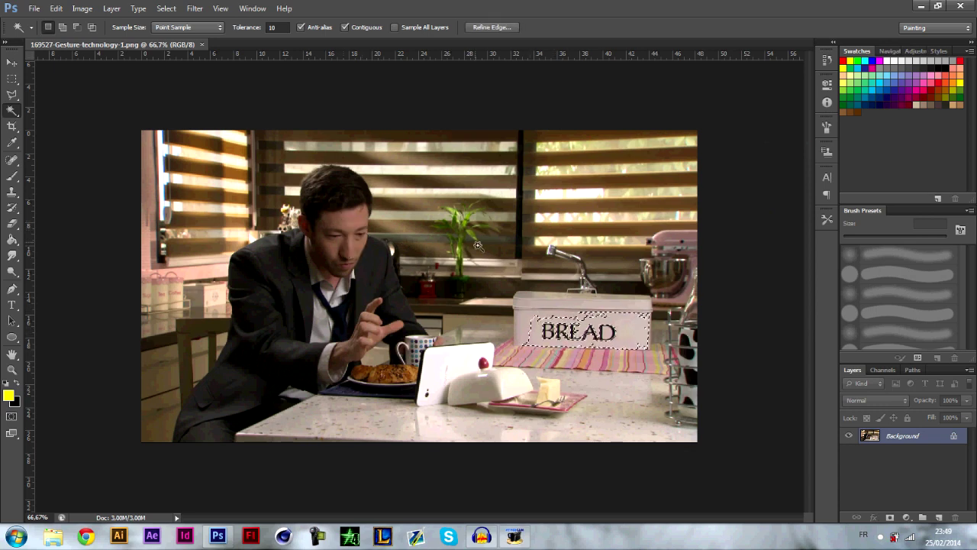
{"action": "left_click", "coordinate": [276, 28]}
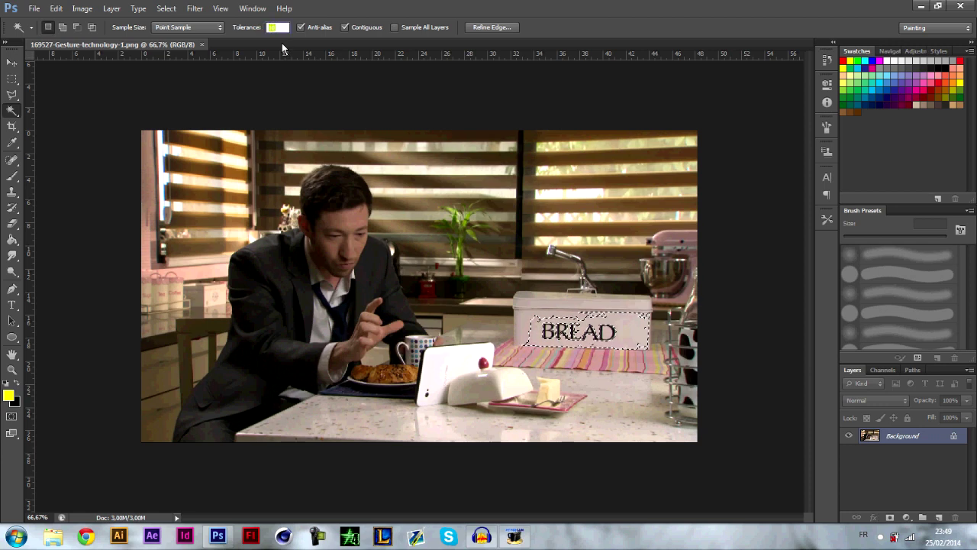
{"action": "type", "text": "100"}
{"action": "key", "text": "Return"}
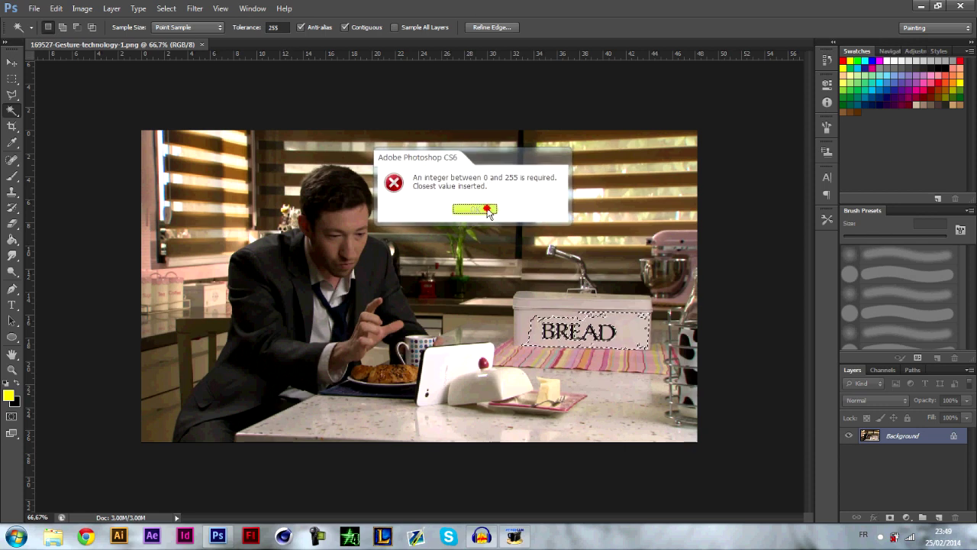
{"action": "left_click", "coordinate": [487, 210]}
{"action": "left_click", "coordinate": [571, 334]}
- Set the Magic Wand tolerance to 1 and sample the front of the bread box
{"action": "double_click", "coordinate": [273, 27]}
{"action": "type", "text": "1"}
{"action": "left_click", "coordinate": [628, 312]}
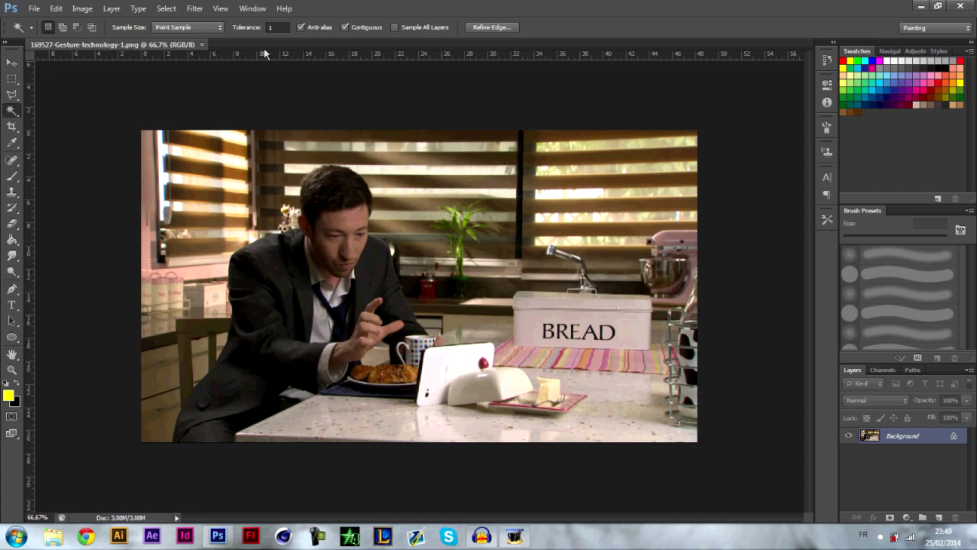
- Set the Magic Wand tolerance to 60 and select similar-coloured areas of the photo, including the window blinds
{"action": "type", "text": "60"}
{"action": "left_click", "coordinate": [545, 215]}
{"action": "left_click", "coordinate": [271, 345]}
{"action": "key", "text": "ctrl+d"}
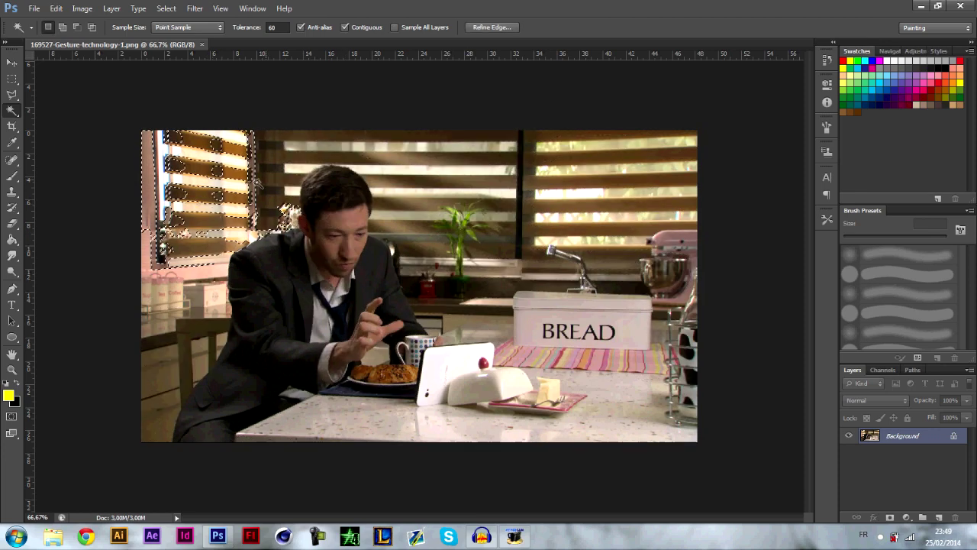
- Brush a 13 px Quick Selection over the window blinds and the kitchen background behind the man
{"action": "left_click", "coordinate": [16, 112]}
{"action": "left_click", "coordinate": [92, 111]}
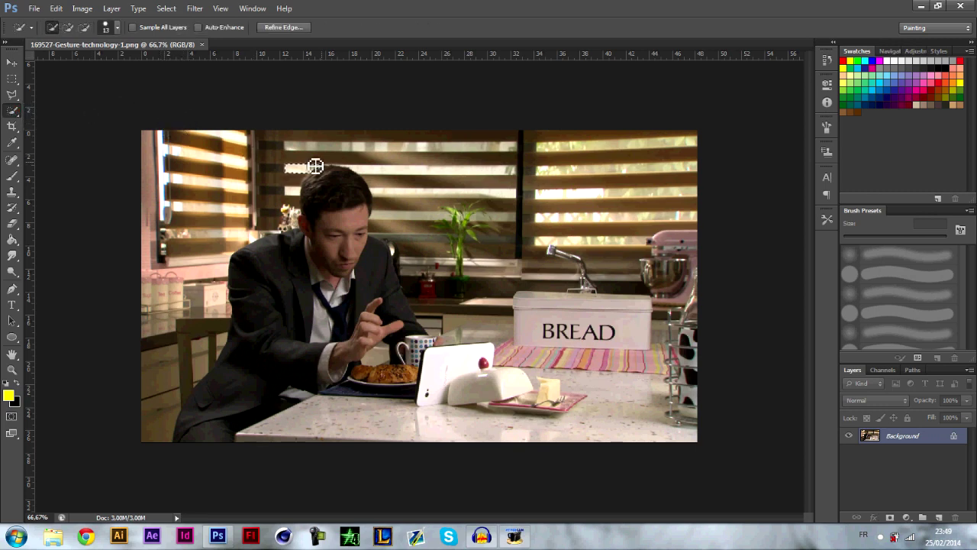
{"action": "mouse_move", "coordinate": [523, 187]}
{"action": "left_mouse_down"}
{"action": "mouse_move", "coordinate": [603, 240]}
{"action": "mouse_move", "coordinate": [661, 261]}
{"action": "mouse_move", "coordinate": [674, 283]}
{"action": "left_mouse_up"}
{"action": "mouse_move", "coordinate": [584, 306]}
{"action": "left_mouse_down"}
{"action": "mouse_move", "coordinate": [573, 282]}
{"action": "mouse_move", "coordinate": [543, 274]}
{"action": "mouse_move", "coordinate": [517, 216]}
{"action": "mouse_move", "coordinate": [495, 197]}
{"action": "mouse_move", "coordinate": [498, 260]}
{"action": "mouse_move", "coordinate": [468, 213]}
{"action": "mouse_move", "coordinate": [562, 164]}
{"action": "mouse_move", "coordinate": [499, 162]}
{"action": "mouse_move", "coordinate": [552, 226]}
{"action": "left_mouse_up"}
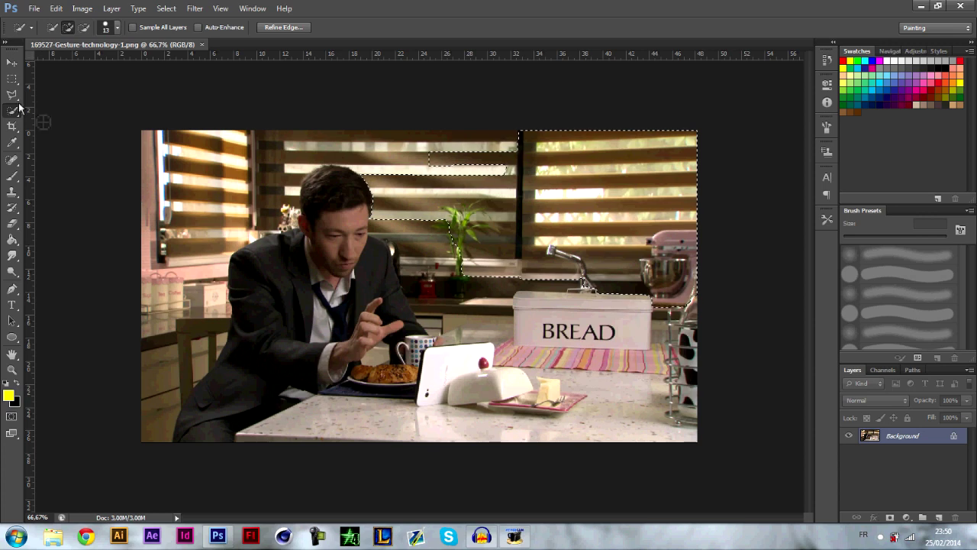
{"action": "mouse_move", "coordinate": [496, 182]}
{"action": "left_mouse_down"}
{"action": "mouse_move", "coordinate": [448, 161]}
{"action": "mouse_move", "coordinate": [296, 156]}
{"action": "mouse_move", "coordinate": [257, 183]}
{"action": "mouse_move", "coordinate": [262, 201]}
{"action": "mouse_move", "coordinate": [307, 172]}
{"action": "mouse_move", "coordinate": [296, 230]}
{"action": "left_mouse_up"}
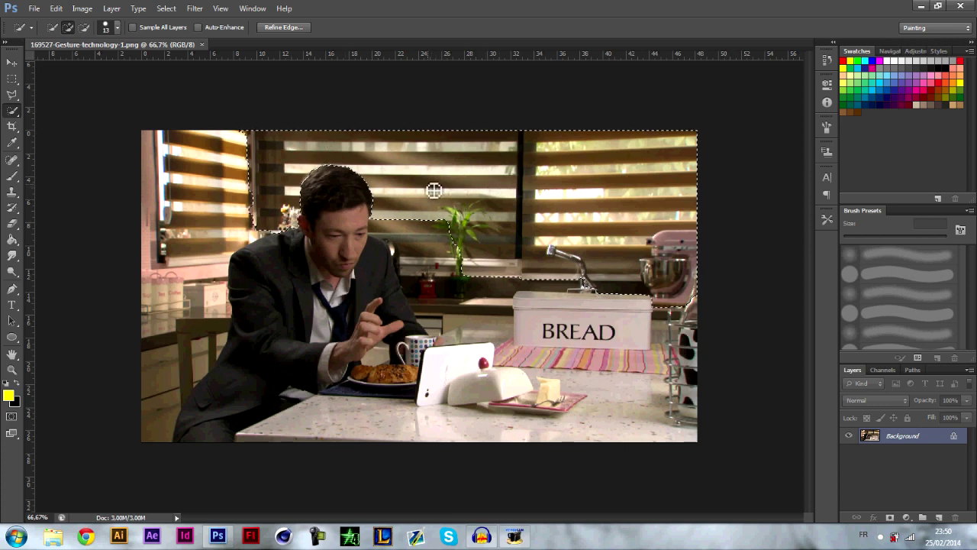
- Enlarge the Quick Selection brush to 54 px and extend the selection over the table and the area beside the man
{"action": "left_click", "coordinate": [117, 28]}
{"action": "left_click_drag", "start_coordinate": [57, 63], "coordinate": [96, 62]}
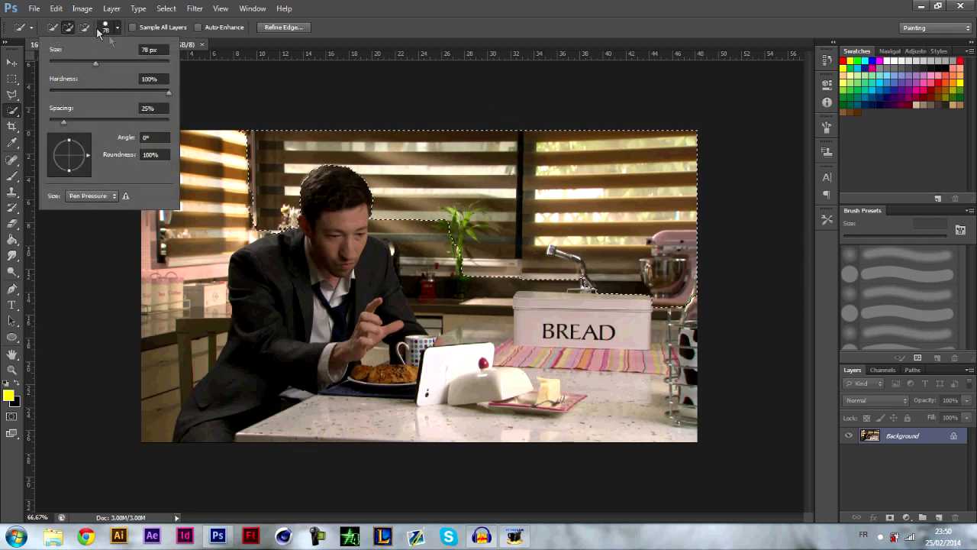
{"action": "mouse_move", "coordinate": [521, 339]}
{"action": "left_mouse_down"}
{"action": "mouse_move", "coordinate": [567, 335]}
{"action": "mouse_move", "coordinate": [570, 370]}
{"action": "mouse_move", "coordinate": [615, 380]}
{"action": "mouse_move", "coordinate": [575, 406]}
{"action": "mouse_move", "coordinate": [329, 380]}
{"action": "left_mouse_up"}
{"action": "left_click_drag", "start_coordinate": [223, 475], "coordinate": [122, 471]}
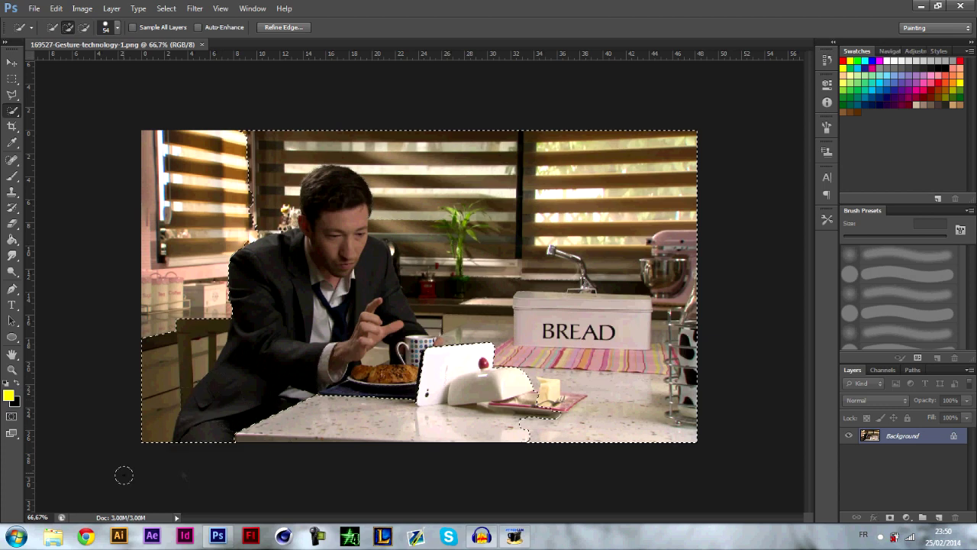
- Clear the background selection using the Rectangular Marquee tool
{"action": "right_click", "coordinate": [16, 112]}
{"action": "left_click", "coordinate": [12, 79]}
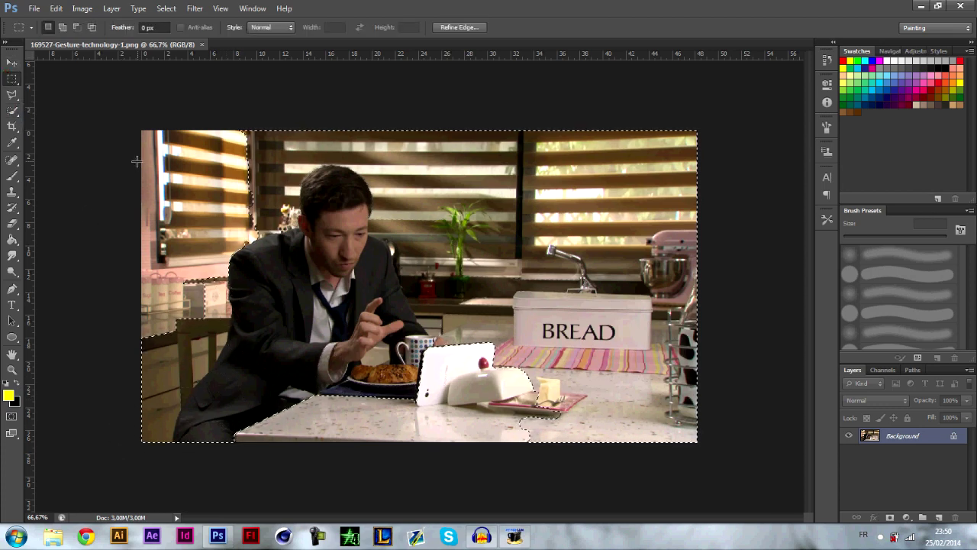
{"action": "left_click", "coordinate": [153, 153]}
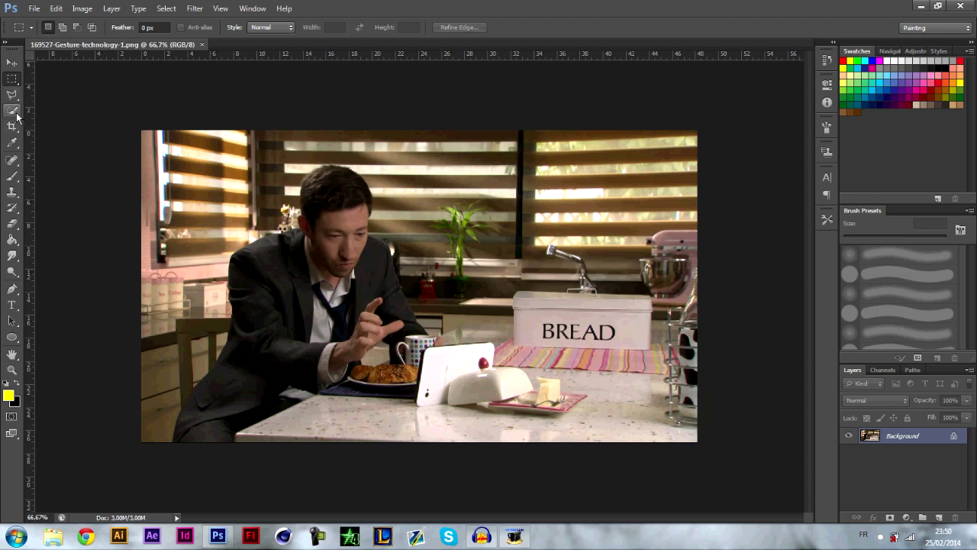
- Brush a new Quick Selection from the kitchen background across the table, and deselect it
{"action": "left_click", "coordinate": [12, 110]}
{"action": "left_click_drag", "start_coordinate": [611, 298], "coordinate": [192, 450]}
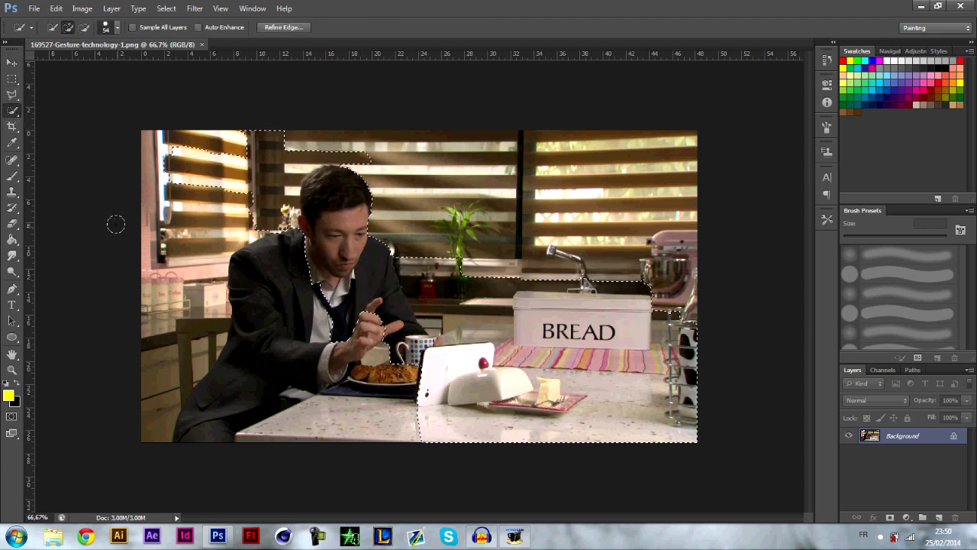
{"action": "key", "text": "ctrl+d"}
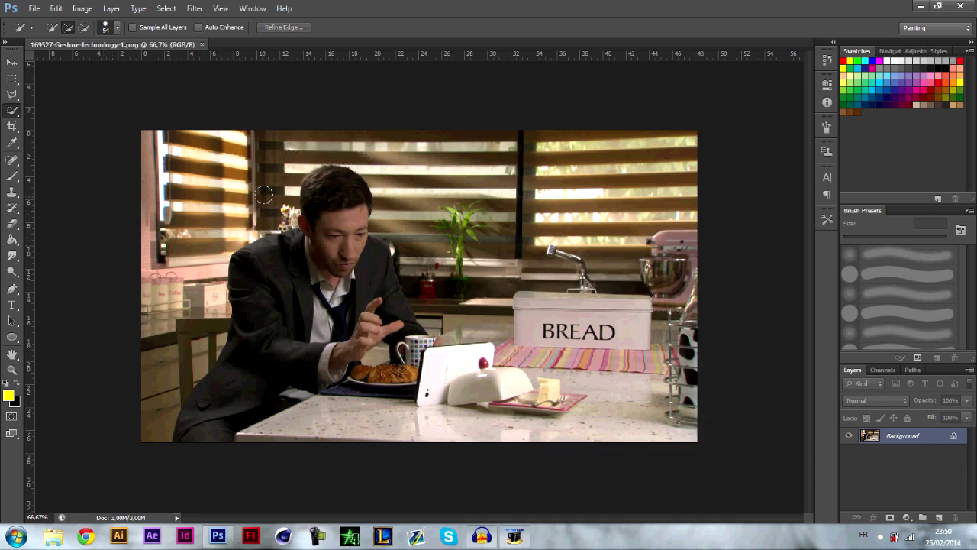
- Brush a Quick Selection over the blinds behind the man and clear it, and clear a rectangular marquee over the window beside him
{"action": "mouse_move", "coordinate": [428, 175]}
{"action": "left_mouse_down"}
{"action": "mouse_move", "coordinate": [498, 156]}
{"action": "mouse_move", "coordinate": [556, 293]}
{"action": "mouse_move", "coordinate": [481, 302]}
{"action": "left_mouse_up"}
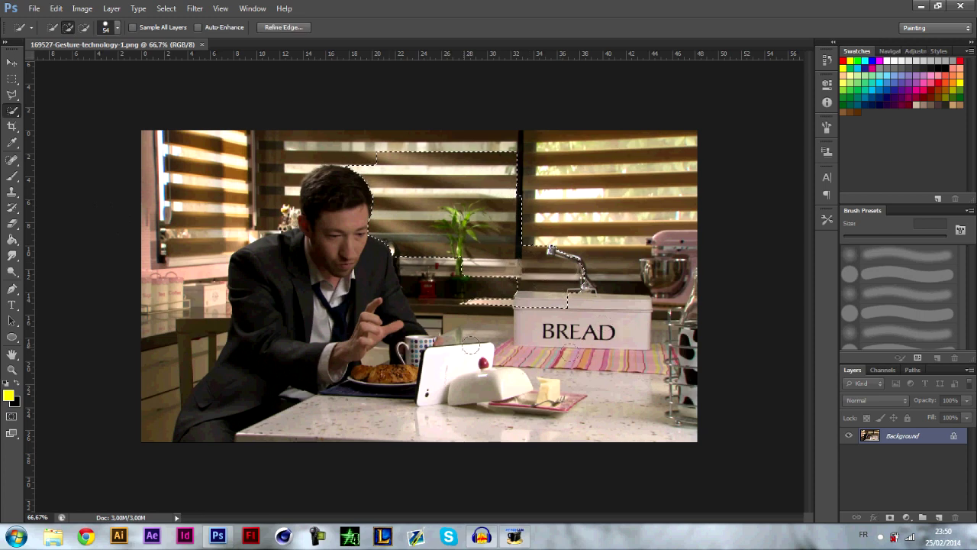
{"action": "left_click", "coordinate": [13, 80]}
{"action": "left_click", "coordinate": [239, 181]}
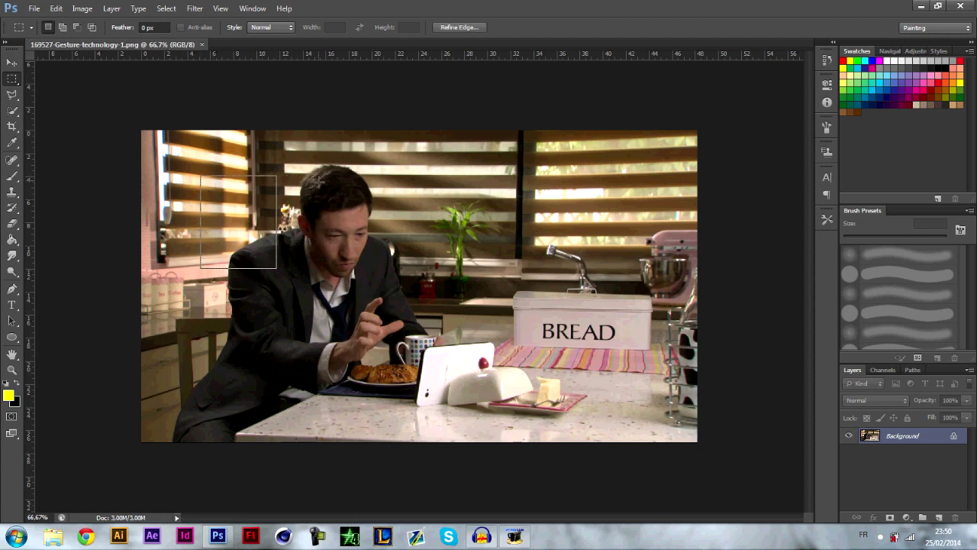
{"action": "left_click_drag", "start_coordinate": [177, 155], "coordinate": [299, 252]}
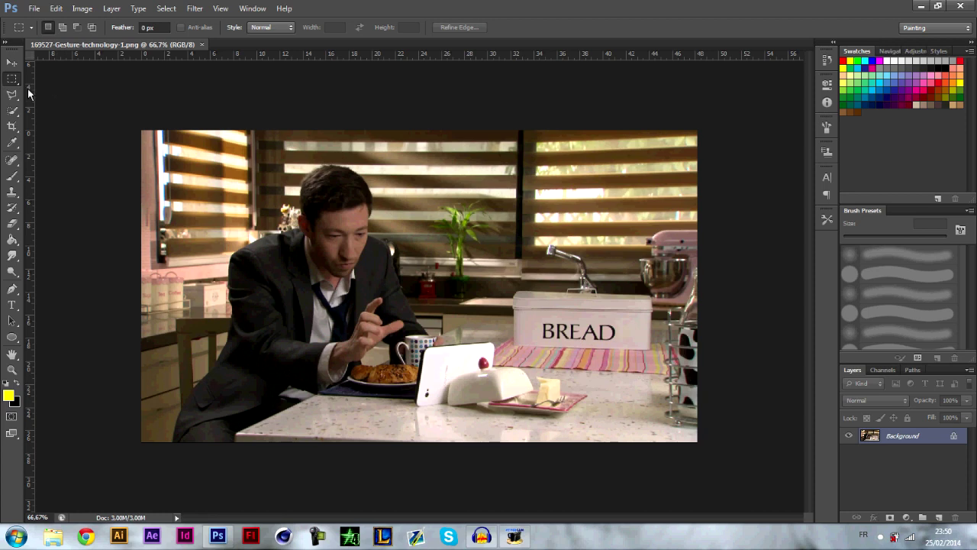
- Crop the photo's right side away through the bread box, using the unconstrained Crop tool
{"action": "left_click", "coordinate": [14, 131]}
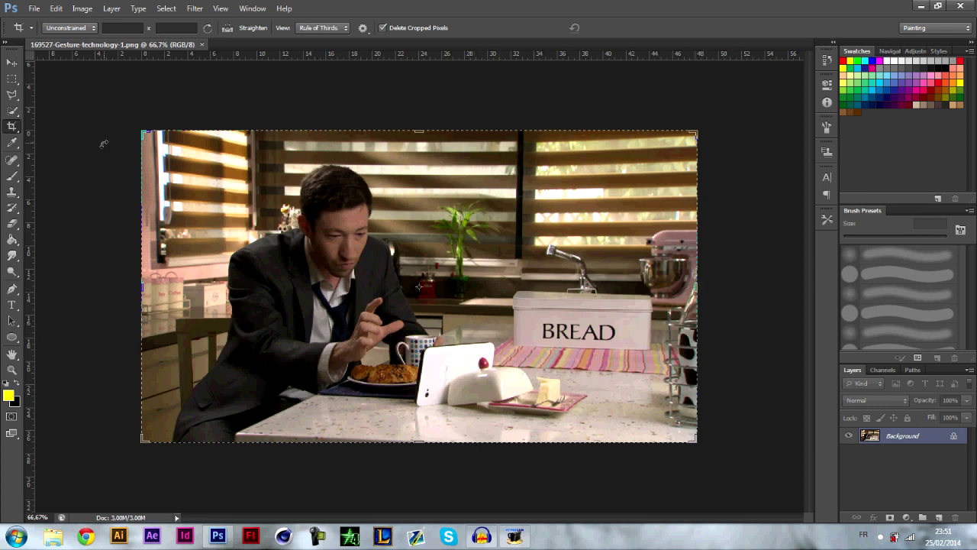
{"action": "left_click", "coordinate": [7, 127]}
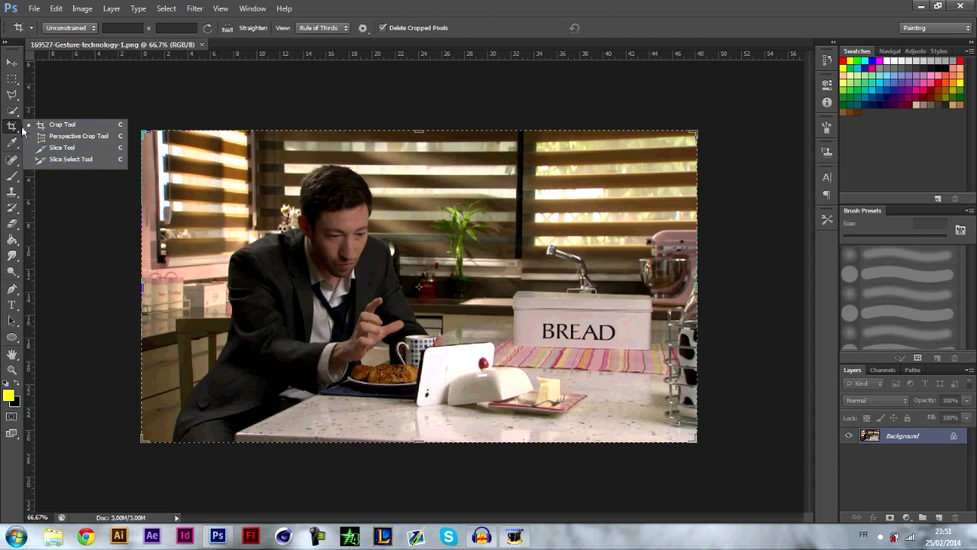
{"action": "left_click", "coordinate": [8, 128]}
{"action": "left_click_drag", "start_coordinate": [693, 287], "coordinate": [628, 284]}
{"action": "left_click_drag", "start_coordinate": [609, 282], "coordinate": [630, 282]}
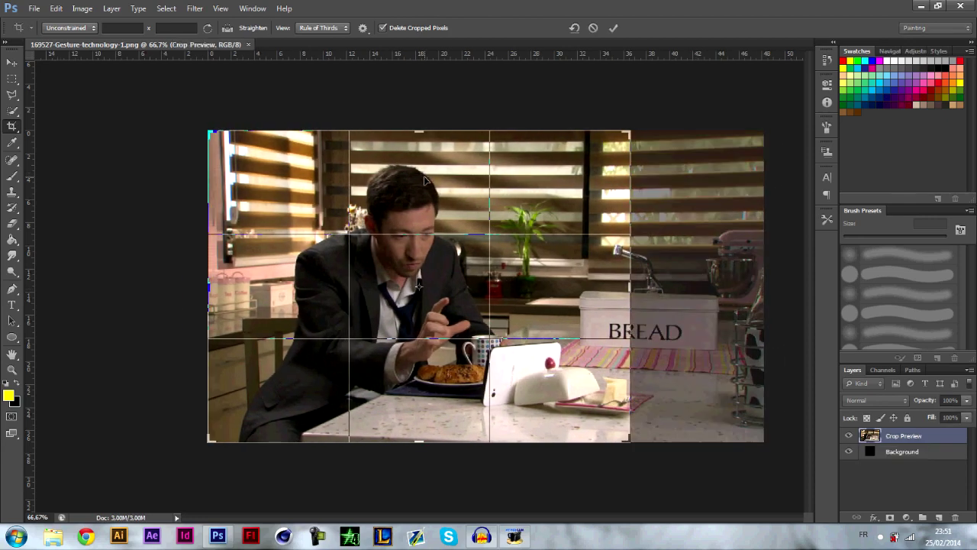
{"action": "key", "text": "Return"}
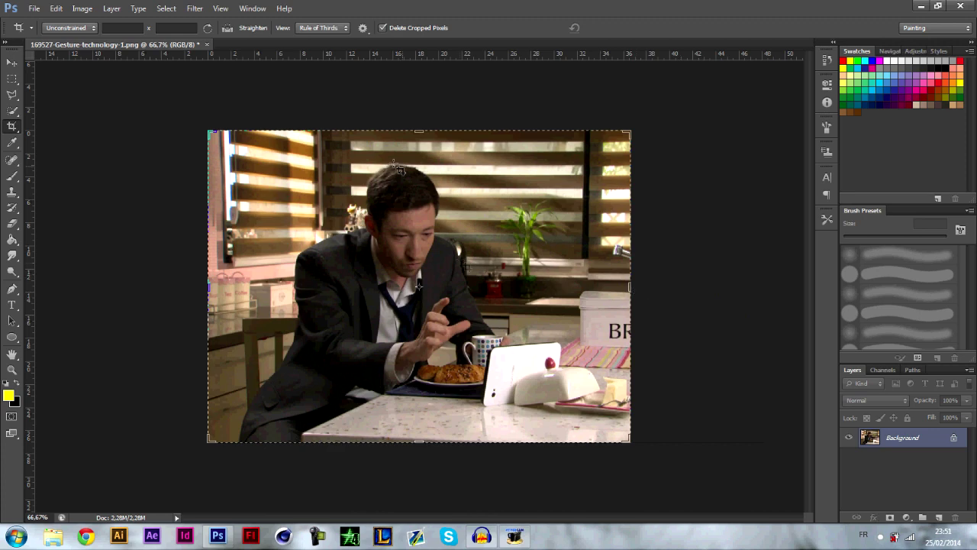
- Choose the Eyedropper tool, switch to the Essentials workspace and display the Color sliders
{"action": "left_click", "coordinate": [13, 146]}
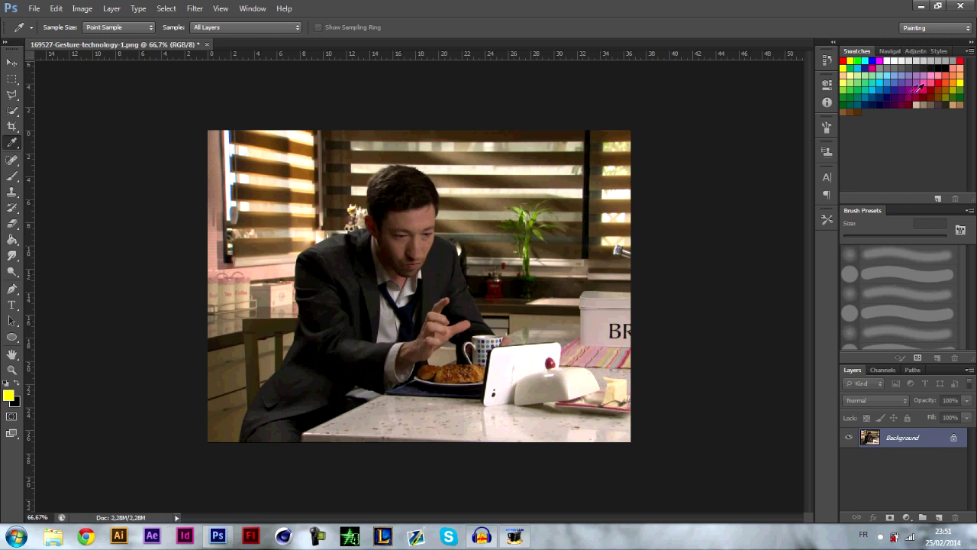
{"action": "left_click", "coordinate": [922, 29]}
{"action": "left_click", "coordinate": [924, 41]}
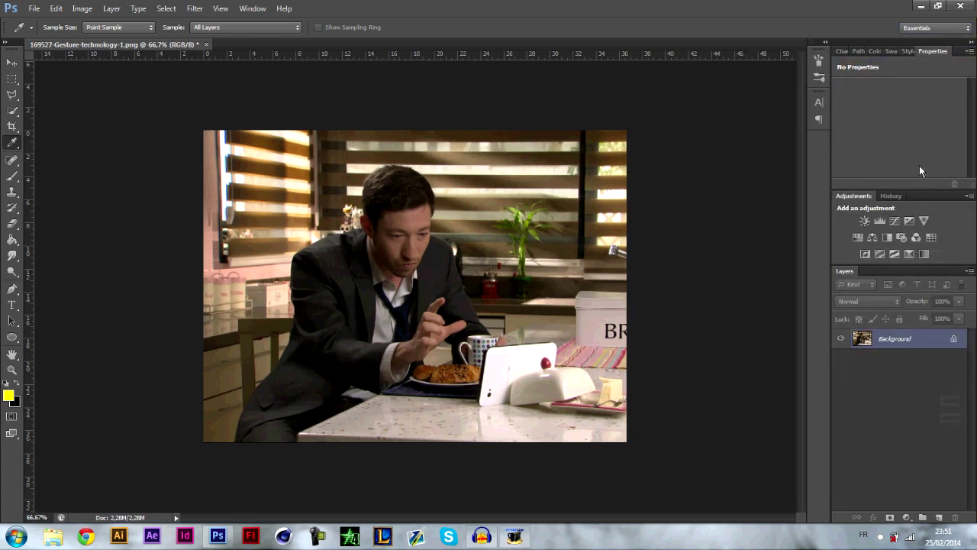
{"action": "left_click", "coordinate": [872, 50]}
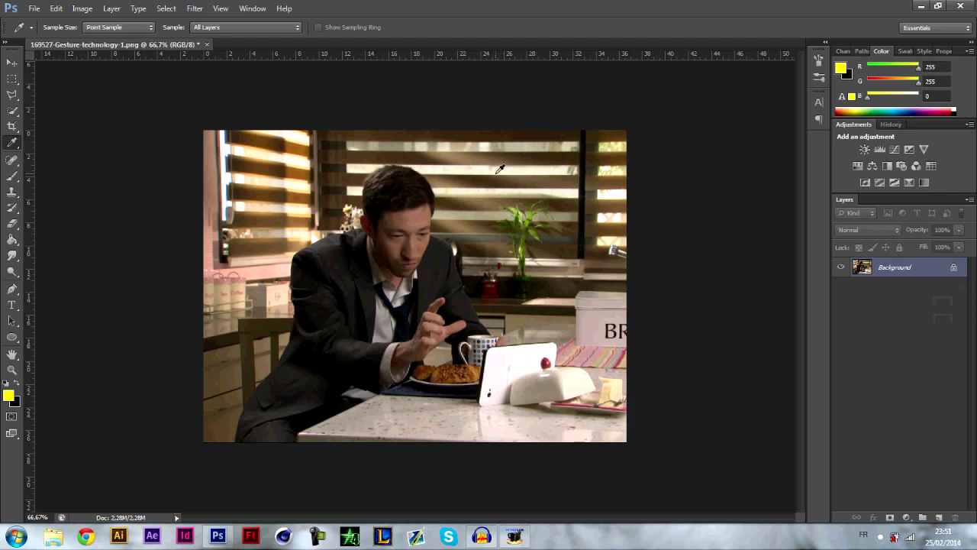
- Sample colours with the Eyedropper from the phone, the man's forehead, the croissant and the dark window blinds
{"action": "left_click", "coordinate": [494, 354]}
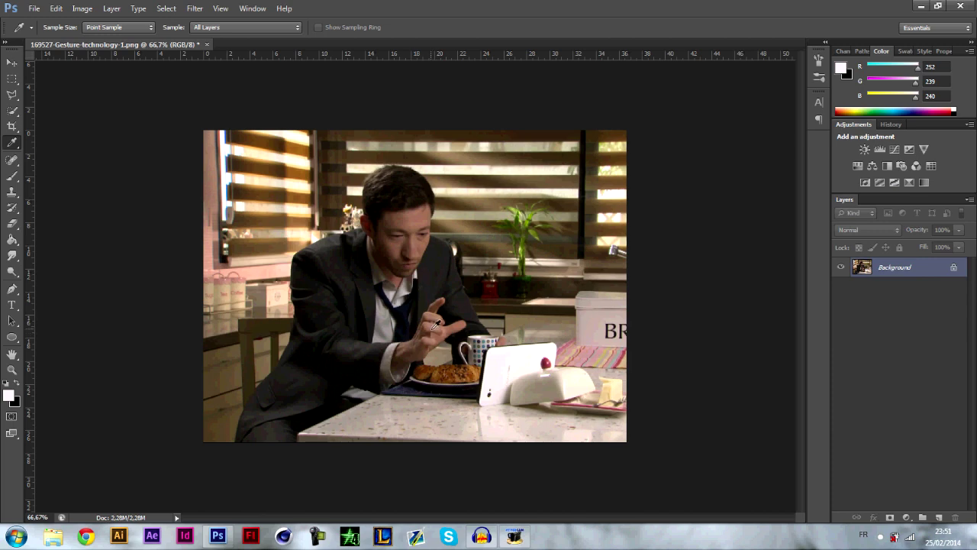
{"action": "left_click", "coordinate": [411, 219]}
{"action": "left_click", "coordinate": [414, 216]}
{"action": "left_click_drag", "start_coordinate": [424, 219], "coordinate": [423, 233]}
{"action": "left_click", "coordinate": [467, 371]}
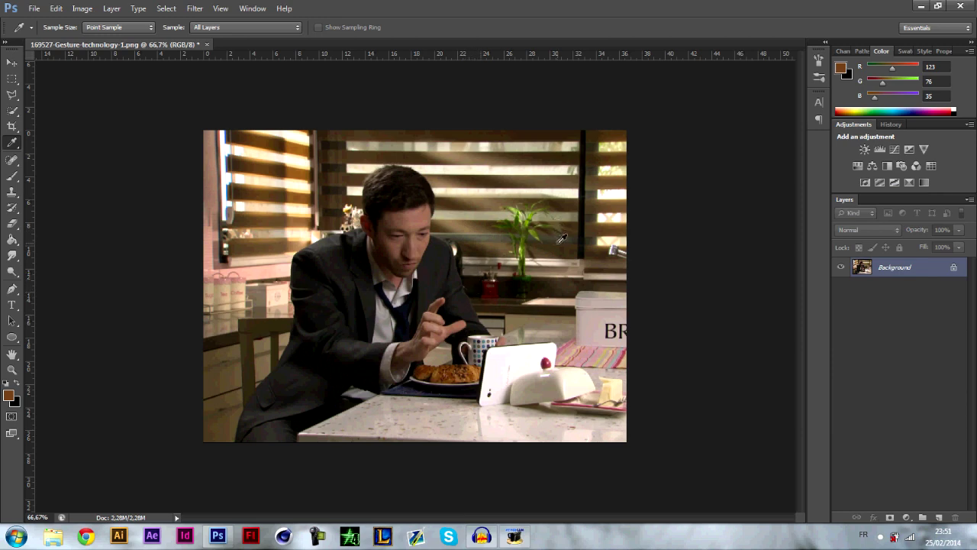
{"action": "left_click", "coordinate": [533, 147]}
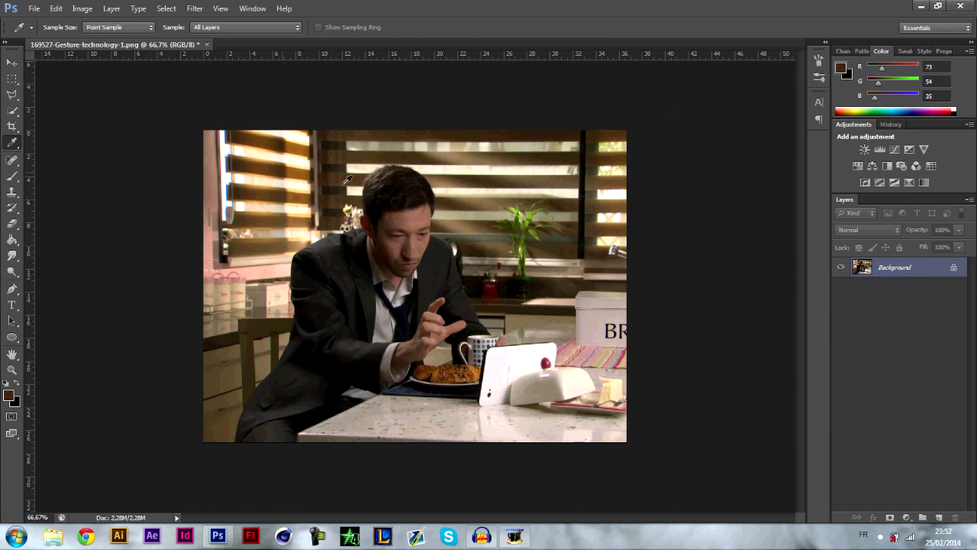
- Choose the Spot Healing Brush for retouching the man's face at 800% zoom, and set its size to 10 px
{"action": "left_click", "coordinate": [11, 162]}
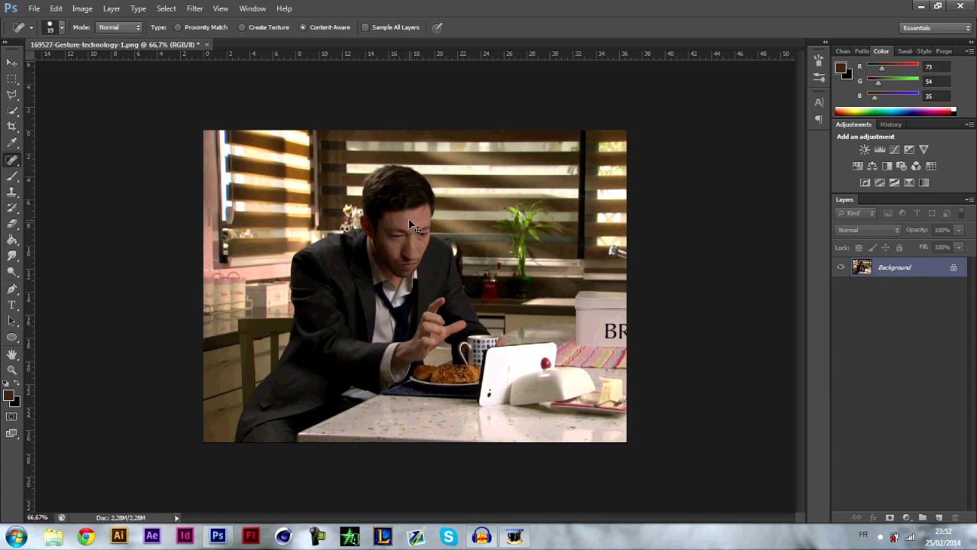
{"action": "key", "text": "ctrl+plus"}
{"action": "key", "text": "ctrl+plus"}
{"action": "key", "text": "ctrl+plus"}
{"action": "key", "text": "ctrl+plus"}
{"action": "scroll", "coordinate": [427, 252], "scroll_direction": "up", "scroll_amount": 8}
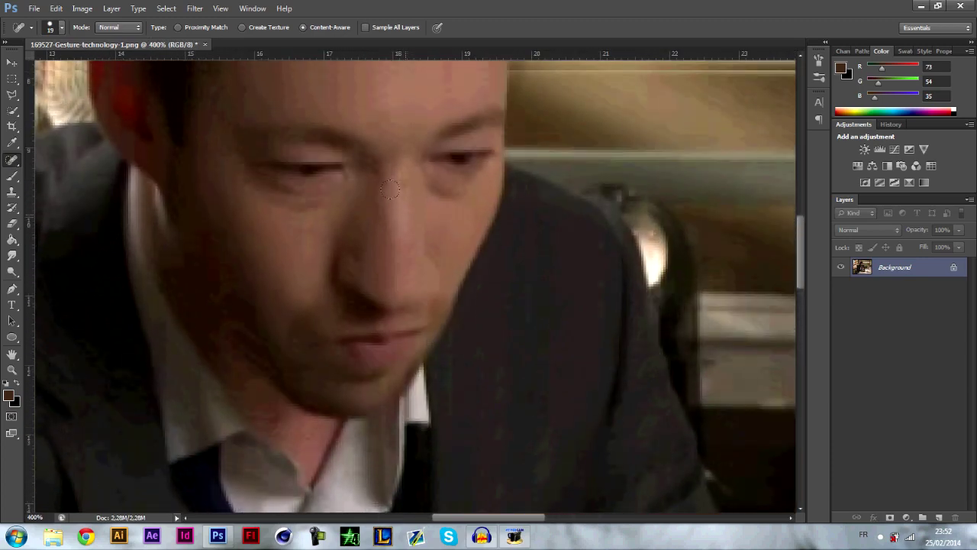
{"action": "scroll", "coordinate": [435, 259], "scroll_direction": "up", "scroll_amount": 2}
{"action": "key", "text": "ctrl+plus"}
{"action": "key", "text": "ctrl+plus"}
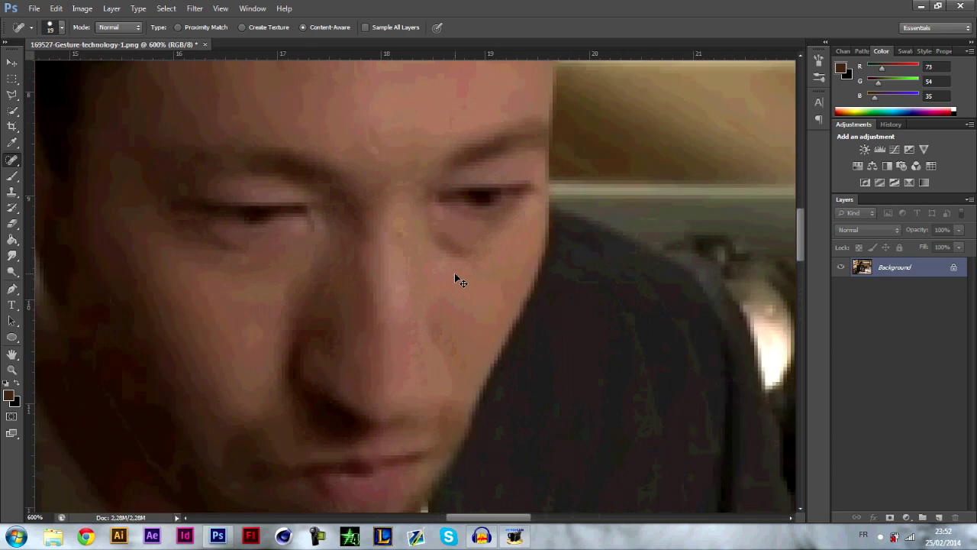
{"action": "key", "text": "ctrl+plus"}
{"action": "key", "text": "ctrl+plus"}
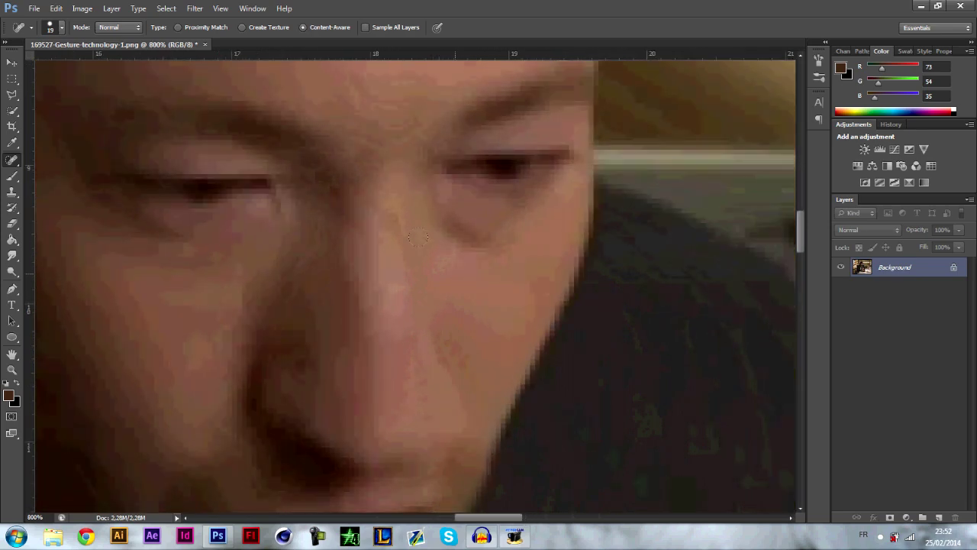
{"action": "right_click", "coordinate": [448, 194]}
{"action": "left_click_drag", "start_coordinate": [457, 277], "coordinate": [452, 273]}
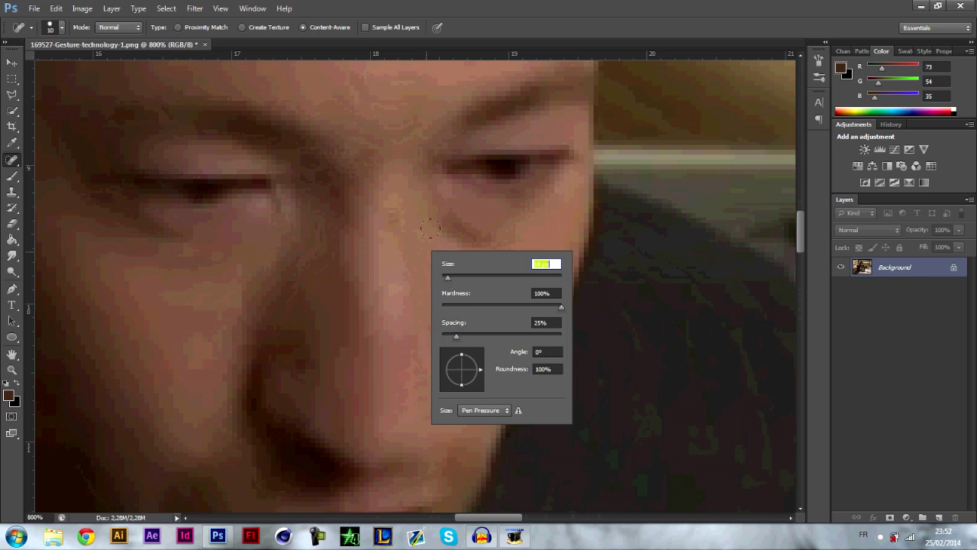
{"action": "right_click", "coordinate": [430, 227]}
{"action": "right_click", "coordinate": [300, 338]}
{"action": "right_click", "coordinate": [371, 148]}
{"action": "right_click", "coordinate": [300, 231]}
{"action": "right_click", "coordinate": [333, 184]}
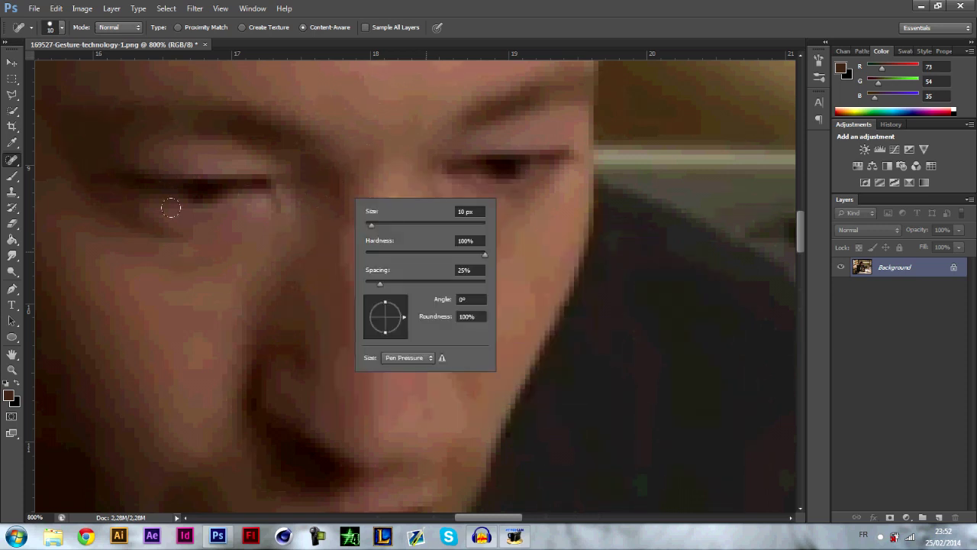
{"action": "right_click", "coordinate": [245, 181]}
{"action": "right_click", "coordinate": [250, 121]}
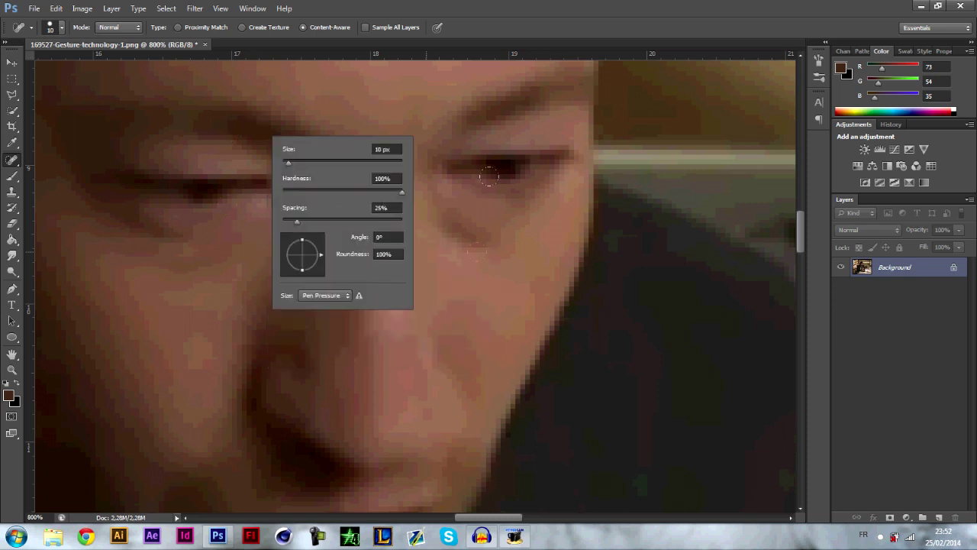
- Reduce the Spot Healing Brush to 5 px and heal the skin under the man's eye and beside his nose
{"action": "right_click", "coordinate": [495, 294]}
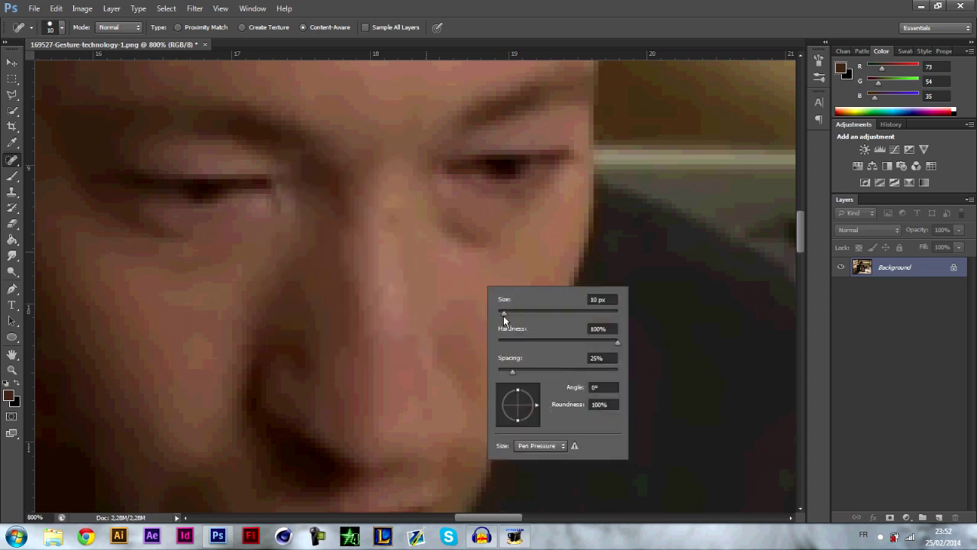
{"action": "left_click_drag", "start_coordinate": [503, 316], "coordinate": [501, 315]}
{"action": "key", "text": "Return"}
{"action": "left_click_drag", "start_coordinate": [495, 251], "coordinate": [433, 197]}
{"action": "left_click_drag", "start_coordinate": [483, 245], "coordinate": [446, 202]}
{"action": "left_click", "coordinate": [481, 227]}
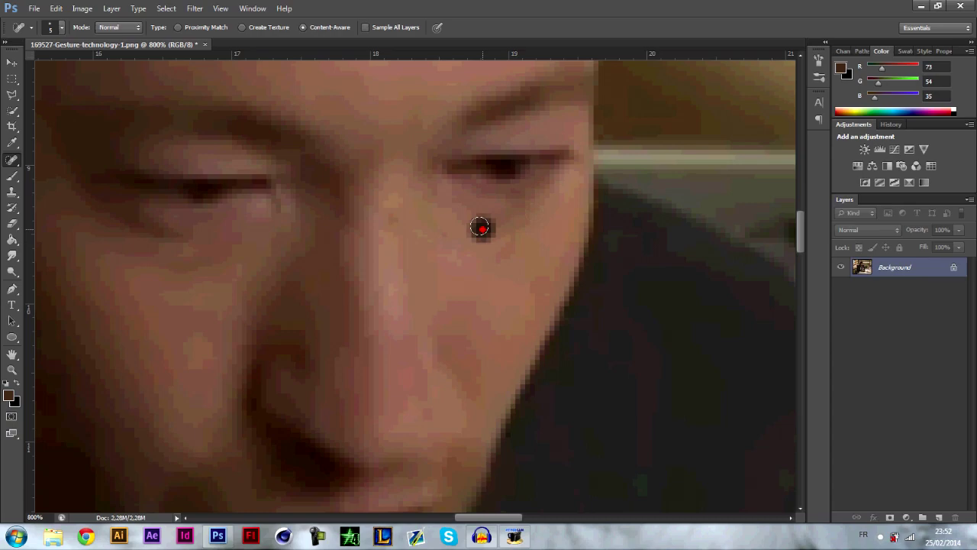
{"action": "left_click", "coordinate": [471, 248]}
{"action": "left_click", "coordinate": [439, 240]}
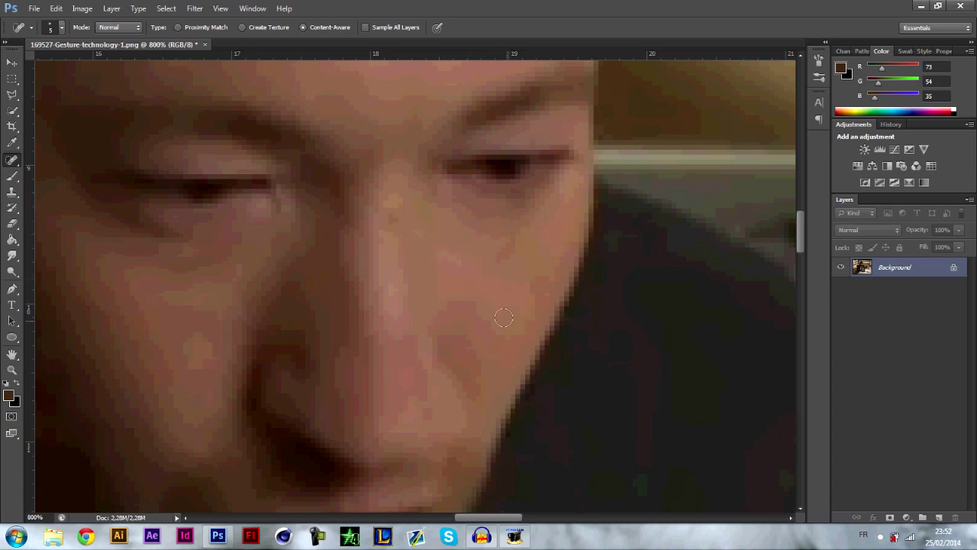
{"action": "scroll", "coordinate": [508, 322], "scroll_direction": "down", "scroll_amount": 8}
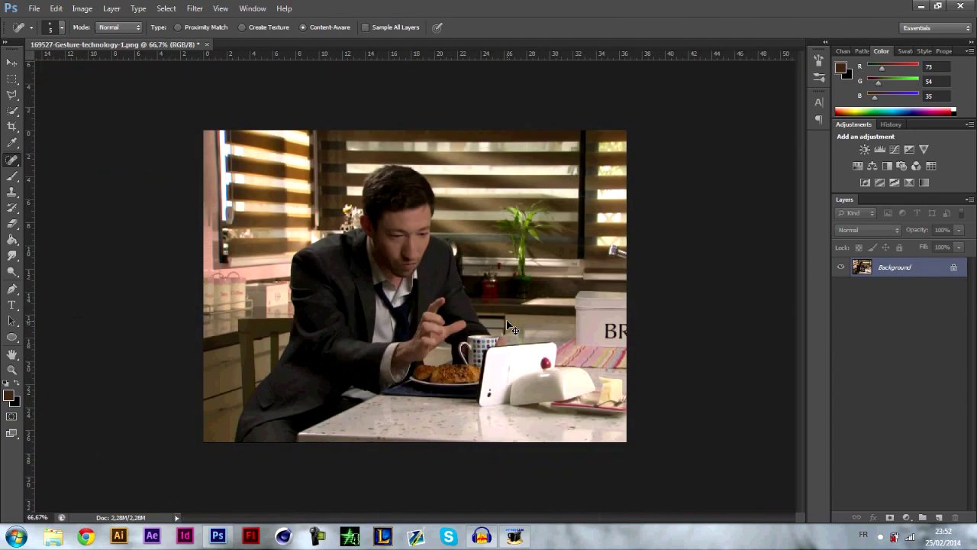
- Paint a looping dark brown stroke across the counter, phone and man's hand with the 13 px Brush tool
{"action": "left_click", "coordinate": [14, 176]}
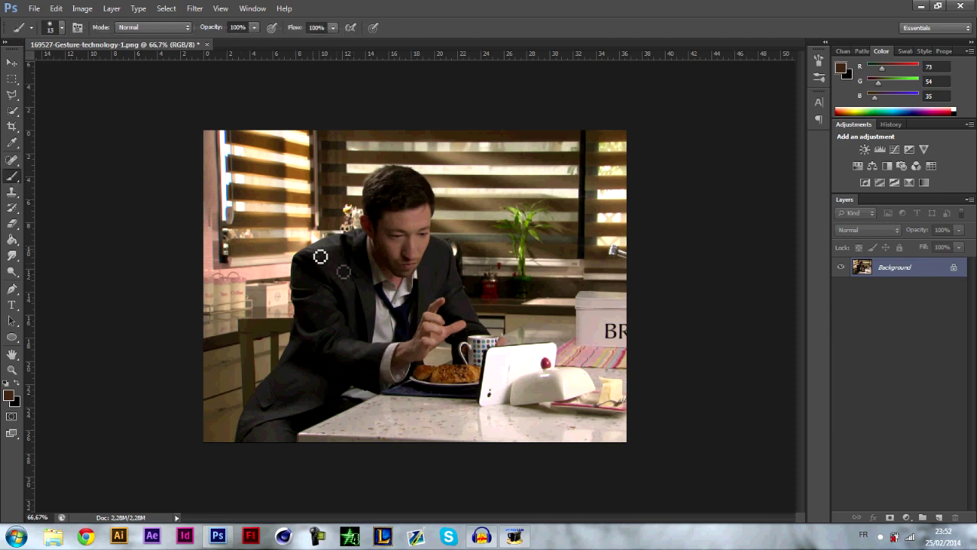
{"action": "right_click", "coordinate": [12, 177]}
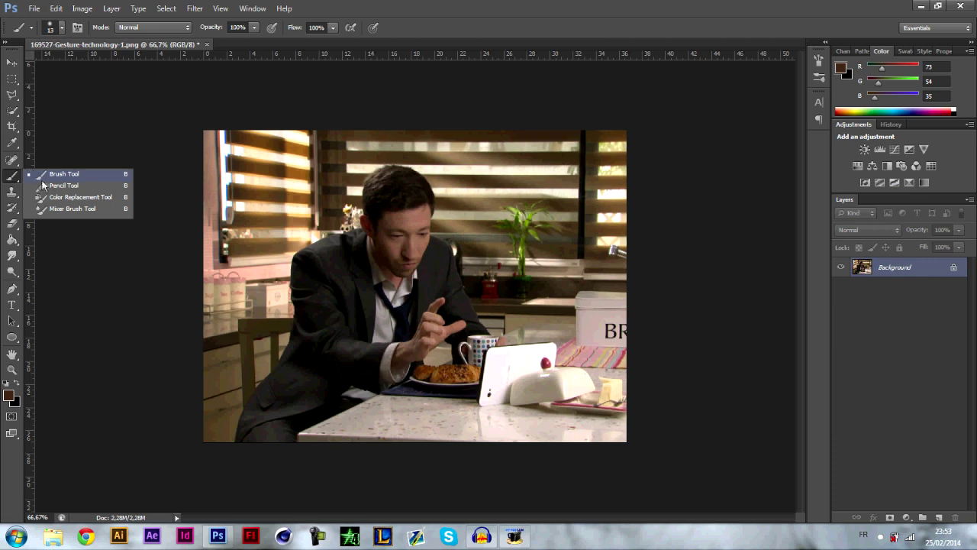
{"action": "left_click", "coordinate": [49, 177]}
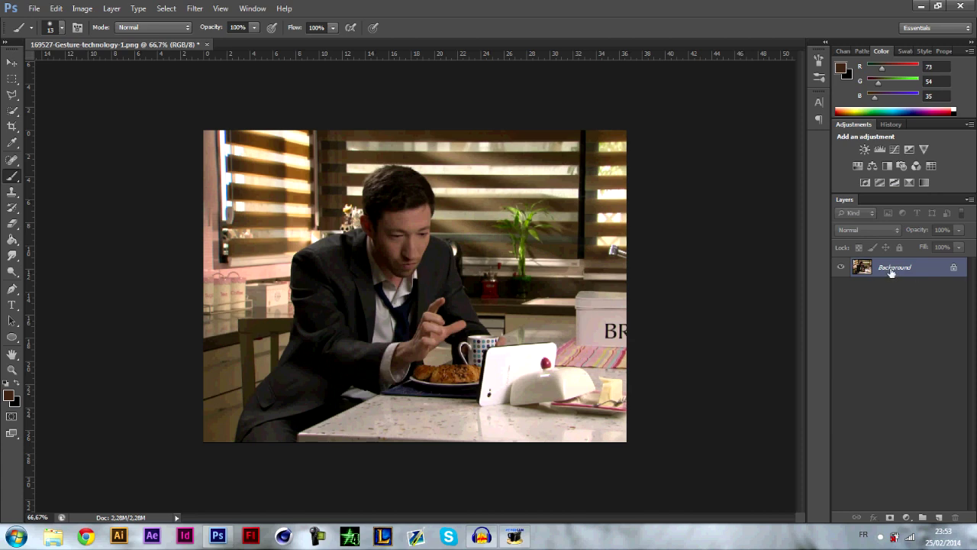
{"action": "mouse_move", "coordinate": [565, 249]}
{"action": "left_mouse_down"}
{"action": "mouse_move", "coordinate": [401, 331]}
{"action": "mouse_move", "coordinate": [417, 384]}
{"action": "left_mouse_up"}
- Try to move the locked Background layer with the Move tool
{"action": "key", "text": "v"}
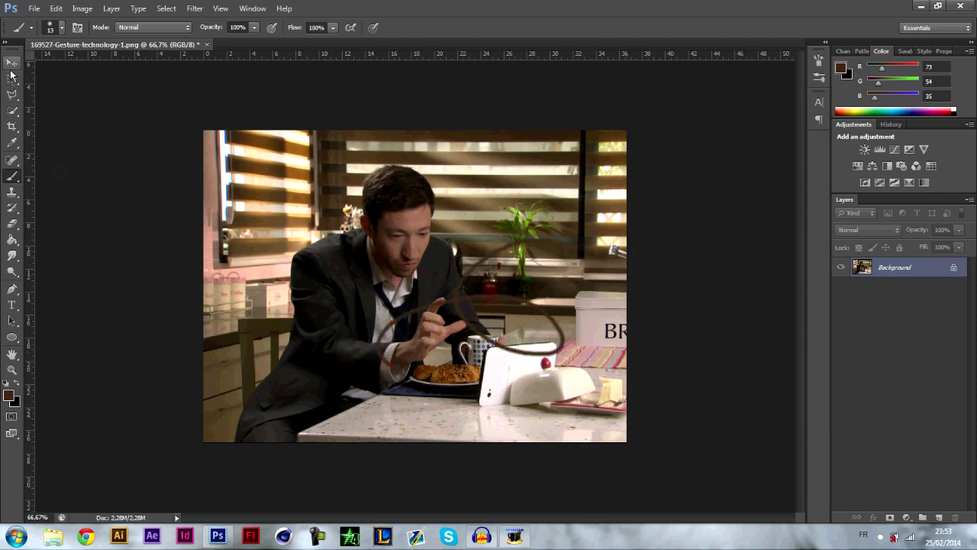
{"action": "left_click", "coordinate": [427, 321]}
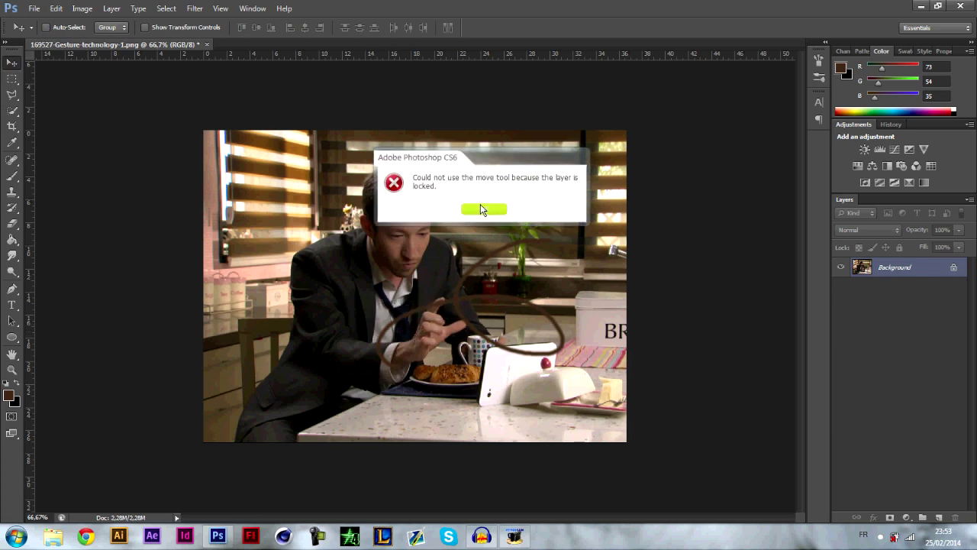
{"action": "left_click", "coordinate": [484, 208]}
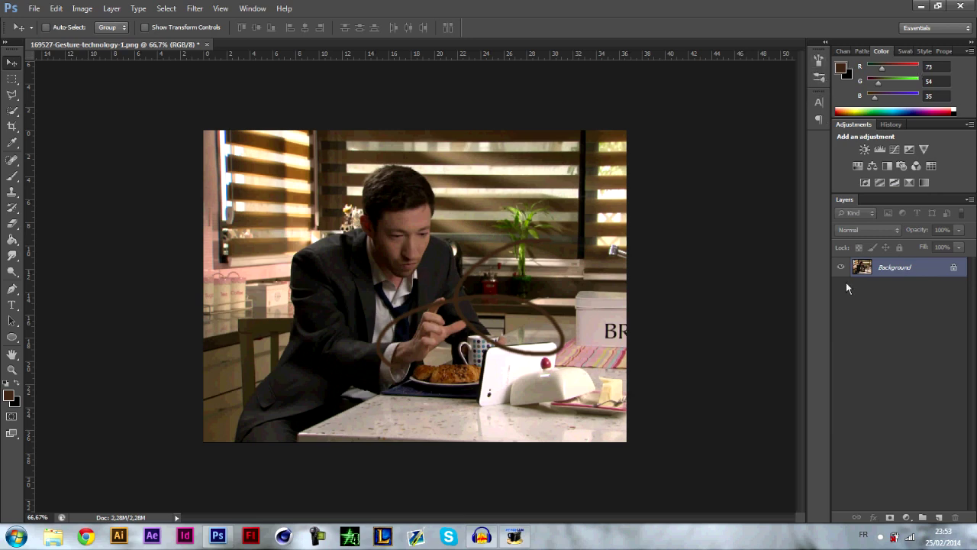
- Display the History as a floating panel beside the photo and lengthen it to show the whole list of states
{"action": "left_click", "coordinate": [891, 123]}
{"action": "left_click_drag", "start_coordinate": [890, 125], "coordinate": [665, 138]}
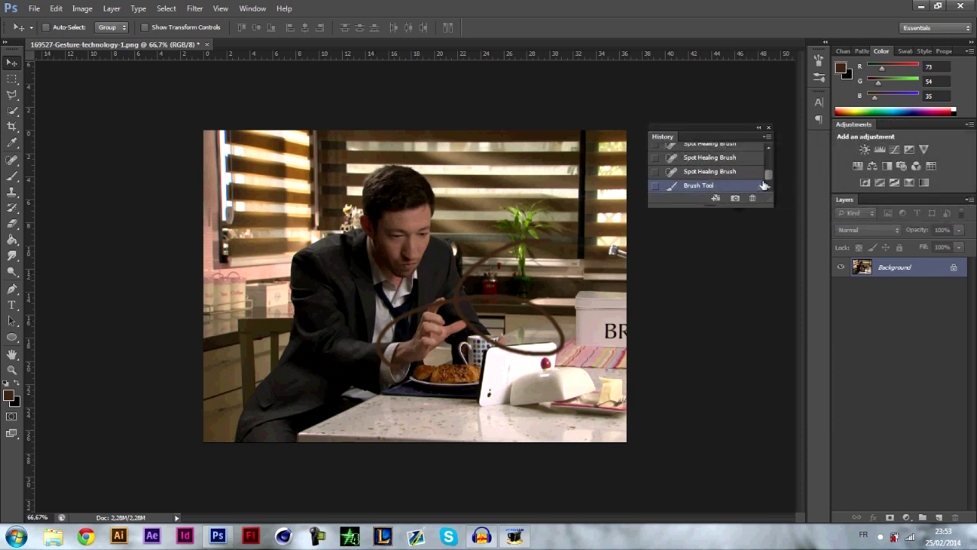
{"action": "left_click_drag", "start_coordinate": [744, 206], "coordinate": [744, 494]}
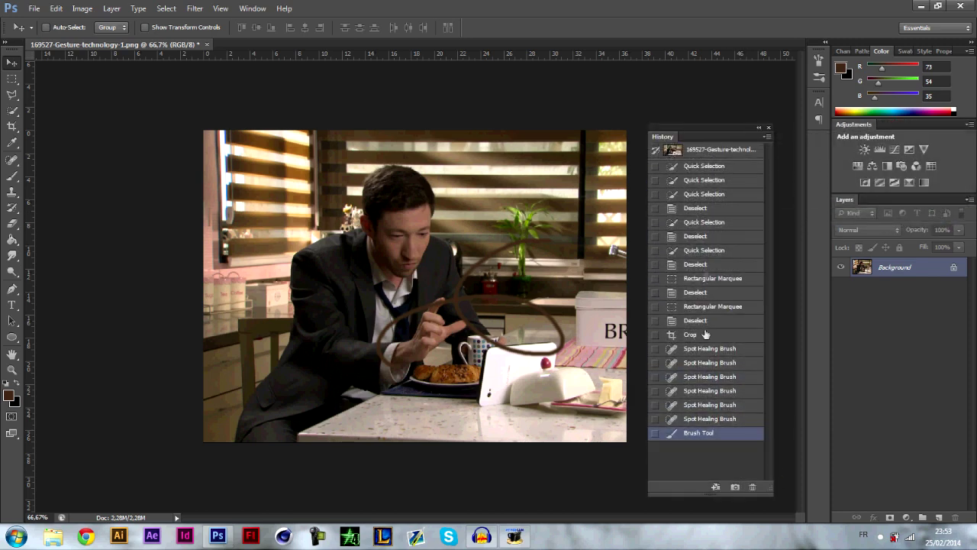
- Step through earlier History states and revert to the last Spot Healing Brush state to remove the brush stroke
{"action": "left_click", "coordinate": [704, 209]}
{"action": "left_click", "coordinate": [709, 293]}
{"action": "left_click", "coordinate": [694, 377]}
{"action": "left_click", "coordinate": [691, 433]}
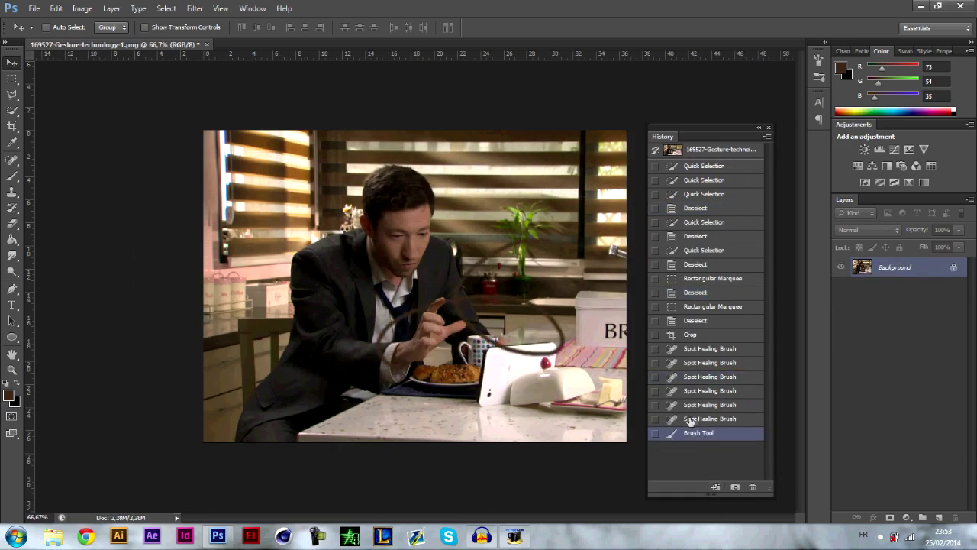
{"action": "left_click", "coordinate": [690, 419]}
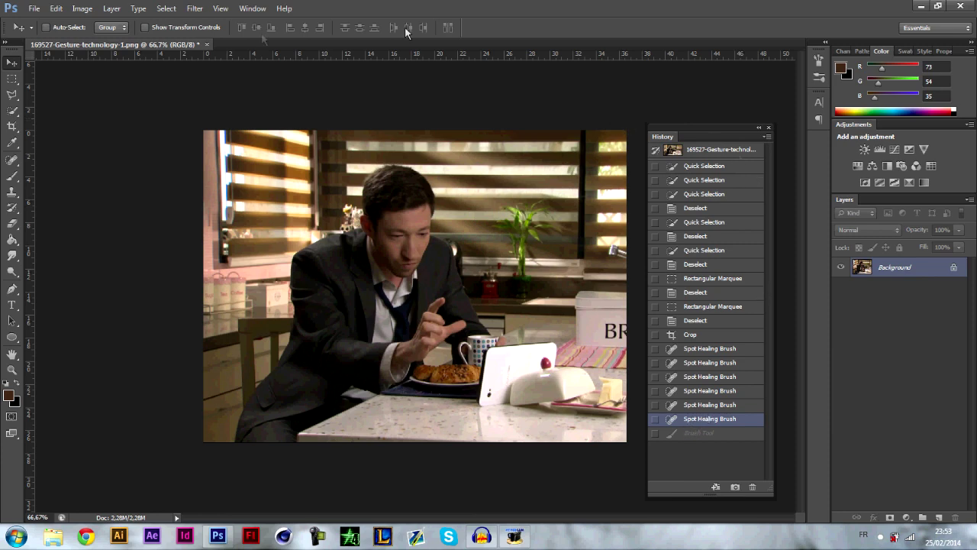
- Dock the floating History panel as a collapsed icon alongside the other collapsed panels, testing that it expands and collapses
{"action": "left_click", "coordinate": [261, 7]}
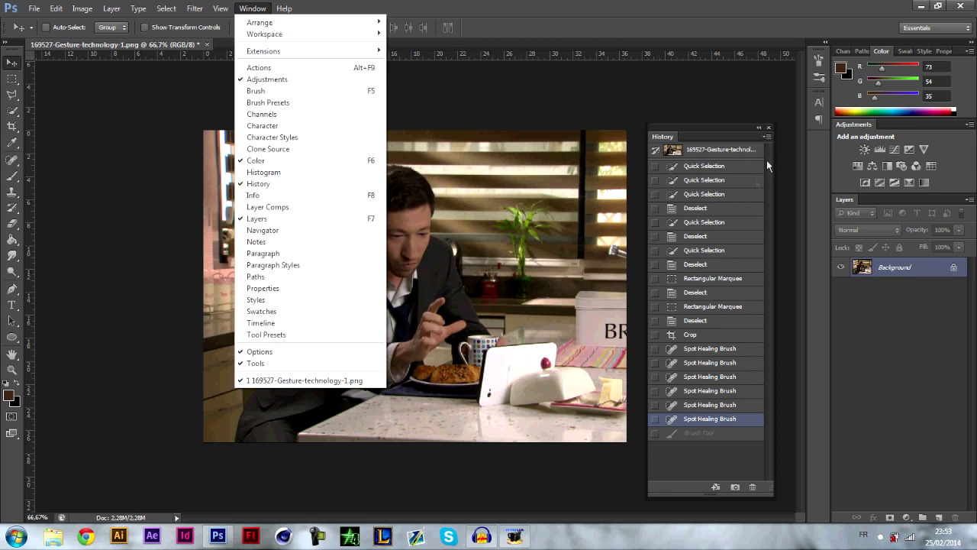
{"action": "left_click", "coordinate": [729, 135]}
{"action": "left_click_drag", "start_coordinate": [729, 135], "coordinate": [802, 162]}
{"action": "left_click", "coordinate": [819, 144]}
{"action": "left_click", "coordinate": [819, 144]}
{"action": "left_click", "coordinate": [820, 144]}
{"action": "left_click", "coordinate": [819, 143]}
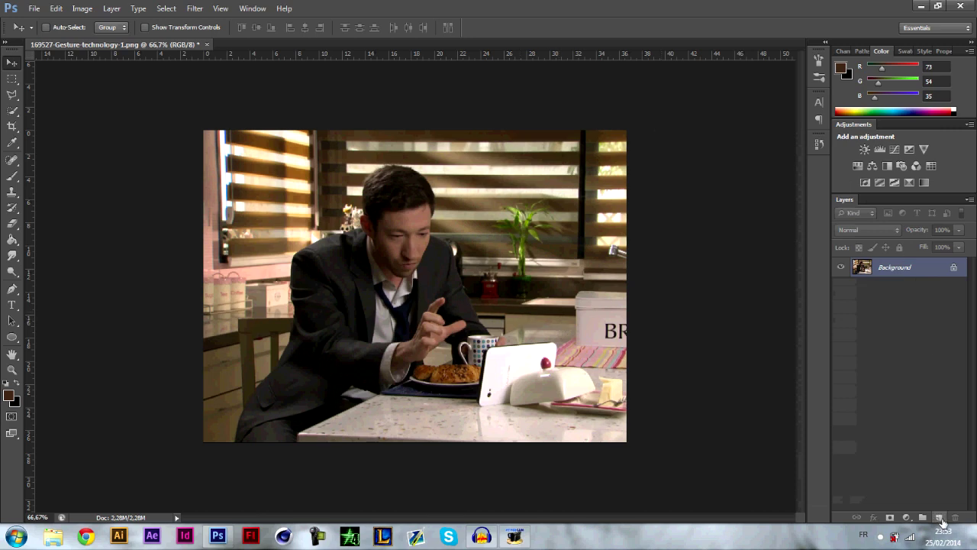
- Create a new layer above the Background, activate the Brush tool and rename the layer "trait marron"
{"action": "left_click", "coordinate": [940, 517]}
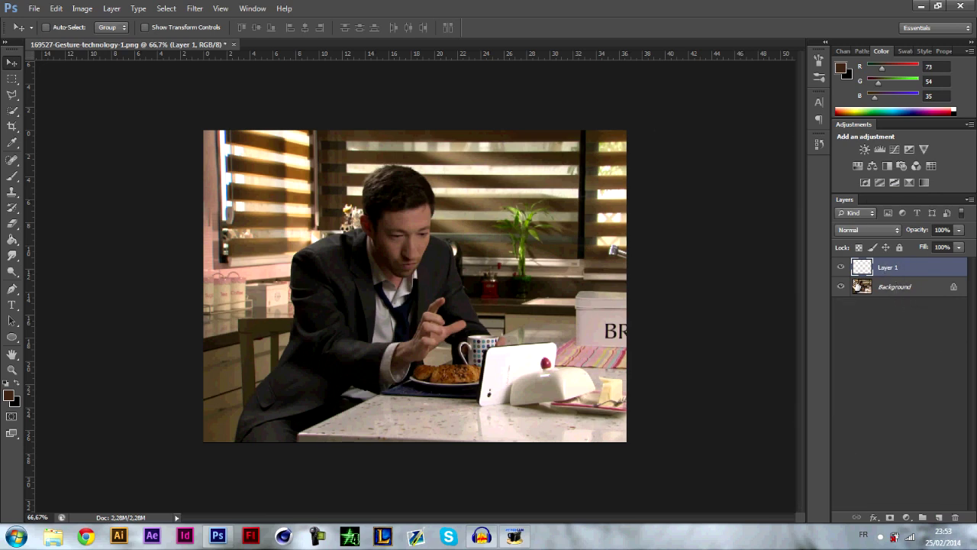
{"action": "left_click", "coordinate": [13, 177]}
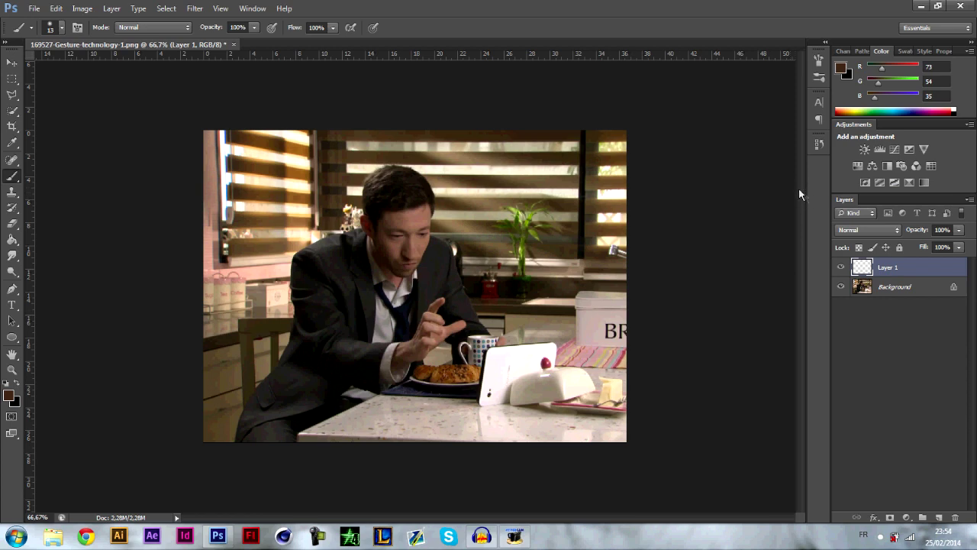
{"action": "double_click", "coordinate": [884, 268]}
{"action": "left_click_drag", "start_coordinate": [905, 266], "coordinate": [882, 266]}
{"action": "key", "text": "Return"}
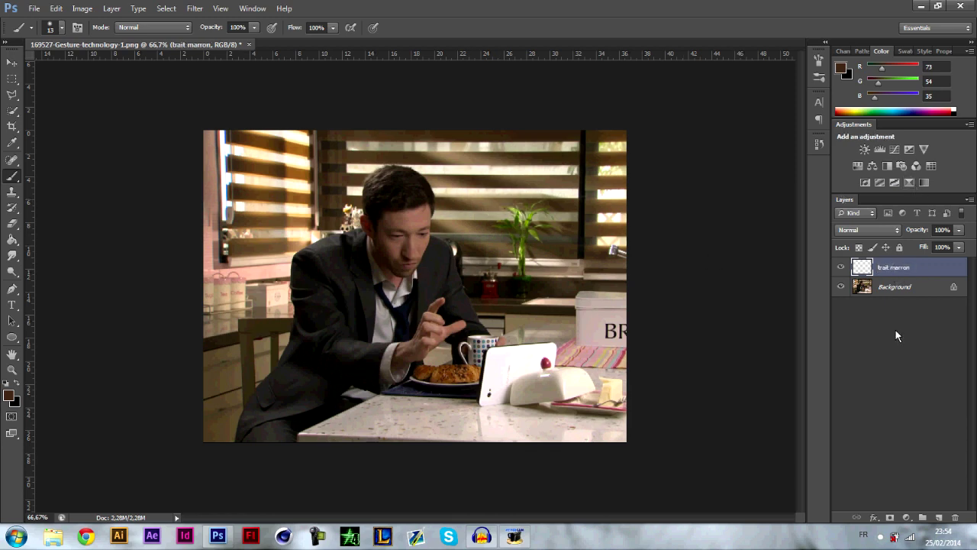
- Open the recently used Untitled-1.psd and close it again
{"action": "left_click", "coordinate": [34, 8]}
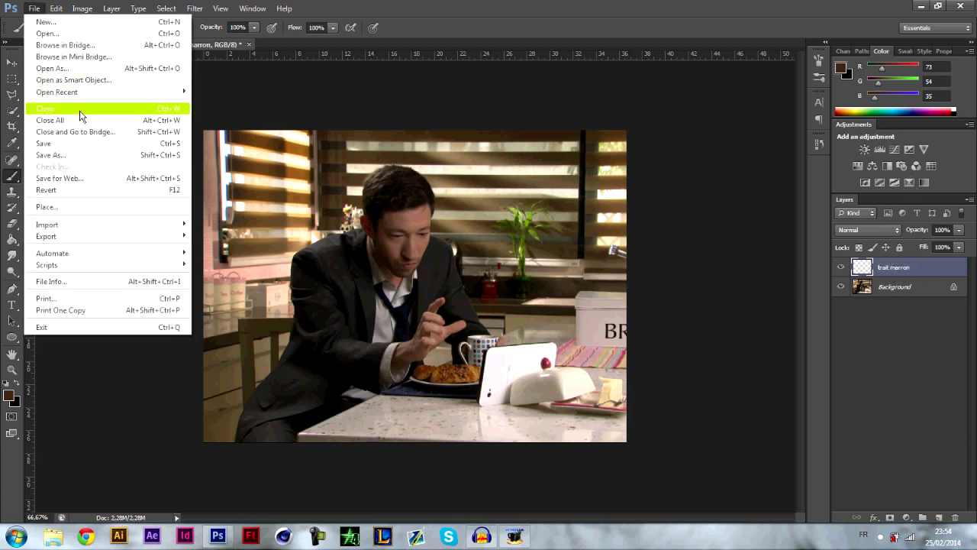
{"action": "mouse_move", "coordinate": [75, 94]}
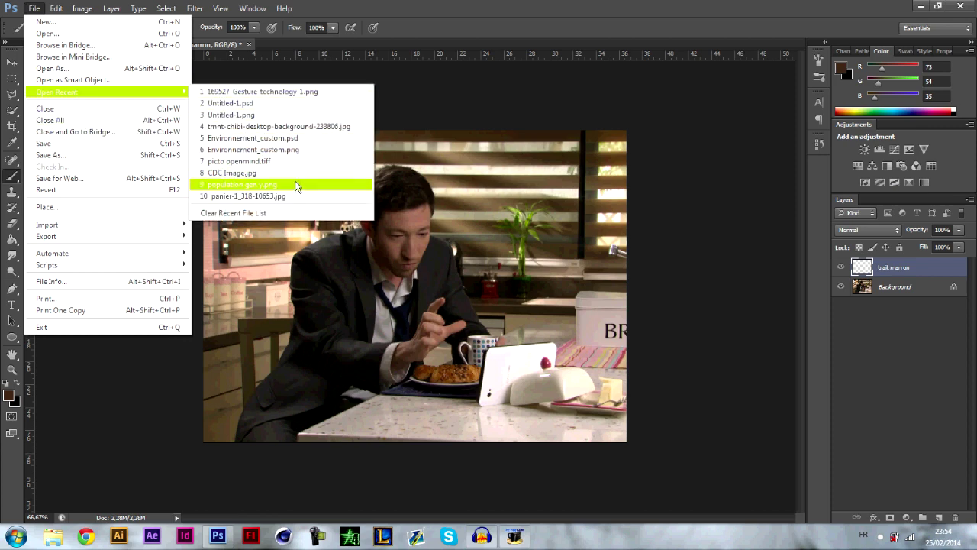
{"action": "left_click", "coordinate": [264, 103]}
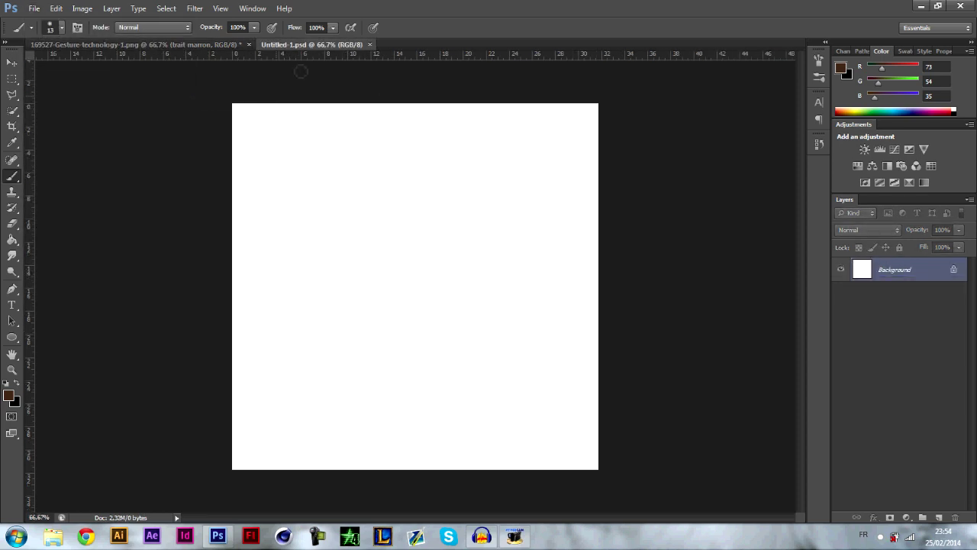
{"action": "left_click", "coordinate": [369, 44]}
- Open testpresentation.psd from the futur 2030 folder as a Photoshop document
{"action": "left_click", "coordinate": [34, 8]}
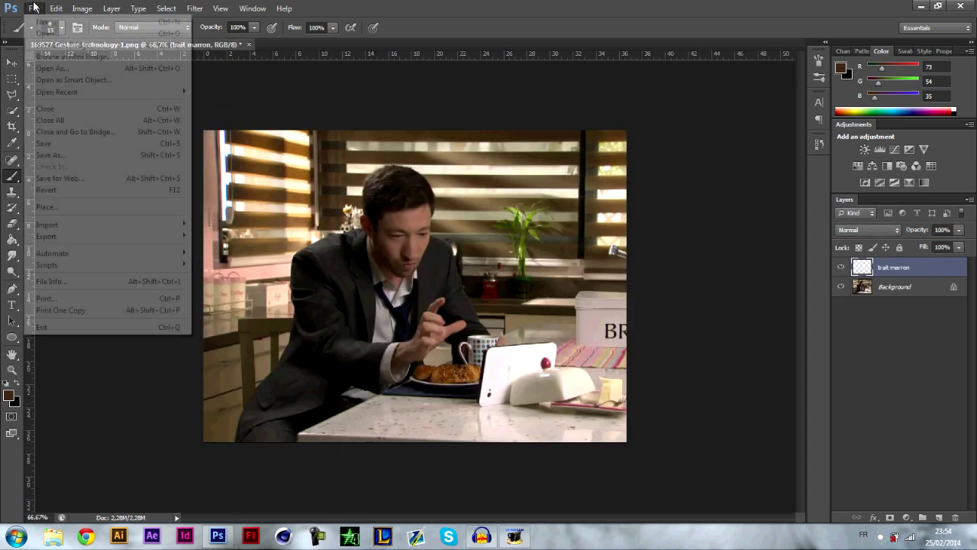
{"action": "left_click", "coordinate": [76, 68]}
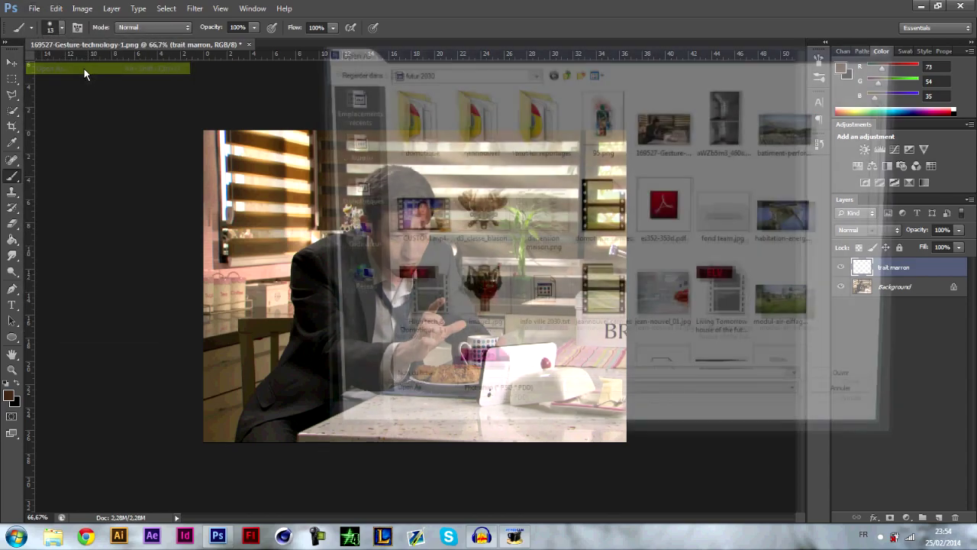
{"action": "left_click_drag", "start_coordinate": [885, 161], "coordinate": [882, 258]}
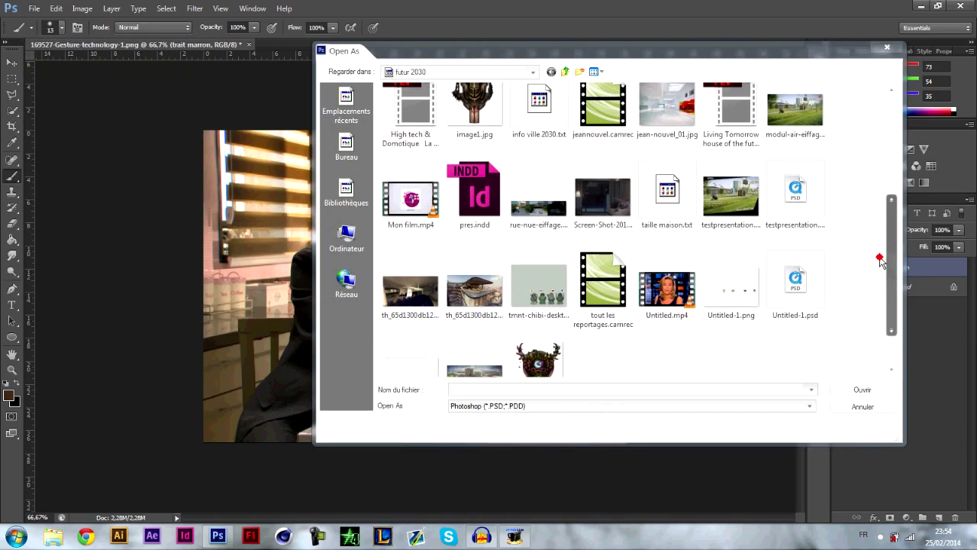
{"action": "left_click", "coordinate": [803, 217]}
{"action": "left_click", "coordinate": [862, 389]}
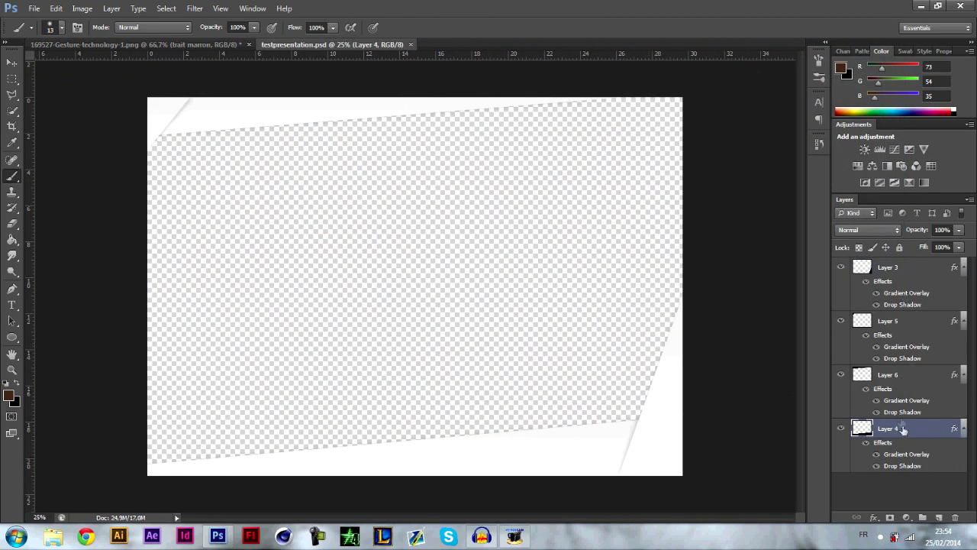
- Hide and show Layer 4 of testpresentation.psd, and close the document without saving changes
{"action": "left_click", "coordinate": [841, 428]}
{"action": "left_click", "coordinate": [841, 428]}
{"action": "left_click", "coordinate": [417, 44]}
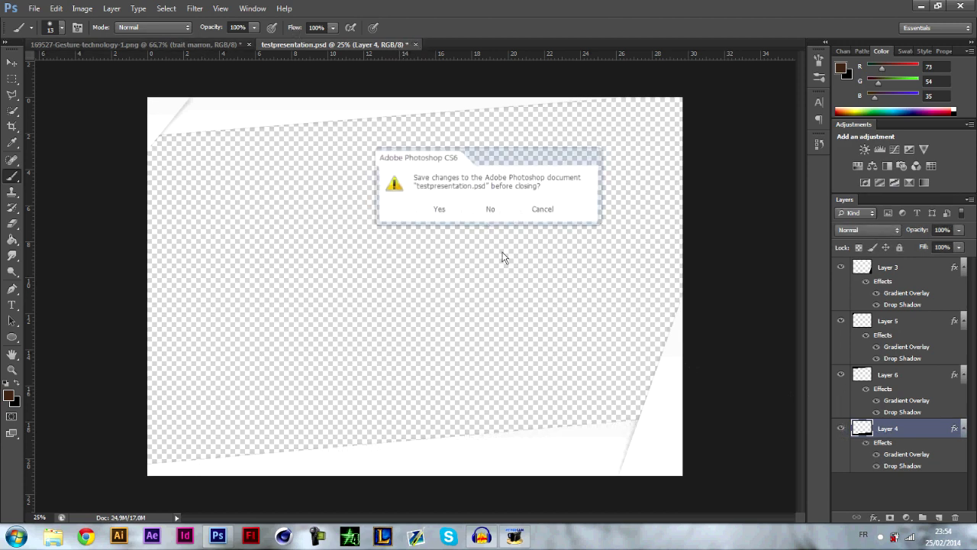
{"action": "left_click", "coordinate": [493, 210]}
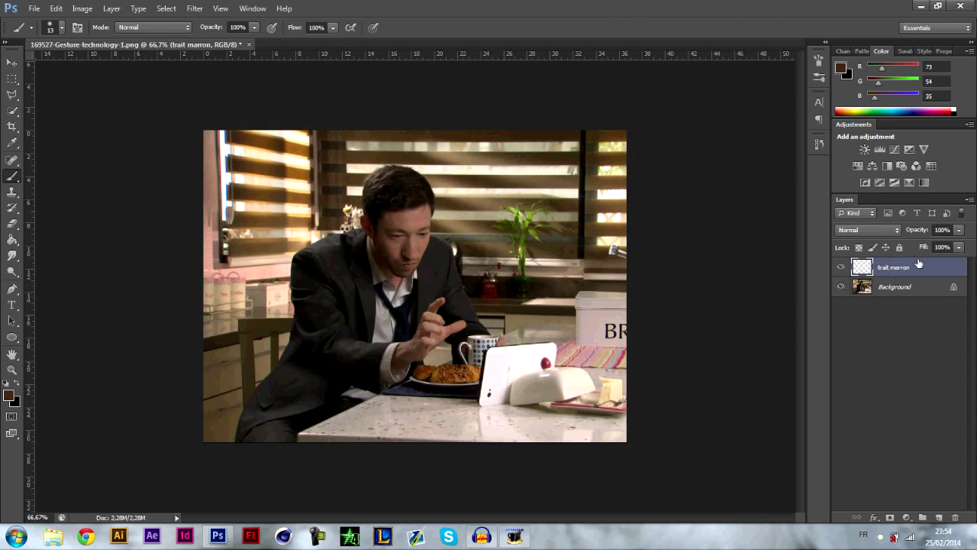
- Scribble over the man's face and hand with the 13 px brush, and paint a 76 px soft stroke over his shoulder
{"action": "mouse_move", "coordinate": [401, 229]}
{"action": "left_mouse_down"}
{"action": "mouse_move", "coordinate": [427, 290]}
{"action": "mouse_move", "coordinate": [396, 247]}
{"action": "mouse_move", "coordinate": [411, 340]}
{"action": "mouse_move", "coordinate": [484, 292]}
{"action": "mouse_move", "coordinate": [468, 275]}
{"action": "mouse_move", "coordinate": [481, 278]}
{"action": "mouse_move", "coordinate": [436, 290]}
{"action": "mouse_move", "coordinate": [464, 310]}
{"action": "mouse_move", "coordinate": [425, 299]}
{"action": "left_mouse_up"}
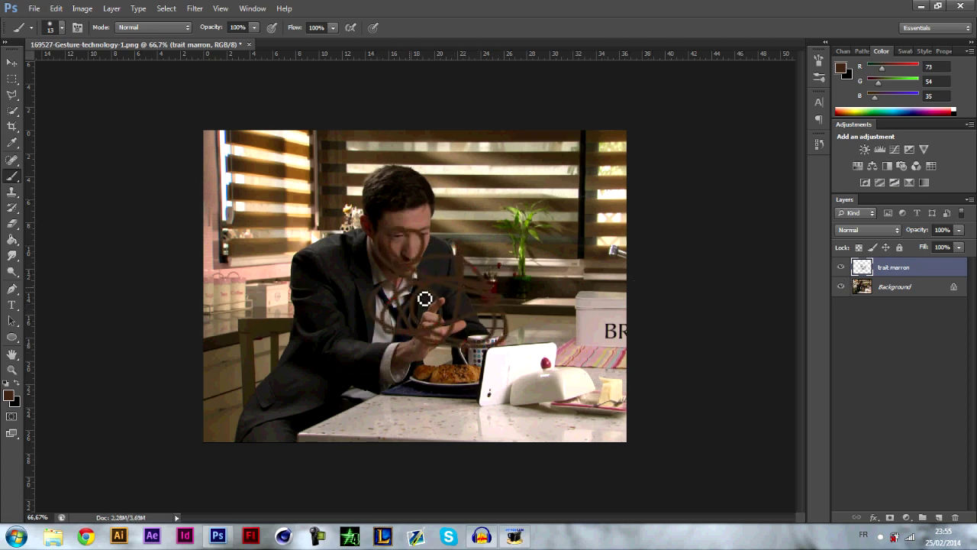
{"action": "right_click", "coordinate": [352, 281]}
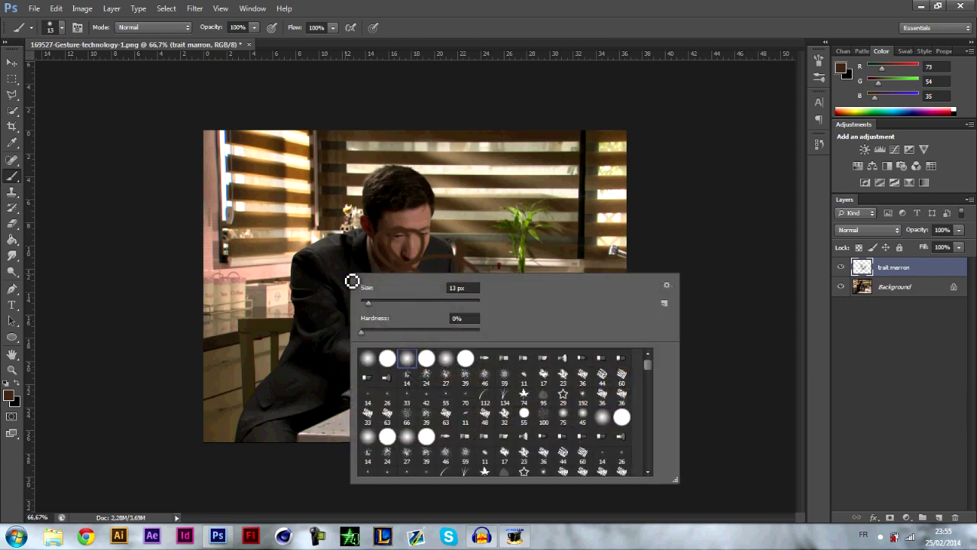
{"action": "mouse_move", "coordinate": [648, 365]}
{"action": "left_mouse_down"}
{"action": "mouse_move", "coordinate": [648, 430]}
{"action": "mouse_move", "coordinate": [648, 362]}
{"action": "left_mouse_up"}
{"action": "left_click_drag", "start_coordinate": [368, 303], "coordinate": [405, 302]}
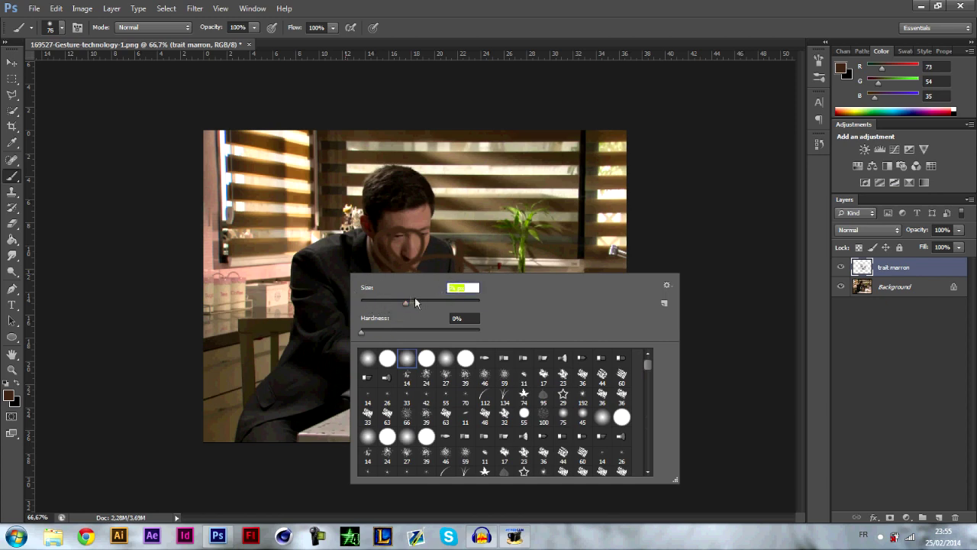
{"action": "mouse_move", "coordinate": [276, 228]}
{"action": "left_mouse_down"}
{"action": "mouse_move", "coordinate": [284, 259]}
{"action": "mouse_move", "coordinate": [321, 280]}
{"action": "mouse_move", "coordinate": [328, 324]}
{"action": "left_mouse_up"}
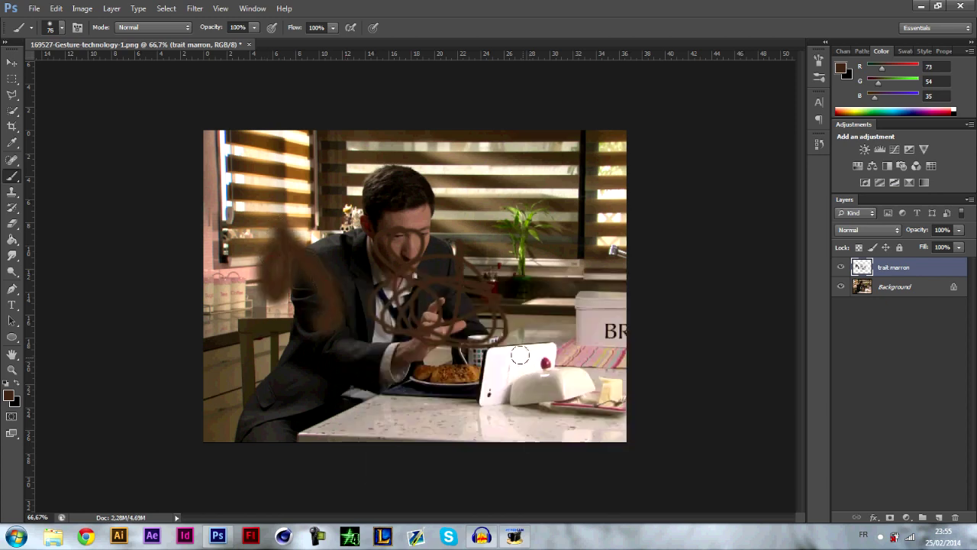
- Paint a dab on the man's jacket at 0% brush hardness and another beside it at 50% hardness
{"action": "key", "text": "ctrl+plus"}
{"action": "key", "text": "ctrl+plus"}
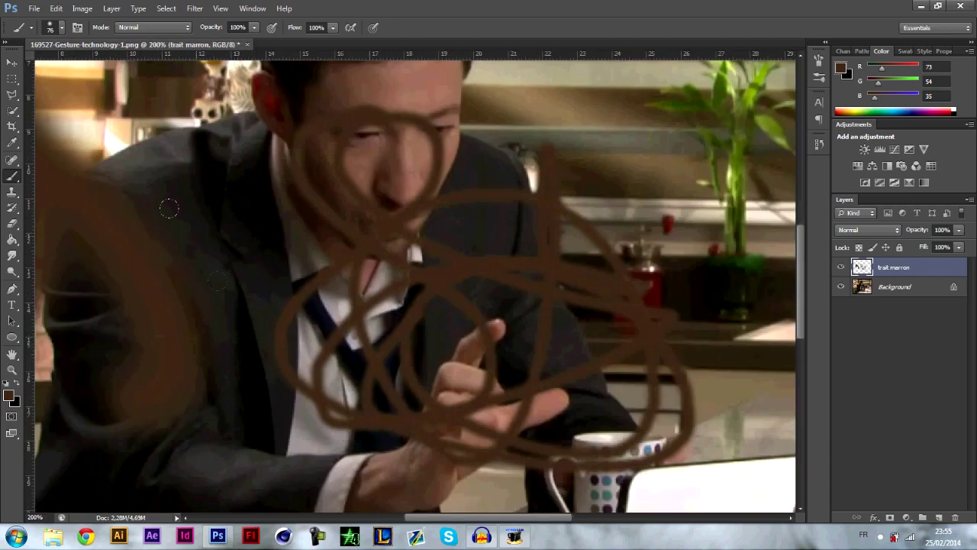
{"action": "right_click", "coordinate": [308, 287]}
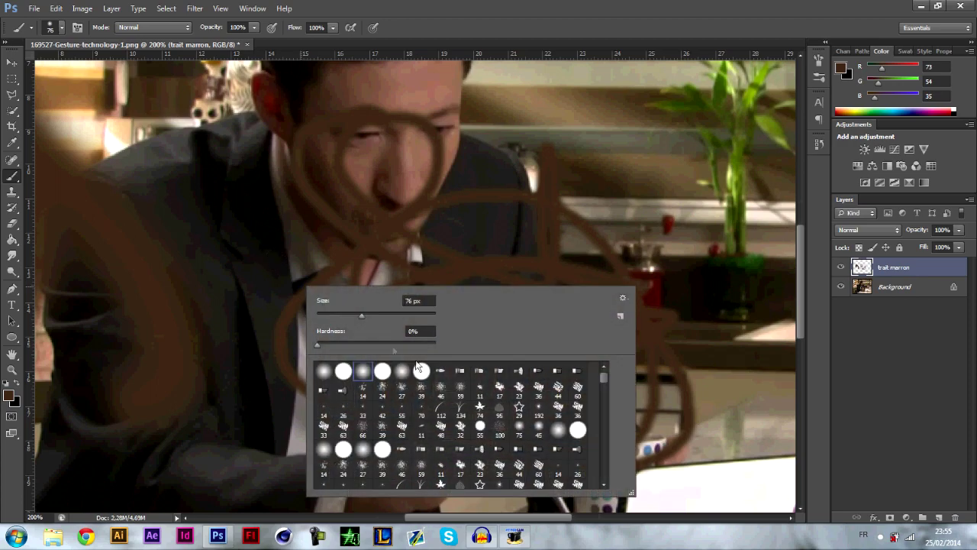
{"action": "left_click", "coordinate": [218, 151]}
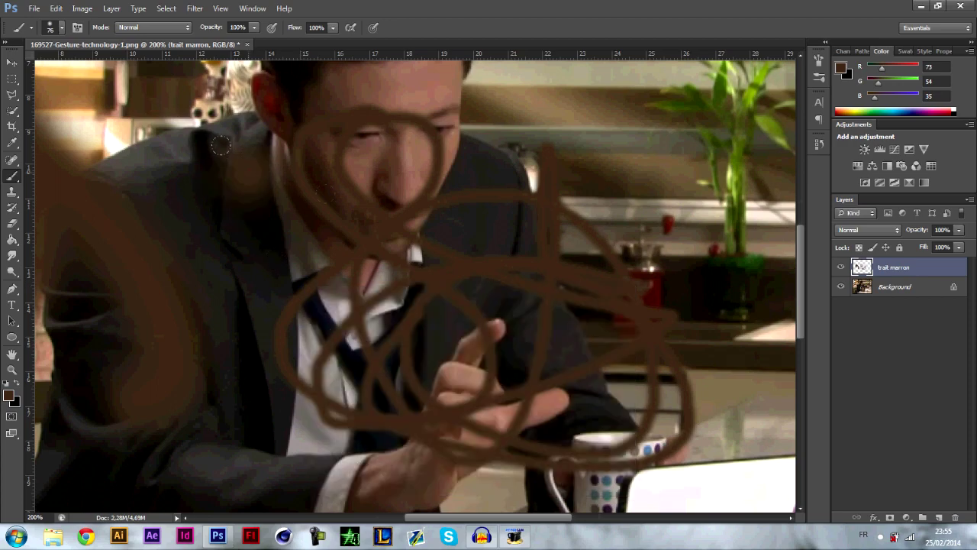
{"action": "right_click", "coordinate": [318, 233]}
{"action": "left_click", "coordinate": [380, 291]}
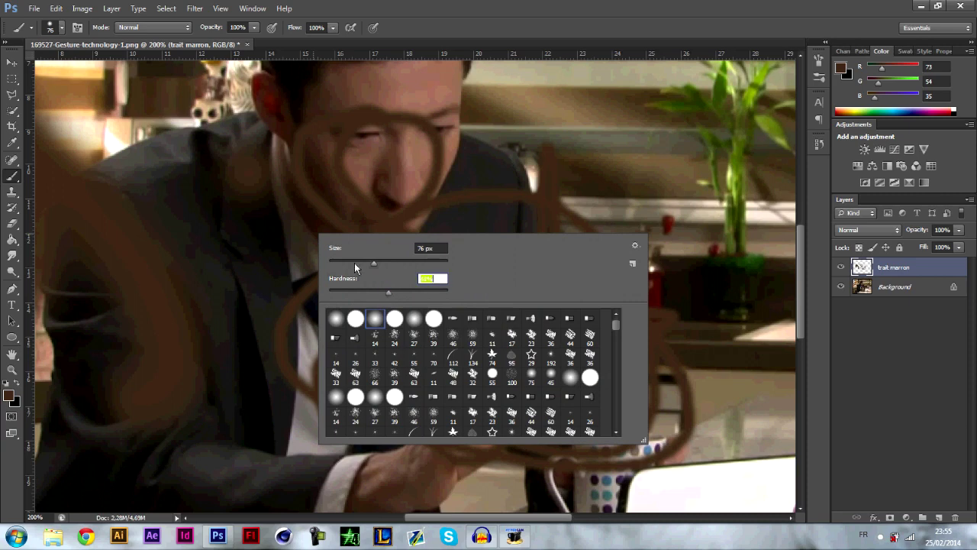
{"action": "left_click", "coordinate": [145, 153]}
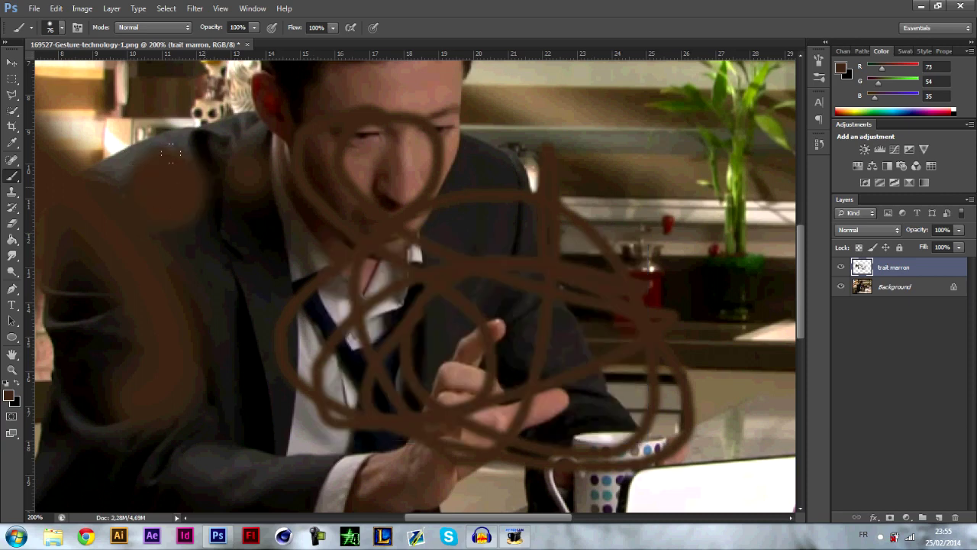
- Raise the 76 px brush's hardness to maximum and paint hard-edged dabs and a large looping stroke over the man
{"action": "right_click", "coordinate": [229, 222]}
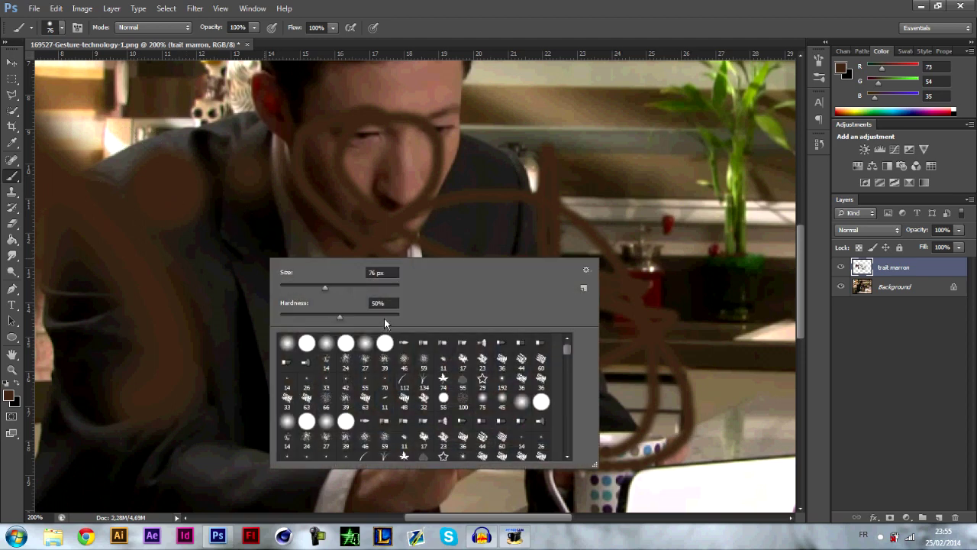
{"action": "left_click_drag", "start_coordinate": [385, 314], "coordinate": [412, 318]}
{"action": "left_click", "coordinate": [247, 262]}
{"action": "left_click", "coordinate": [284, 377]}
{"action": "key", "text": "ctrl+minus"}
{"action": "key", "text": "ctrl+minus"}
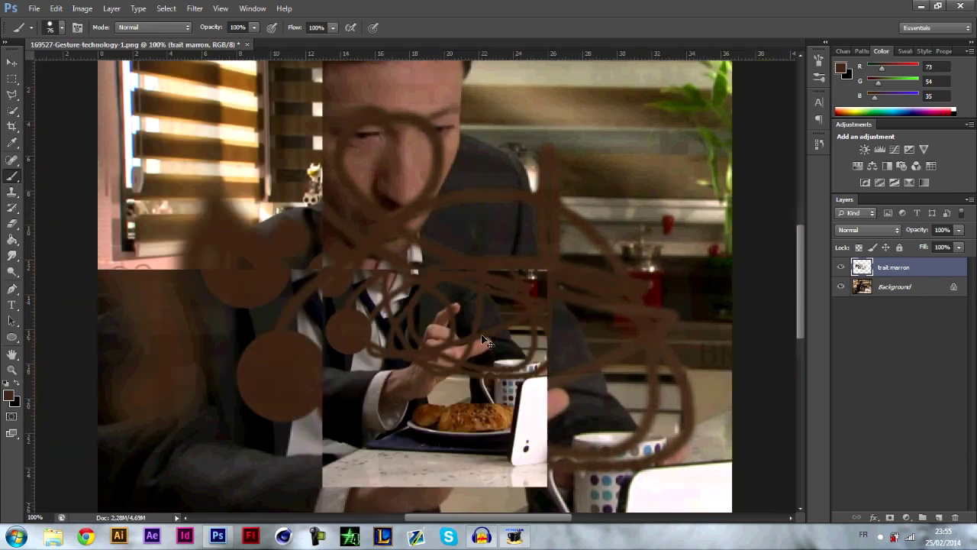
{"action": "mouse_move", "coordinate": [481, 336]}
{"action": "left_mouse_down"}
{"action": "mouse_move", "coordinate": [416, 435]}
{"action": "mouse_move", "coordinate": [383, 376]}
{"action": "mouse_move", "coordinate": [416, 418]}
{"action": "left_mouse_up"}
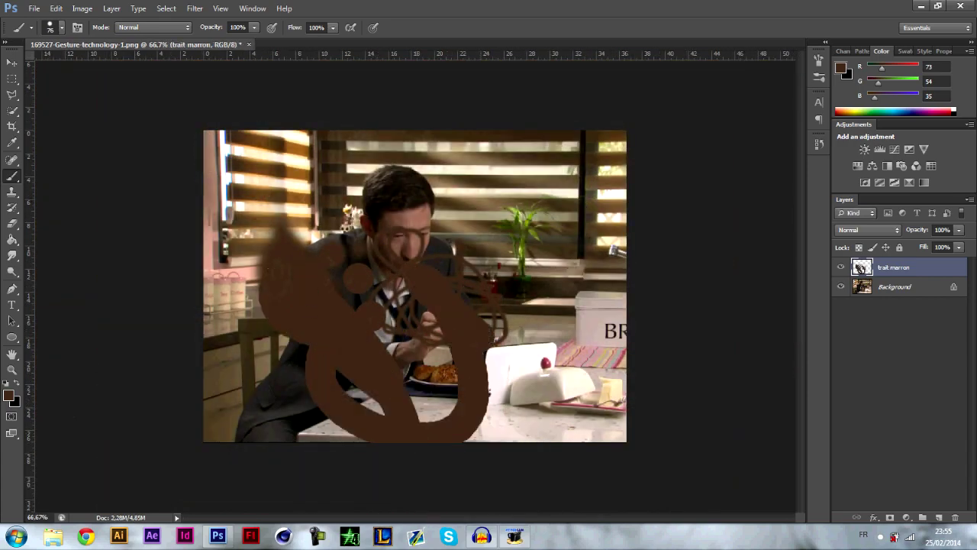
- Undo the large looping stroke and delete the "trait marron" layer
{"action": "key", "text": "ctrl+alt+z"}
{"action": "key", "text": "ctrl+alt+z"}
{"action": "left_click_drag", "start_coordinate": [904, 260], "coordinate": [908, 268]}
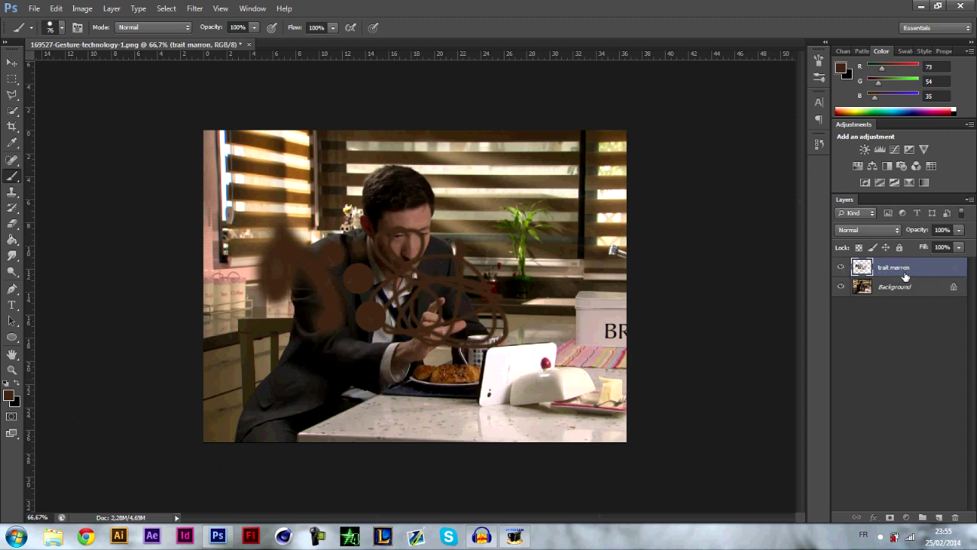
{"action": "key", "text": "ctrl+alt+z"}
{"action": "key", "text": "ctrl+alt+z"}
{"action": "key", "text": "ctrl+shift+z"}
{"action": "key", "text": "ctrl+shift+z"}
{"action": "mouse_move", "coordinate": [906, 276]}
{"action": "left_mouse_down"}
{"action": "mouse_move", "coordinate": [906, 447]}
{"action": "mouse_move", "coordinate": [962, 518]}
{"action": "left_mouse_up"}
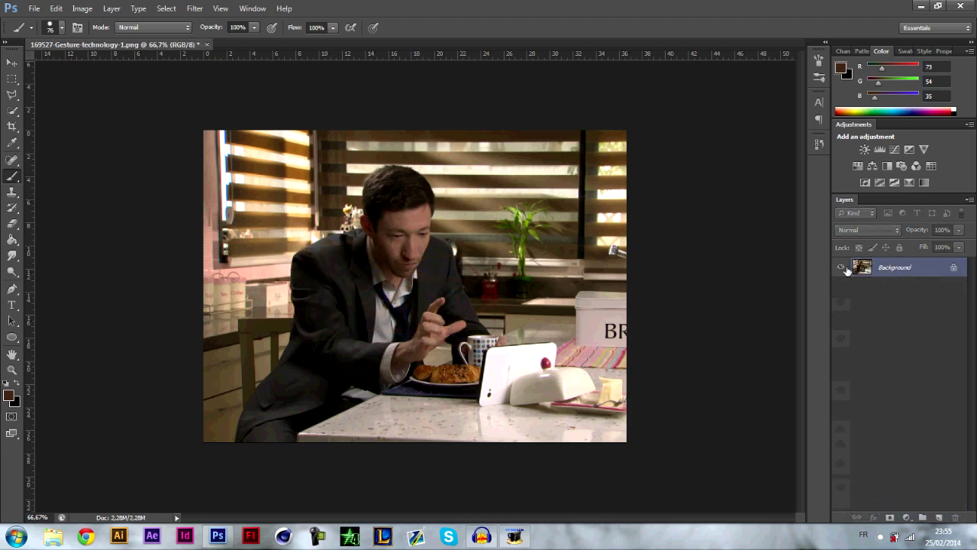
- Stamp a cloned dark spot onto the man's cheek beside his nose with the 21 px Clone Stamp tool
{"action": "left_click", "coordinate": [13, 191]}
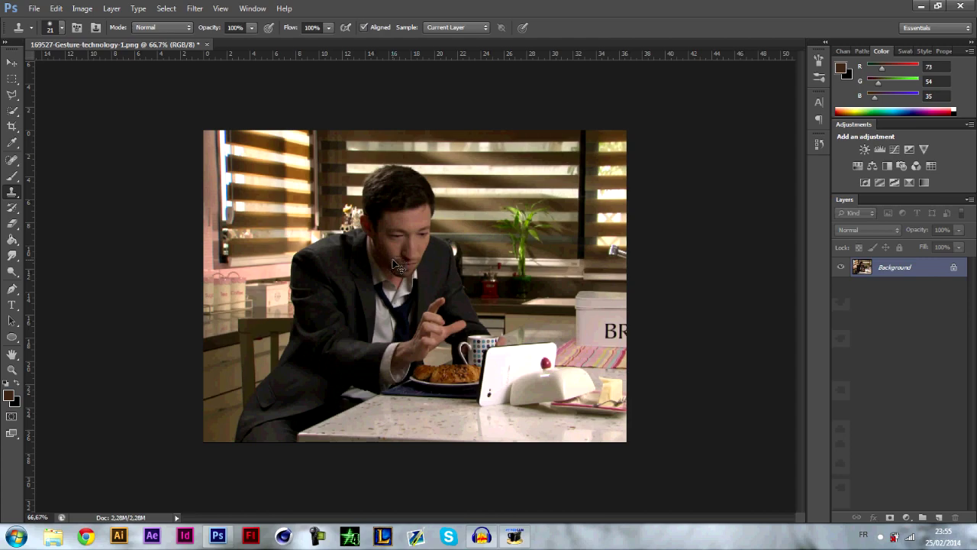
{"action": "key", "text": "ctrl+plus"}
{"action": "key", "text": "ctrl+plus"}
{"action": "key", "text": "ctrl+plus"}
{"action": "scroll", "coordinate": [361, 232], "scroll_direction": "up", "scroll_amount": 4}
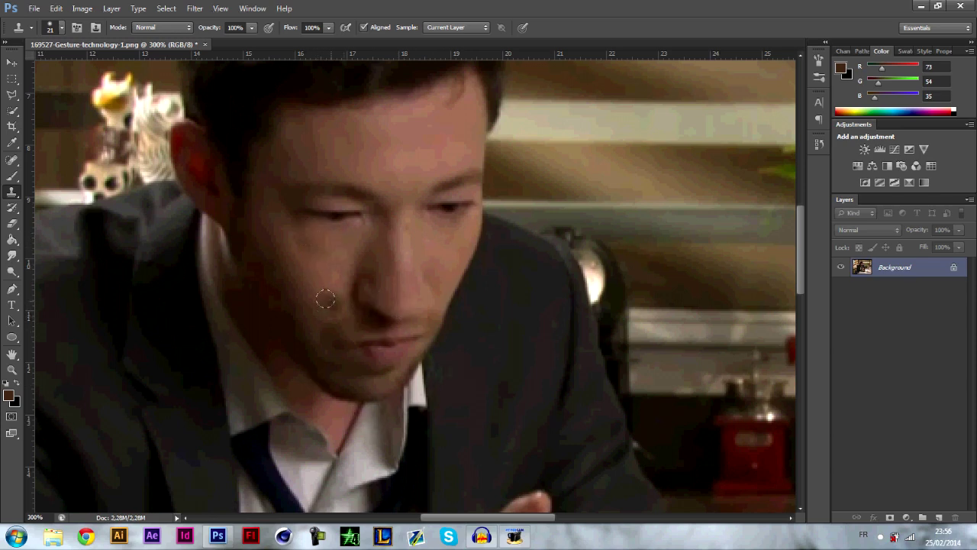
{"action": "left_click_drag", "start_coordinate": [334, 250], "coordinate": [338, 264]}
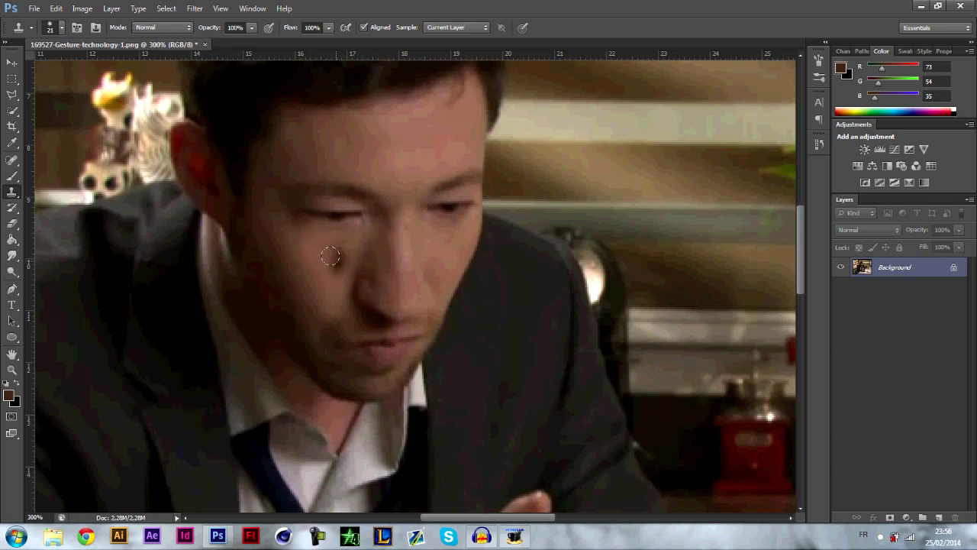
- Remove the dark cheek spot with a rectangular selection and a Content-Aware fill in Normal mode at 100% opacity, and deselect
{"action": "left_click", "coordinate": [11, 81]}
{"action": "left_click_drag", "start_coordinate": [326, 244], "coordinate": [345, 274]}
{"action": "right_click", "coordinate": [339, 262]}
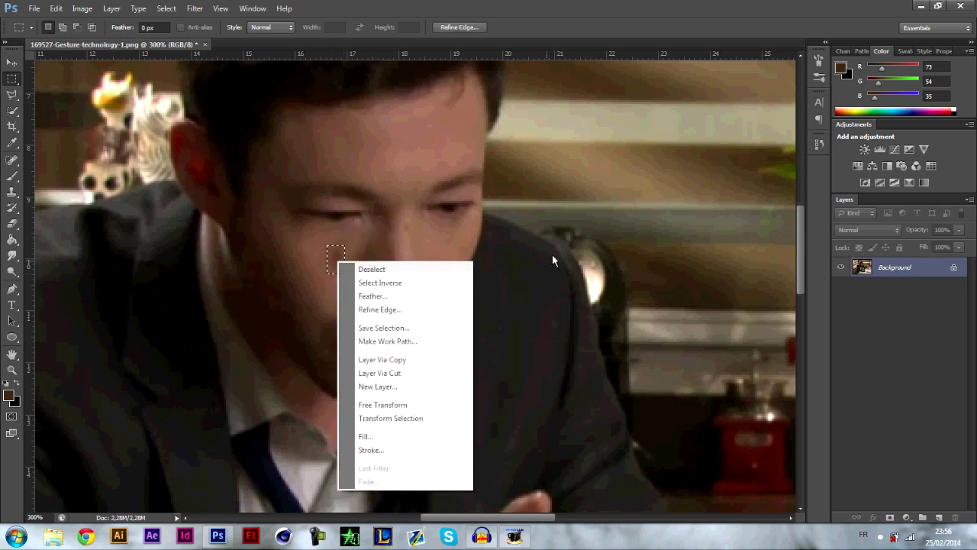
{"action": "left_click", "coordinate": [384, 441]}
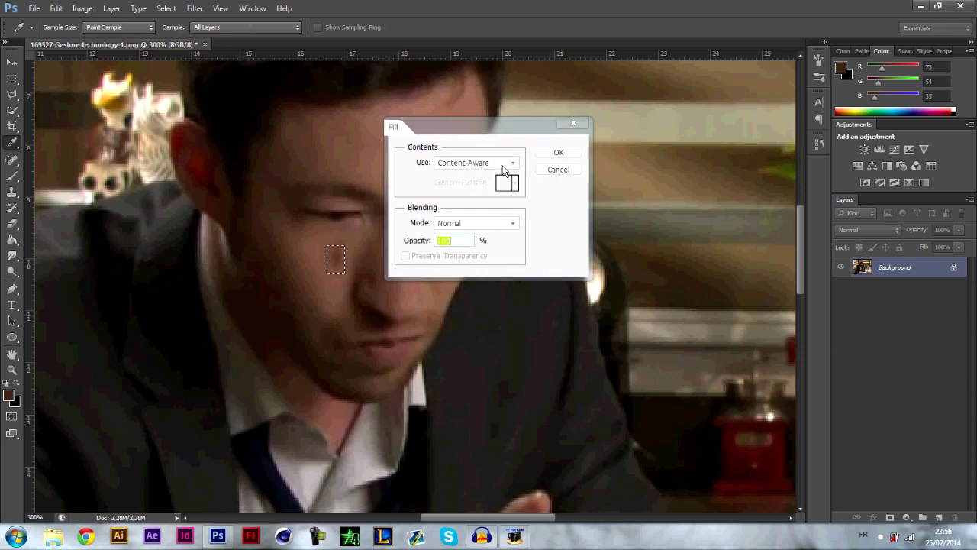
{"action": "left_click", "coordinate": [567, 156]}
{"action": "key", "text": "ctrl+d"}
{"action": "key", "text": "m"}
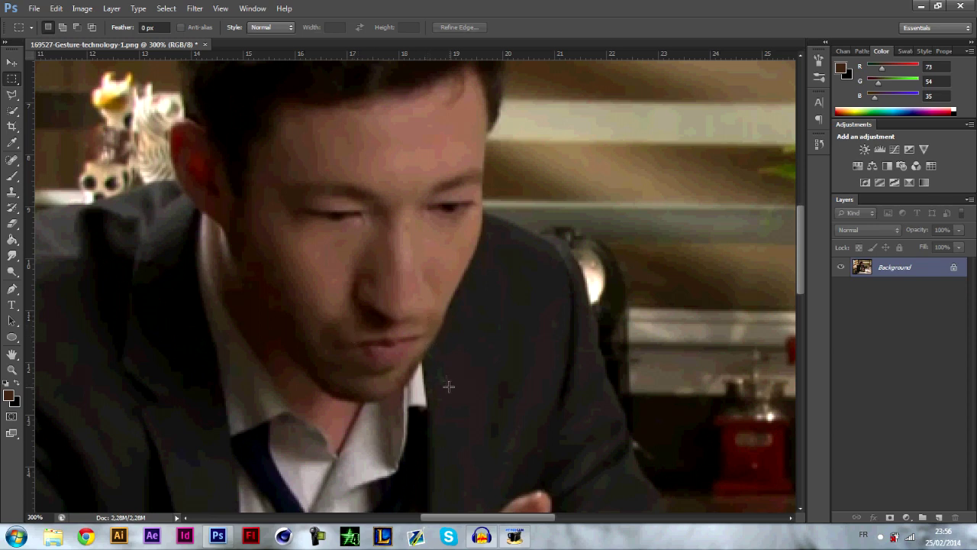
- Try to paint over the man's cheek with the 21 px History Brush
{"action": "left_click", "coordinate": [11, 208]}
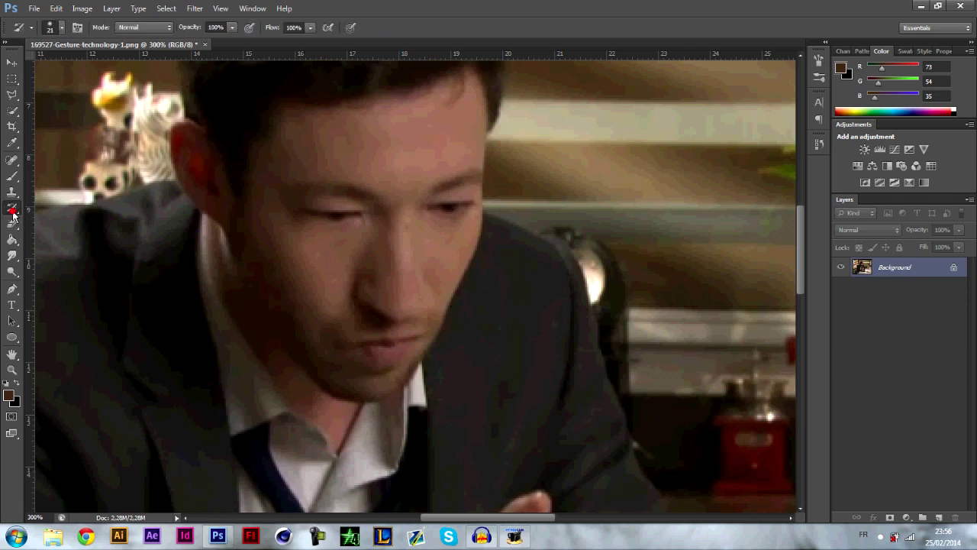
{"action": "right_click", "coordinate": [13, 213]}
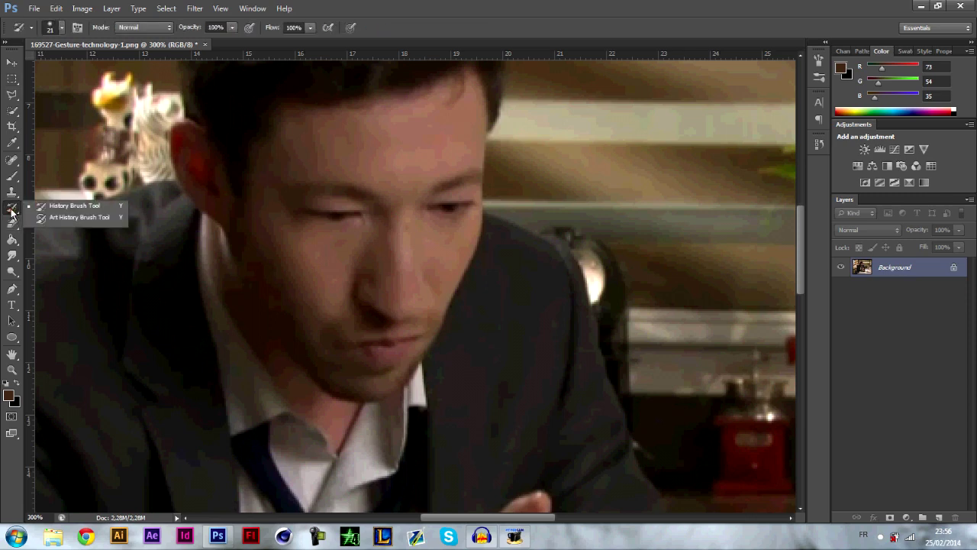
{"action": "left_click", "coordinate": [12, 212]}
{"action": "left_click", "coordinate": [308, 248]}
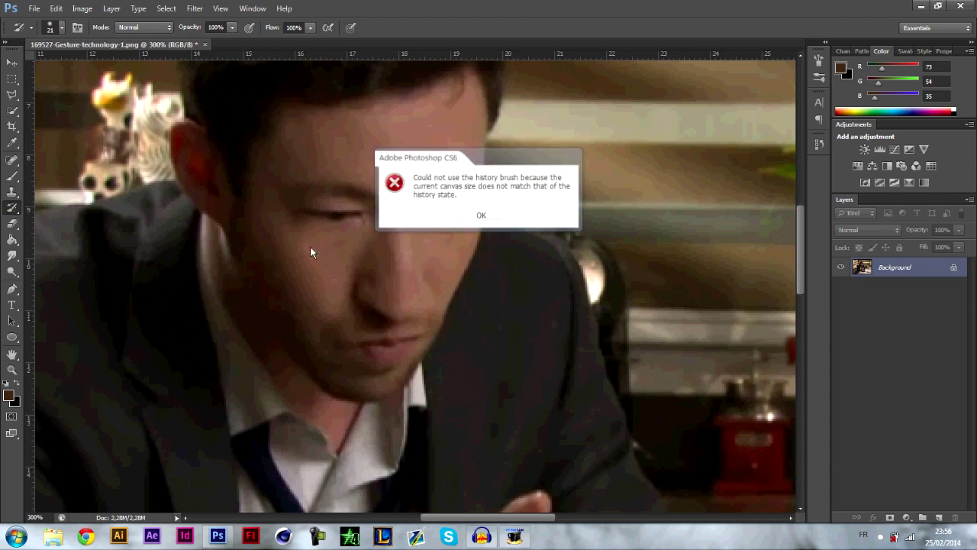
{"action": "left_click", "coordinate": [482, 216]}
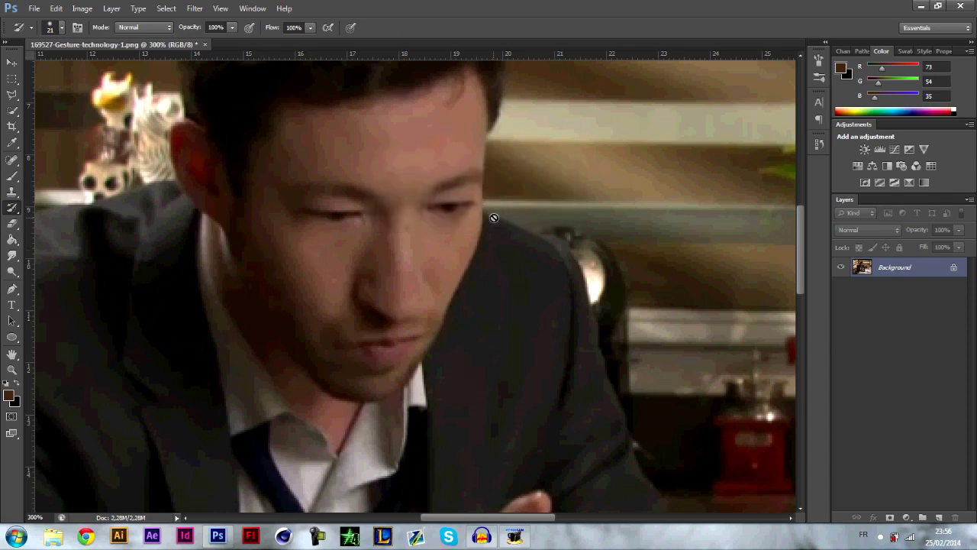
{"action": "right_click", "coordinate": [11, 208]}
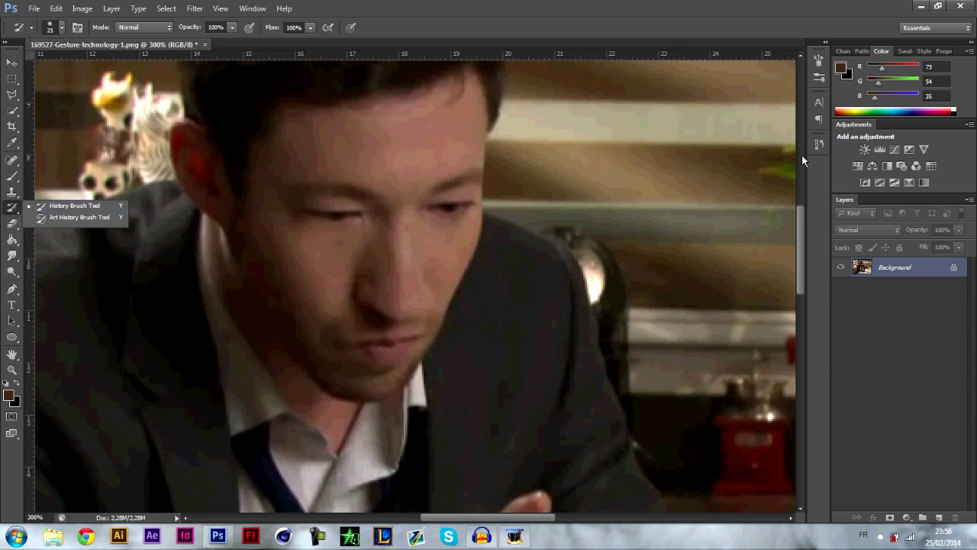
{"action": "left_click", "coordinate": [11, 211]}
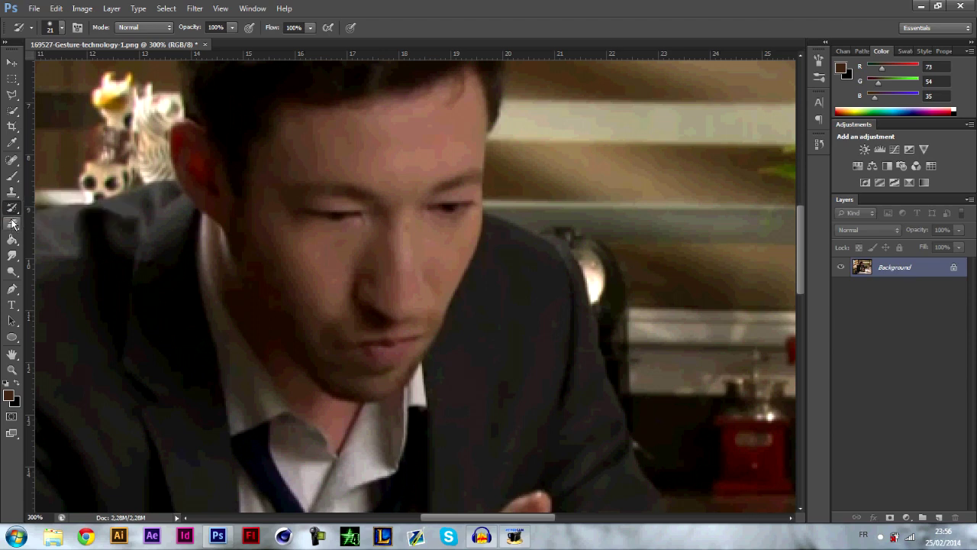
- Set the Eraser to a hard round brush of 39 px with 100% hardness
{"action": "left_click", "coordinate": [12, 223]}
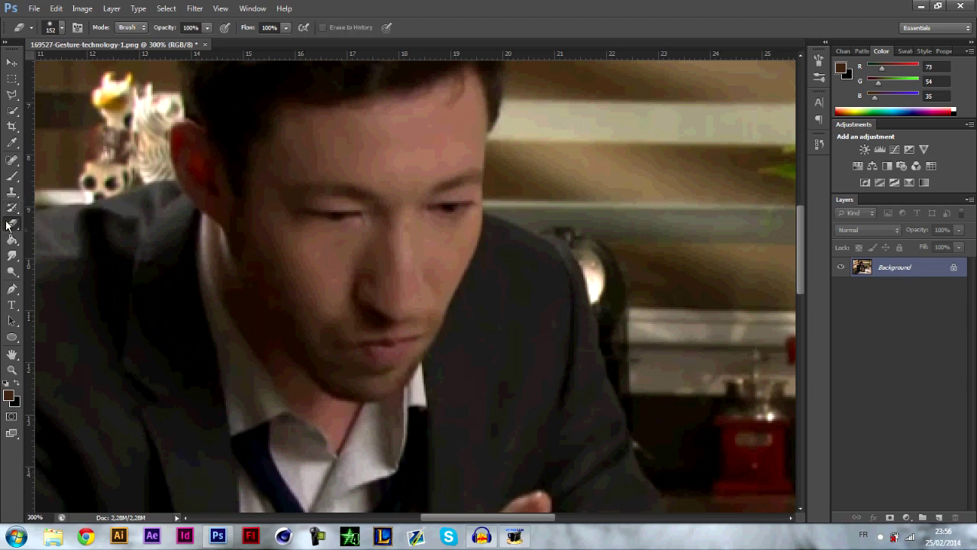
{"action": "right_click", "coordinate": [410, 238]}
{"action": "left_click_drag", "start_coordinate": [478, 265], "coordinate": [460, 267]}
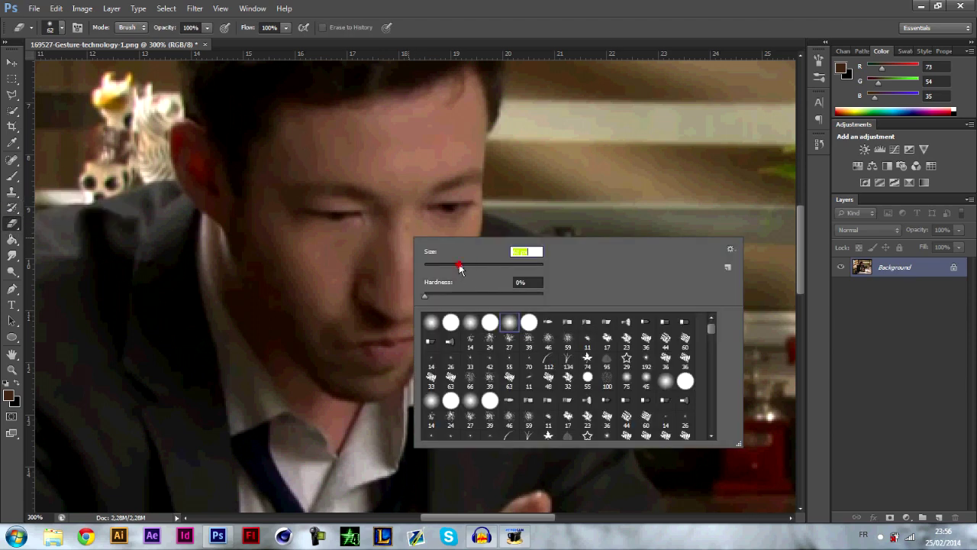
{"action": "left_click", "coordinate": [450, 321]}
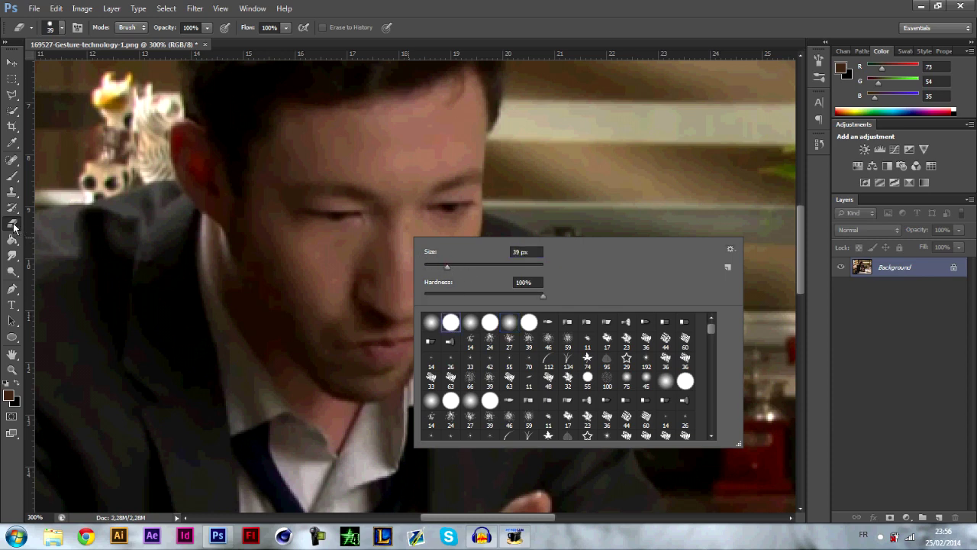
- Erase strokes across the man's eyes and the background beside him on the Background layer, and undo them
{"action": "left_click_drag", "start_coordinate": [350, 220], "coordinate": [436, 248]}
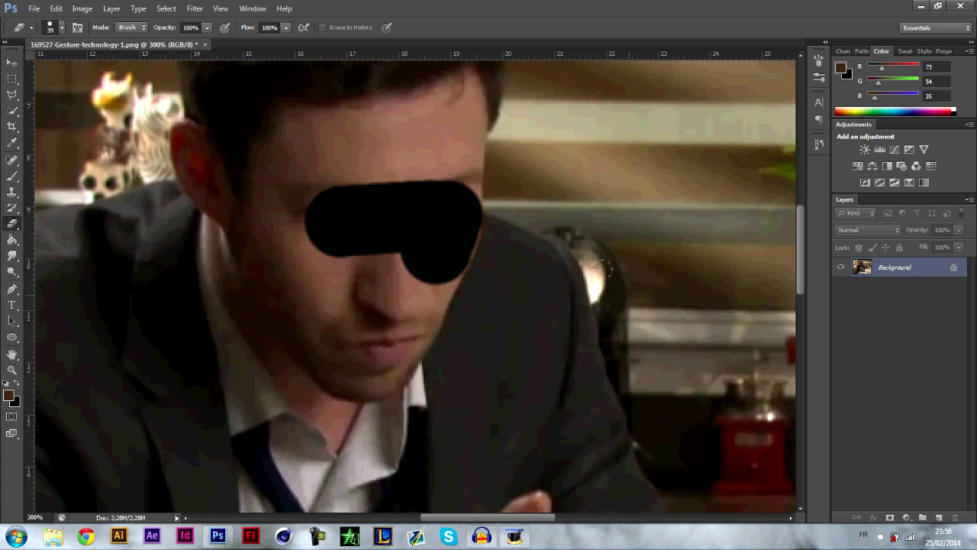
{"action": "key", "text": "ctrl+z"}
{"action": "mouse_move", "coordinate": [455, 223]}
{"action": "left_mouse_down"}
{"action": "mouse_move", "coordinate": [267, 218]}
{"action": "mouse_move", "coordinate": [637, 336]}
{"action": "left_mouse_up"}
{"action": "key", "text": "ctrl+z"}
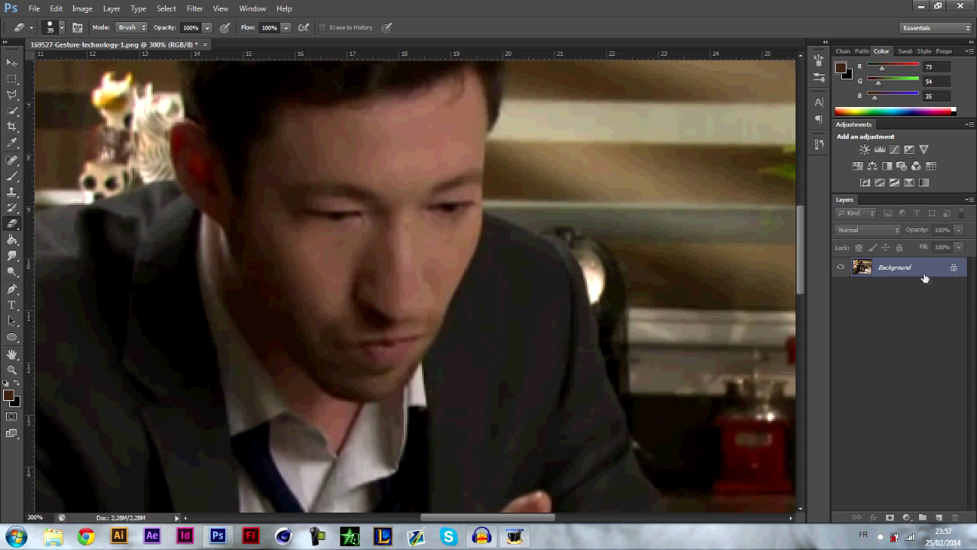
- Try converting the locked Background into a regular layer, and undo the conversion
{"action": "double_click", "coordinate": [951, 269]}
{"action": "left_click", "coordinate": [590, 171]}
{"action": "key", "text": "ctrl+z"}
- Duplicate the Background layer and delete the locked original, keeping only the copy
{"action": "left_click_drag", "start_coordinate": [889, 269], "coordinate": [939, 517]}
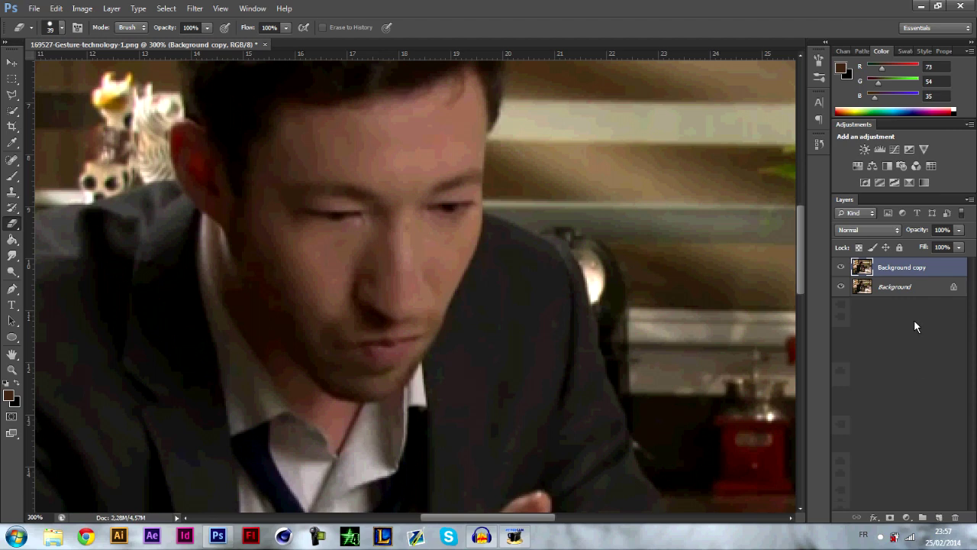
{"action": "left_click", "coordinate": [883, 287]}
{"action": "key", "text": "Delete"}
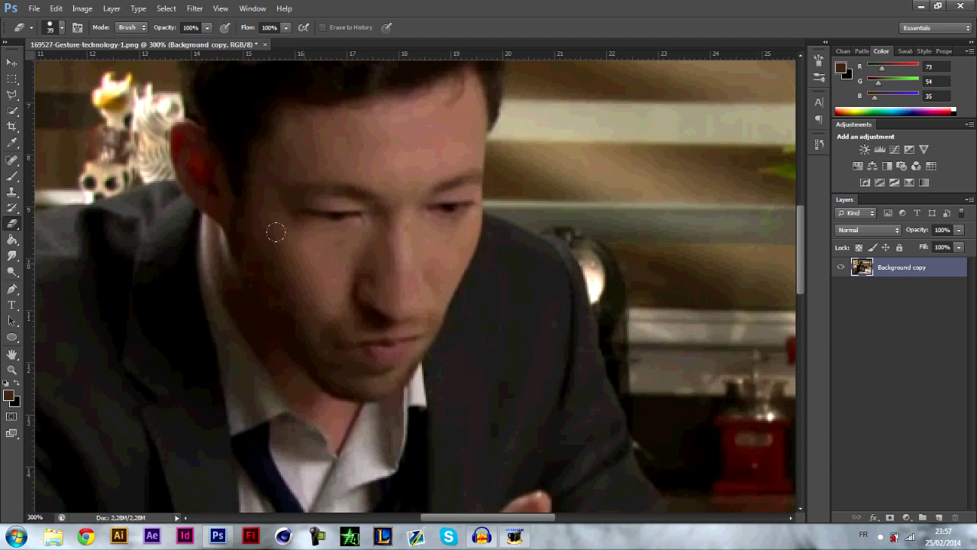
- Fill the window blinds and the bread box area with the dark brown foreground colour using the Paint Bucket at tolerance 32
{"action": "left_click", "coordinate": [12, 239]}
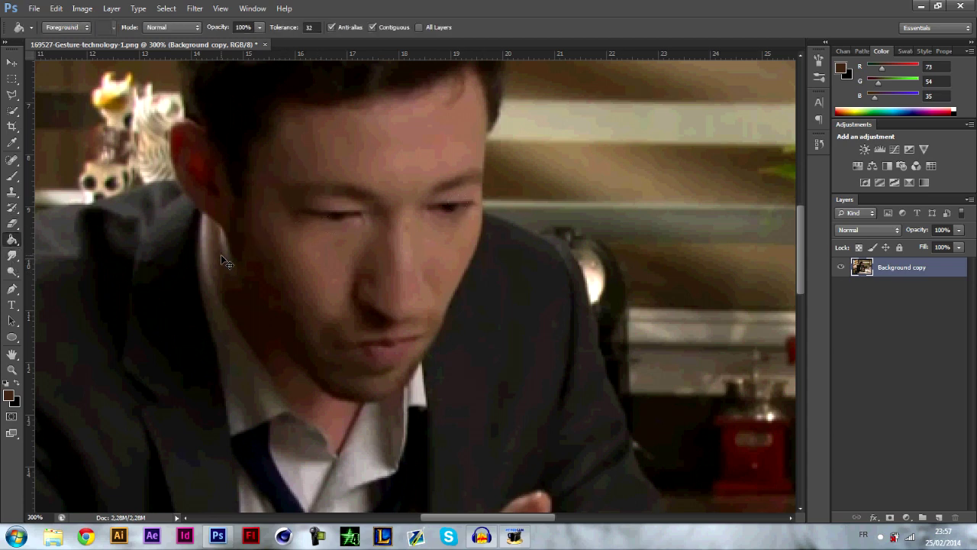
{"action": "key", "text": "ctrl+minus"}
{"action": "key", "text": "ctrl+minus"}
{"action": "scroll", "coordinate": [320, 222], "scroll_direction": "down", "scroll_amount": 1}
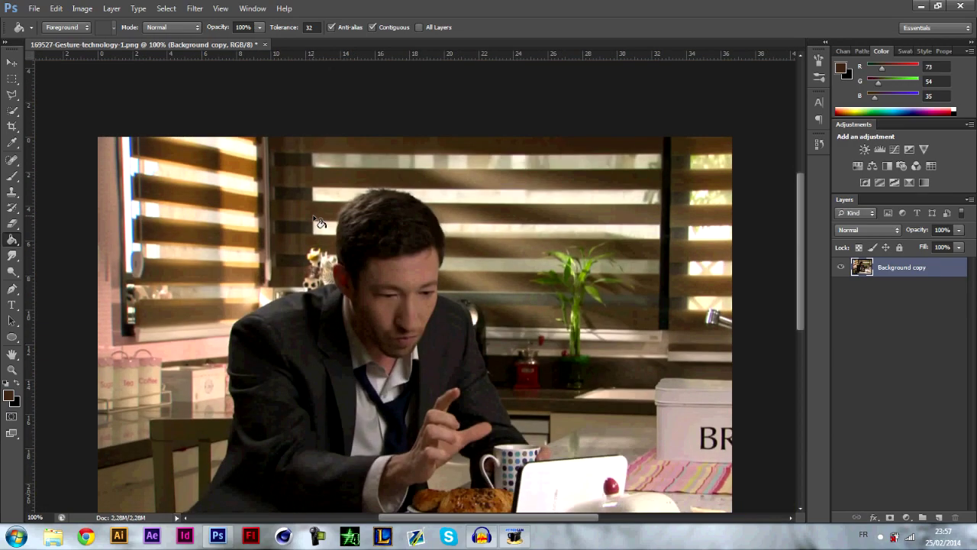
{"action": "left_click", "coordinate": [304, 181]}
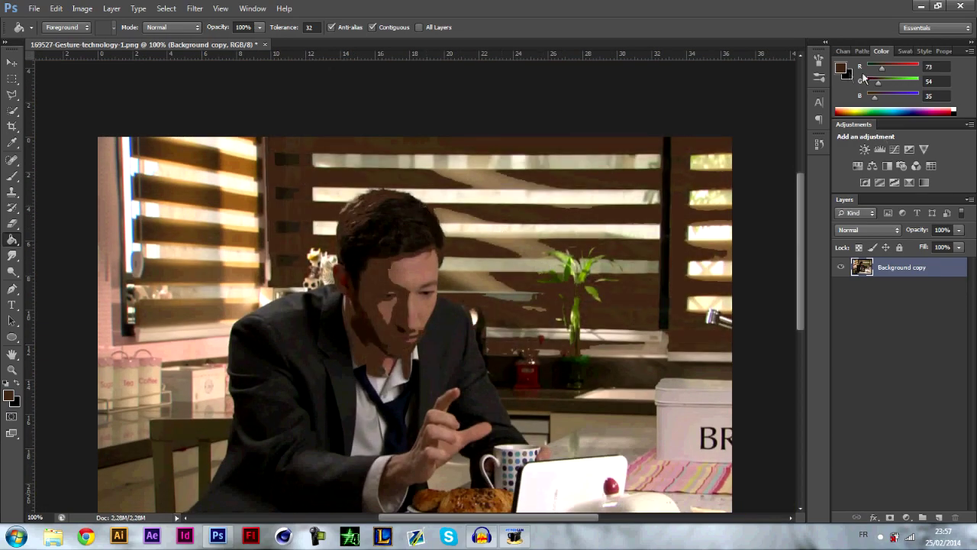
{"action": "left_click", "coordinate": [691, 448]}
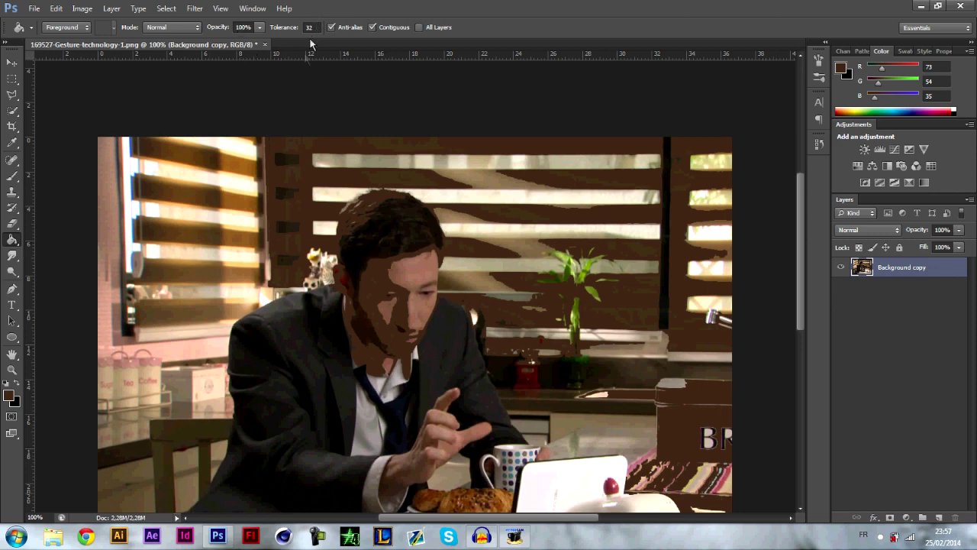
- Undo the Paint Bucket fills by returning the image to the Delete Layer history state
{"action": "key", "text": "ctrl+z"}
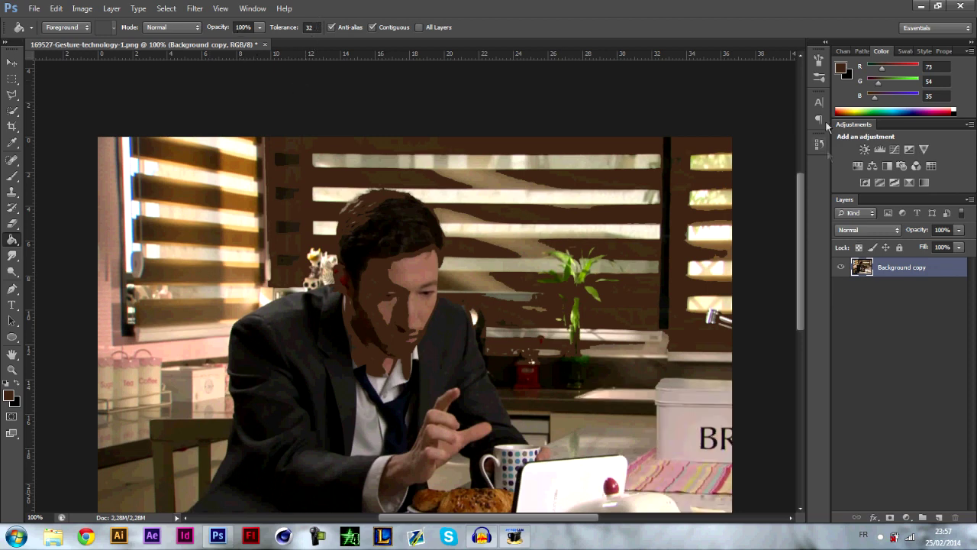
{"action": "left_click", "coordinate": [819, 144]}
{"action": "left_click", "coordinate": [722, 419]}
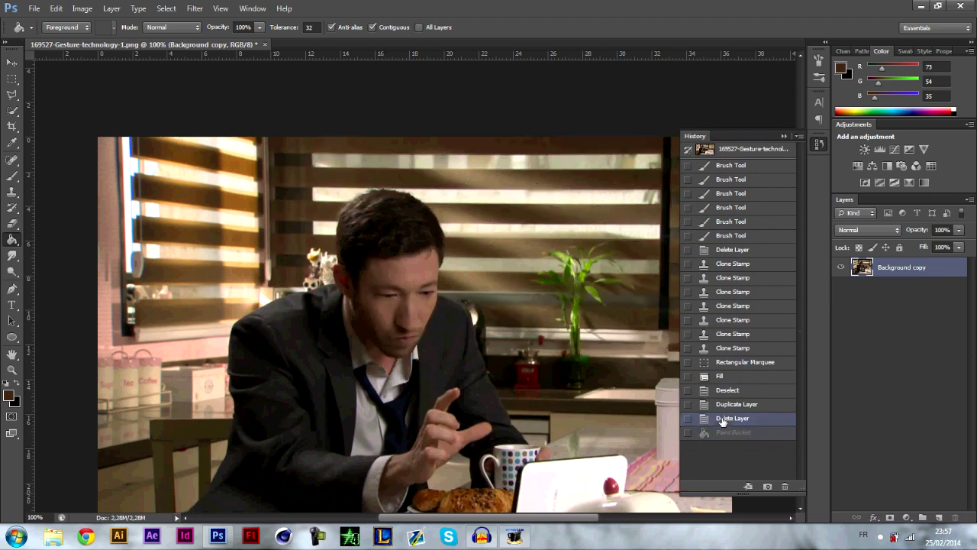
{"action": "left_click", "coordinate": [784, 136]}
- Draw a white striped gradient horizontally across the man with the Gradient tool in Normal mode at 100% opacity, and undo it
{"action": "right_click", "coordinate": [13, 239]}
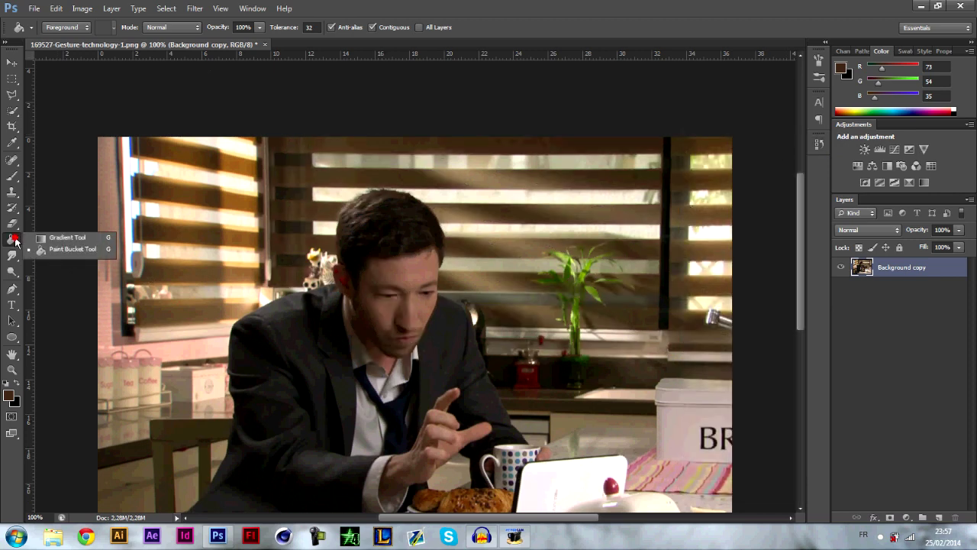
{"action": "left_click", "coordinate": [67, 238]}
{"action": "left_click_drag", "start_coordinate": [248, 264], "coordinate": [522, 250]}
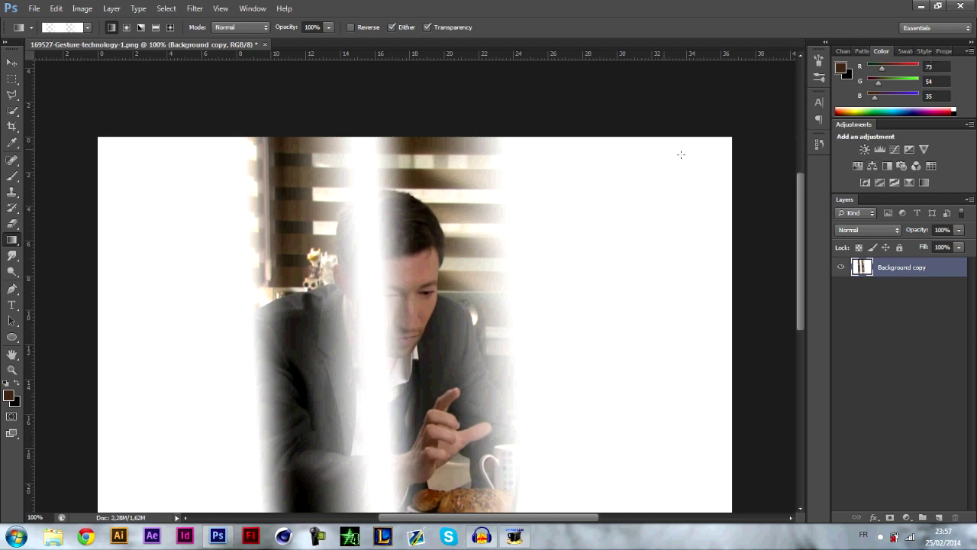
{"action": "left_click", "coordinate": [259, 8]}
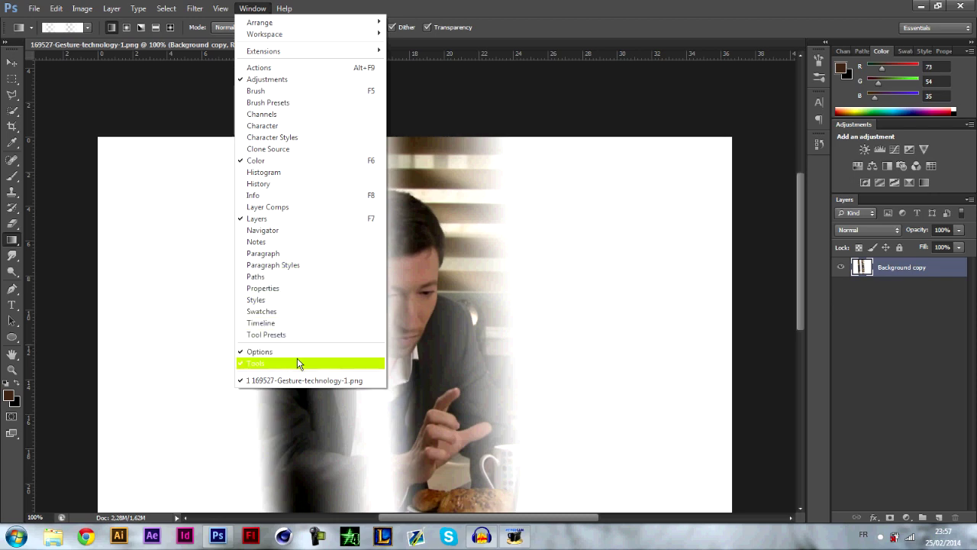
{"action": "left_click", "coordinate": [367, 7]}
{"action": "key", "text": "ctrl+alt+z"}
{"action": "key", "text": "ctrl+alt+z"}
{"action": "key", "text": "ctrl+alt+z"}
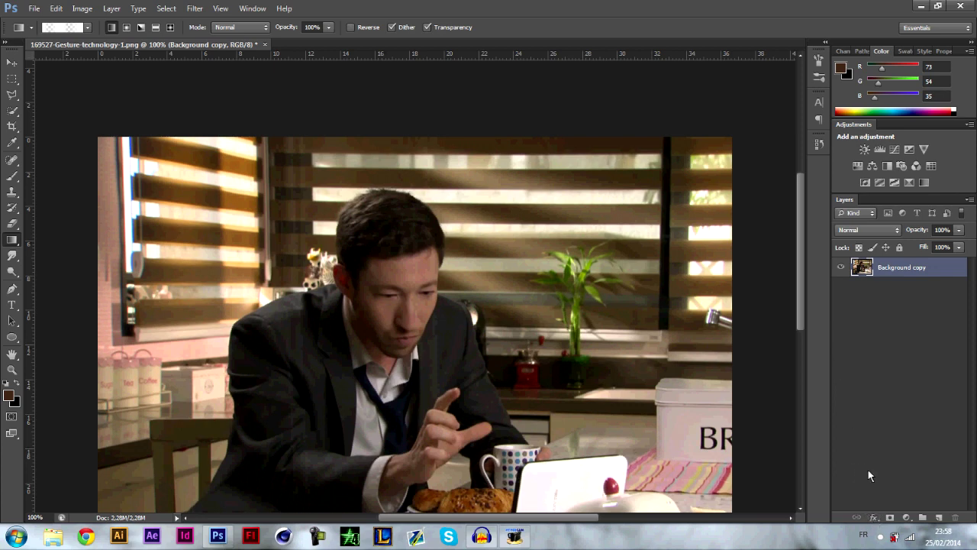
- Place image1.jpg from the "futur 2030" folder over the man's face and commit the placement
{"action": "left_click", "coordinate": [14, 227]}
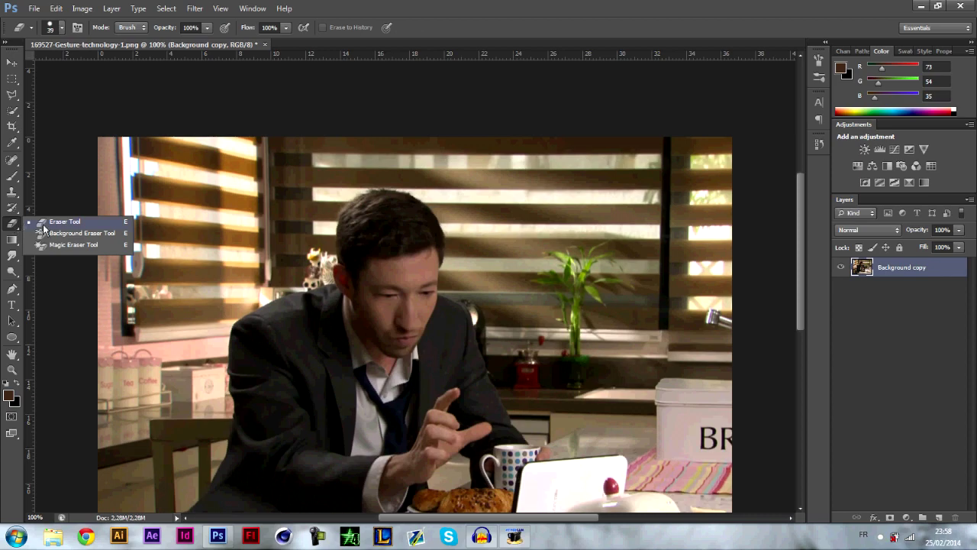
{"action": "left_click", "coordinate": [33, 9]}
{"action": "left_click", "coordinate": [117, 206]}
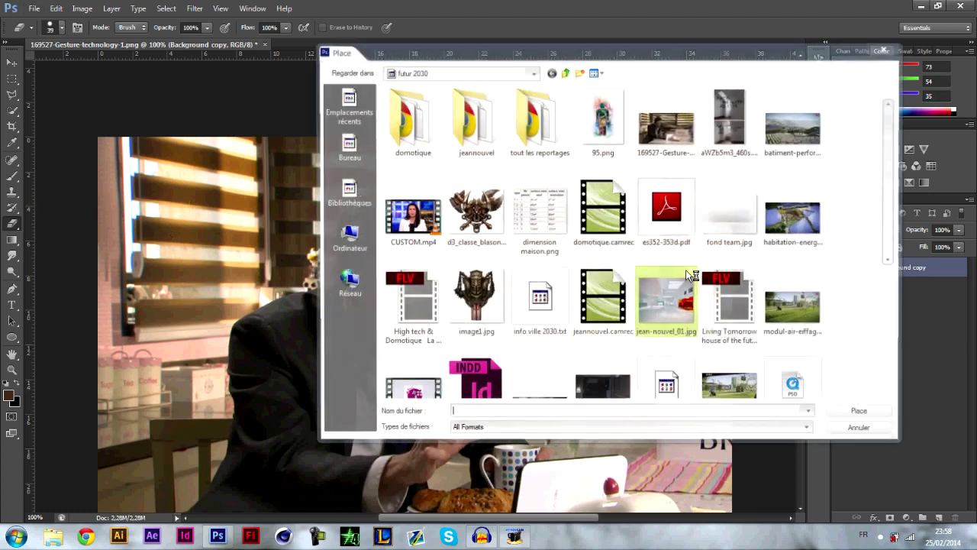
{"action": "left_click_drag", "start_coordinate": [894, 164], "coordinate": [895, 194]}
{"action": "left_click", "coordinate": [475, 245]}
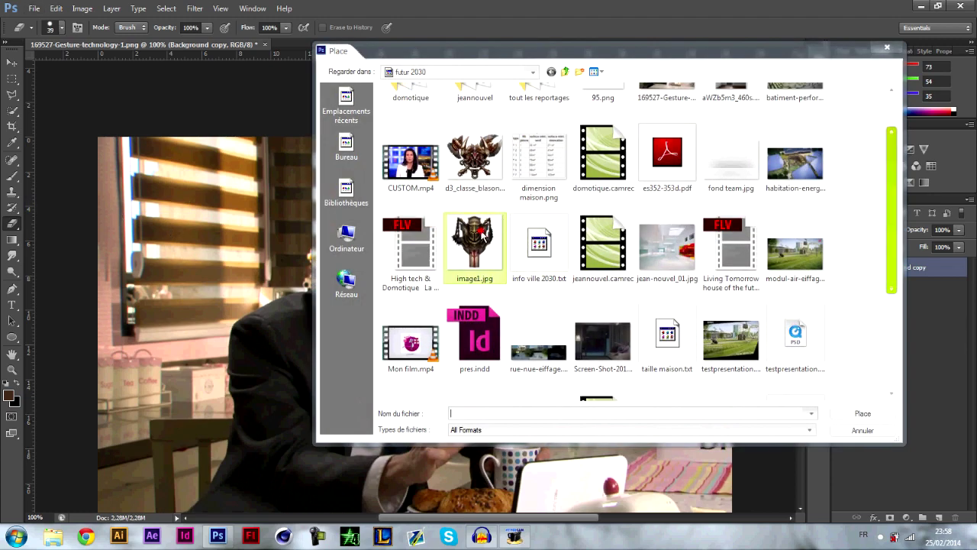
{"action": "left_click", "coordinate": [867, 413]}
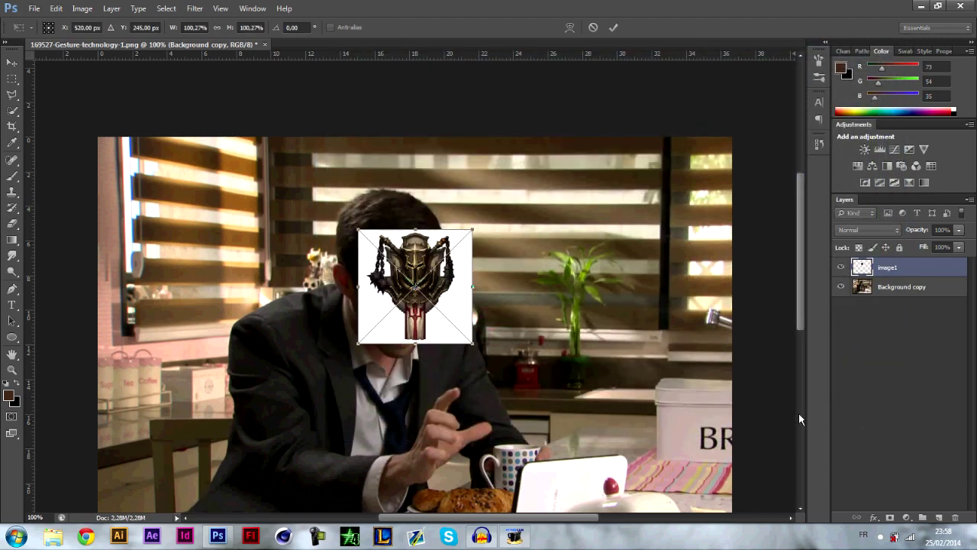
{"action": "left_click", "coordinate": [10, 63]}
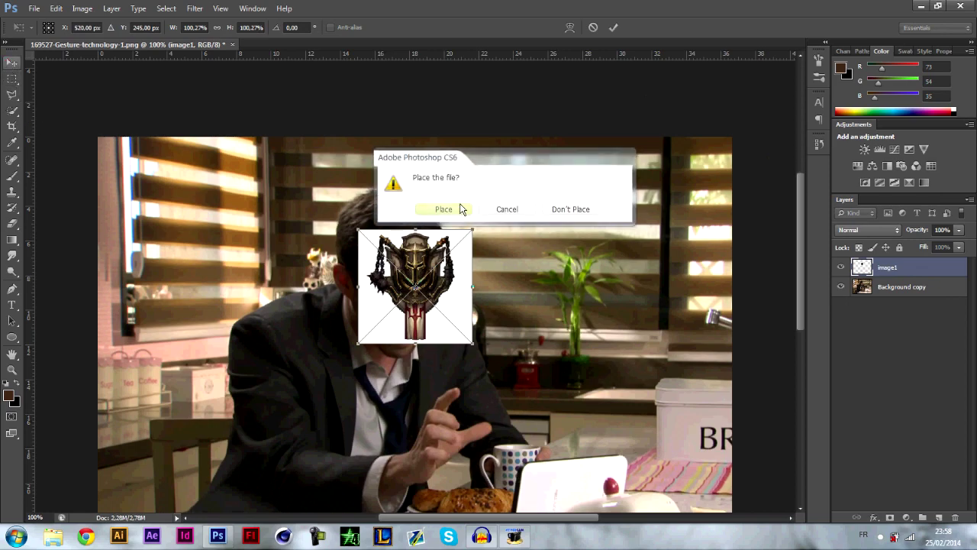
{"action": "left_click", "coordinate": [455, 208]}
- Try a Quick Selection around the emblem's left chain and spiked ball, and deselect it
{"action": "key", "text": "ctrl+plus"}
{"action": "key", "text": "ctrl+plus"}
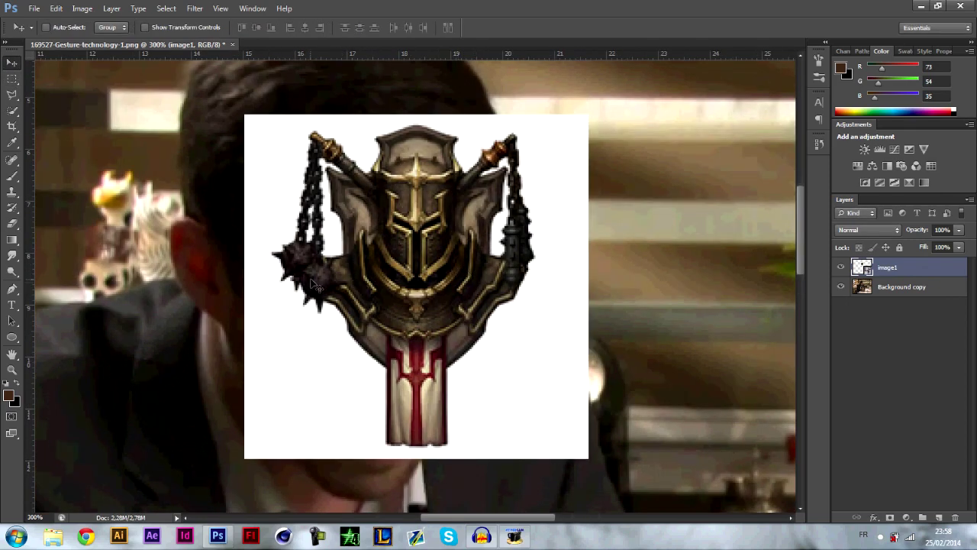
{"action": "left_click", "coordinate": [12, 110]}
{"action": "left_click", "coordinate": [301, 276]}
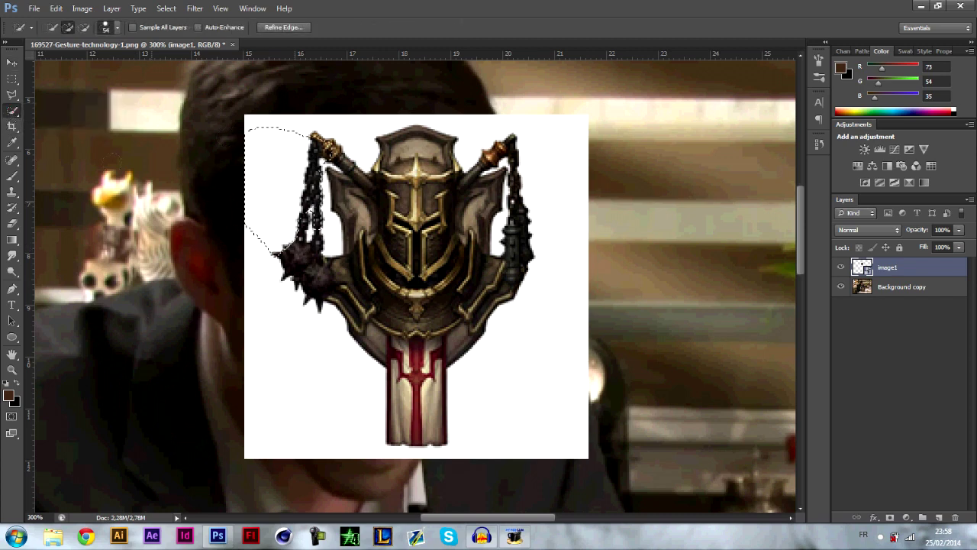
{"action": "key", "text": "ctrl+d"}
- Rasterize the placed emblem layer and erase its surrounding white background with the 1410 px Background Eraser, Contiguous limits, 64% tolerance
{"action": "left_click", "coordinate": [13, 224]}
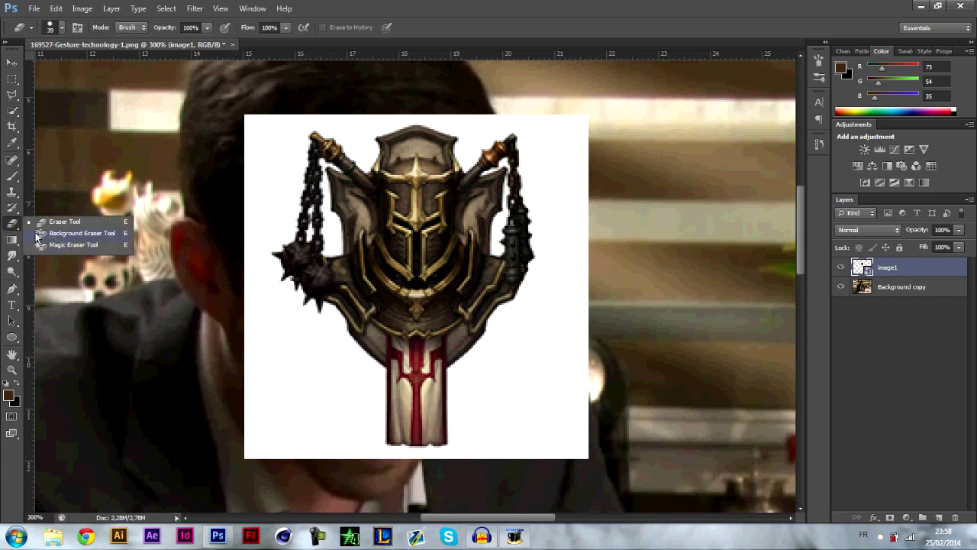
{"action": "left_click", "coordinate": [43, 233]}
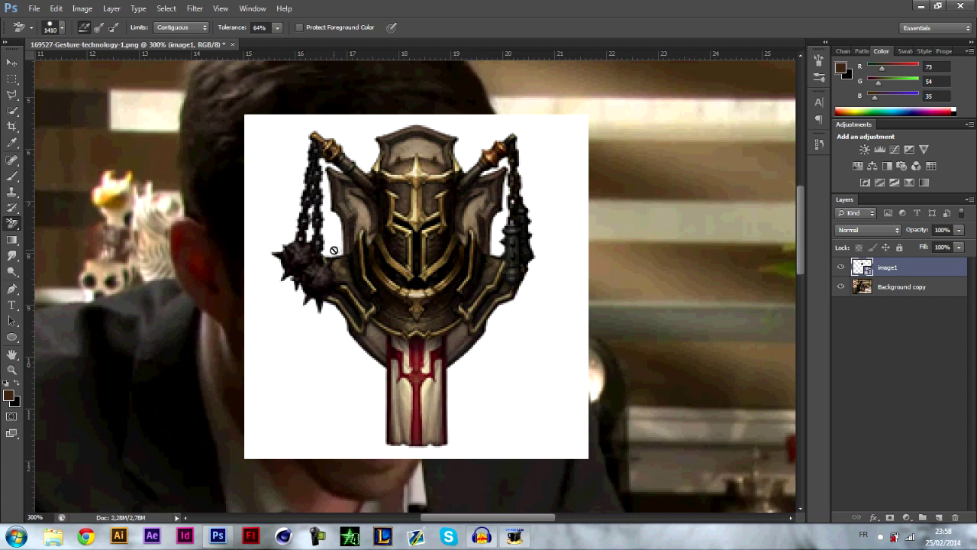
{"action": "left_click", "coordinate": [413, 241]}
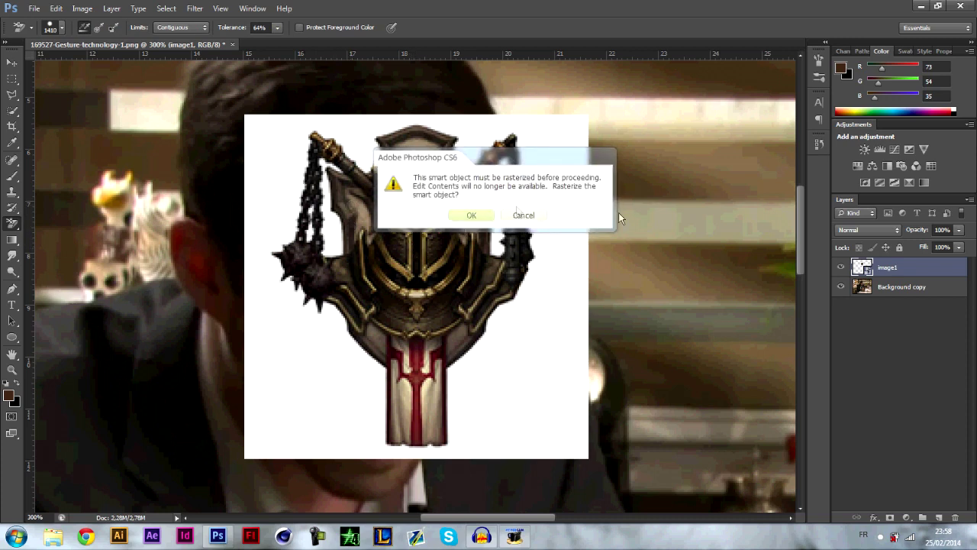
{"action": "left_click", "coordinate": [471, 215]}
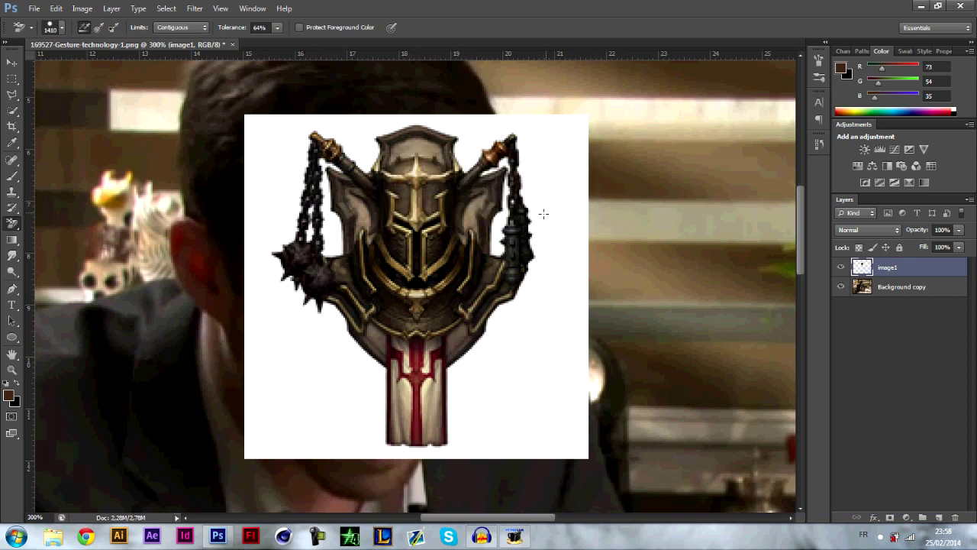
{"action": "left_click", "coordinate": [557, 276]}
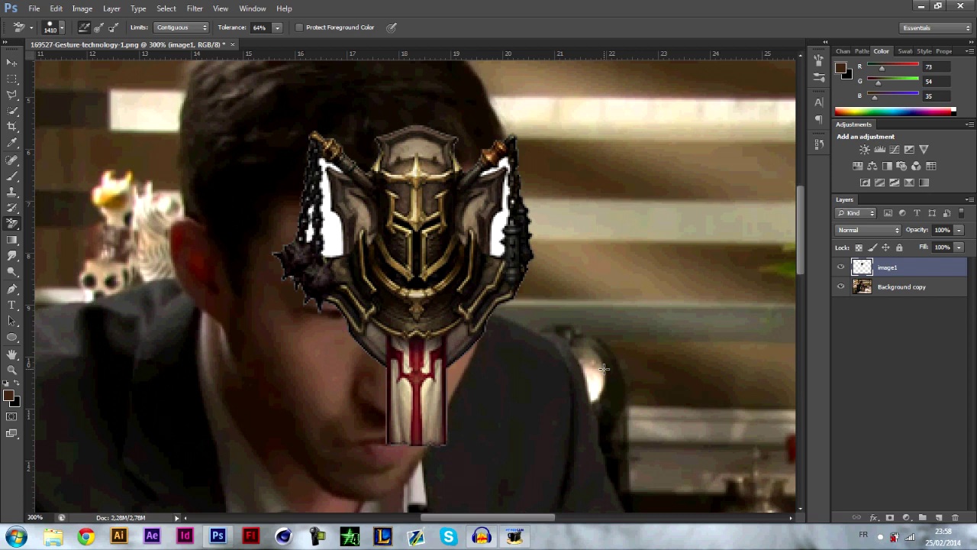
- Undo the background erase, try the Background Eraser on the white area at 15% tolerance, and undo that erase
{"action": "key", "text": "ctrl+z"}
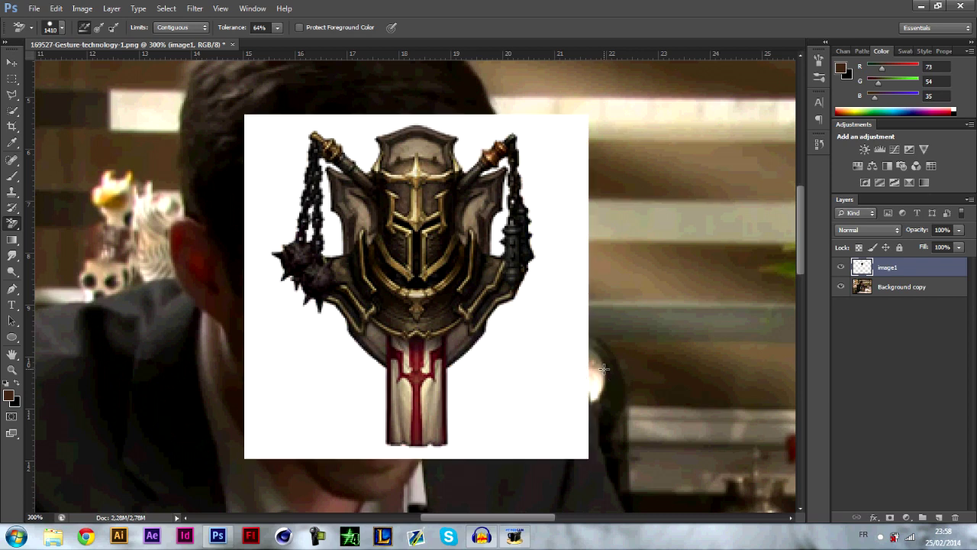
{"action": "left_click", "coordinate": [275, 28]}
{"action": "left_click_drag", "start_coordinate": [275, 42], "coordinate": [250, 52]}
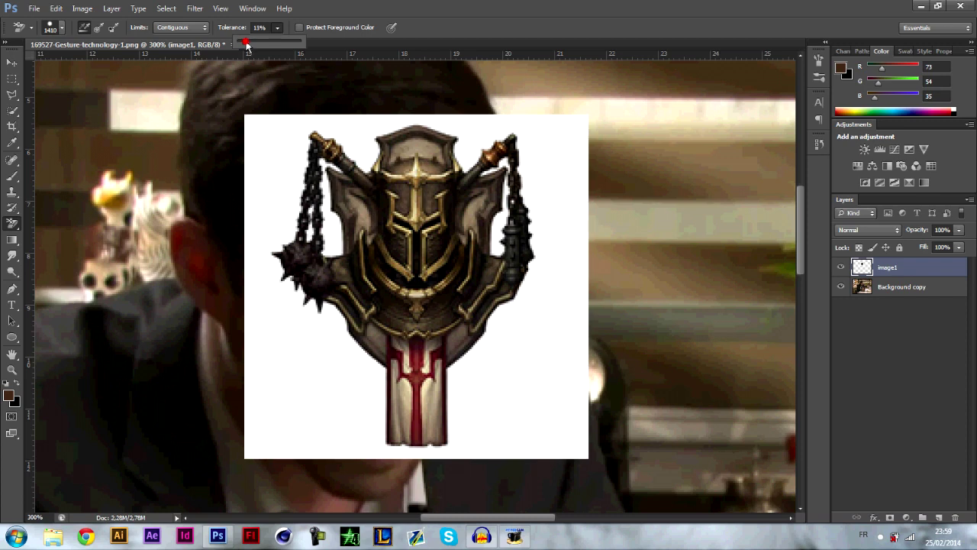
{"action": "left_click", "coordinate": [286, 192]}
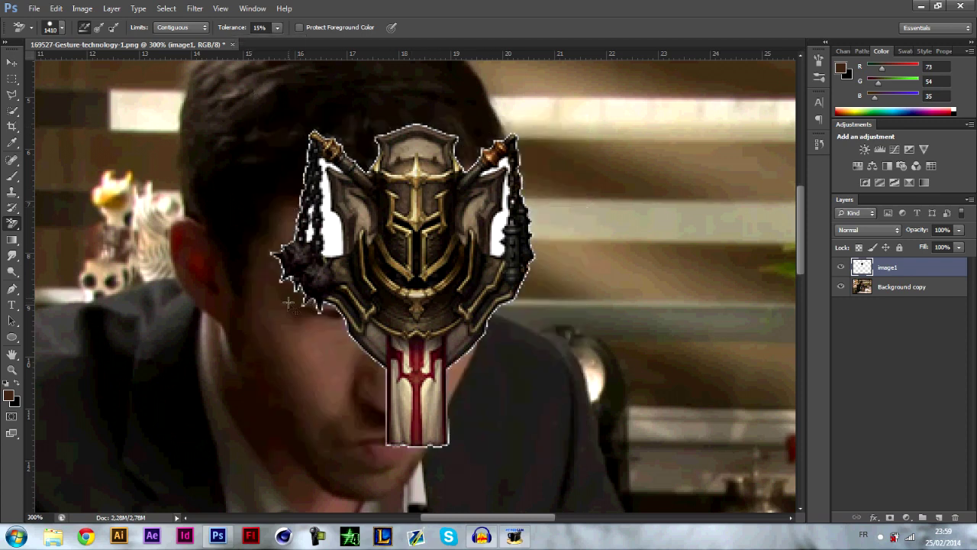
{"action": "key", "text": "ctrl+z"}
- Set the Background Eraser tolerance to 89%, try it on the white area above the emblem, and undo the erase
{"action": "left_click", "coordinate": [278, 28]}
{"action": "left_click_drag", "start_coordinate": [278, 35], "coordinate": [328, 50]}
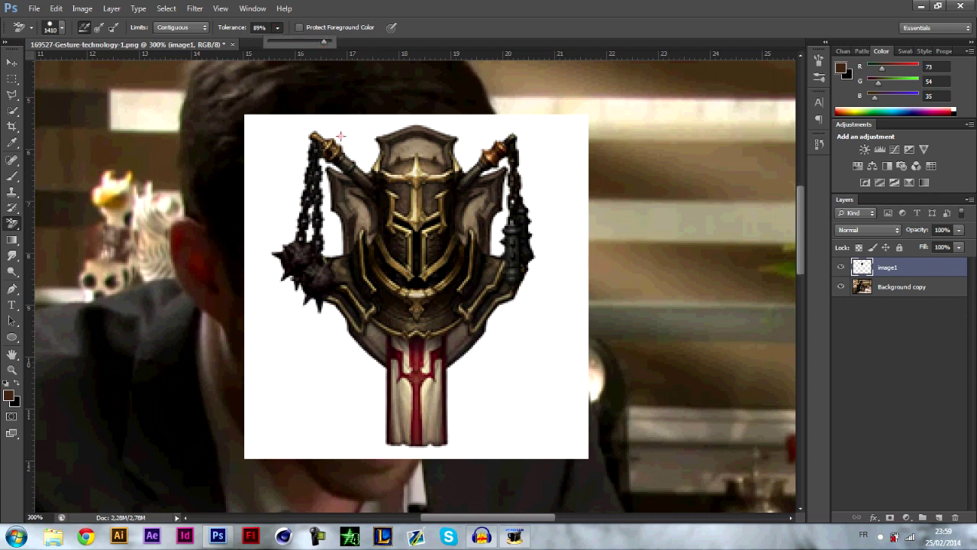
{"action": "left_click", "coordinate": [343, 135]}
{"action": "key", "text": "ctrl+z"}
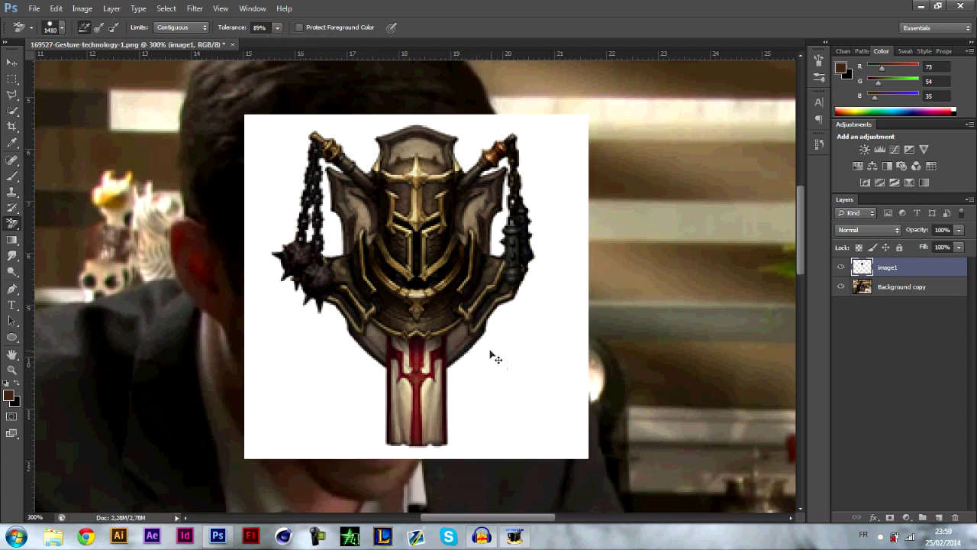
- Reduce the Background Eraser to 80 px, try erasing the white around the emblem, and undo the stroke
{"action": "right_click", "coordinate": [510, 340]}
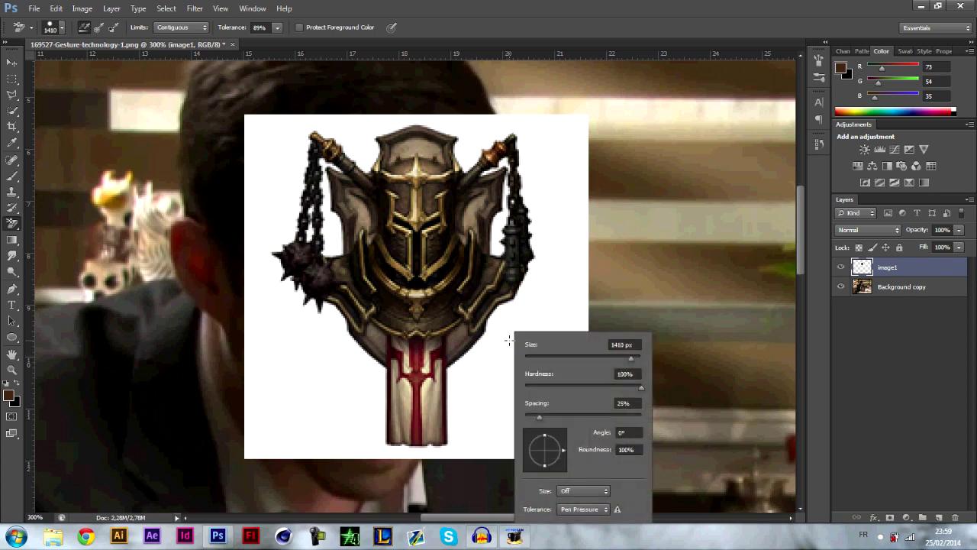
{"action": "left_click_drag", "start_coordinate": [633, 360], "coordinate": [572, 361]}
{"action": "key", "text": "Return"}
{"action": "mouse_move", "coordinate": [496, 123]}
{"action": "left_mouse_down"}
{"action": "mouse_move", "coordinate": [526, 176]}
{"action": "mouse_move", "coordinate": [549, 267]}
{"action": "mouse_move", "coordinate": [476, 457]}
{"action": "mouse_move", "coordinate": [339, 441]}
{"action": "mouse_move", "coordinate": [310, 397]}
{"action": "mouse_move", "coordinate": [261, 429]}
{"action": "left_mouse_up"}
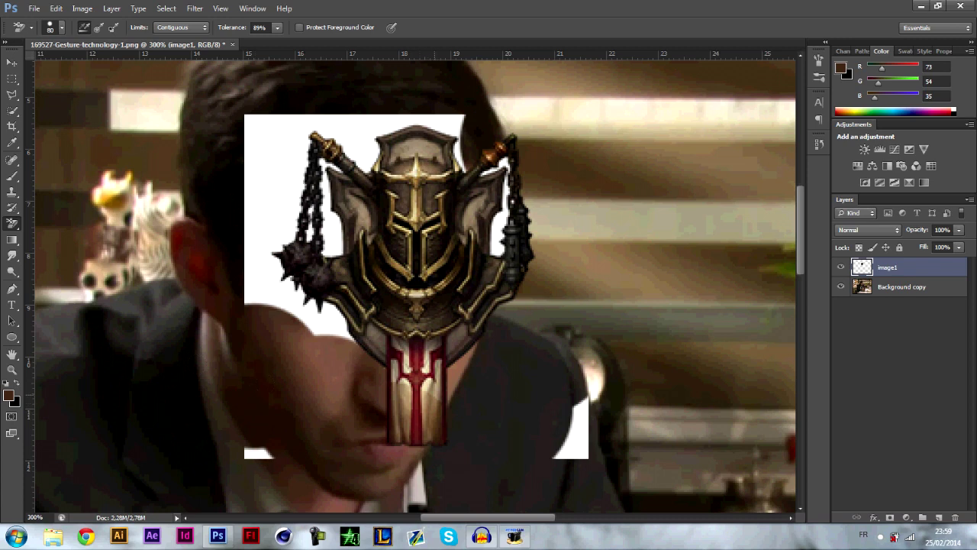
{"action": "key", "text": "ctrl+z"}
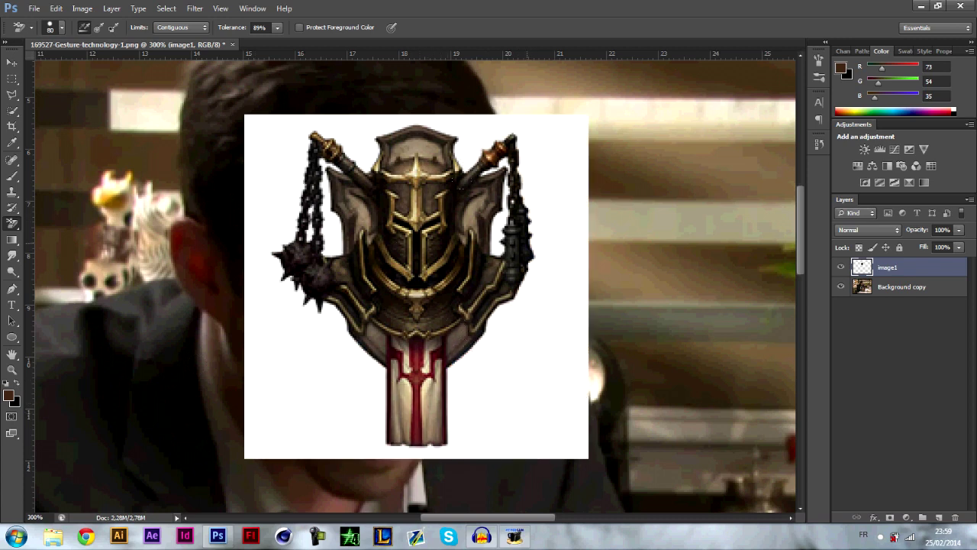
- Set the Background Eraser size to 381 px and erase the white gaps between the emblem's shield and both hanging chains
{"action": "right_click", "coordinate": [512, 214]}
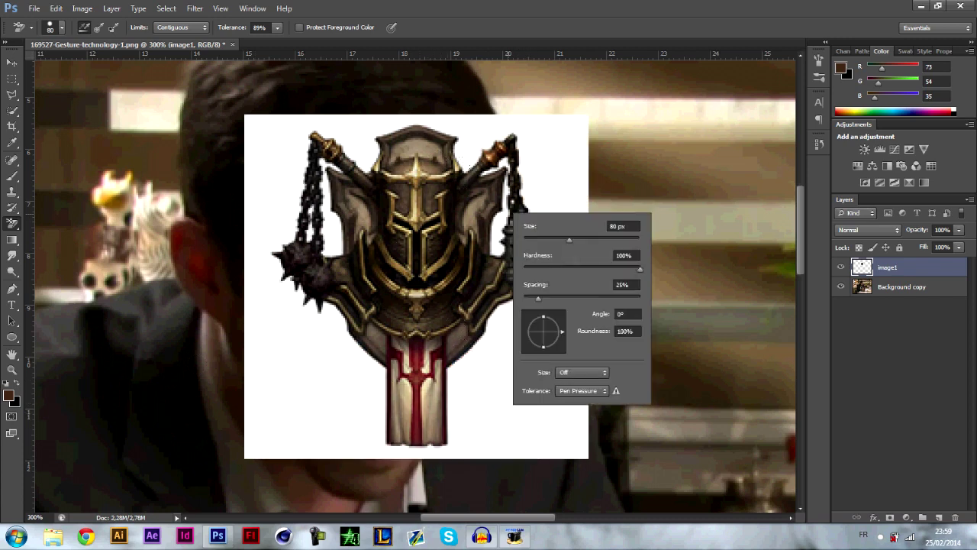
{"action": "left_click_drag", "start_coordinate": [569, 241], "coordinate": [653, 248]}
{"action": "left_click_drag", "start_coordinate": [639, 240], "coordinate": [635, 240]}
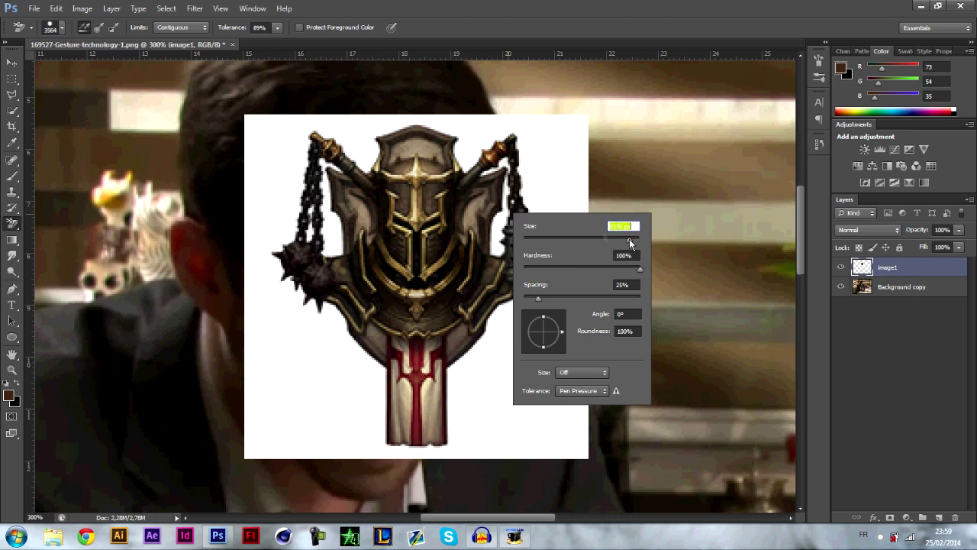
{"action": "left_click_drag", "start_coordinate": [630, 243], "coordinate": [619, 243]}
{"action": "key", "text": "Return"}
{"action": "mouse_move", "coordinate": [340, 168]}
{"action": "left_mouse_down"}
{"action": "mouse_move", "coordinate": [335, 252]}
{"action": "mouse_move", "coordinate": [331, 221]}
{"action": "left_mouse_up"}
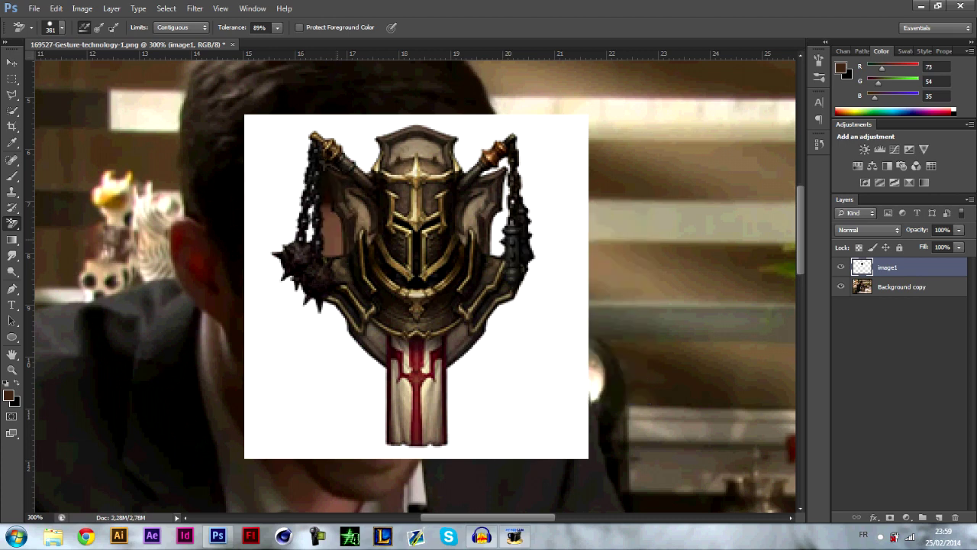
{"action": "mouse_move", "coordinate": [488, 162]}
{"action": "left_mouse_down"}
{"action": "mouse_move", "coordinate": [509, 255]}
{"action": "mouse_move", "coordinate": [505, 183]}
{"action": "left_mouse_up"}
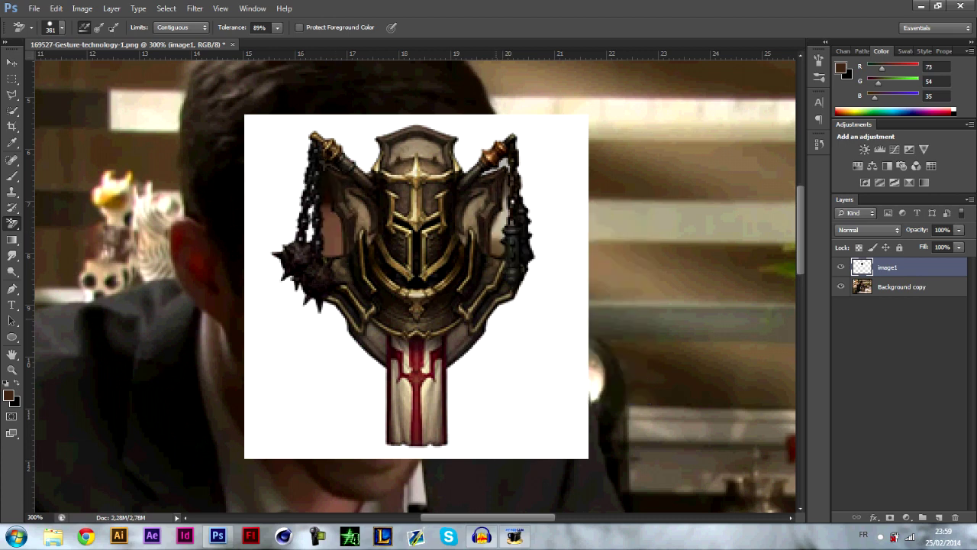
- Erase the remaining white background around the emblem, try erasing from a spot on the helmet, and undo that last erase
{"action": "left_click", "coordinate": [481, 365]}
{"action": "left_click", "coordinate": [310, 227]}
{"action": "left_click", "coordinate": [416, 164]}
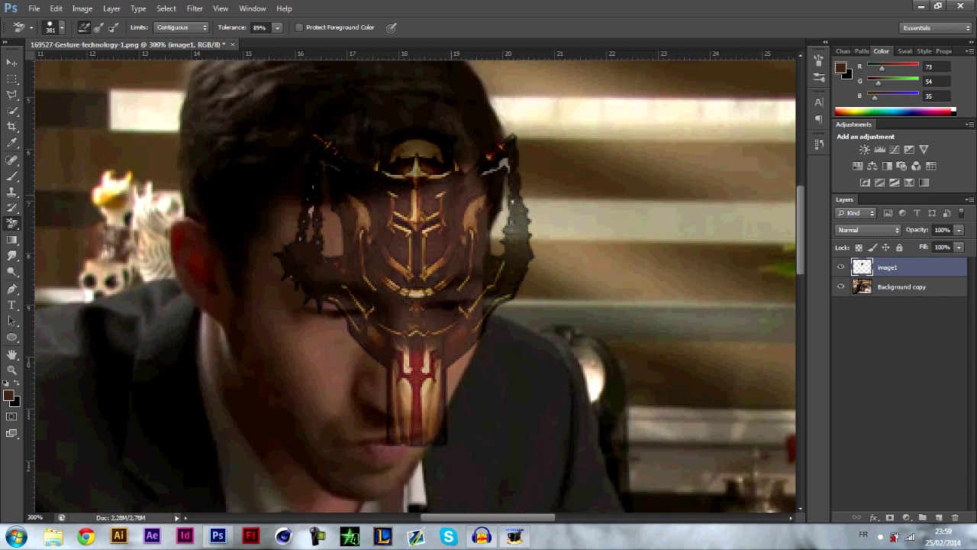
{"action": "key", "text": "ctrl+z"}
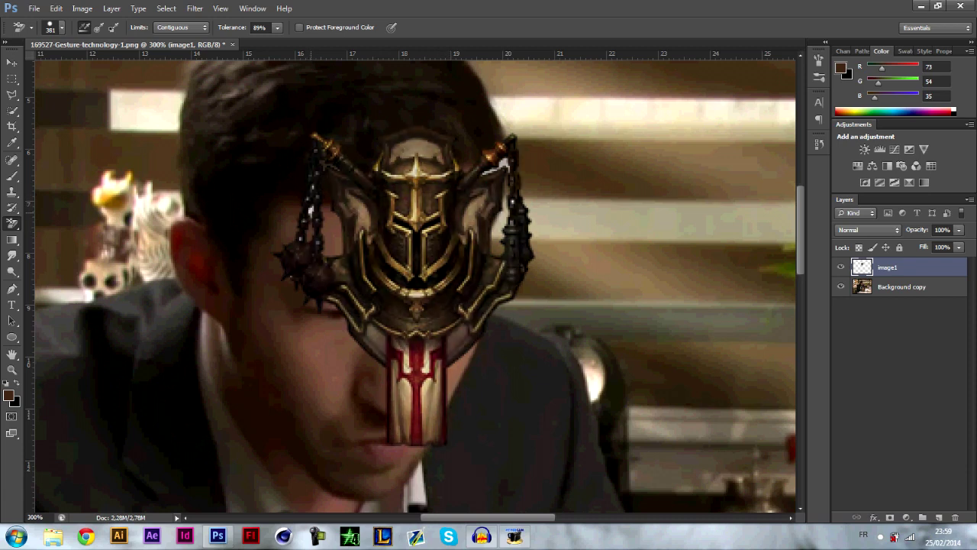
- Try erasing the small white specks within the emblem's left chain with the Background Eraser, undoing each attempt
{"action": "left_click", "coordinate": [312, 210]}
{"action": "key", "text": "ctrl+z"}
{"action": "key", "text": "ctrl+plus"}
{"action": "key", "text": "ctrl+plus"}
{"action": "key", "text": "ctrl+plus"}
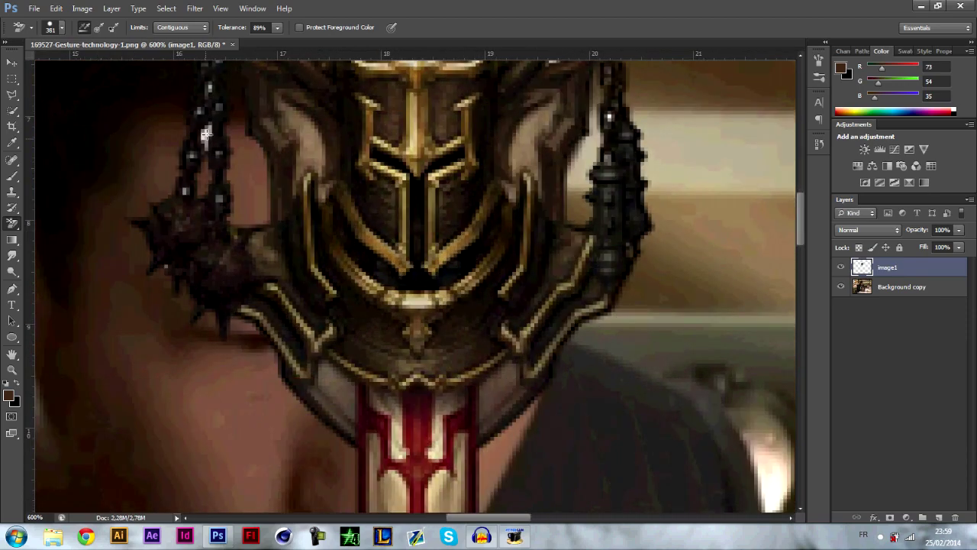
{"action": "left_click", "coordinate": [204, 134]}
{"action": "key", "text": "ctrl+z"}
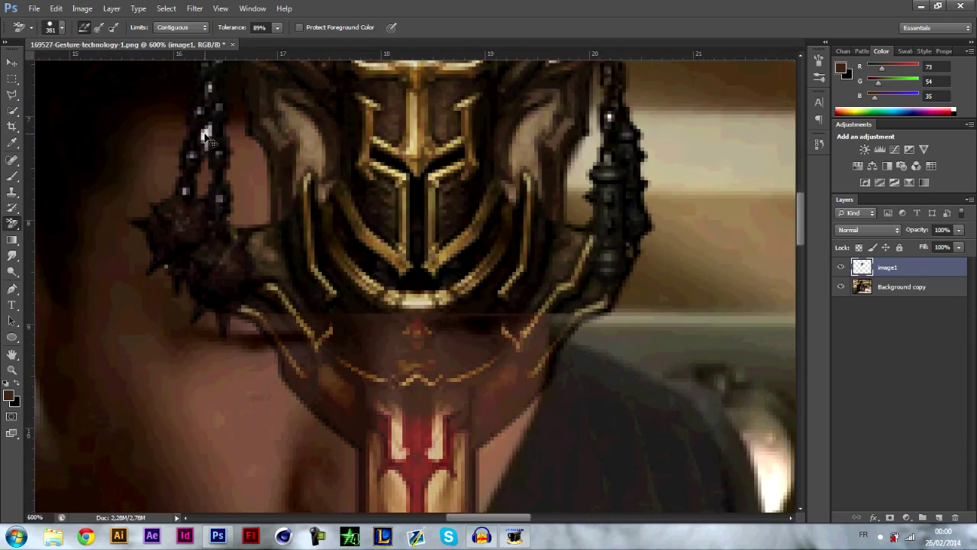
- Move the cut-out emblem off the man's face, first beside his shoulder and finally onto his raised hand
{"action": "key", "text": "ctrl+minus"}
{"action": "key", "text": "ctrl+minus"}
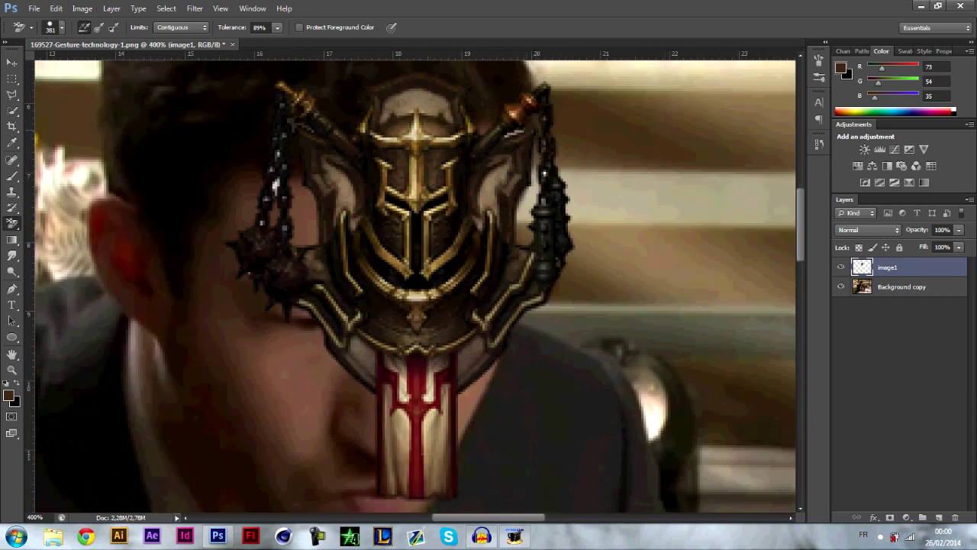
{"action": "key", "text": "ctrl+minus"}
{"action": "key", "text": "ctrl+minus"}
{"action": "key", "text": "ctrl+minus"}
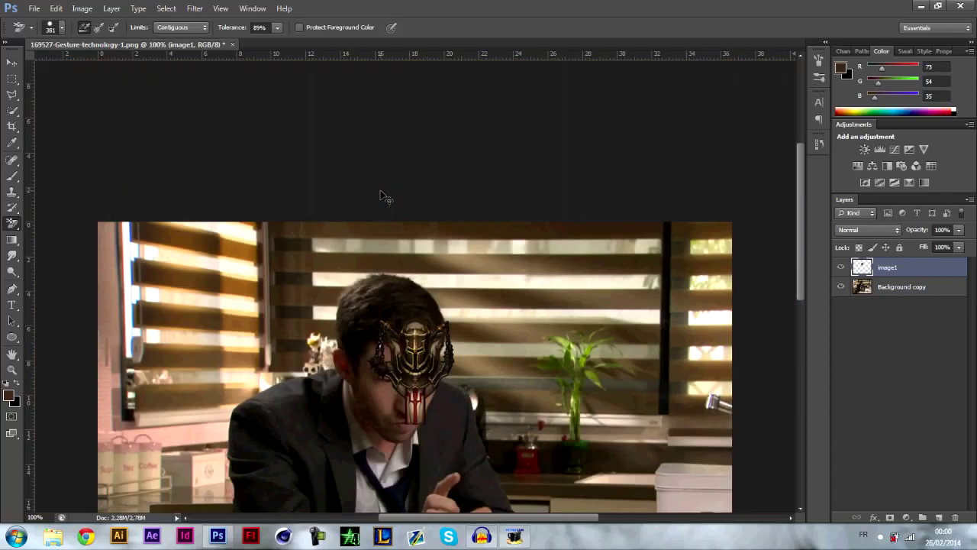
{"action": "scroll", "coordinate": [274, 84], "scroll_direction": "down", "scroll_amount": 5}
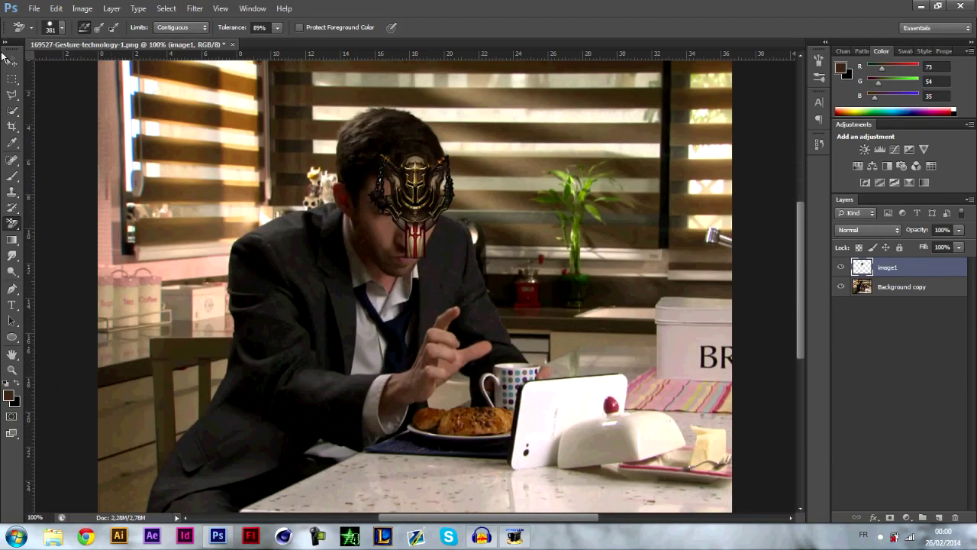
{"action": "left_click", "coordinate": [9, 60]}
{"action": "left_click_drag", "start_coordinate": [467, 293], "coordinate": [260, 348]}
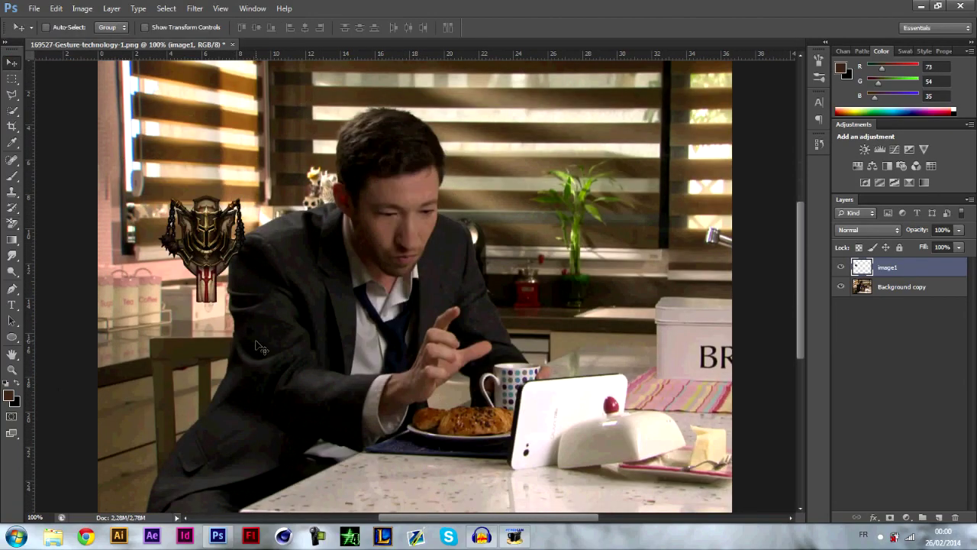
{"action": "left_click_drag", "start_coordinate": [222, 269], "coordinate": [485, 327]}
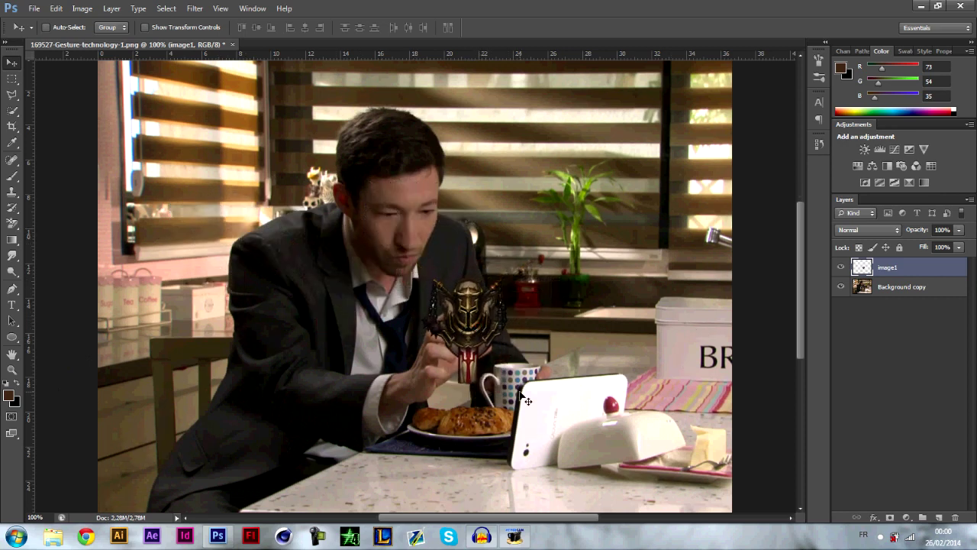
- Smudge the emblem with the 149 px Smudge tool in Normal mode at 50% strength, and undo the smudge
{"action": "key", "text": "ctrl+plus"}
{"action": "key", "text": "ctrl+minus"}
{"action": "key", "text": "ctrl+minus"}
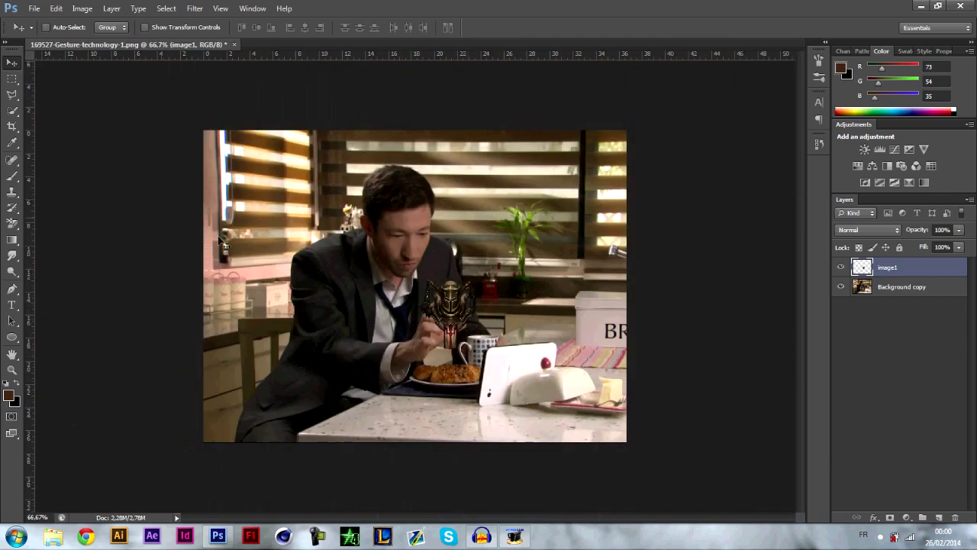
{"action": "left_click", "coordinate": [12, 255]}
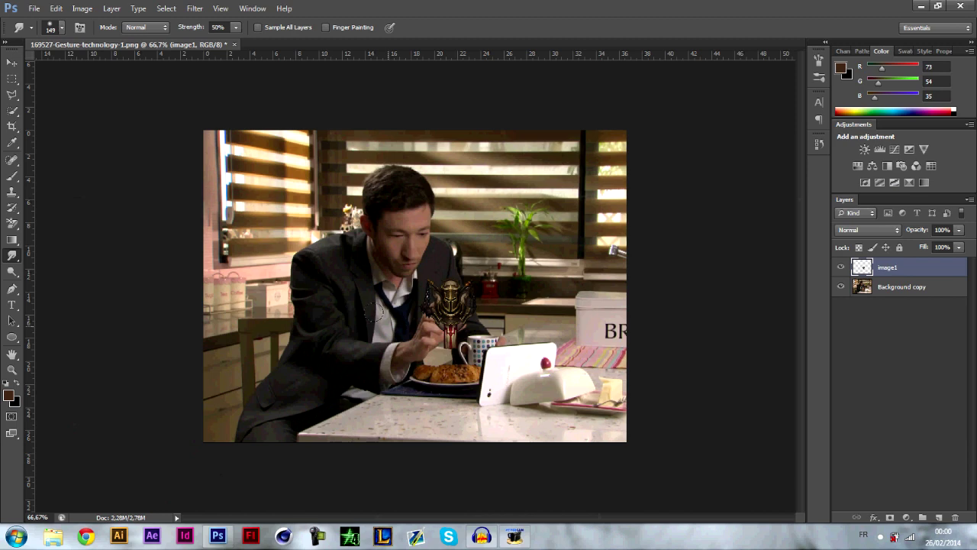
{"action": "left_click_drag", "start_coordinate": [432, 312], "coordinate": [367, 357]}
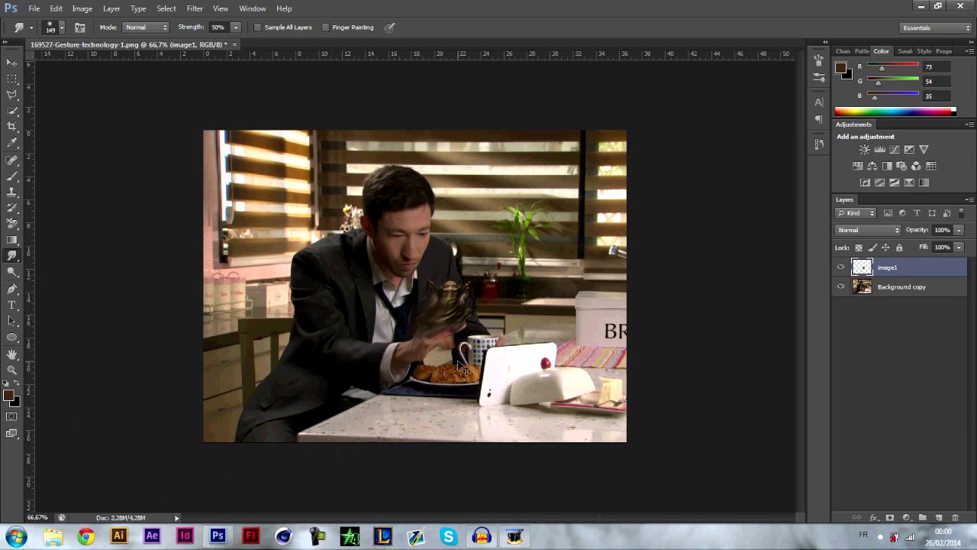
{"action": "key", "text": "ctrl+z"}
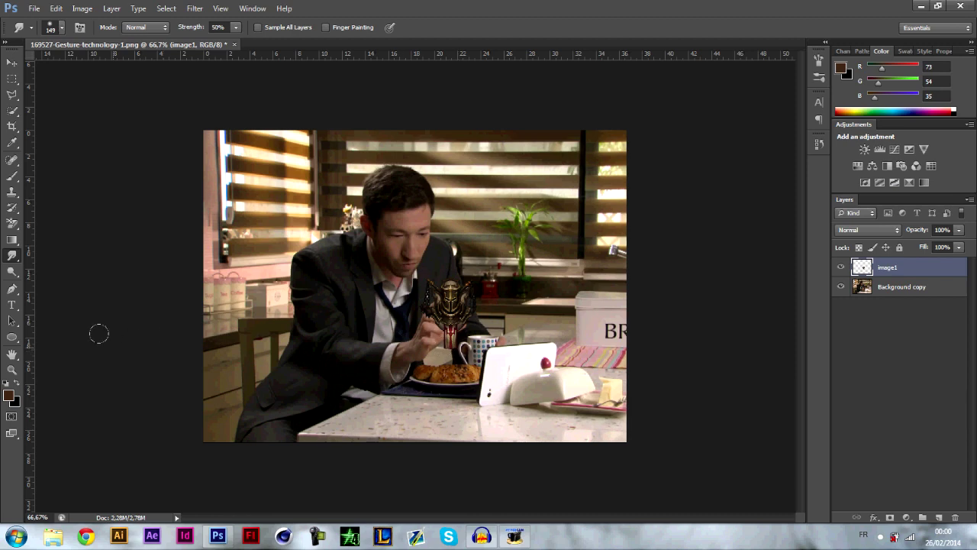
- Lighten the emblem with the 65 px Dodge tool on Midtones at 50% exposure, and undo the last stroke
{"action": "left_click", "coordinate": [12, 273]}
{"action": "left_click_drag", "start_coordinate": [455, 305], "coordinate": [453, 303]}
{"action": "key", "text": "ctrl+z"}
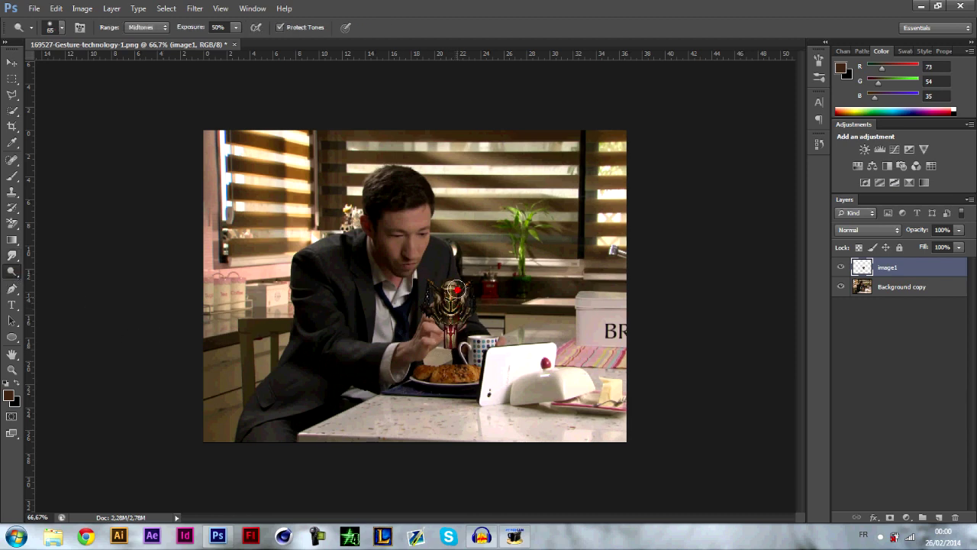
- Darken the emblem with the 65 px Burn tool on Midtones at 50% exposure, and open the History
{"action": "right_click", "coordinate": [13, 274]}
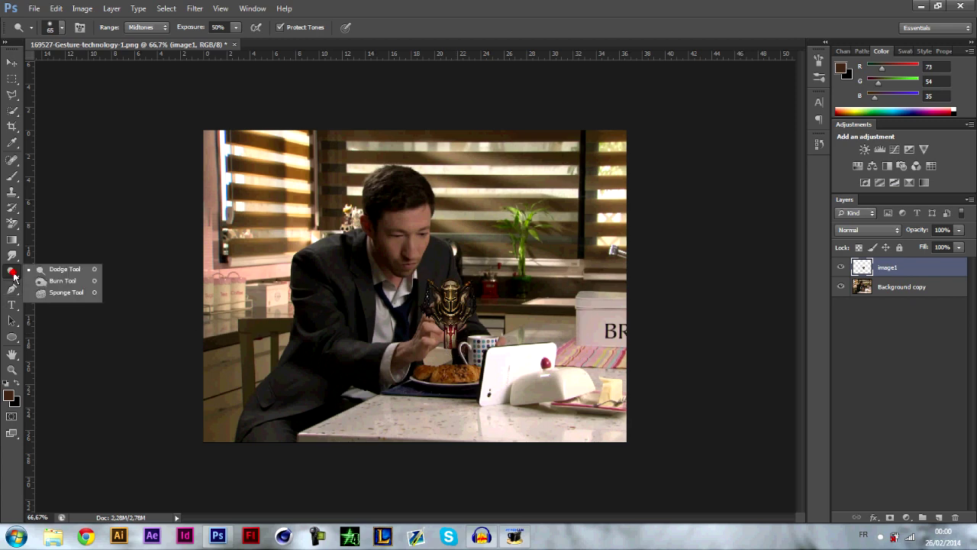
{"action": "left_click", "coordinate": [65, 282]}
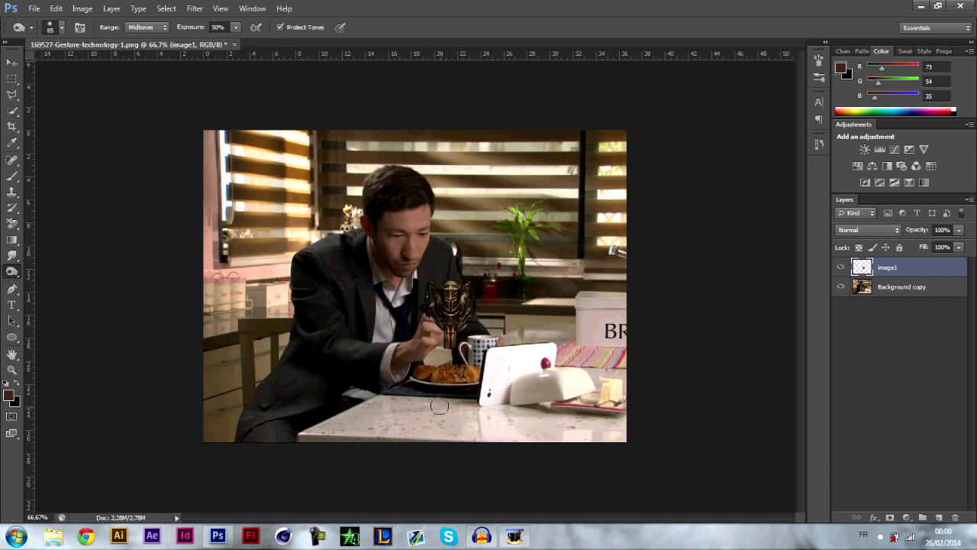
{"action": "left_click", "coordinate": [819, 144]}
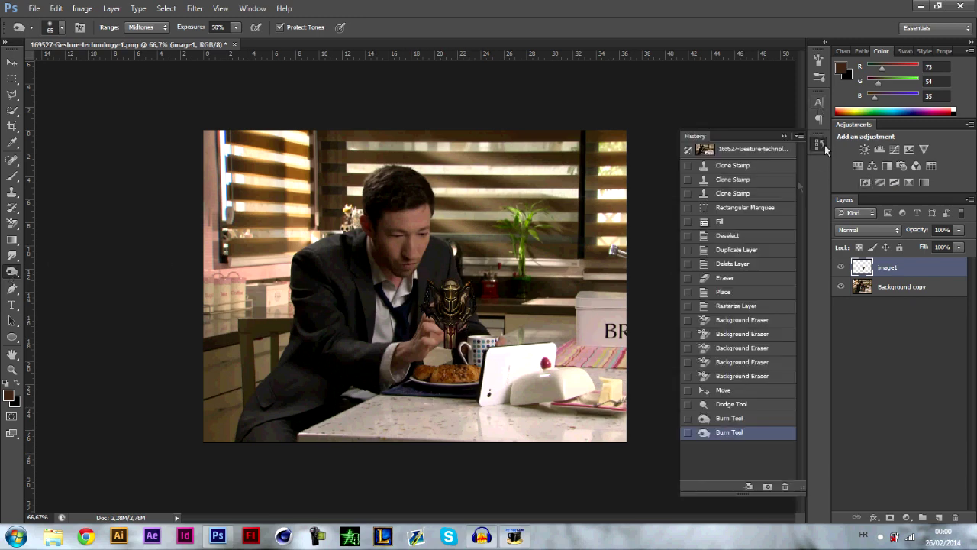
- Compare the Move history state with the latest Burn Tool state, returning to the latest one
{"action": "left_click", "coordinate": [727, 390]}
{"action": "left_click", "coordinate": [725, 433]}
{"action": "left_click", "coordinate": [783, 136]}
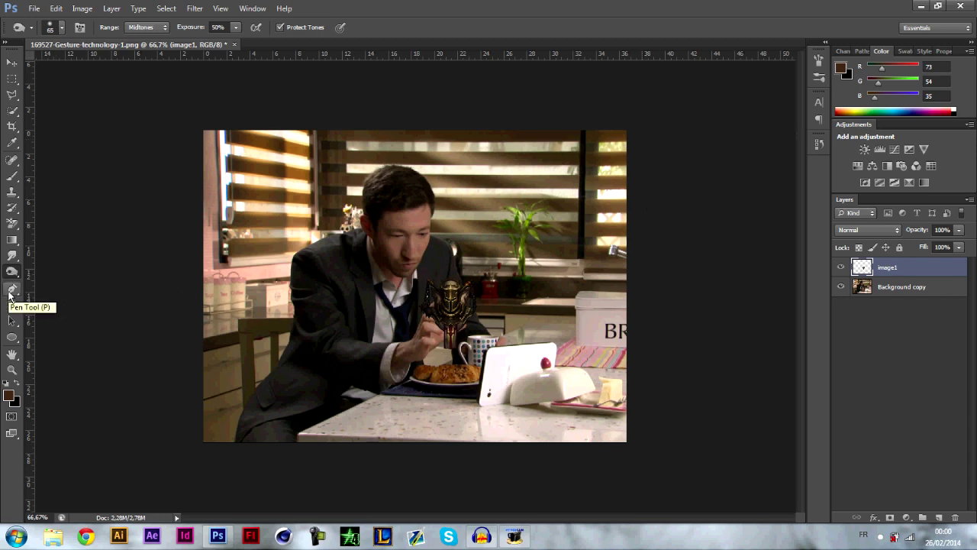
- Add a text line reading "UKAZEFOGAOFGA" over the window blinds beside the man
{"action": "left_click", "coordinate": [13, 307]}
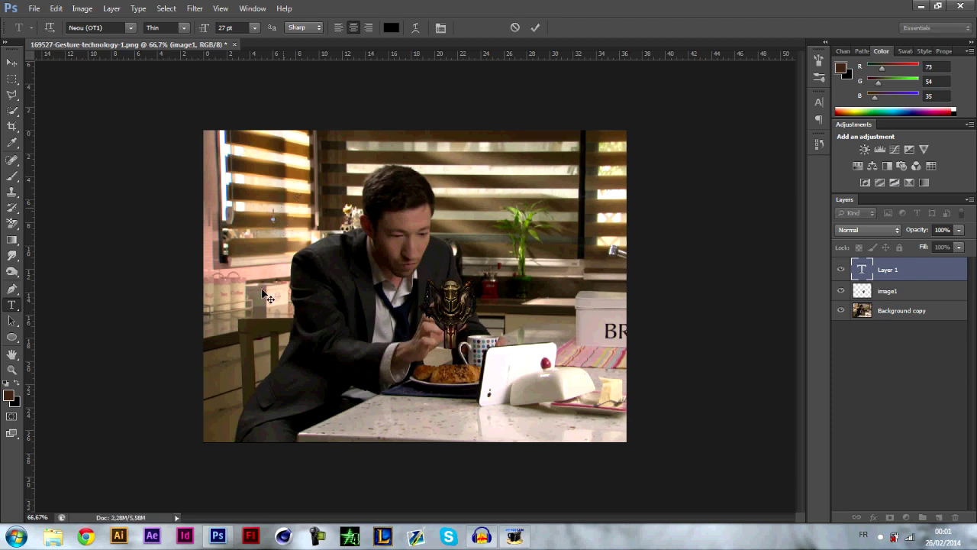
{"action": "scroll", "coordinate": [269, 297], "scroll_direction": "up", "scroll_amount": 5}
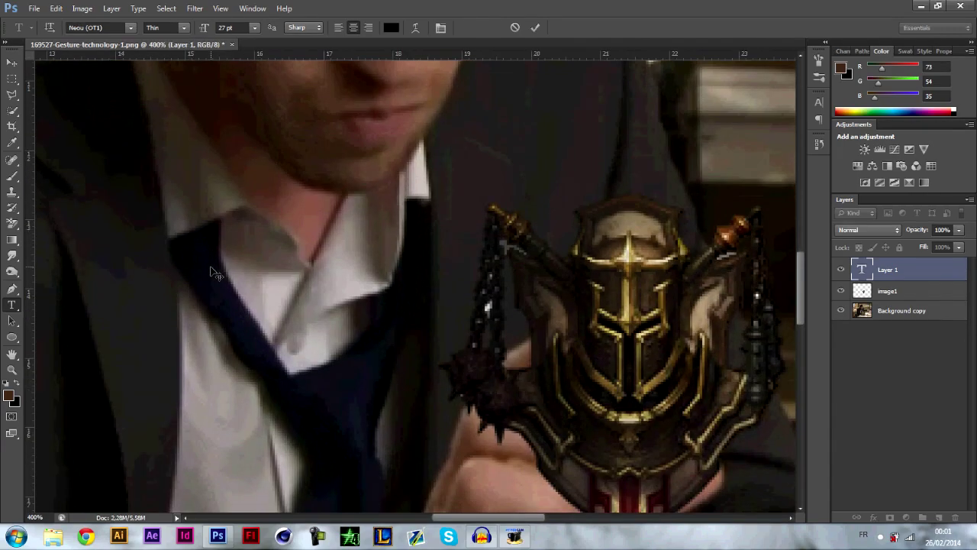
{"action": "scroll", "coordinate": [235, 286], "scroll_direction": "up", "scroll_amount": 2}
{"action": "scroll", "coordinate": [238, 290], "scroll_direction": "up", "scroll_amount": 3}
{"action": "left_click_drag", "start_coordinate": [473, 517], "coordinate": [344, 514]}
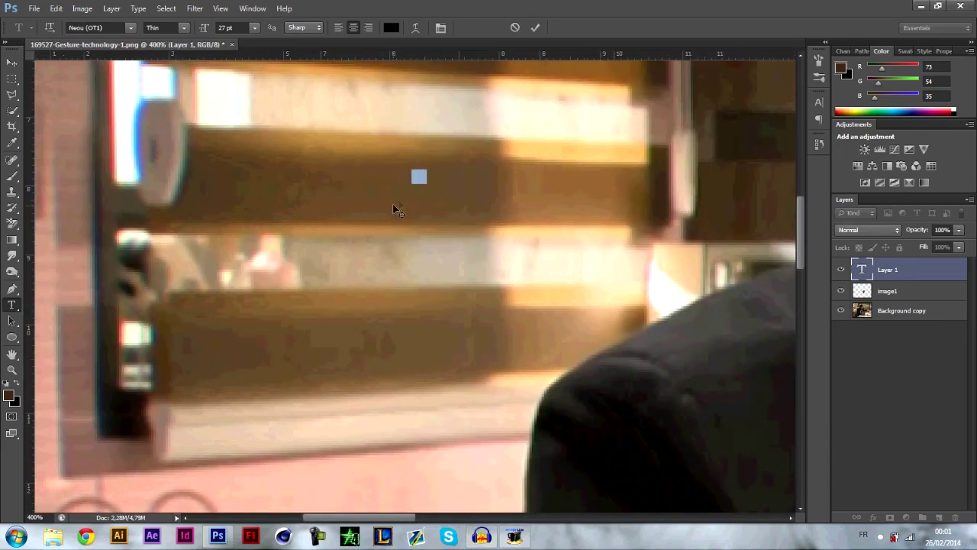
{"action": "scroll", "coordinate": [393, 203], "scroll_direction": "up", "scroll_amount": 3}
{"action": "type", "text": "UKAZEFOGAOFGA"}
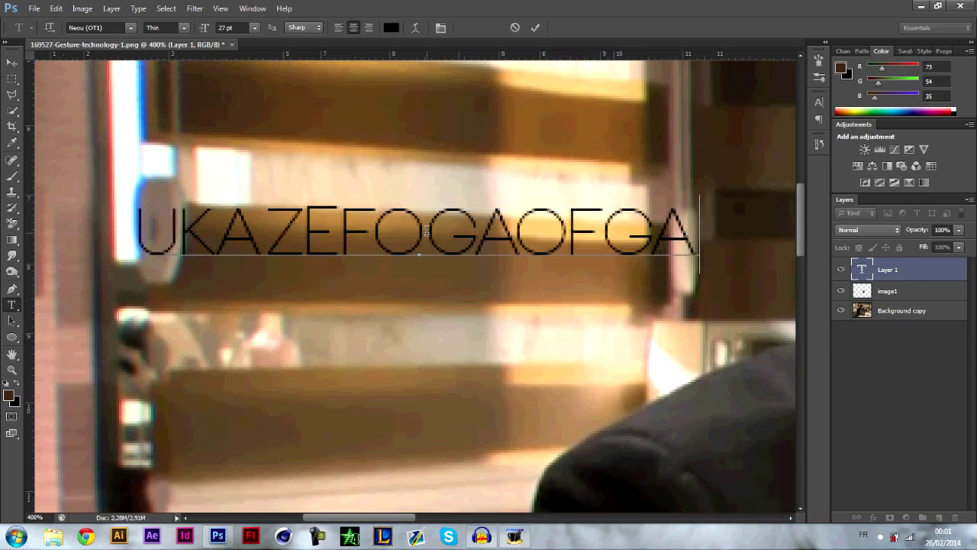
{"action": "key", "text": "ctrl"}
{"action": "key", "text": "ctrl+minus"}
{"action": "key", "text": "ctrl+minus"}
{"action": "key", "text": "ctrl+minus"}
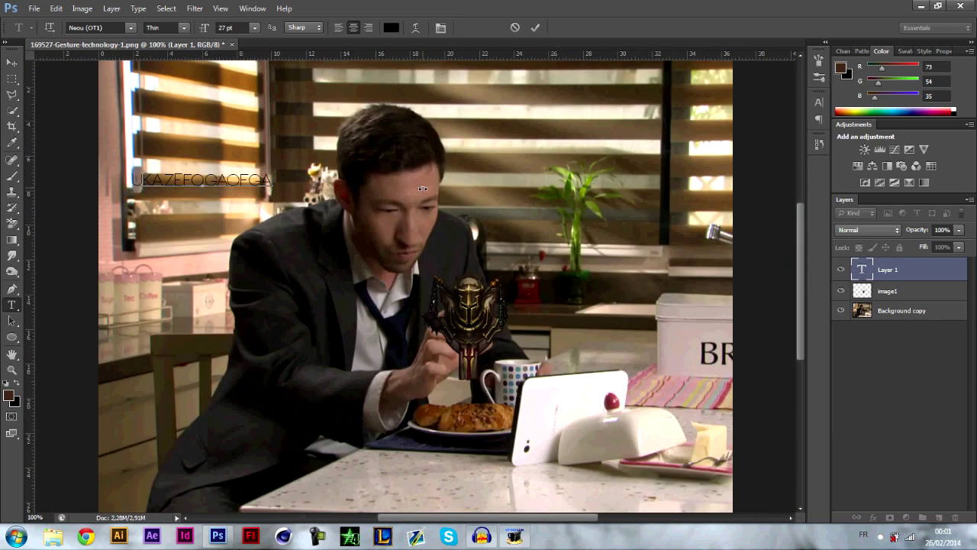
- Select the whole text line and set its font style to Bold
{"action": "left_click_drag", "start_coordinate": [270, 180], "coordinate": [120, 227]}
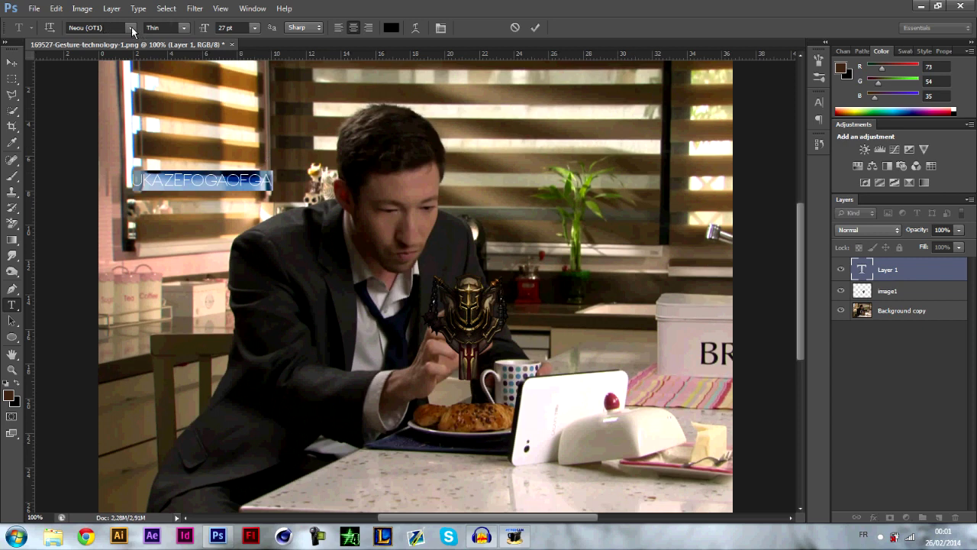
{"action": "left_click", "coordinate": [176, 26]}
{"action": "left_click", "coordinate": [180, 55]}
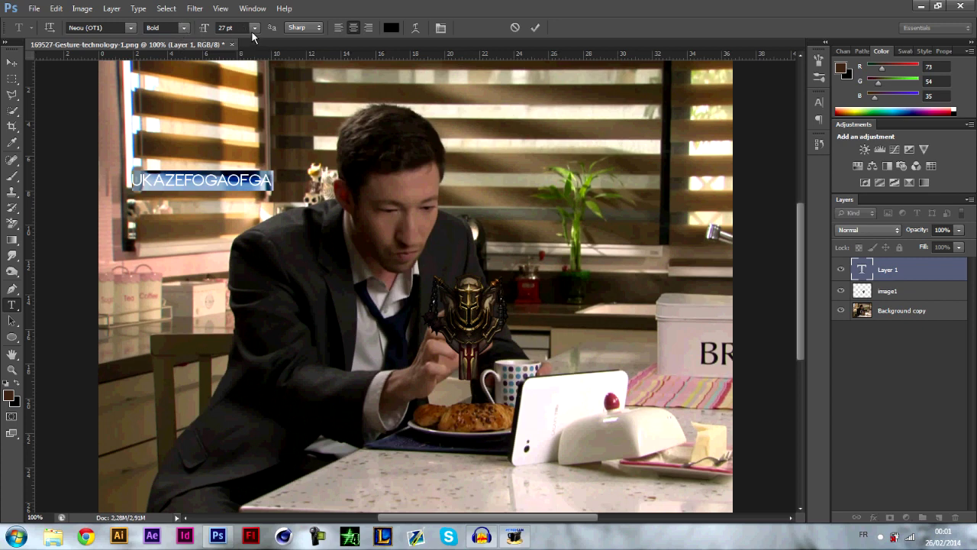
- Try Smooth anti-aliasing on the selected text and return to Sharp
{"action": "left_click", "coordinate": [304, 27]}
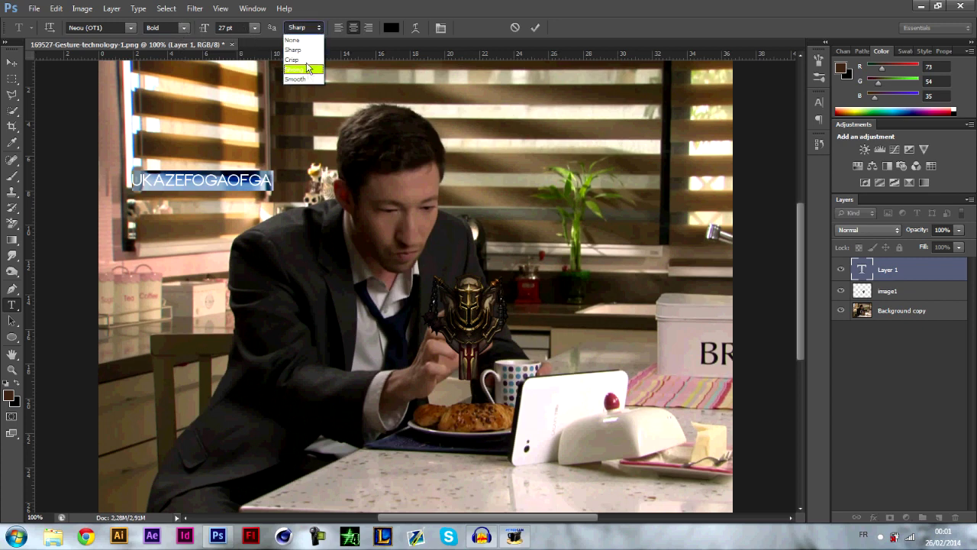
{"action": "left_click", "coordinate": [305, 79]}
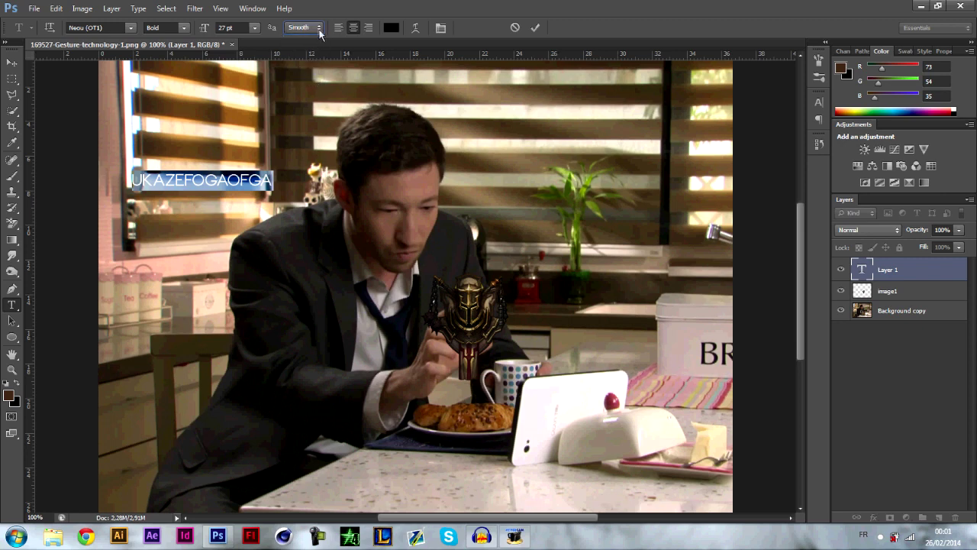
{"action": "left_click", "coordinate": [319, 31]}
{"action": "left_click", "coordinate": [309, 49]}
- Try left and right alignment on the selected text, returning to centered alignment
{"action": "left_click", "coordinate": [341, 30]}
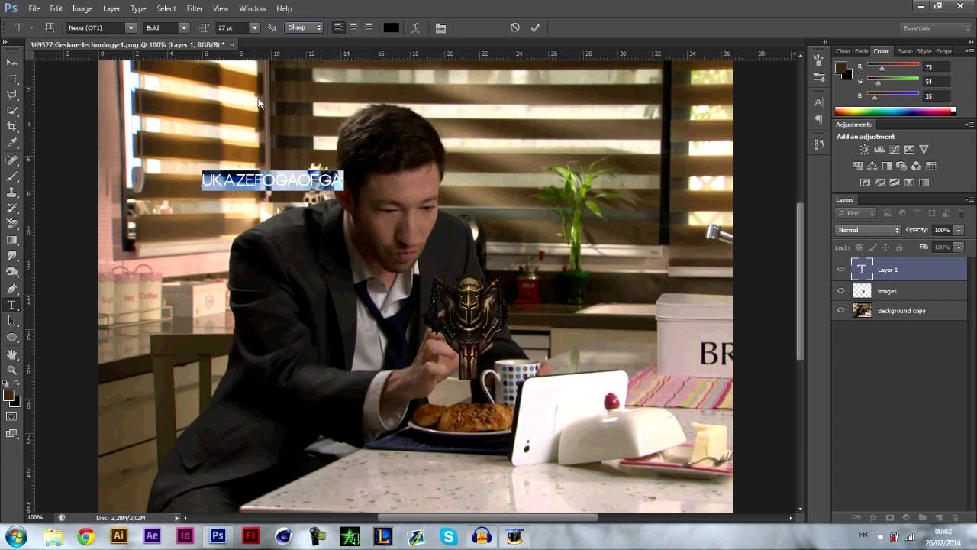
{"action": "left_click", "coordinate": [353, 28]}
{"action": "left_click", "coordinate": [368, 28]}
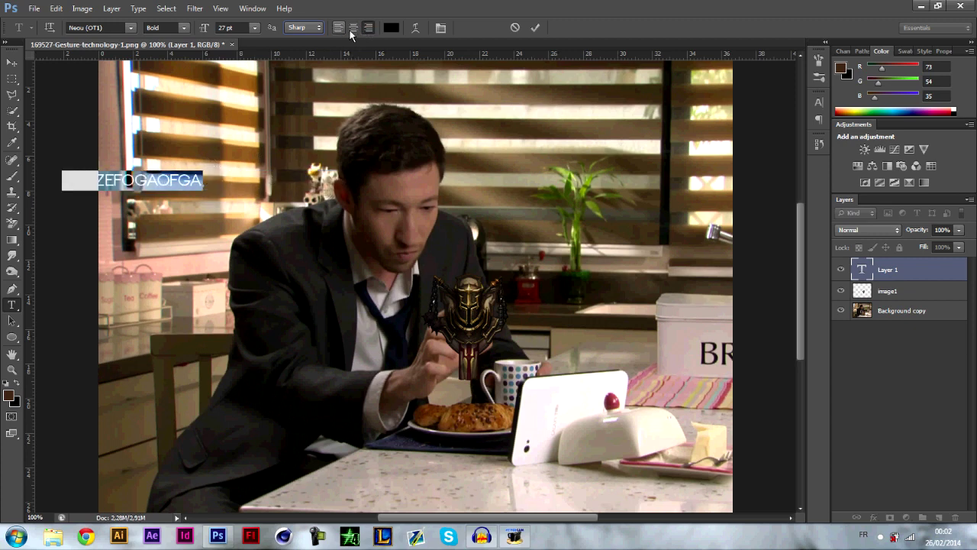
{"action": "left_click", "coordinate": [353, 29]}
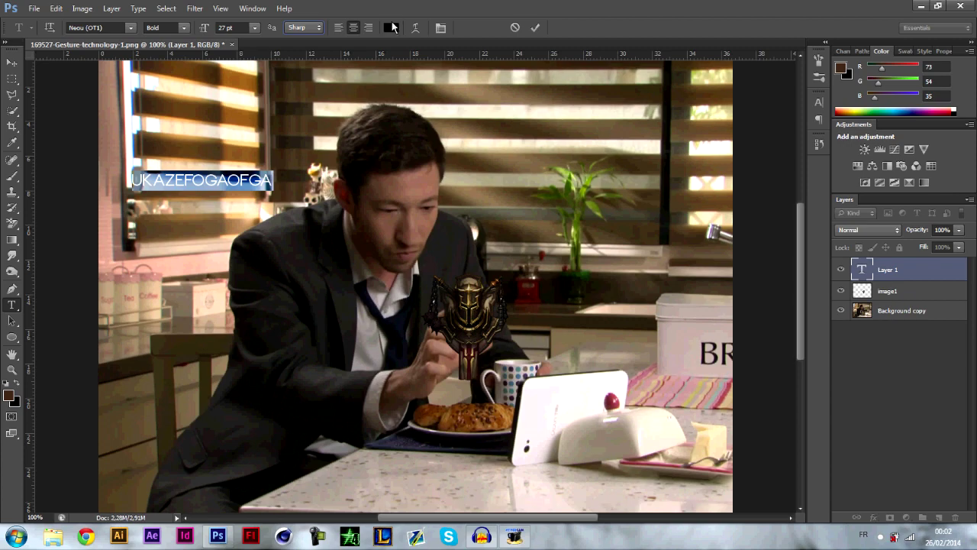
- Recolor only the letter O in the middle of the text
{"action": "left_click", "coordinate": [392, 27]}
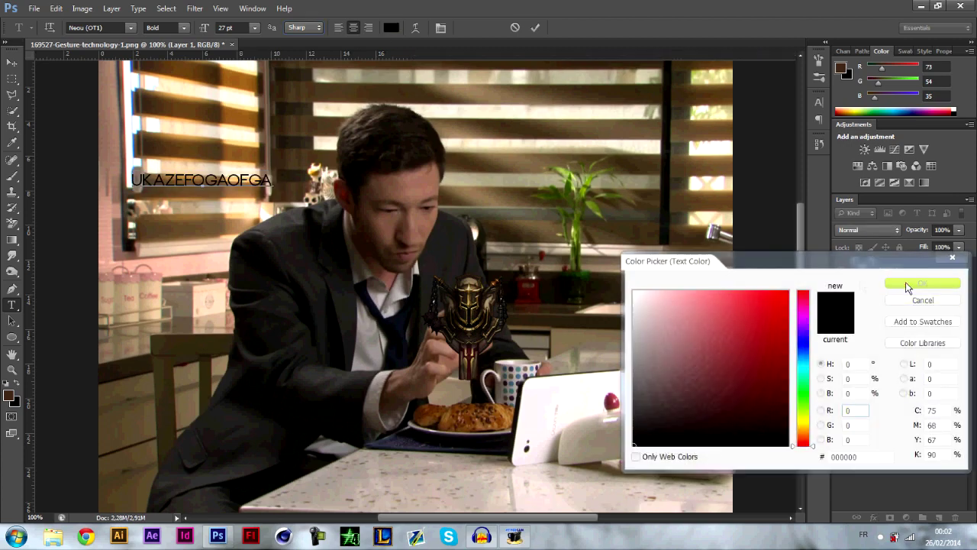
{"action": "left_click", "coordinate": [906, 282]}
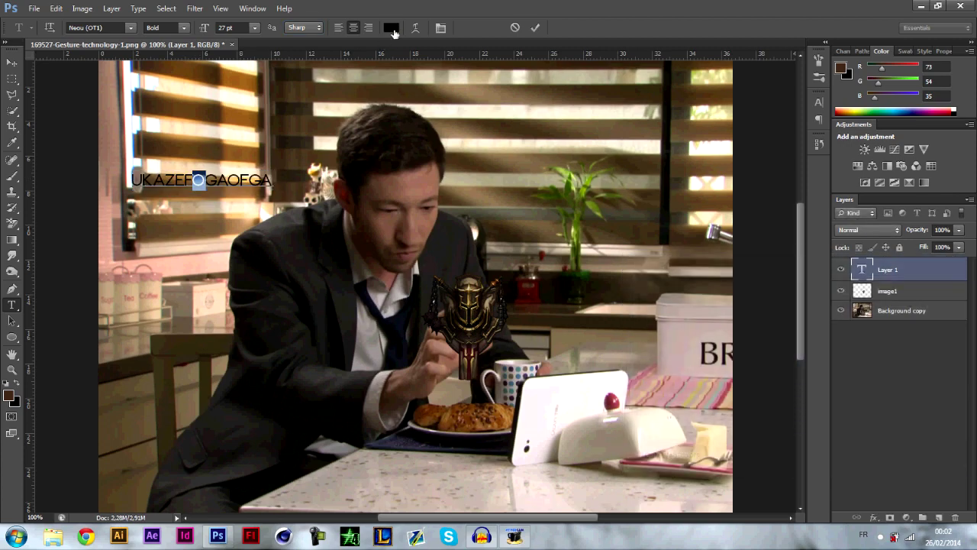
{"action": "left_click", "coordinate": [392, 28]}
{"action": "left_click", "coordinate": [922, 283]}
{"action": "key", "text": "End"}
- Select the entire text line and set its color to white (ffffff)
{"action": "left_click_drag", "start_coordinate": [269, 178], "coordinate": [127, 180]}
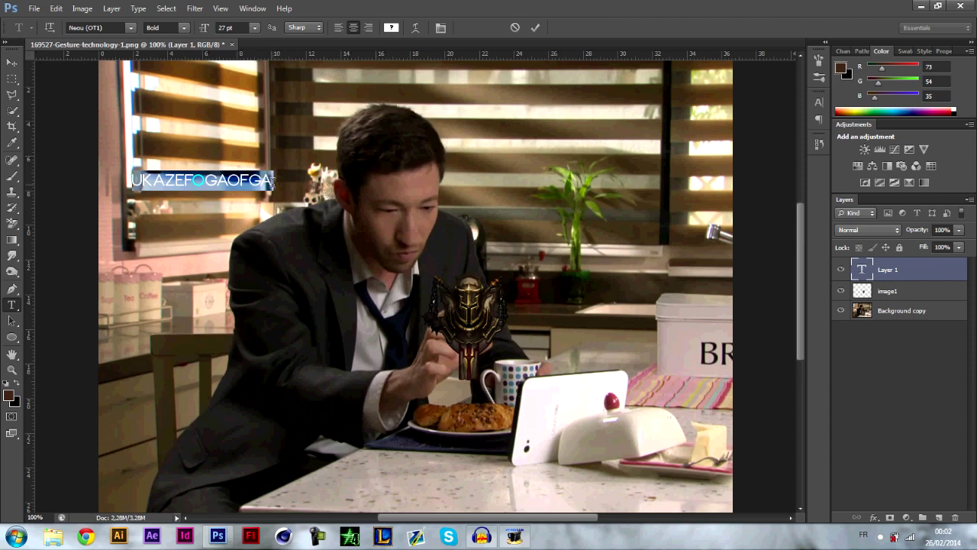
{"action": "left_click", "coordinate": [391, 27]}
{"action": "left_click_drag", "start_coordinate": [693, 338], "coordinate": [360, 210]}
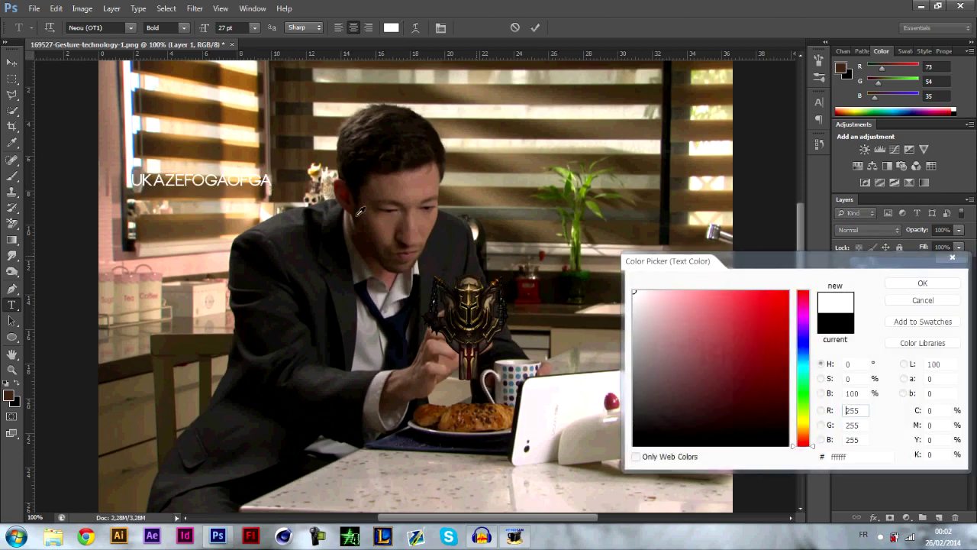
{"action": "left_click", "coordinate": [946, 285]}
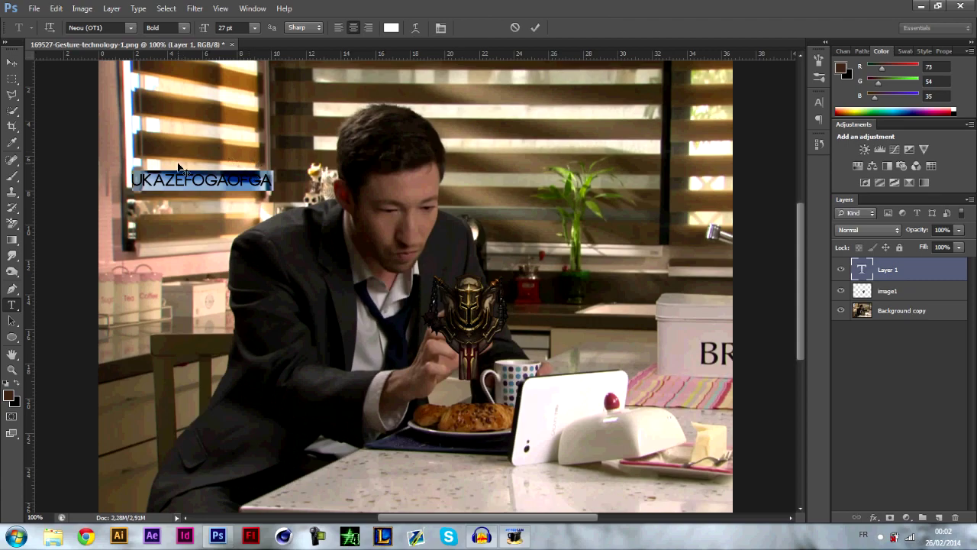
- Try a horizontal Flag warp with +50% bend on the text
{"action": "key", "text": "ctrl+plus"}
{"action": "scroll", "coordinate": [396, 343], "scroll_direction": "up", "scroll_amount": 3}
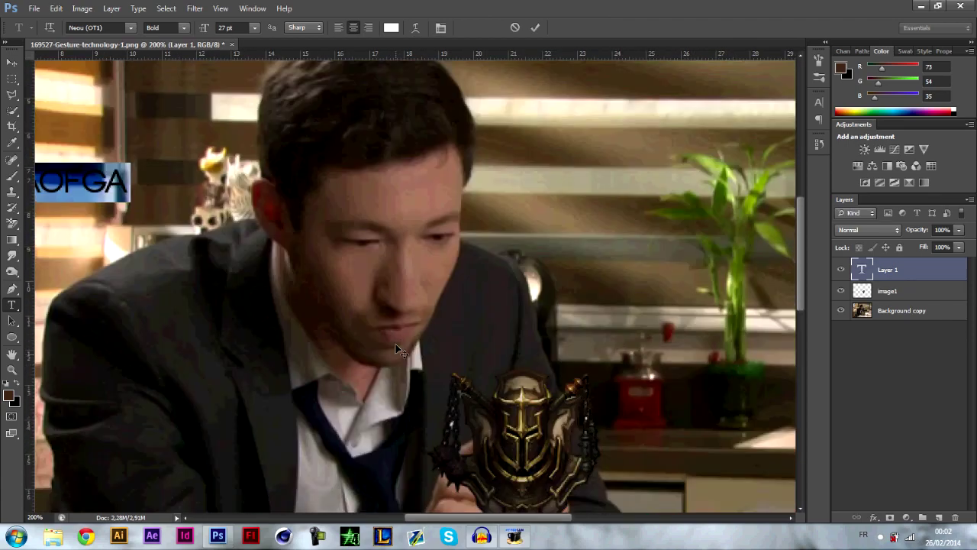
{"action": "scroll", "coordinate": [395, 343], "scroll_direction": "up", "scroll_amount": 2}
{"action": "scroll", "coordinate": [419, 174], "scroll_direction": "left", "scroll_amount": 6}
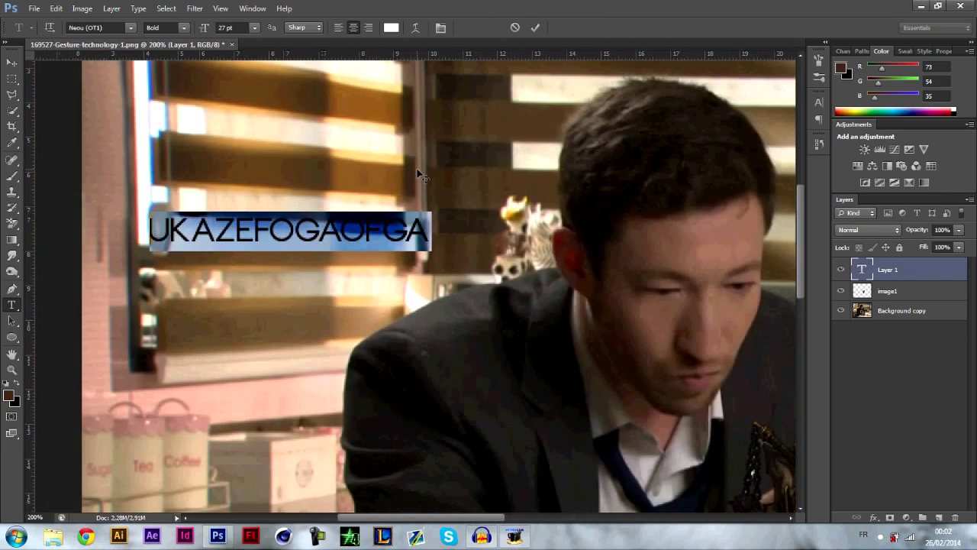
{"action": "left_click", "coordinate": [416, 29]}
{"action": "left_click_drag", "start_coordinate": [468, 134], "coordinate": [592, 150]}
{"action": "left_click", "coordinate": [631, 174]}
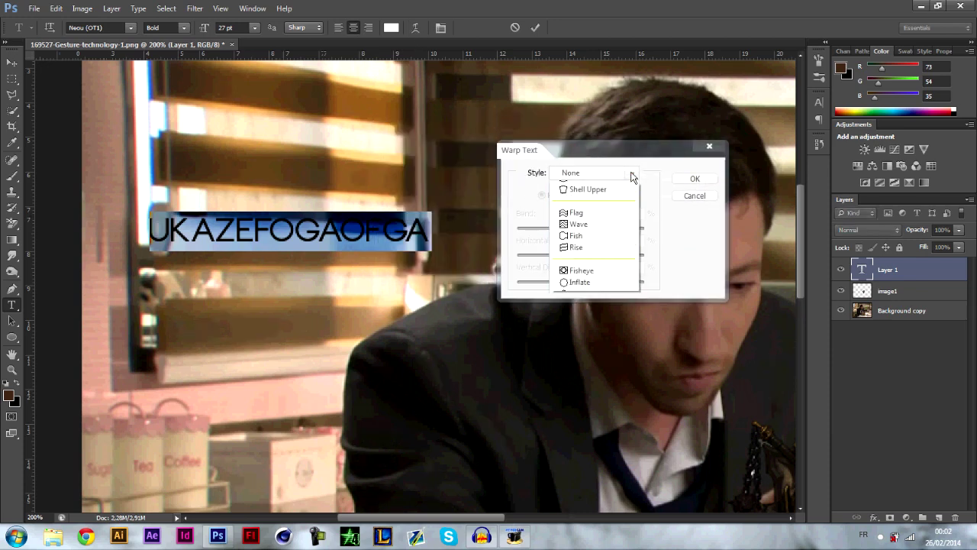
{"action": "left_click", "coordinate": [594, 323]}
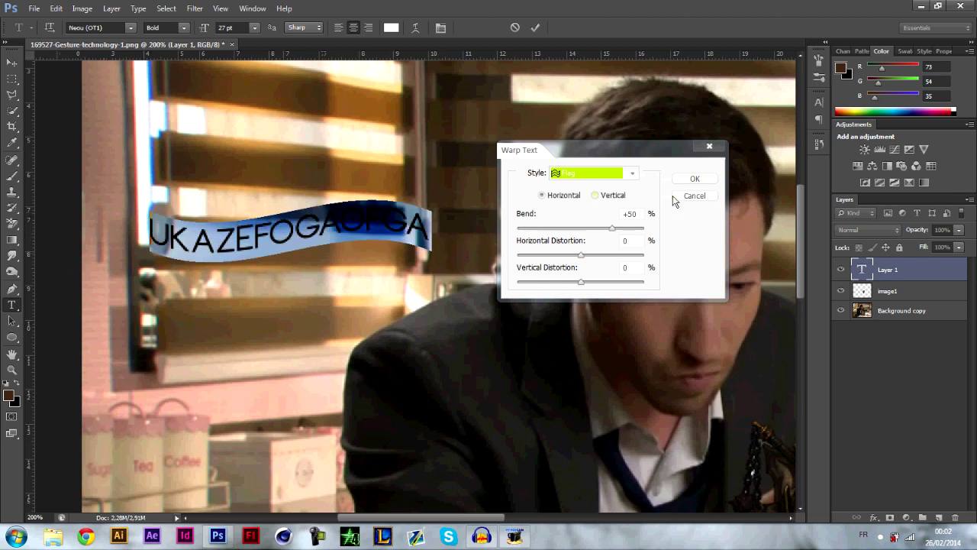
{"action": "left_click", "coordinate": [703, 198]}
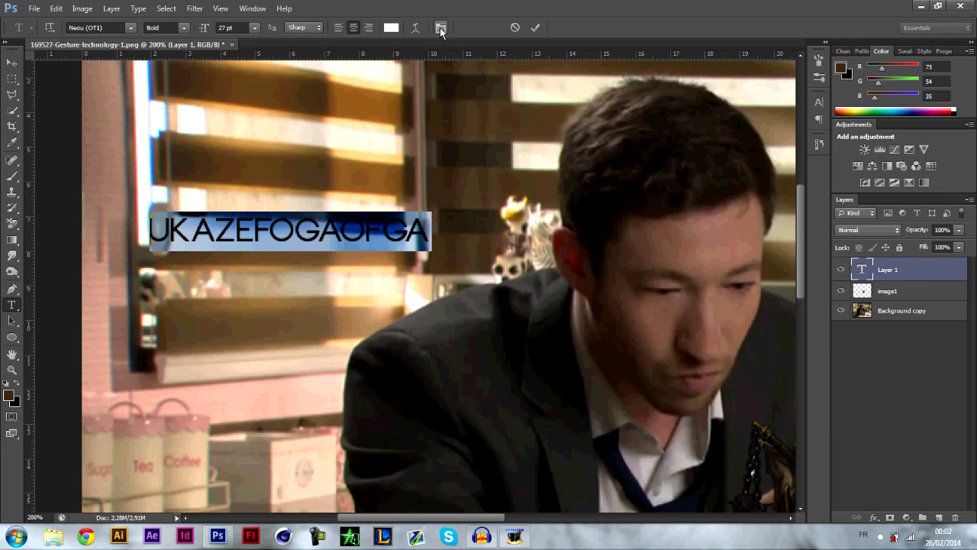
- Commit the text and move it from the blinds onto the man's jacket, just below his face
{"action": "left_click", "coordinate": [11, 64]}
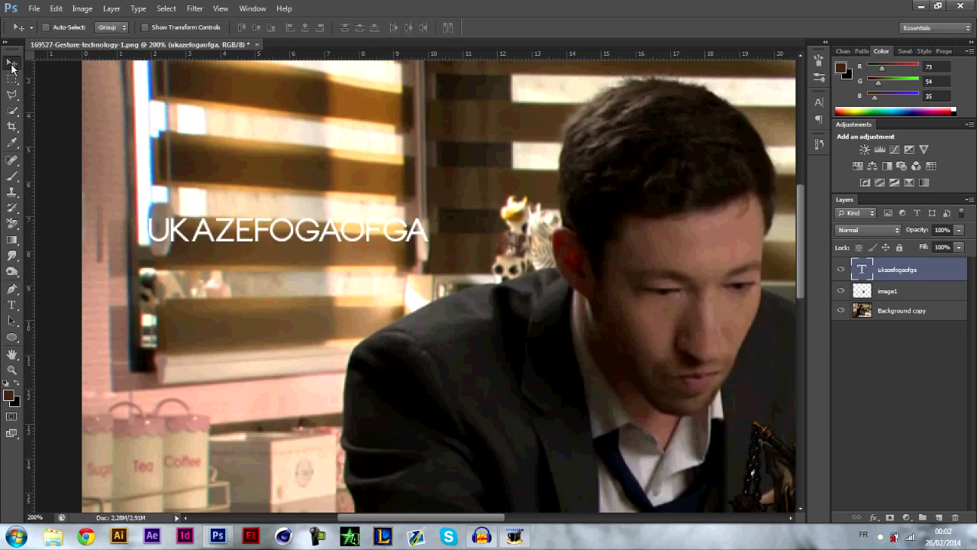
{"action": "left_click_drag", "start_coordinate": [274, 238], "coordinate": [544, 372]}
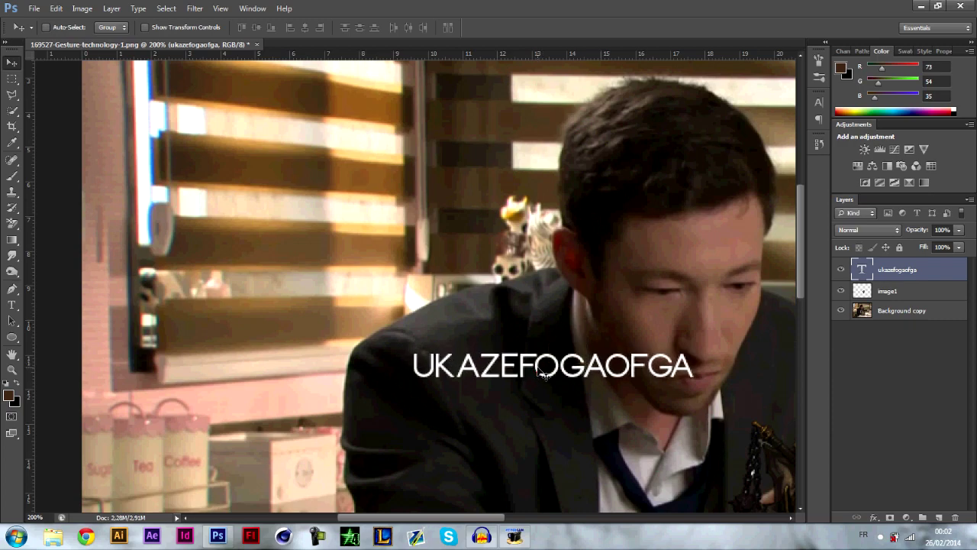
{"action": "scroll", "coordinate": [544, 371], "scroll_direction": "down", "scroll_amount": 3}
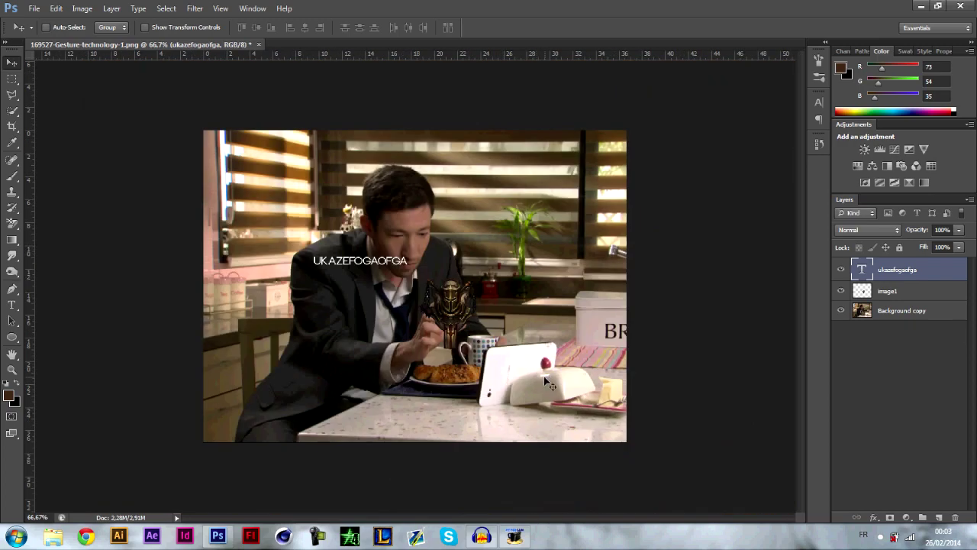
- Draw a closed, curved Pen path running around the text, the man's upper body and the plant
{"action": "left_click", "coordinate": [11, 323]}
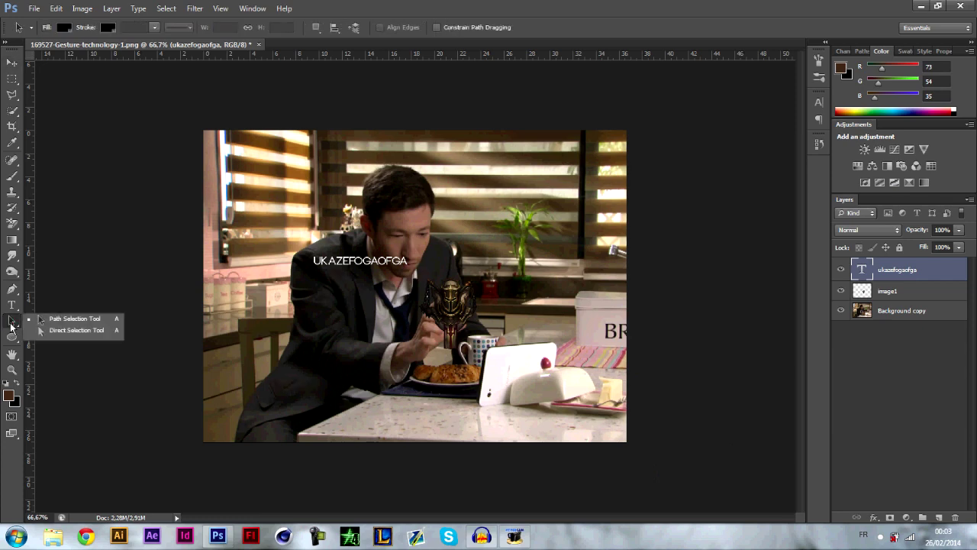
{"action": "left_click", "coordinate": [68, 321]}
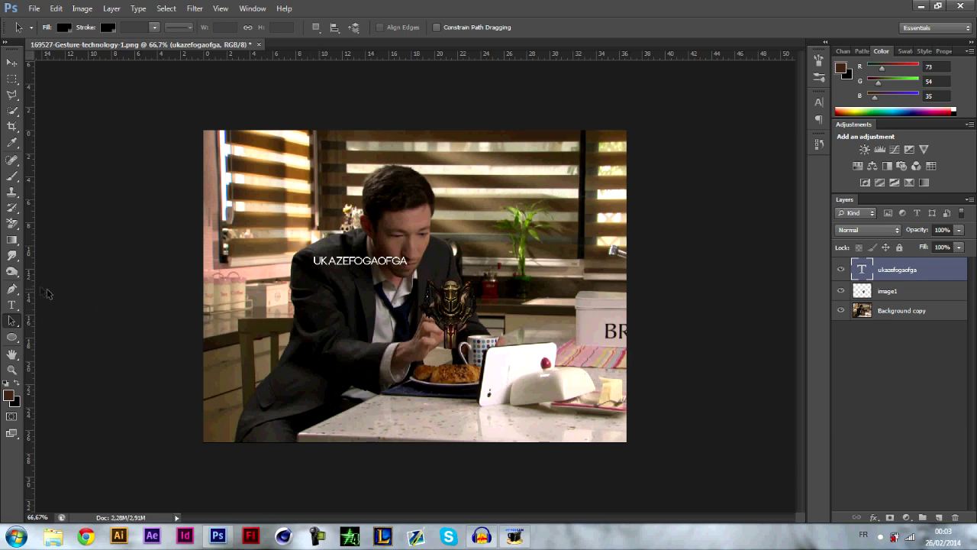
{"action": "left_click", "coordinate": [12, 289]}
{"action": "left_click", "coordinate": [274, 344]}
{"action": "left_click_drag", "start_coordinate": [410, 320], "coordinate": [434, 315]}
{"action": "left_click_drag", "start_coordinate": [526, 267], "coordinate": [523, 221]}
{"action": "left_click_drag", "start_coordinate": [497, 179], "coordinate": [474, 181]}
{"action": "left_click_drag", "start_coordinate": [387, 185], "coordinate": [369, 187]}
{"action": "left_click_drag", "start_coordinate": [319, 199], "coordinate": [290, 212]}
{"action": "left_click_drag", "start_coordinate": [271, 239], "coordinate": [260, 281]}
{"action": "left_click", "coordinate": [274, 343]}
- Nudge the closed path to the right in seven large increments using the Path Selection tool
{"action": "left_click", "coordinate": [11, 322]}
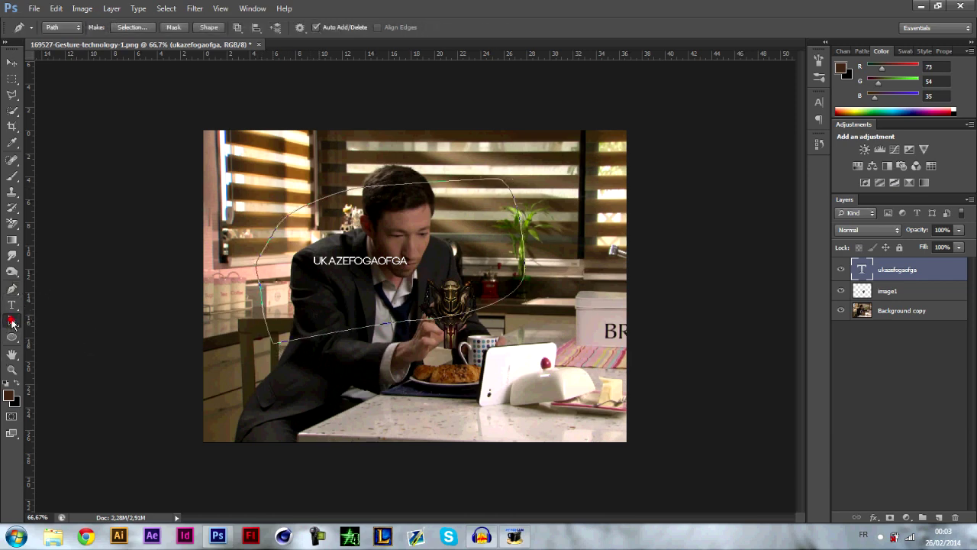
{"action": "key", "text": "shift+Right"}
{"action": "key", "text": "shift+Right"}
{"action": "key", "text": "shift+Right"}
{"action": "key", "text": "shift+Right"}
{"action": "key", "text": "shift+Right"}
{"action": "key", "text": "shift+Right"}
{"action": "key", "text": "shift+Right"}
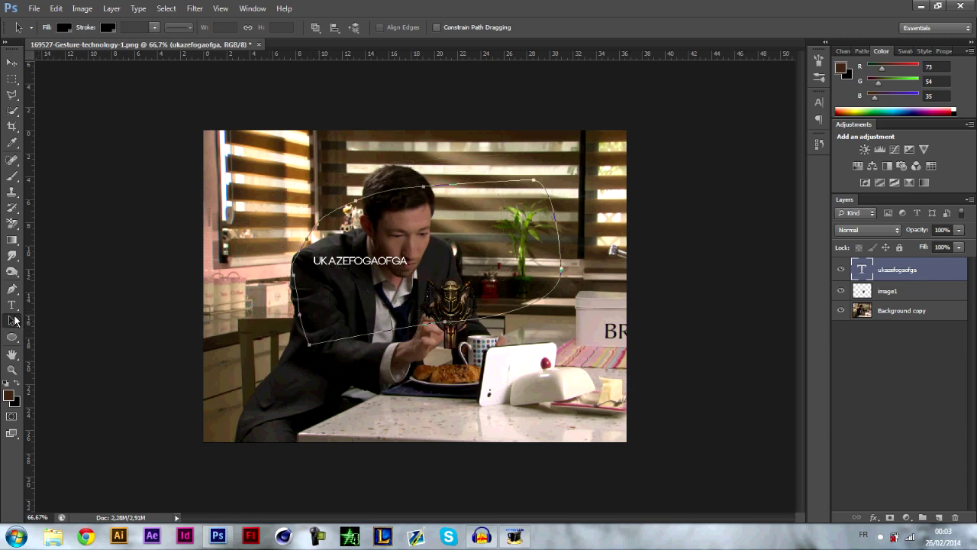
- Move the text layer slightly over the jacket, and shift the closed work path a little left and down
{"action": "left_click", "coordinate": [11, 62]}
{"action": "mouse_move", "coordinate": [392, 331]}
{"action": "left_mouse_down"}
{"action": "mouse_move", "coordinate": [370, 345]}
{"action": "mouse_move", "coordinate": [396, 321]}
{"action": "left_mouse_up"}
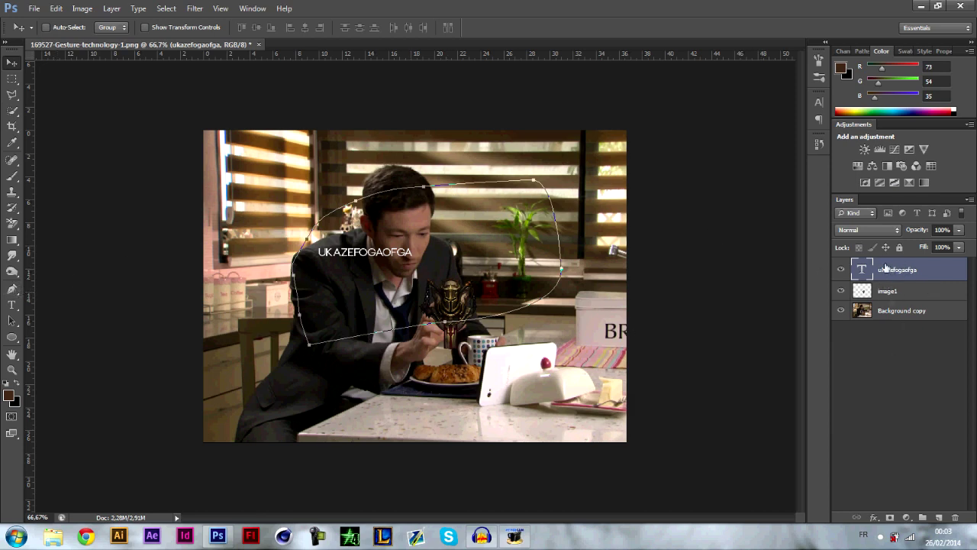
{"action": "left_click", "coordinate": [862, 52]}
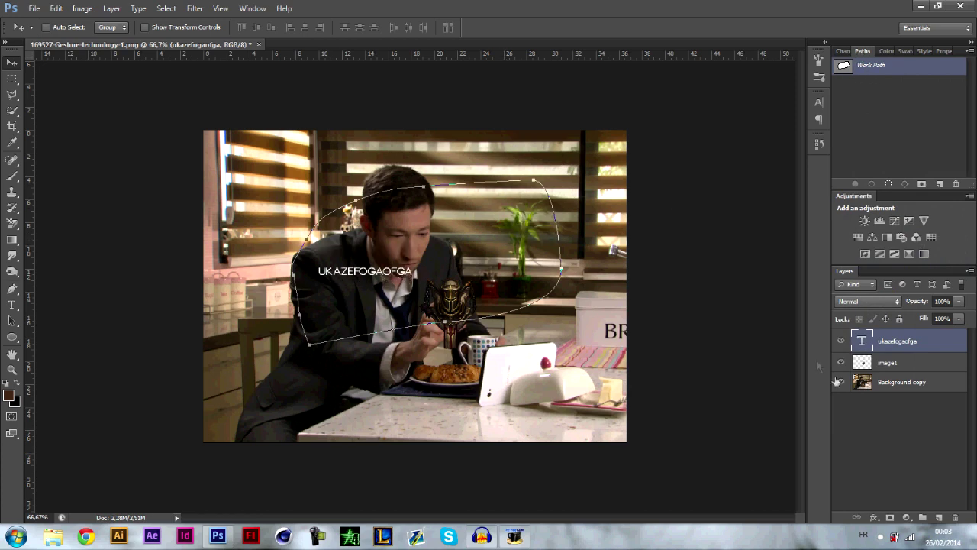
{"action": "left_click", "coordinate": [14, 321]}
{"action": "mouse_move", "coordinate": [404, 298]}
{"action": "left_mouse_down"}
{"action": "mouse_move", "coordinate": [393, 330]}
{"action": "mouse_move", "coordinate": [392, 303]}
{"action": "left_mouse_up"}
- Examine the image's channels and the operations available for the closed path
{"action": "left_click", "coordinate": [843, 51]}
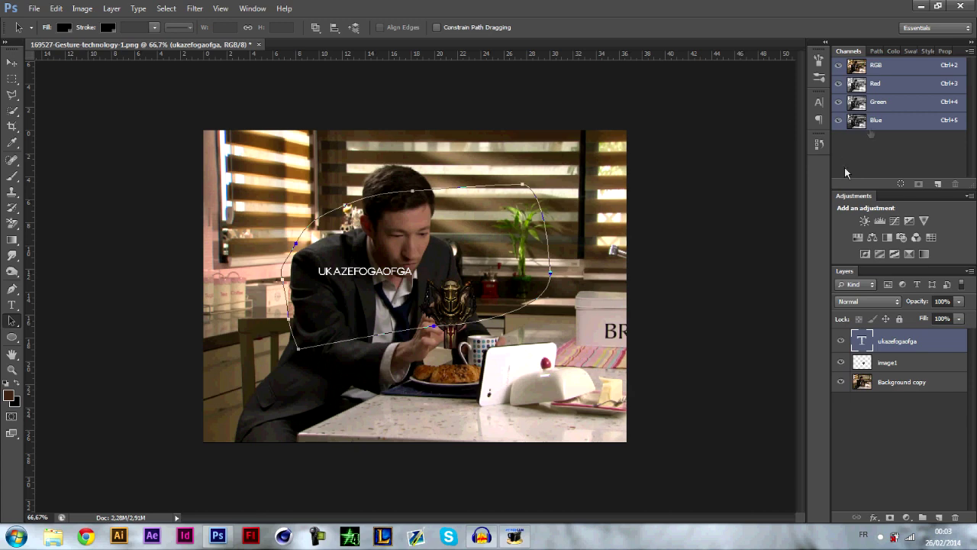
{"action": "left_click", "coordinate": [876, 51]}
{"action": "left_click", "coordinate": [886, 51]}
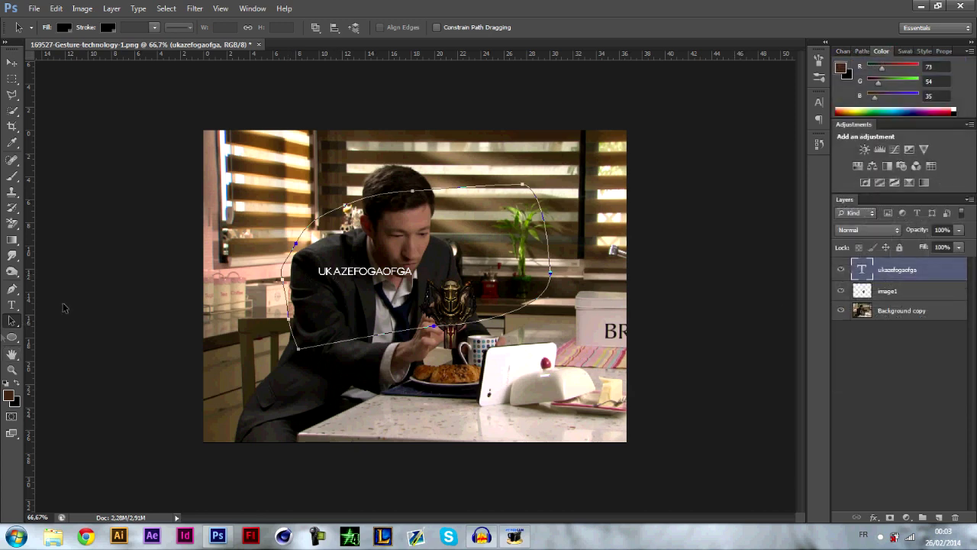
{"action": "right_click", "coordinate": [324, 304]}
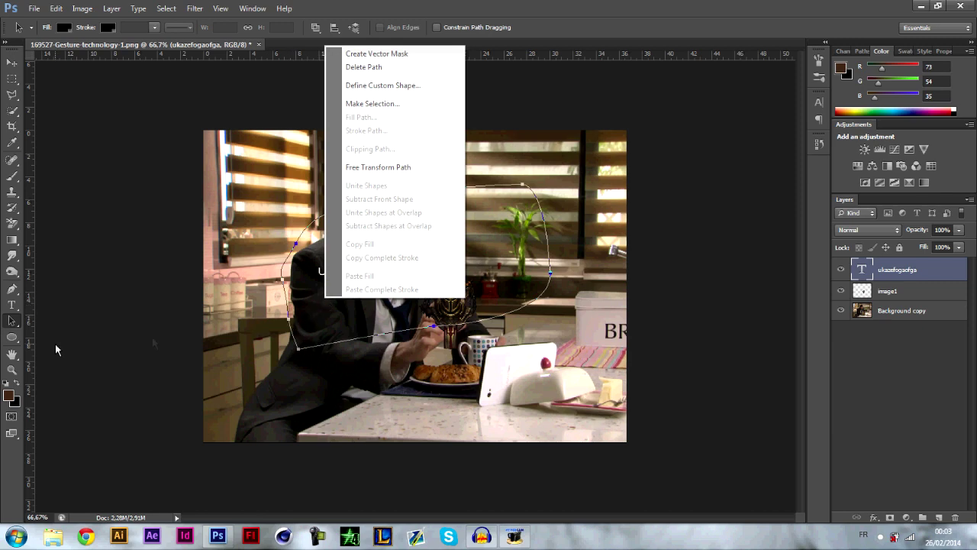
- Delete the closed work path surrounding the text and the plant
{"action": "left_click", "coordinate": [13, 290]}
{"action": "left_click", "coordinate": [13, 291]}
{"action": "right_click", "coordinate": [297, 305]}
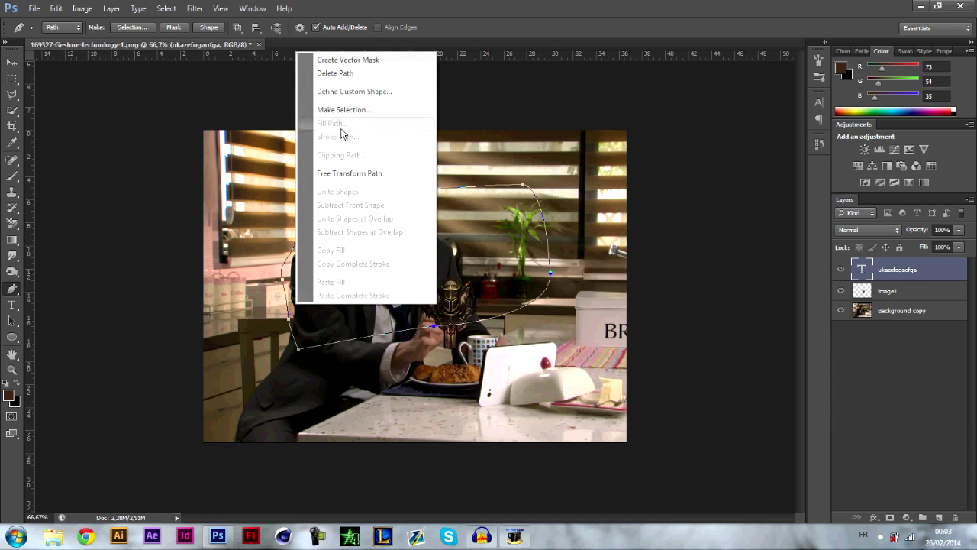
{"action": "left_click", "coordinate": [367, 72]}
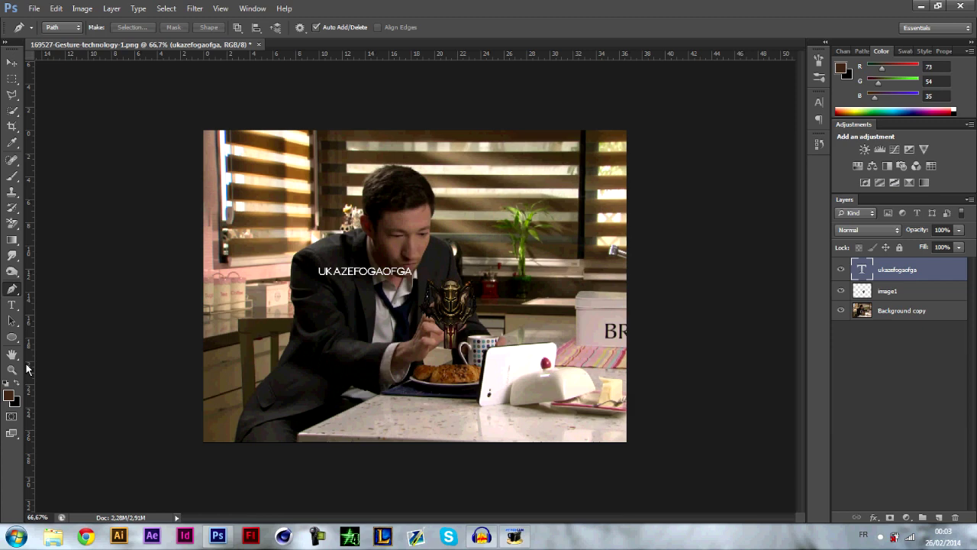
- Add a new empty layer above the text layer and switch from the Ellipse tool to the Rectangle tool
{"action": "left_click", "coordinate": [12, 337]}
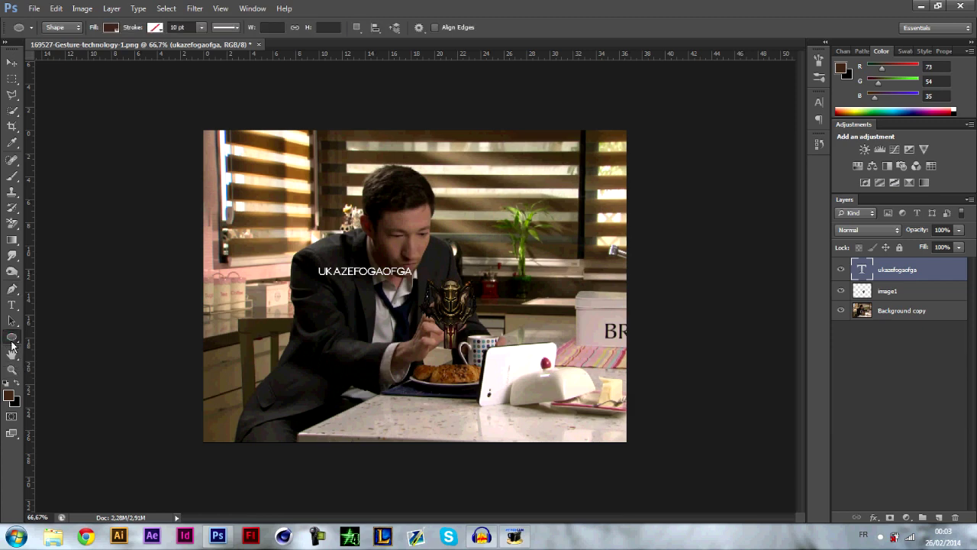
{"action": "left_click", "coordinate": [12, 342]}
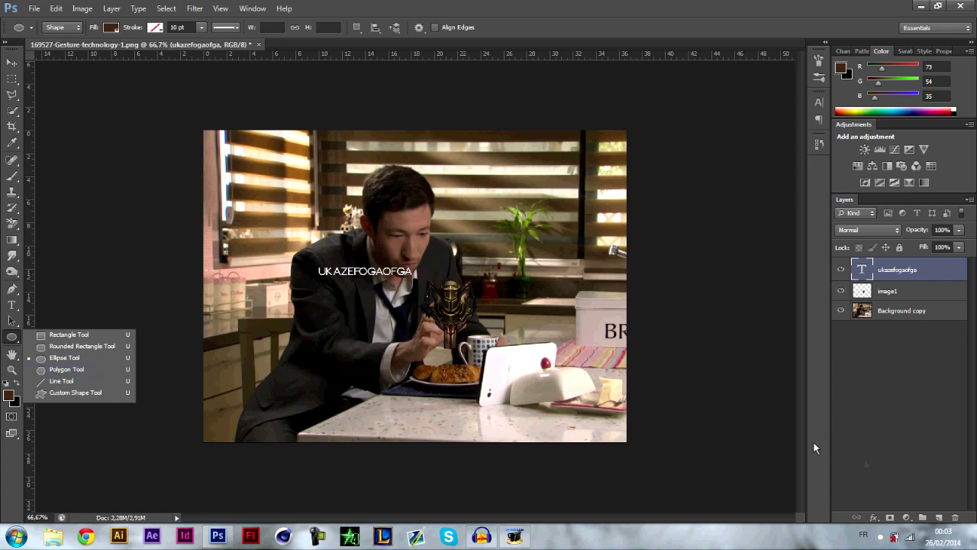
{"action": "left_click", "coordinate": [939, 517]}
{"action": "left_click", "coordinate": [19, 336]}
{"action": "left_click", "coordinate": [80, 334]}
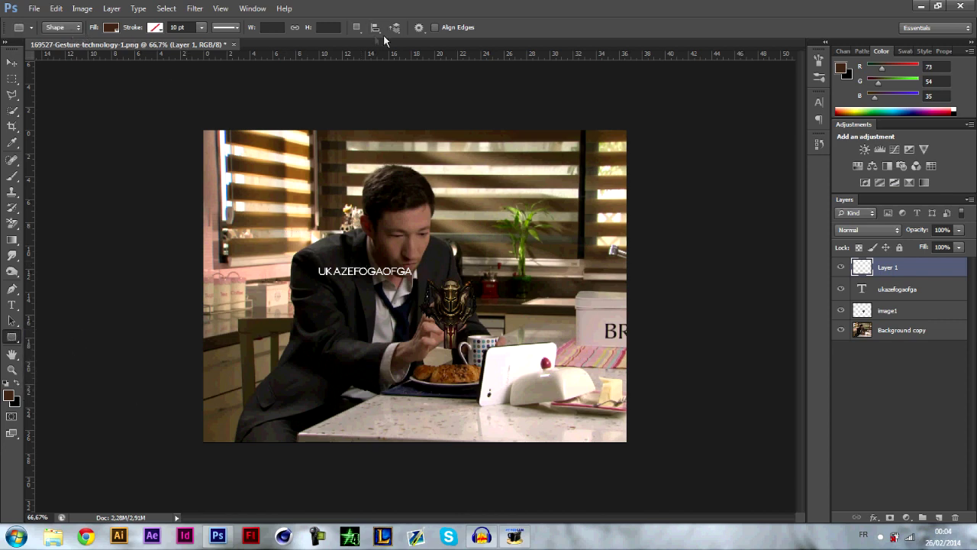
- Examine the Rectangle tool's presets and its path operation, alignment, arrangement and geometry options
{"action": "left_click", "coordinate": [32, 29]}
{"action": "left_click", "coordinate": [31, 28]}
{"action": "left_click", "coordinate": [357, 28]}
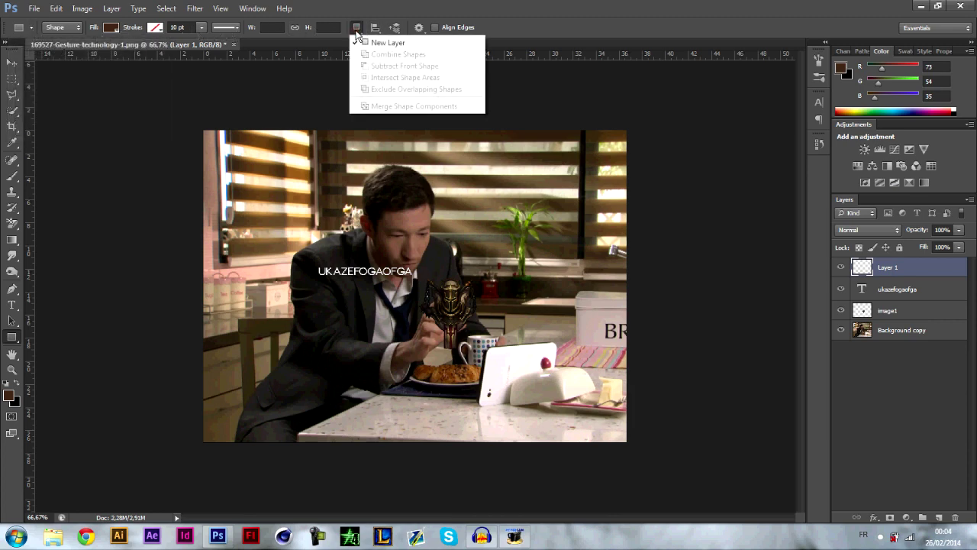
{"action": "left_click", "coordinate": [375, 28]}
{"action": "left_click", "coordinate": [377, 29]}
{"action": "left_click", "coordinate": [395, 28]}
{"action": "left_click", "coordinate": [395, 29]}
{"action": "left_click", "coordinate": [418, 28]}
{"action": "left_click", "coordinate": [419, 28]}
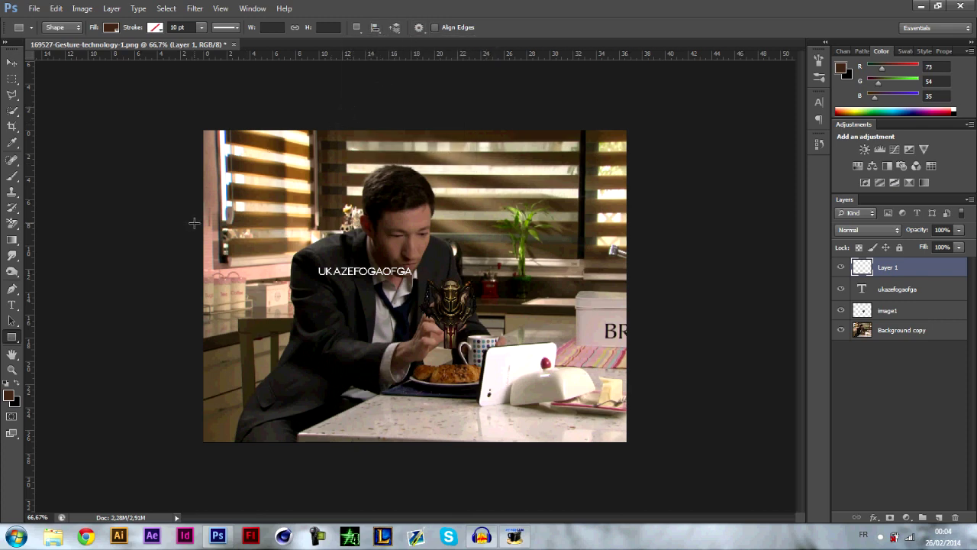
- Draw a brown rectangle shape about 813 × 589 px over the photo, and move it slightly right and down
{"action": "left_click_drag", "start_coordinate": [215, 151], "coordinate": [545, 391]}
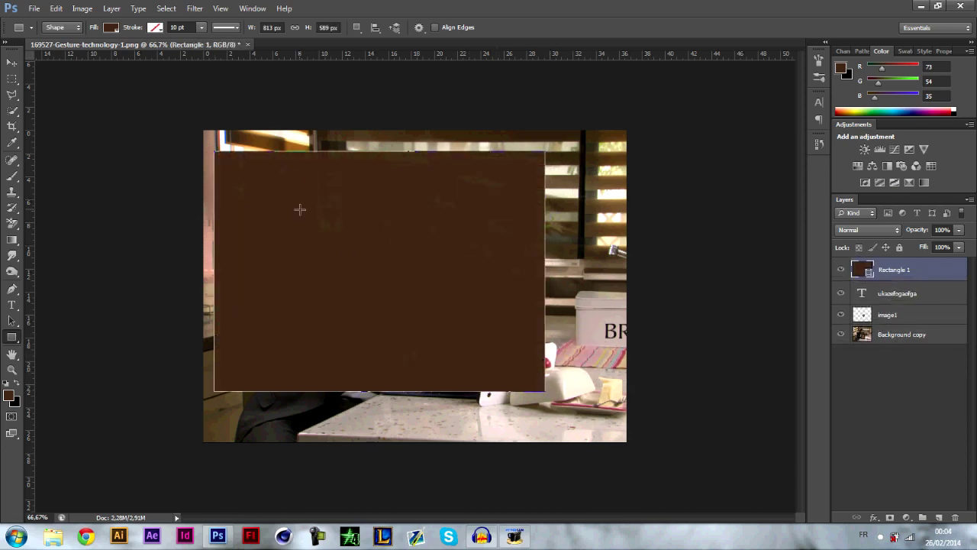
{"action": "left_click", "coordinate": [12, 321]}
{"action": "left_click_drag", "start_coordinate": [270, 320], "coordinate": [327, 346]}
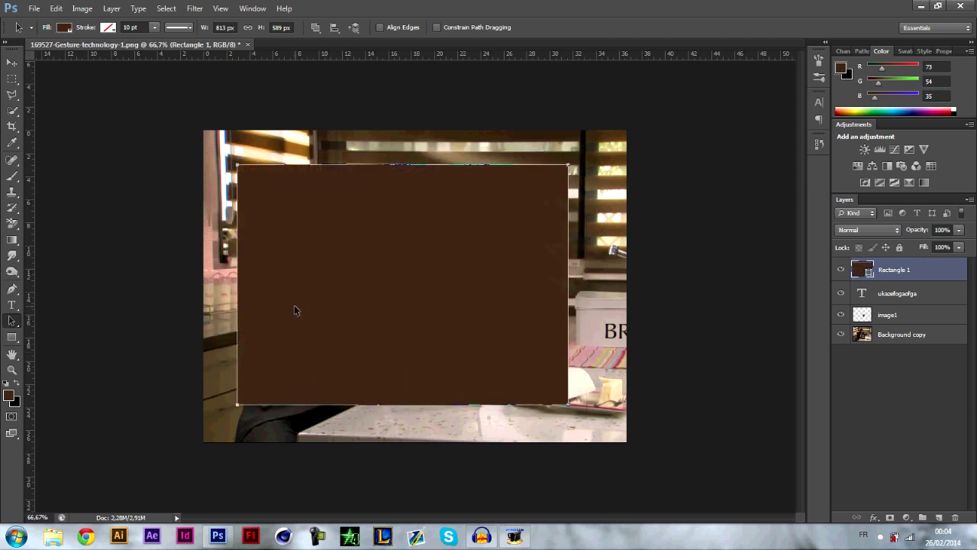
- Convert the rectangle shape layer to a Smart Object
{"action": "left_click", "coordinate": [17, 340]}
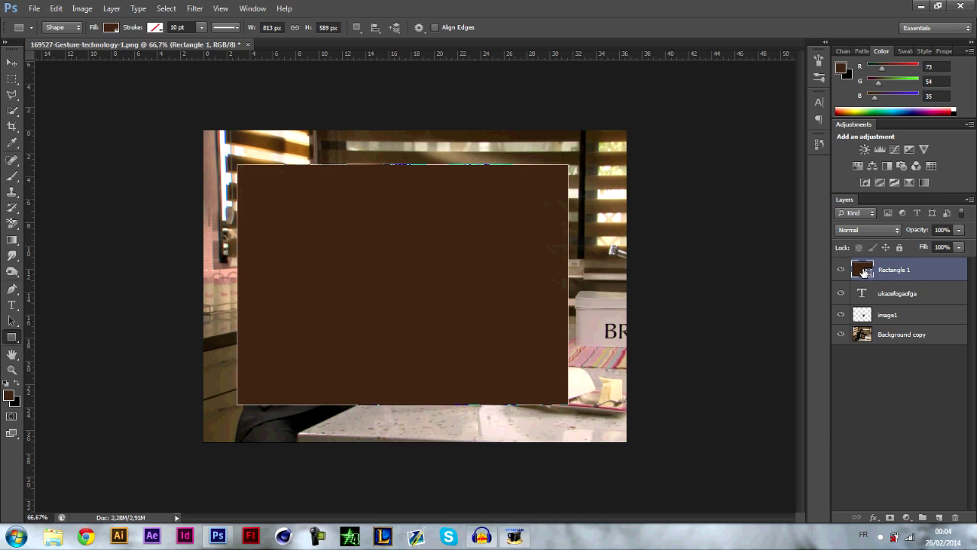
{"action": "right_click", "coordinate": [868, 273]}
{"action": "right_click", "coordinate": [890, 271]}
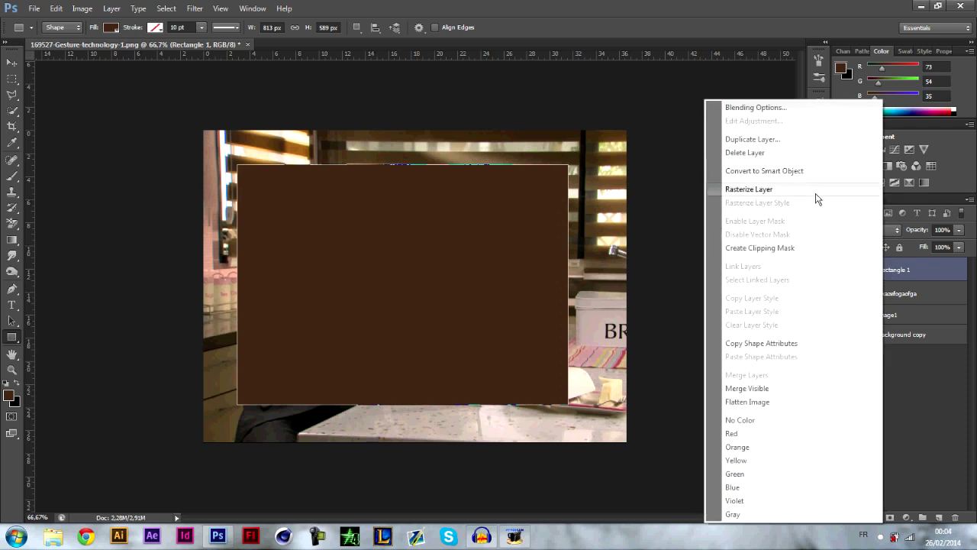
{"action": "left_click", "coordinate": [782, 170]}
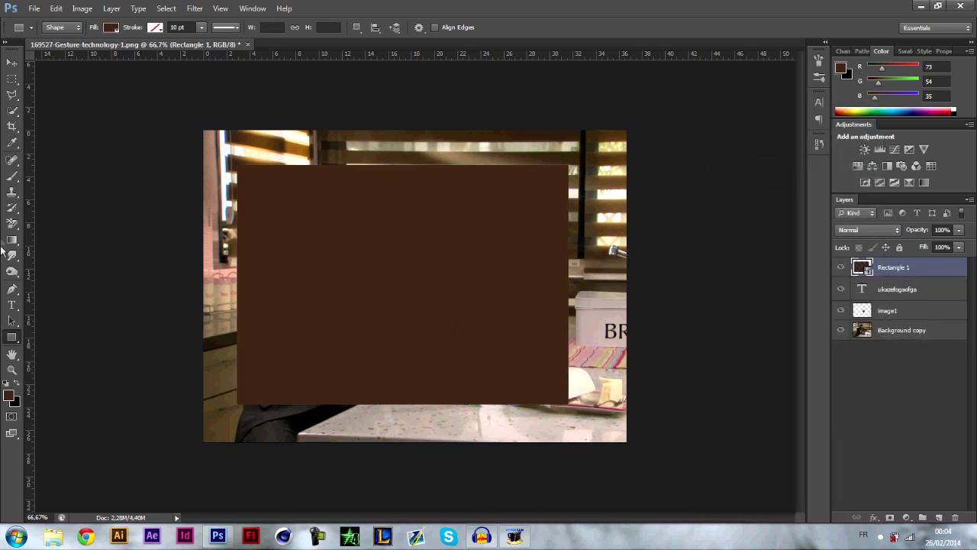
- Rasterize the rectangle's Smart Object so that the Brush tool can paint on it
{"action": "left_click", "coordinate": [12, 176]}
{"action": "left_click", "coordinate": [383, 282]}
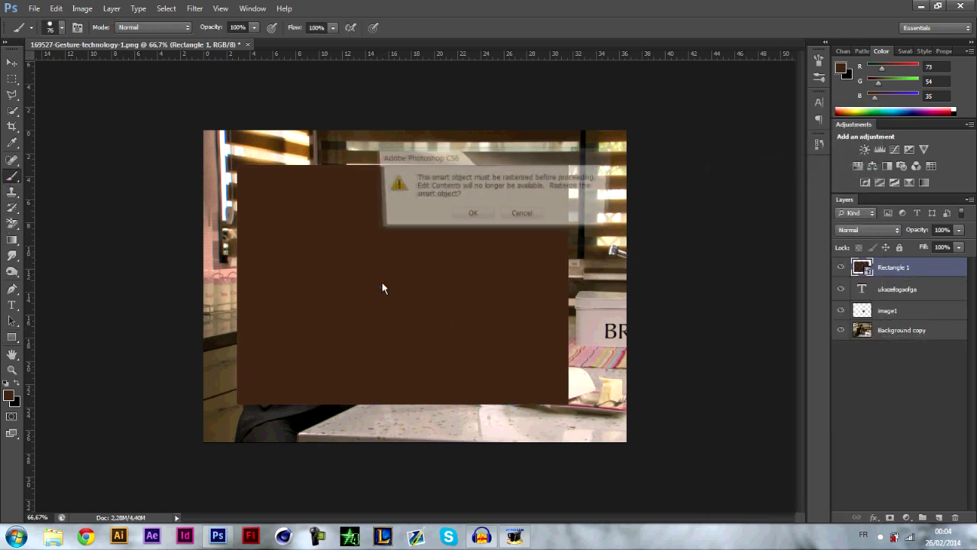
{"action": "left_click", "coordinate": [471, 215]}
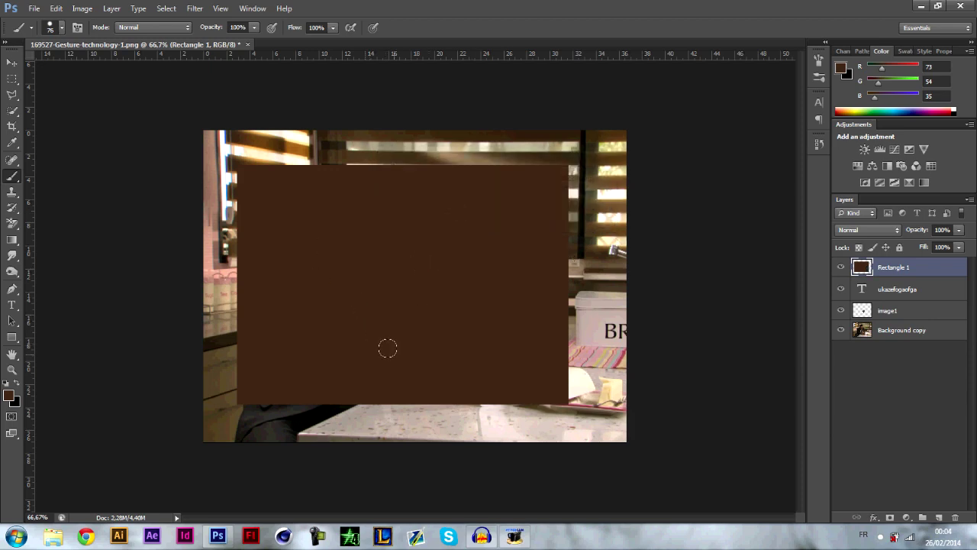
- Set the foreground color to orange (RGB 253, 126, 0) and brush two eyes and a curved smile onto the rectangle
{"action": "left_click", "coordinate": [843, 66]}
{"action": "left_click", "coordinate": [785, 289]}
{"action": "left_click", "coordinate": [916, 281]}
{"action": "left_click_drag", "start_coordinate": [376, 229], "coordinate": [374, 263]}
{"action": "left_click_drag", "start_coordinate": [424, 212], "coordinate": [436, 259]}
{"action": "mouse_move", "coordinate": [330, 298]}
{"action": "left_mouse_down"}
{"action": "mouse_move", "coordinate": [403, 349]}
{"action": "mouse_move", "coordinate": [507, 289]}
{"action": "left_mouse_up"}
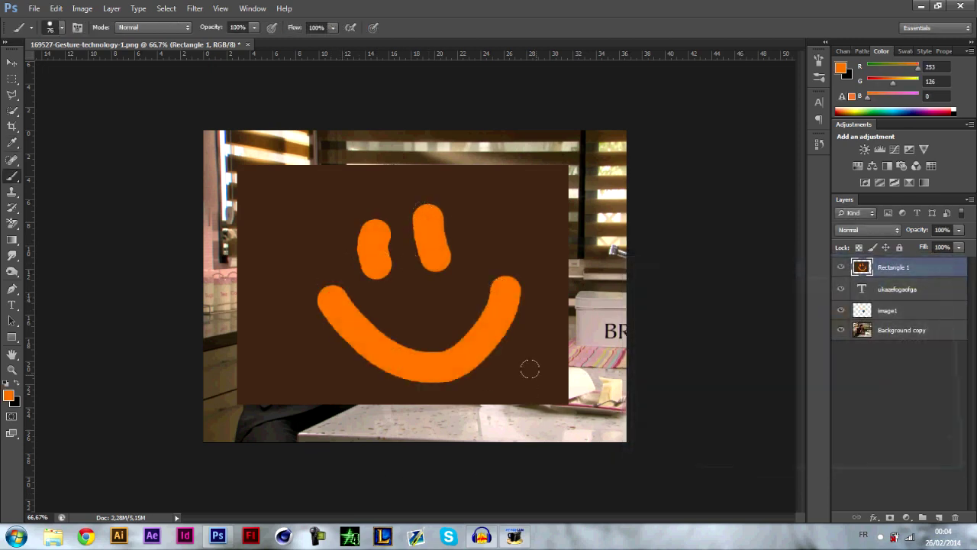
- Inspect the painted smiley at 200% zoom using the Hand tool, and restore the view to 66.7%
{"action": "left_click", "coordinate": [13, 354]}
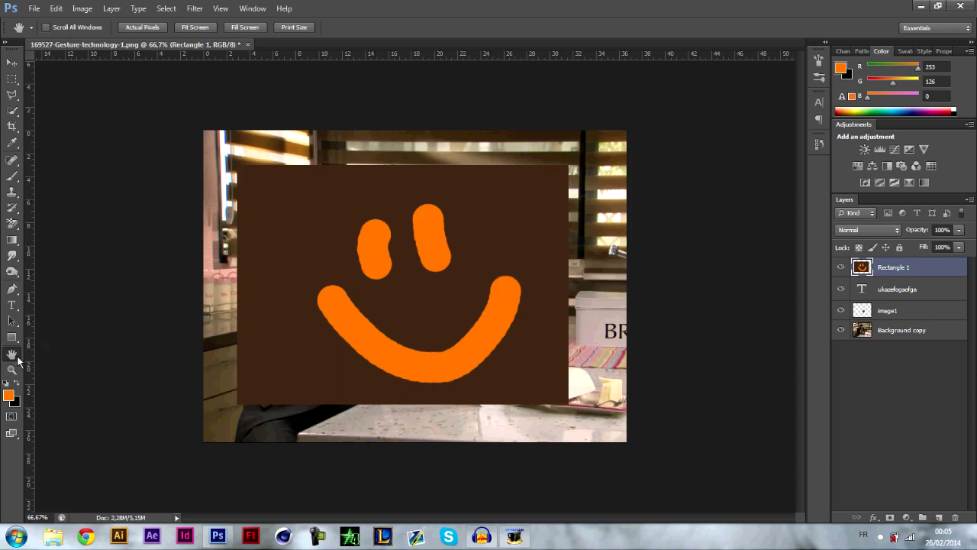
{"action": "key", "text": "ctrl+plus"}
{"action": "key", "text": "ctrl+plus"}
{"action": "left_click_drag", "start_coordinate": [285, 307], "coordinate": [255, 265]}
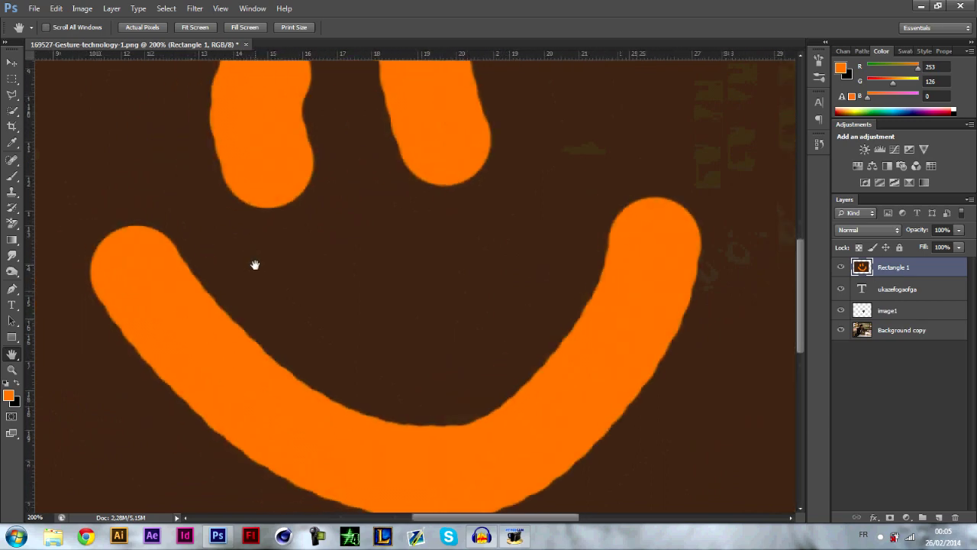
{"action": "key", "text": "ctrl+minus"}
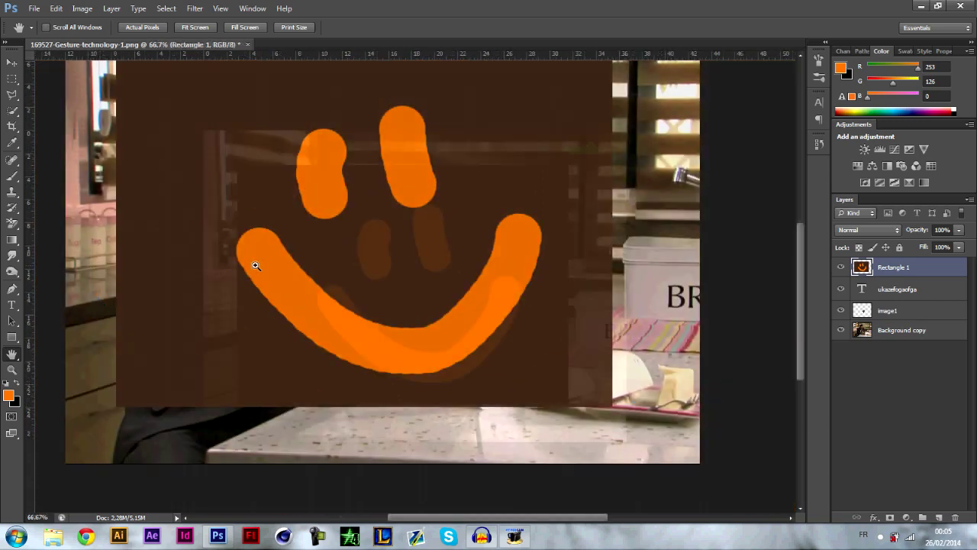
{"action": "key", "text": "ctrl+minus"}
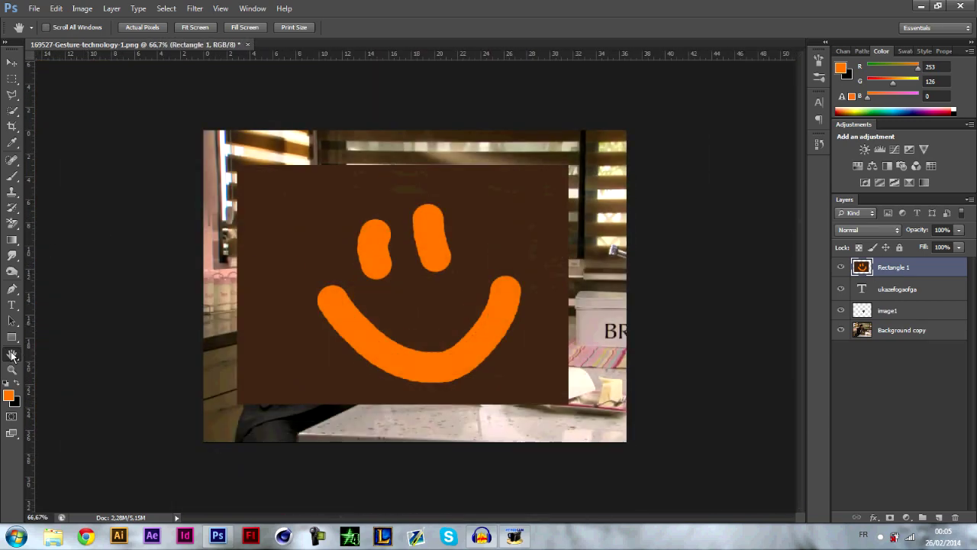
- Try to rotate the canvas view with the Rotate View tool, with and without the rectangle layer selected, and return to the Hand tool
{"action": "left_click", "coordinate": [12, 356]}
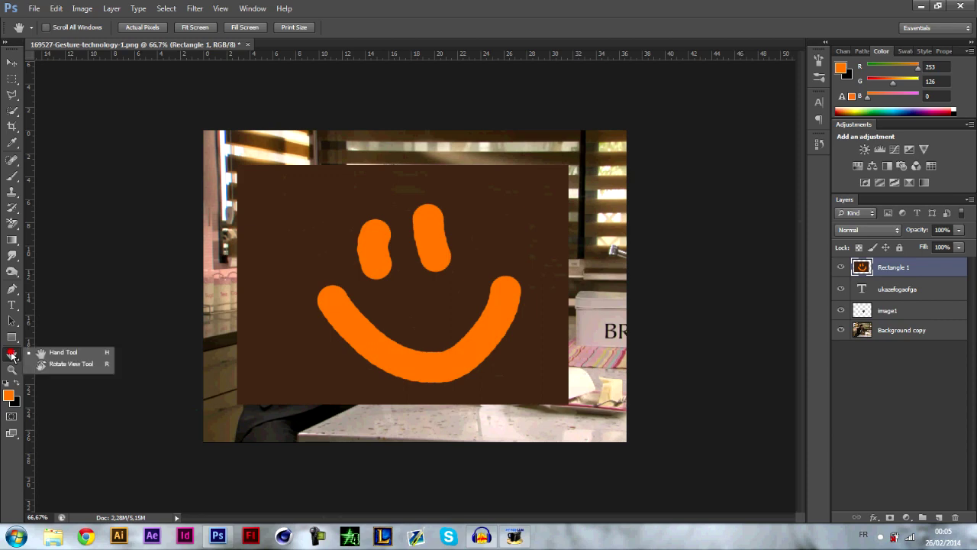
{"action": "left_click", "coordinate": [67, 365]}
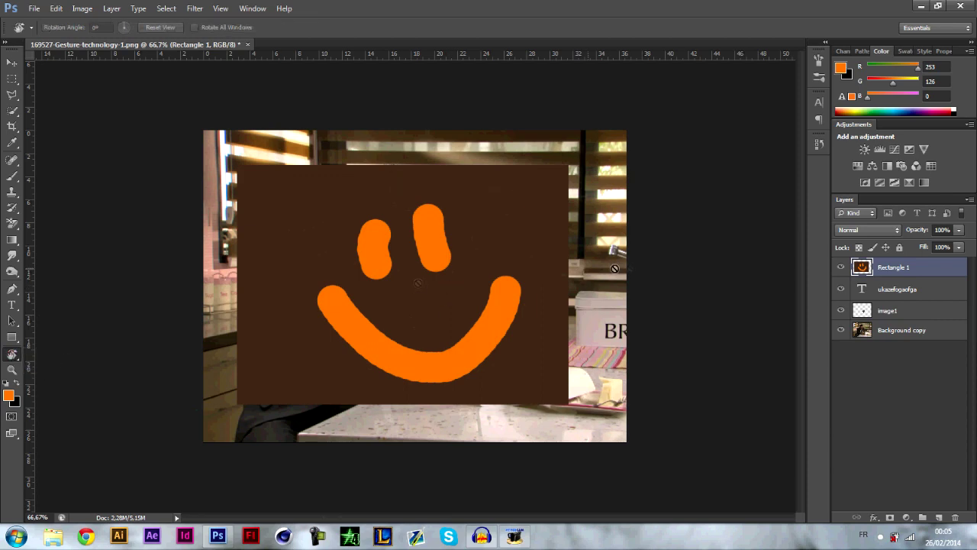
{"action": "scroll", "coordinate": [418, 292], "scroll_direction": "up", "scroll_amount": 2}
{"action": "left_click", "coordinate": [381, 300]}
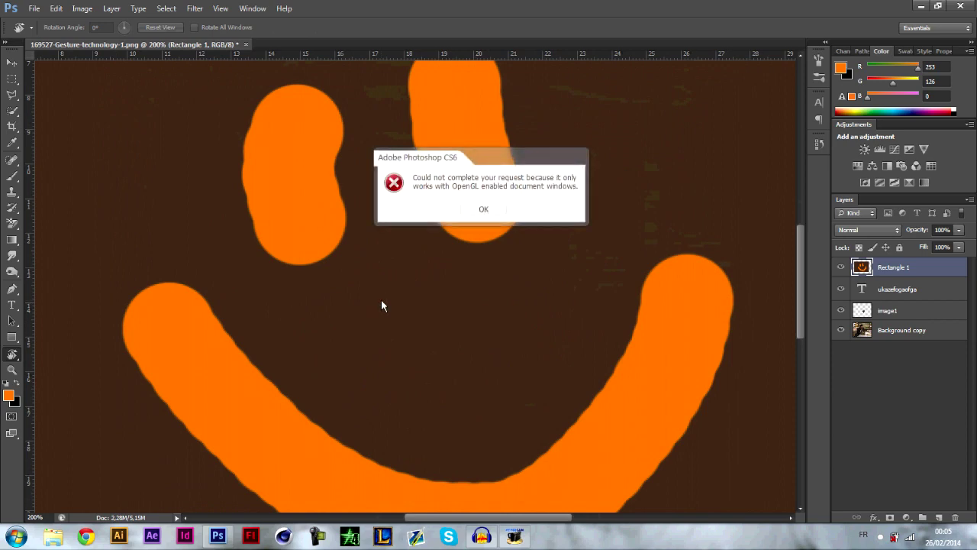
{"action": "left_click", "coordinate": [482, 211]}
{"action": "scroll", "coordinate": [484, 212], "scroll_direction": "down", "scroll_amount": 3}
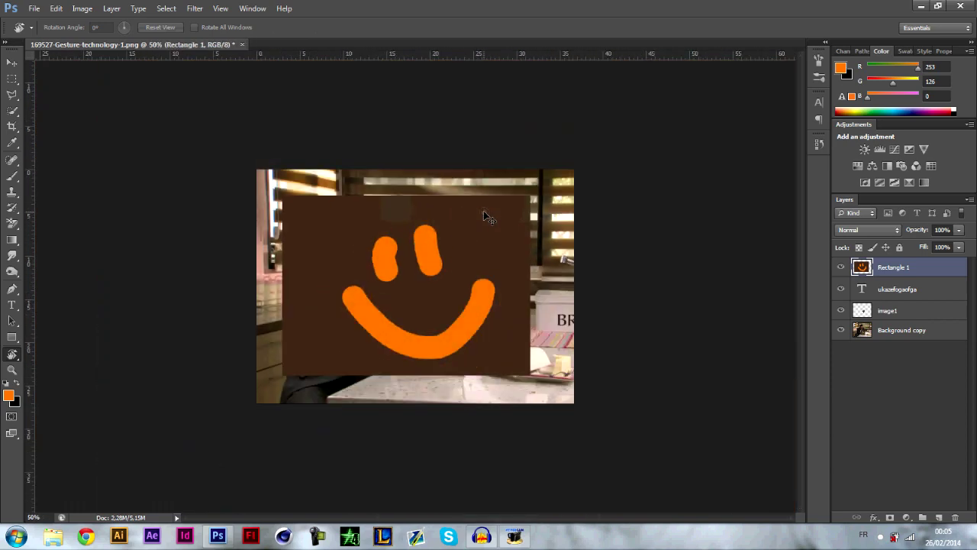
{"action": "left_click", "coordinate": [882, 409]}
{"action": "left_click", "coordinate": [437, 293]}
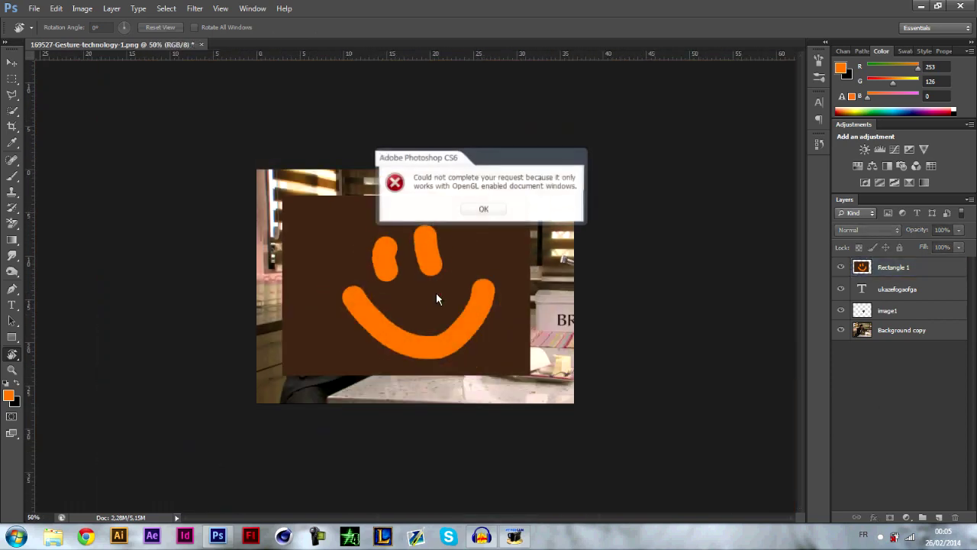
{"action": "left_click", "coordinate": [503, 208]}
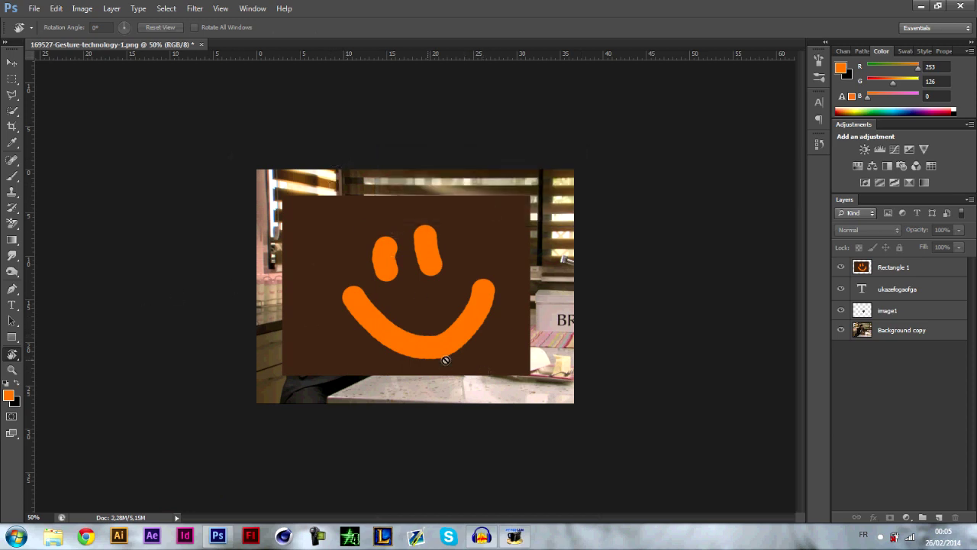
{"action": "left_click_drag", "start_coordinate": [17, 356], "coordinate": [40, 353]}
{"action": "left_click", "coordinate": [11, 356]}
{"action": "left_click", "coordinate": [41, 354]}
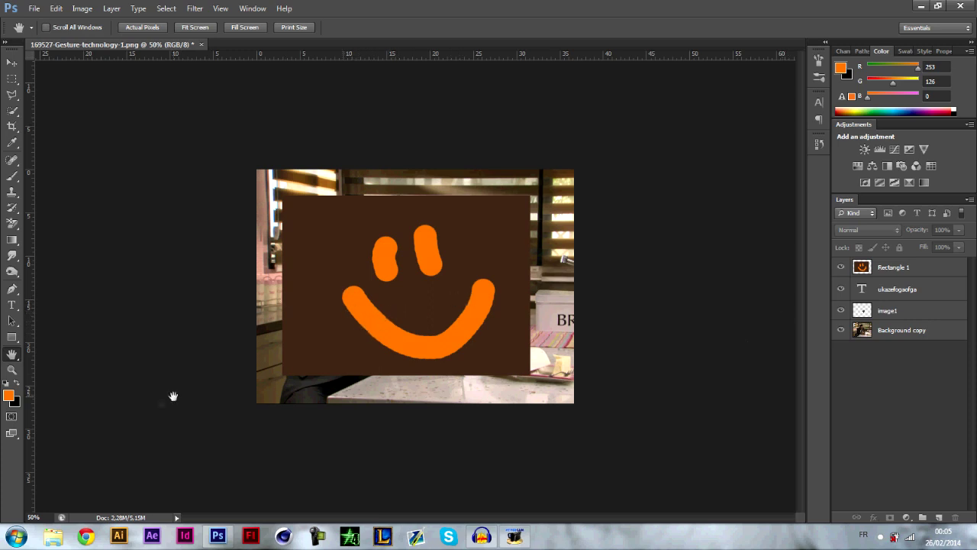
- Magnify a marked area around the smile with the Zoom tool, and zoom back out to 66.7%
{"action": "left_click", "coordinate": [11, 369]}
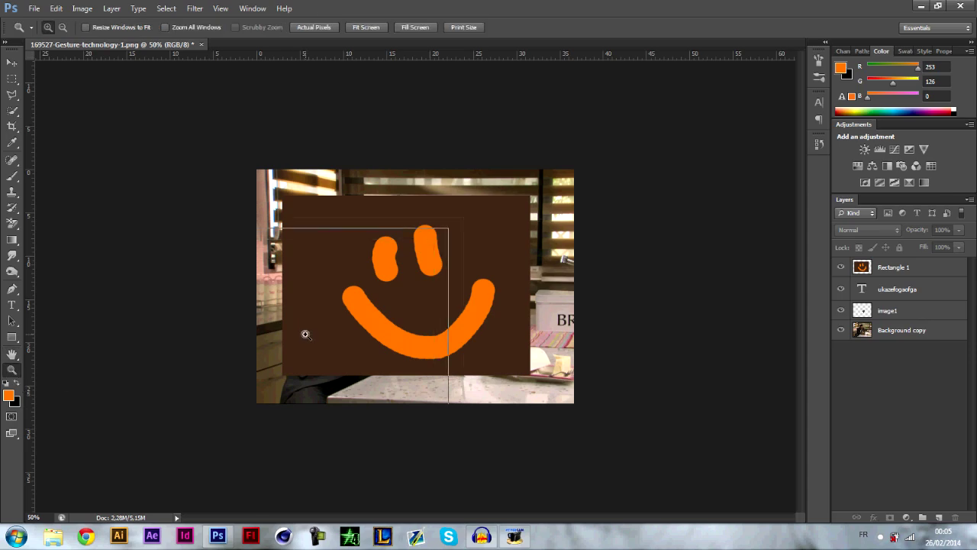
{"action": "left_click", "coordinate": [305, 332]}
{"action": "left_click", "coordinate": [331, 323]}
{"action": "left_click_drag", "start_coordinate": [331, 208], "coordinate": [713, 493]}
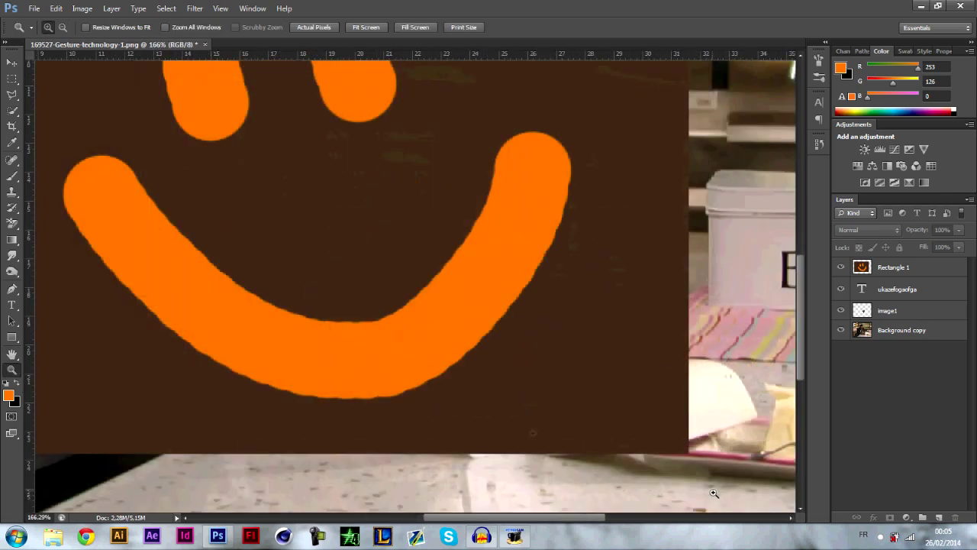
{"action": "left_click", "coordinate": [421, 336], "text": "alt"}
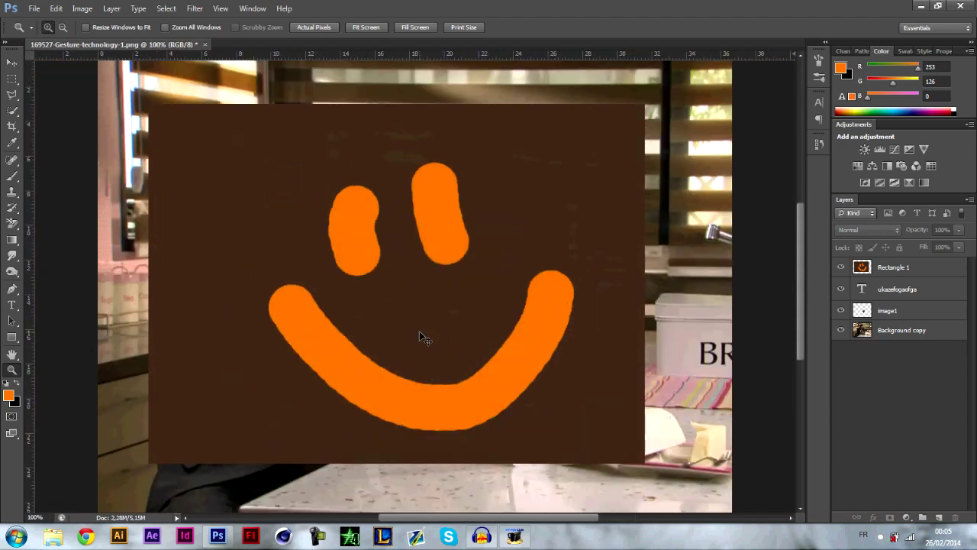
{"action": "left_click", "coordinate": [419, 331]}
{"action": "left_click", "coordinate": [419, 331], "text": "alt"}
{"action": "left_click", "coordinate": [420, 330]}
{"action": "left_click", "coordinate": [419, 331], "text": "alt"}
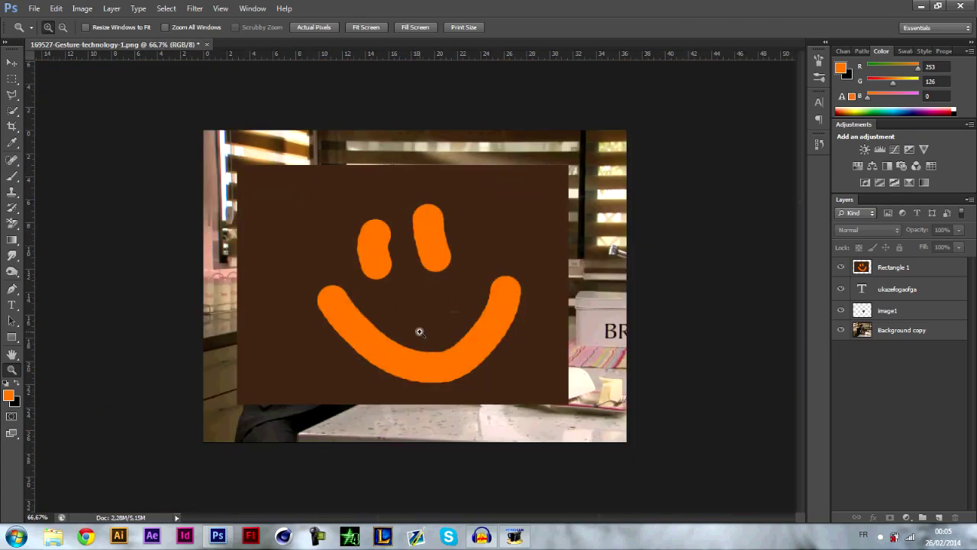
- Examine the smiley's eyes and smile at several magnifications with the Zoom tool, and reduce the view to 66.7% again
{"action": "left_click", "coordinate": [414, 320]}
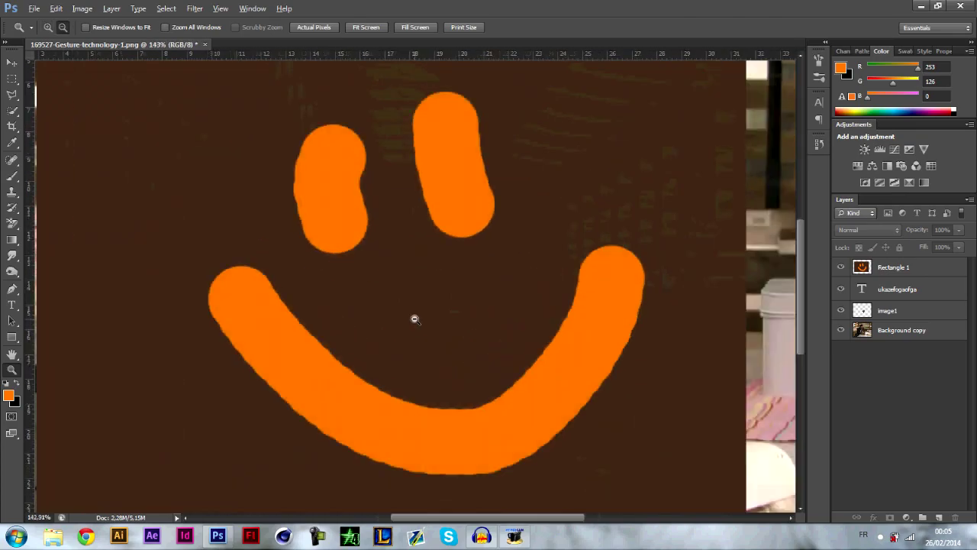
{"action": "left_click", "coordinate": [414, 319], "text": "alt"}
{"action": "left_click", "coordinate": [415, 319]}
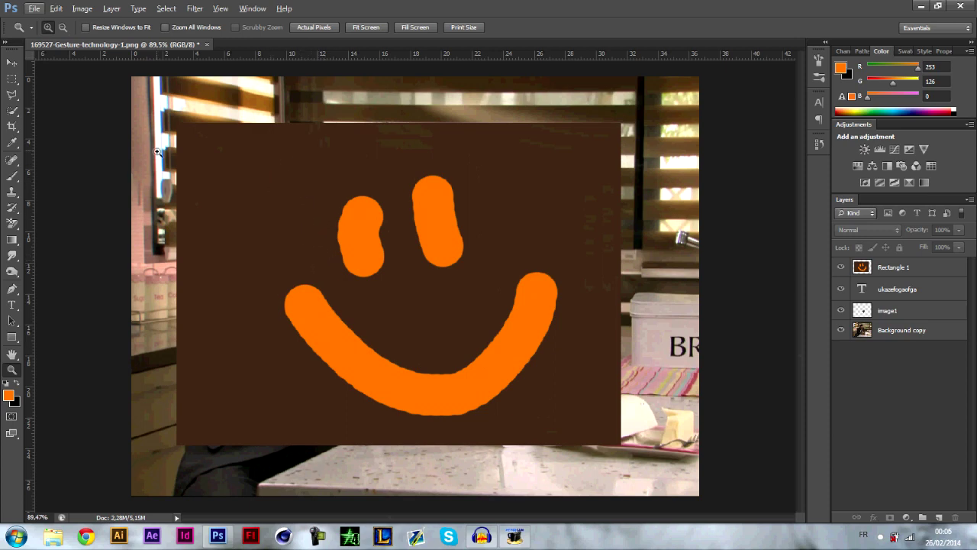
{"action": "left_click", "coordinate": [348, 226]}
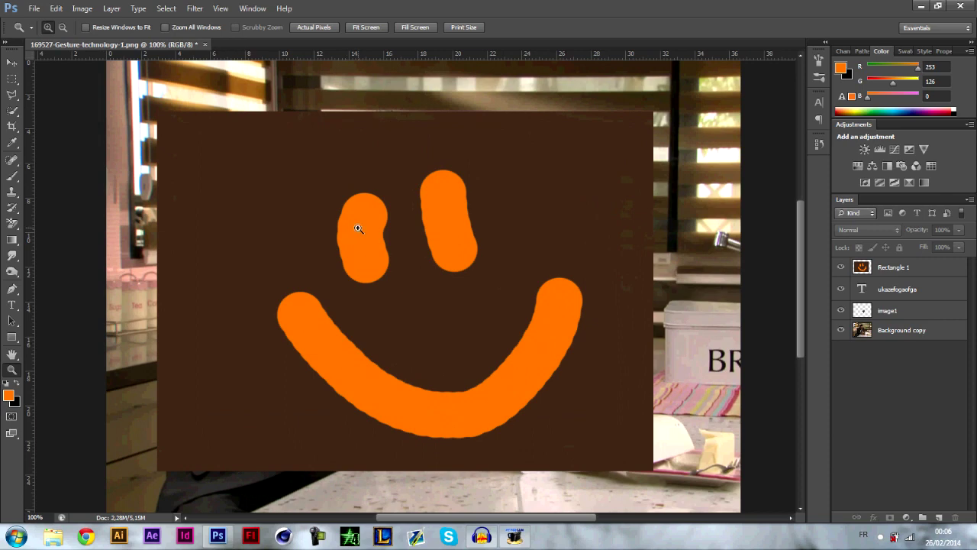
{"action": "right_click", "coordinate": [361, 223]}
{"action": "left_click", "coordinate": [344, 219]}
{"action": "left_click_drag", "start_coordinate": [176, 132], "coordinate": [648, 411]}
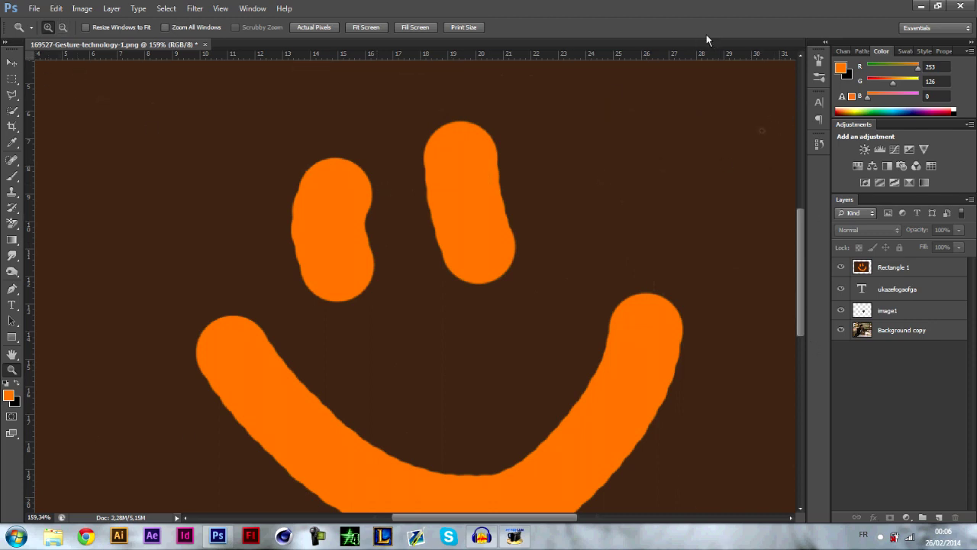
{"action": "left_click", "coordinate": [411, 221], "text": "alt"}
{"action": "left_click", "coordinate": [411, 222], "text": "alt"}
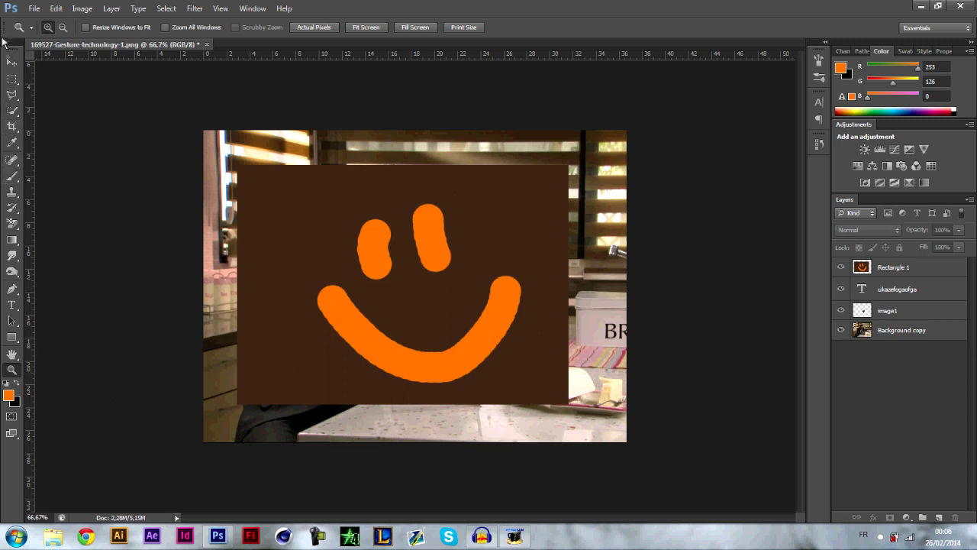
- Delete the rectangle layer with the smiley, the text layer and the image1 layer, keeping only the photo layer
{"action": "left_click", "coordinate": [13, 62]}
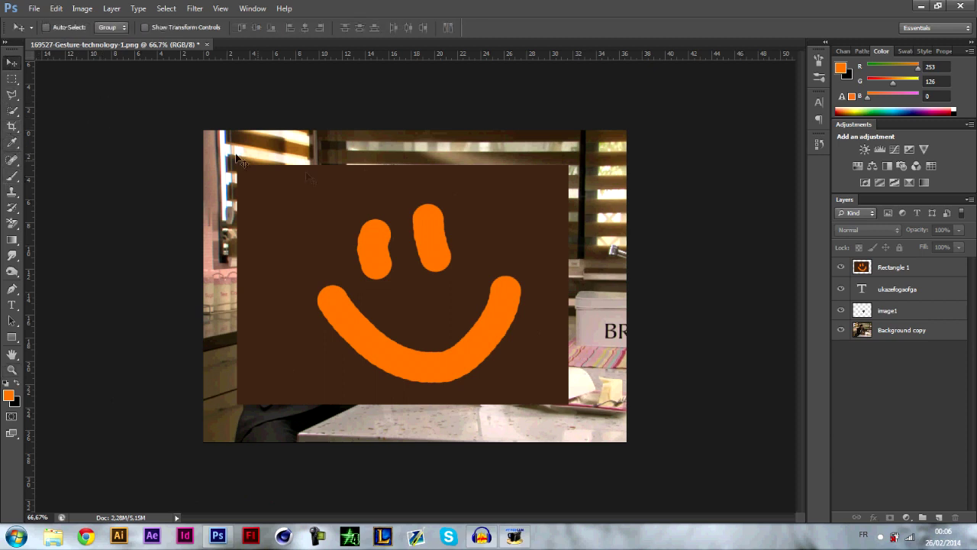
{"action": "left_click", "coordinate": [888, 269]}
{"action": "key", "text": "Delete"}
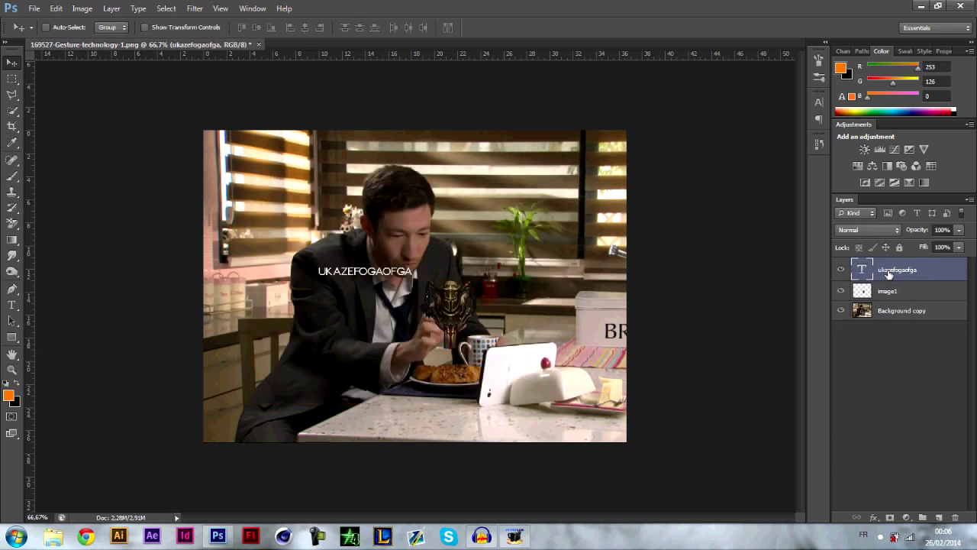
{"action": "key", "text": "Delete"}
{"action": "mouse_move", "coordinate": [421, 327]}
{"action": "left_mouse_down"}
{"action": "mouse_move", "coordinate": [439, 320]}
{"action": "mouse_move", "coordinate": [432, 305]}
{"action": "mouse_move", "coordinate": [425, 311]}
{"action": "left_mouse_up"}
{"action": "key", "text": "Delete"}
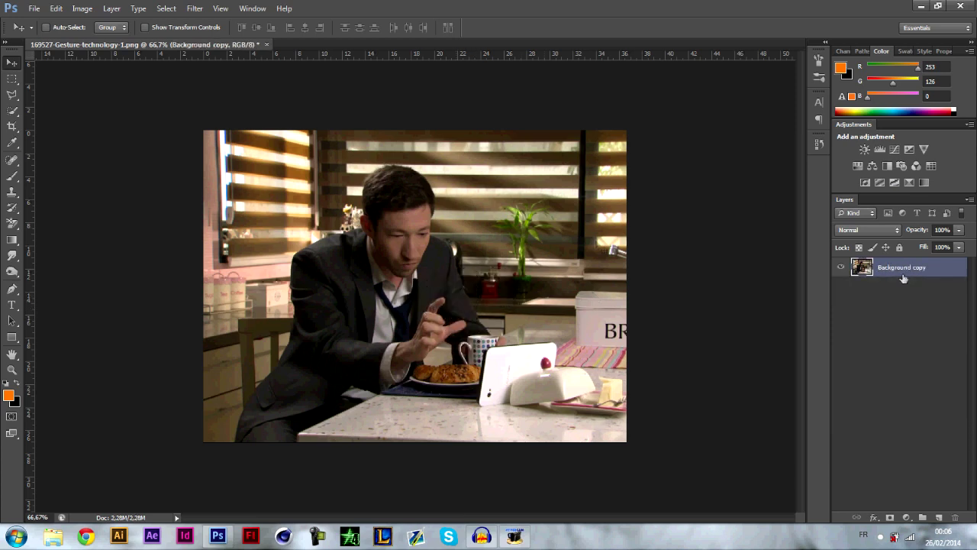
- Place image1.jpg at its default size as a Smart Object above the photo, and delete the placed layer
{"action": "left_click", "coordinate": [32, 11]}
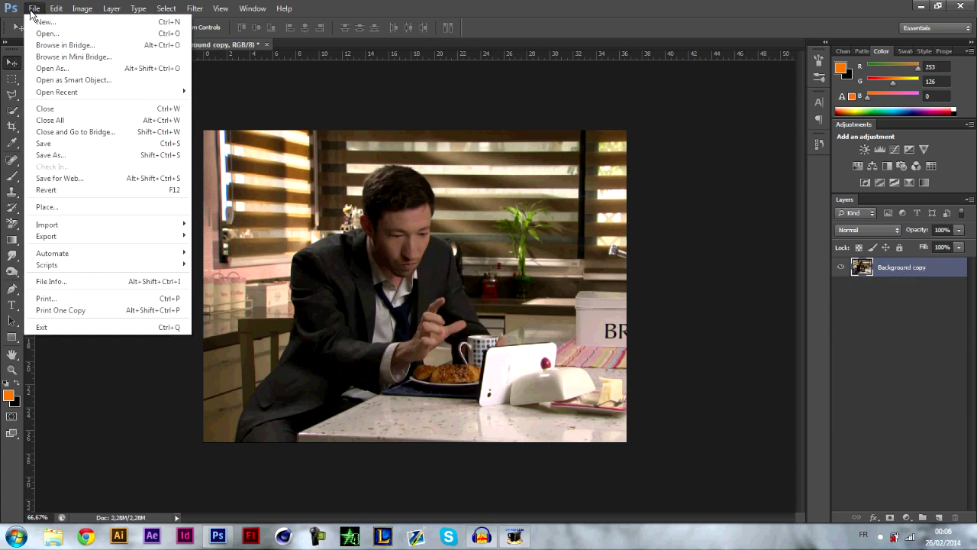
{"action": "left_click", "coordinate": [93, 207]}
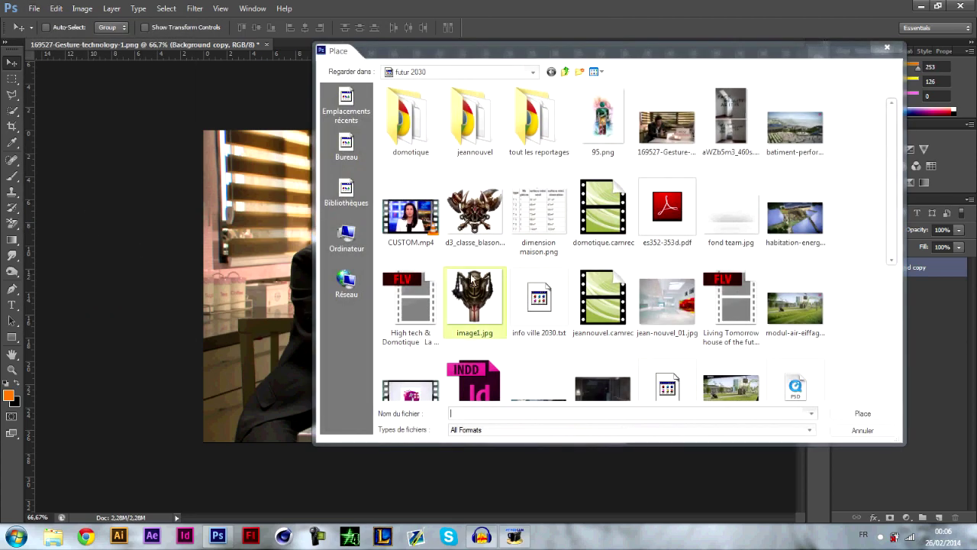
{"action": "left_click", "coordinate": [492, 336]}
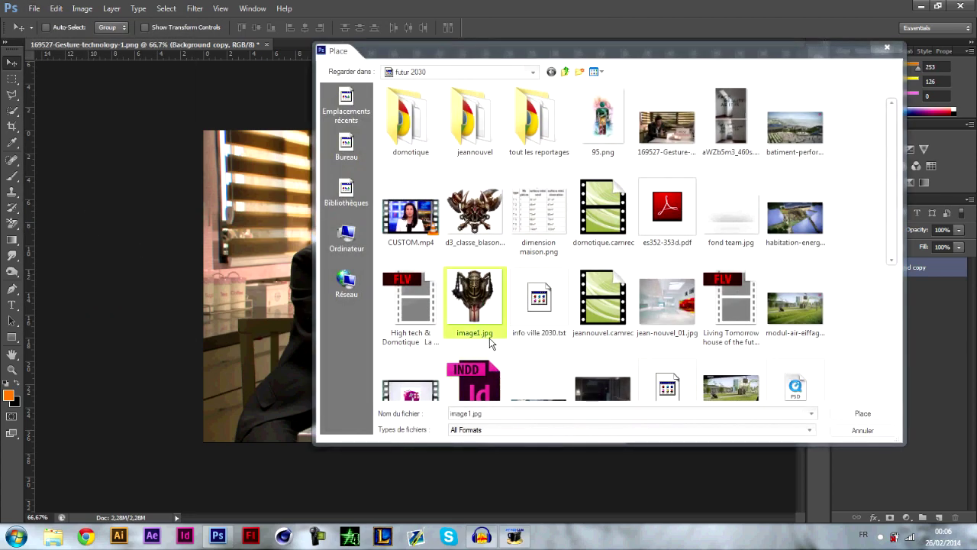
{"action": "left_click", "coordinate": [867, 414]}
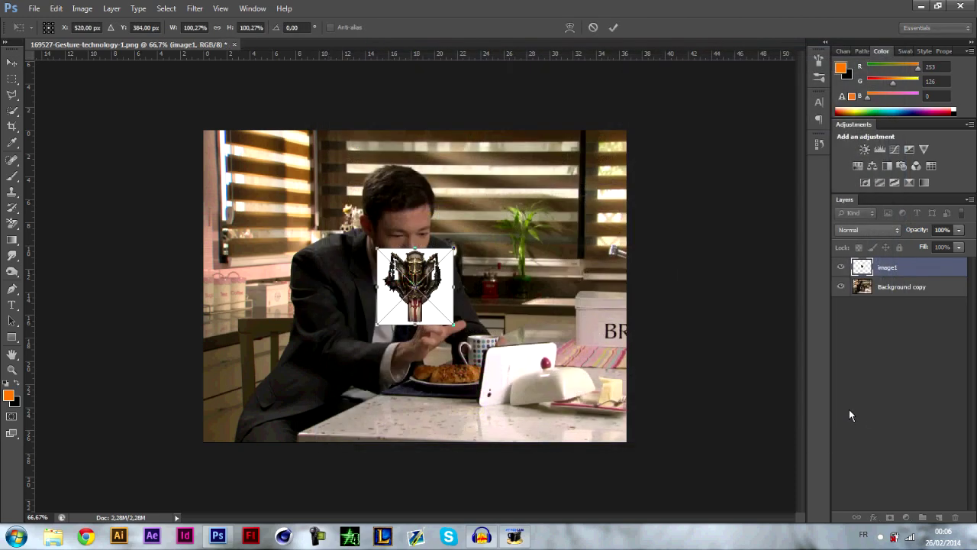
{"action": "left_click", "coordinate": [12, 62]}
{"action": "left_click", "coordinate": [448, 210]}
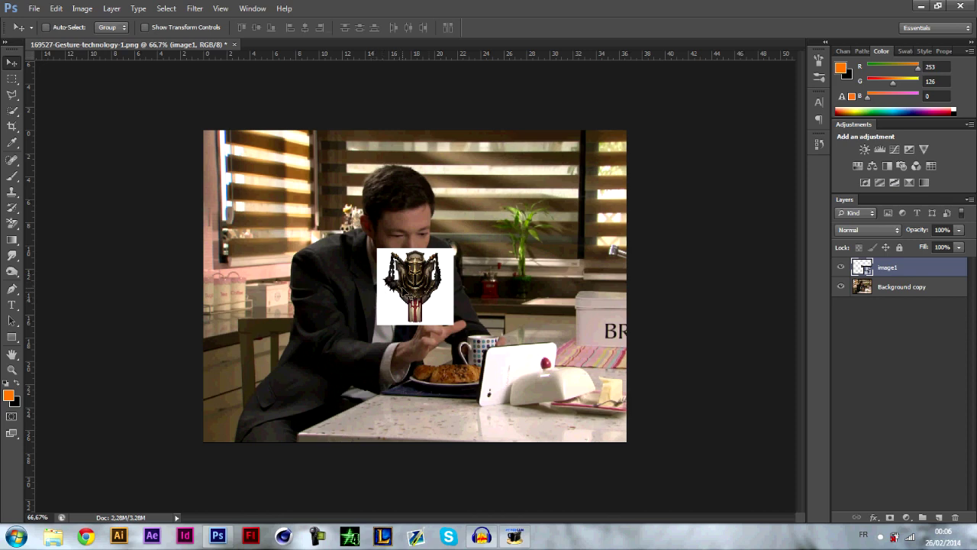
{"action": "left_click_drag", "start_coordinate": [907, 268], "coordinate": [954, 517]}
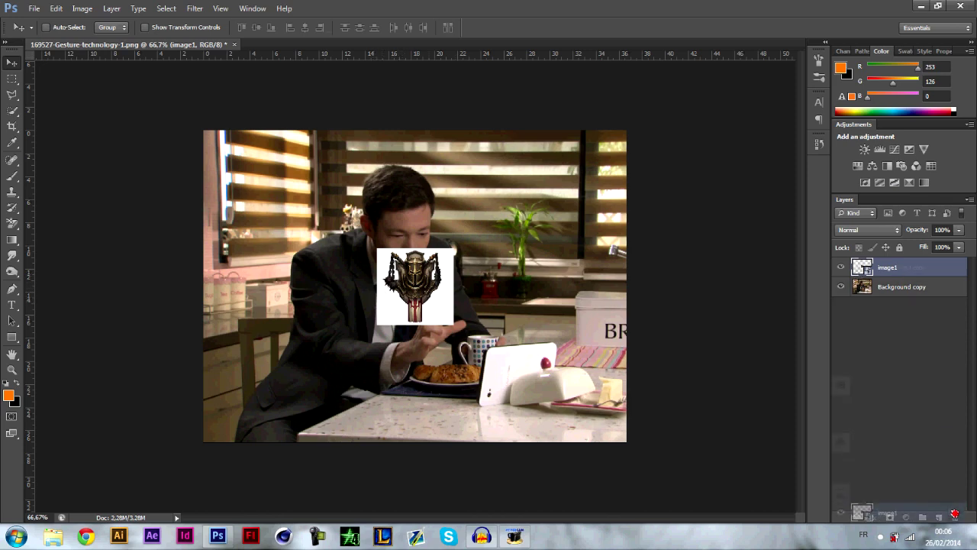
- Place 95.png at its default size over the photo, try moving it with the Move tool, and delete its layer
{"action": "left_click", "coordinate": [34, 8]}
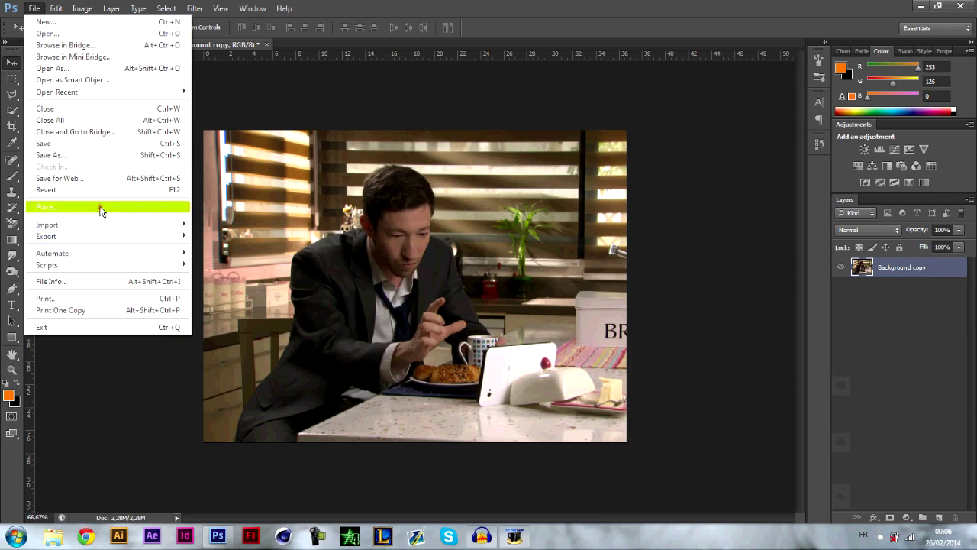
{"action": "left_click", "coordinate": [61, 207]}
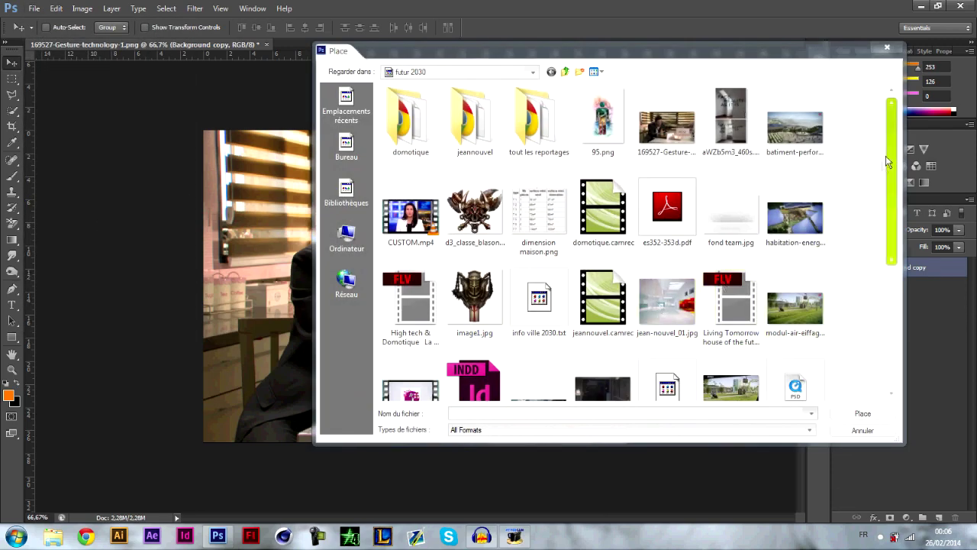
{"action": "left_click", "coordinate": [610, 163]}
{"action": "left_click", "coordinate": [836, 412]}
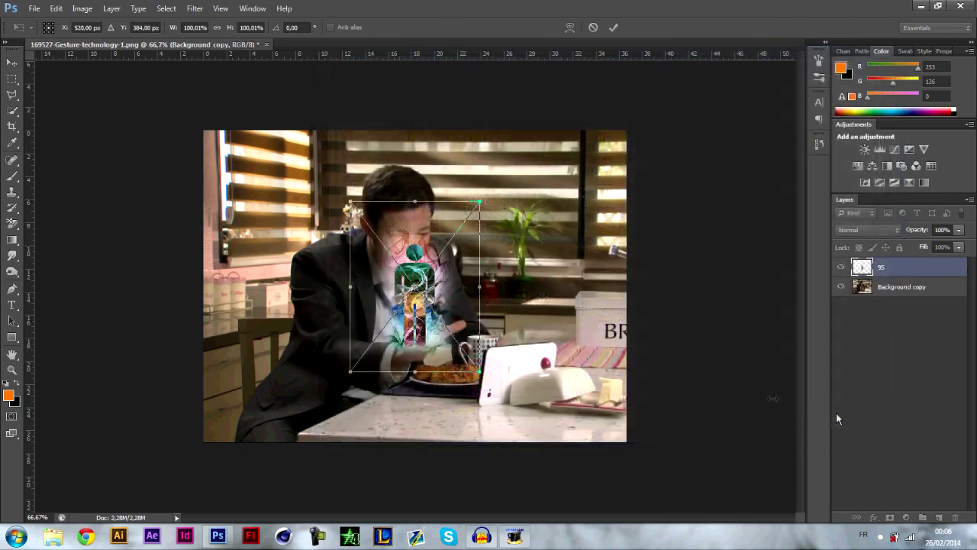
{"action": "left_click", "coordinate": [11, 62]}
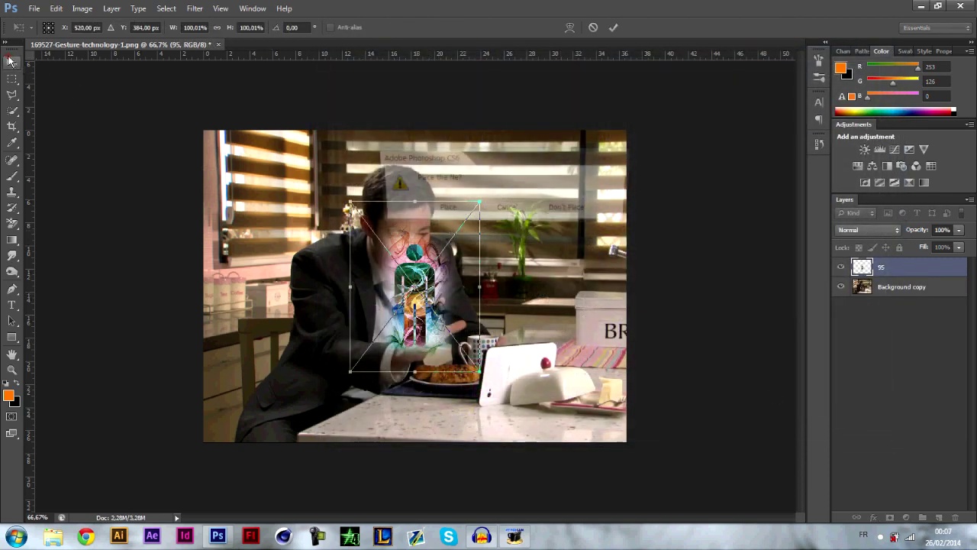
{"action": "left_click", "coordinate": [443, 212]}
{"action": "left_click_drag", "start_coordinate": [442, 291], "coordinate": [382, 278]}
{"action": "key", "text": "Delete"}
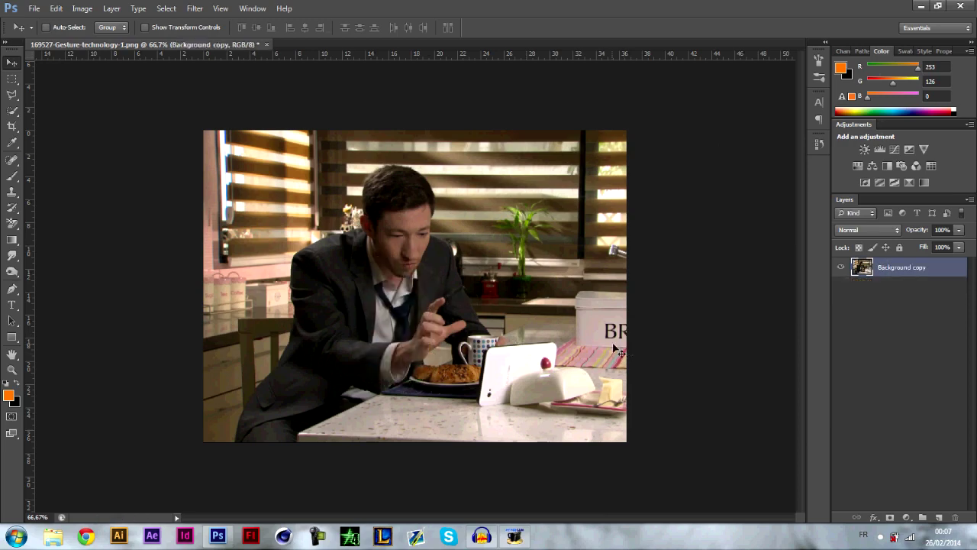
- Place the d3_classe_blason_barbare emblem image over the photo
{"action": "left_click", "coordinate": [35, 10]}
{"action": "left_click", "coordinate": [87, 208]}
{"action": "left_click", "coordinate": [676, 142]}
{"action": "left_click", "coordinate": [741, 138]}
{"action": "left_click", "coordinate": [811, 143]}
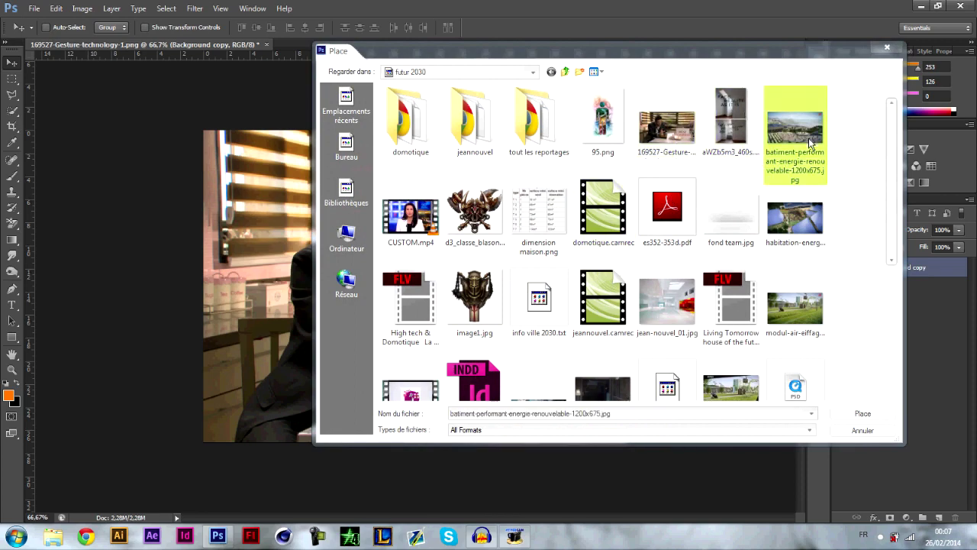
{"action": "left_click", "coordinate": [475, 212]}
{"action": "left_click", "coordinate": [863, 413]}
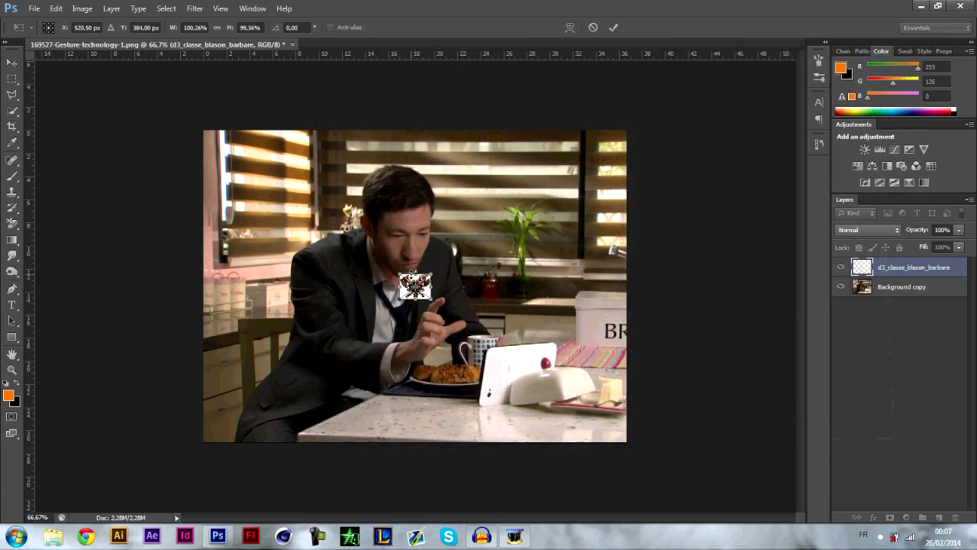
- Enlarge the placed emblem to about 751% width and 744% height, and commit the placement
{"action": "left_click_drag", "start_coordinate": [431, 273], "coordinate": [512, 209]}
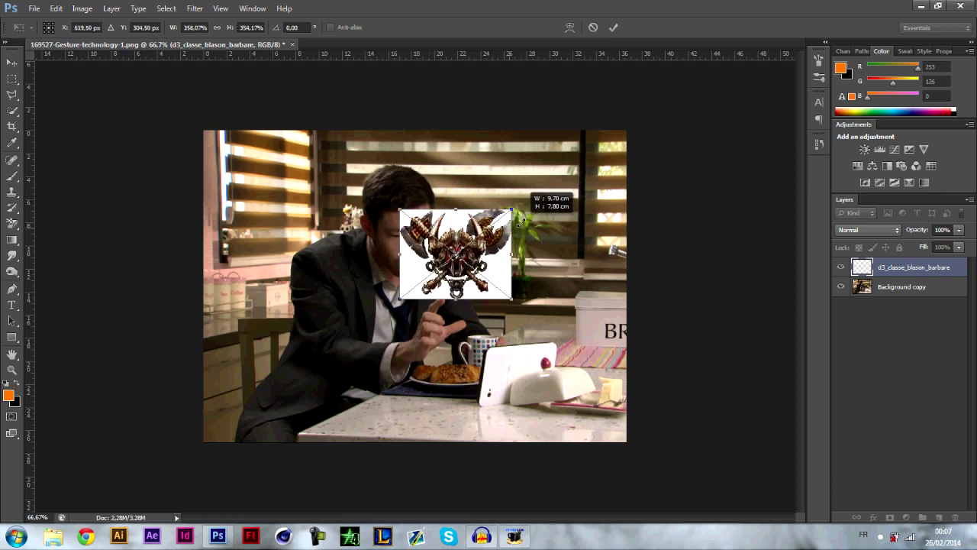
{"action": "left_click_drag", "start_coordinate": [395, 295], "coordinate": [353, 333]}
{"action": "key", "text": "ctrl+z"}
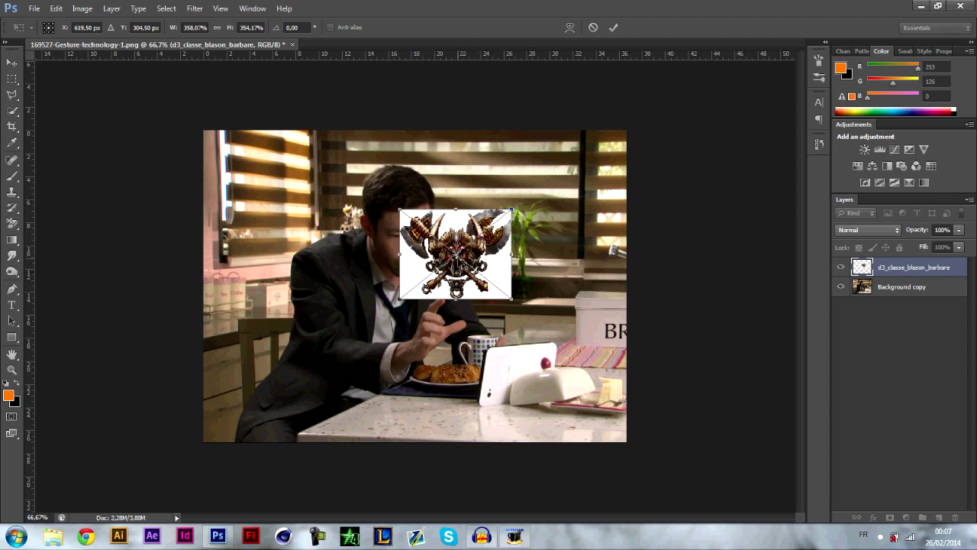
{"action": "left_click_drag", "start_coordinate": [398, 300], "coordinate": [277, 397]}
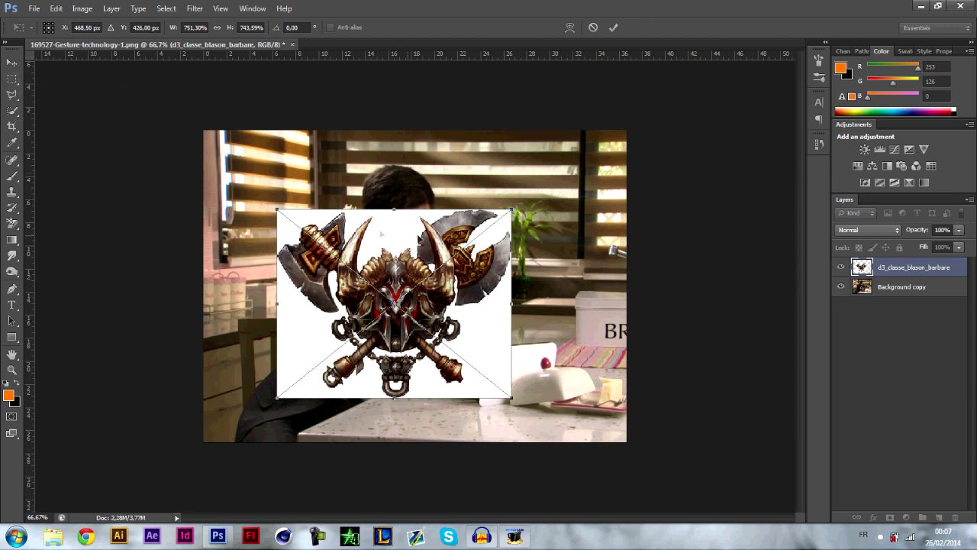
{"action": "left_click", "coordinate": [14, 64]}
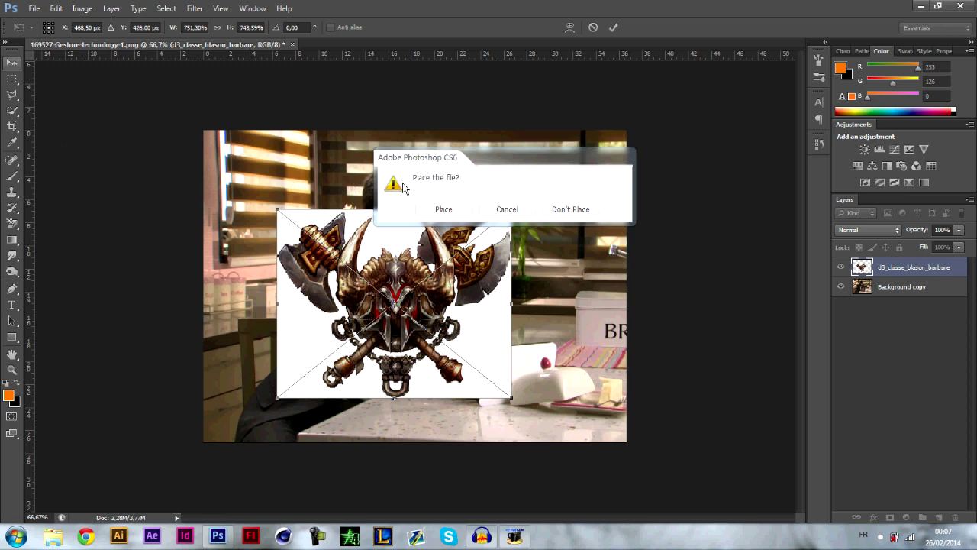
{"action": "left_click", "coordinate": [436, 210]}
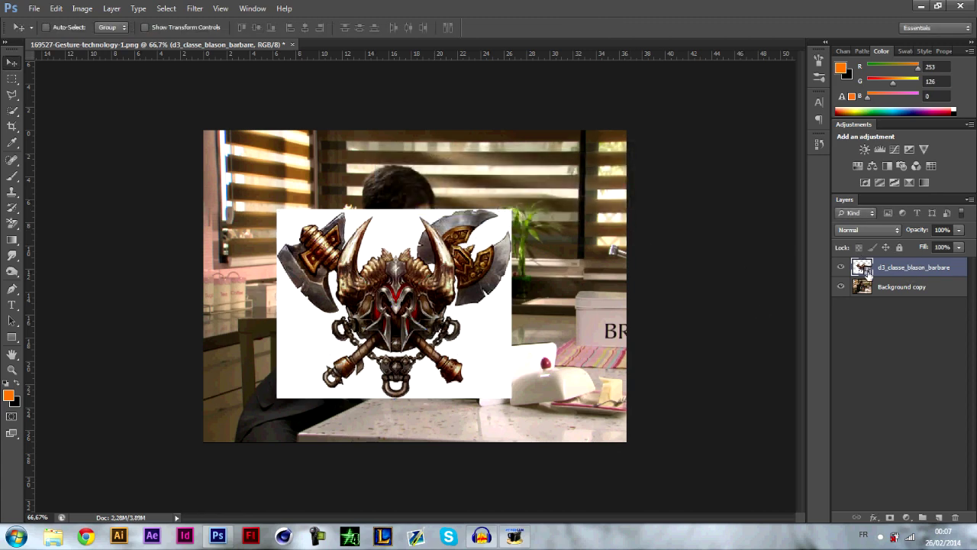
- Rasterize the emblem Smart Object and paint a looping orange freehand brush stroke across it
{"action": "left_click", "coordinate": [12, 176]}
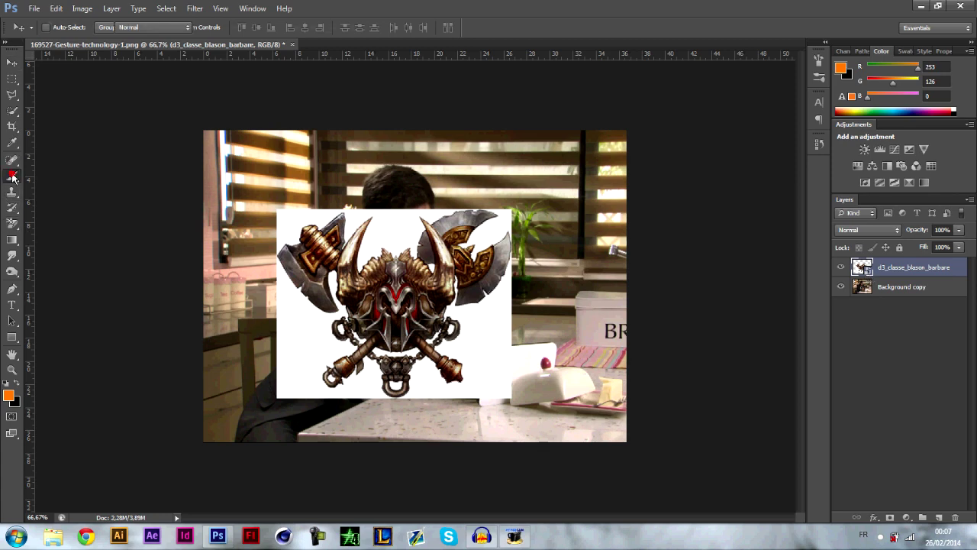
{"action": "left_click", "coordinate": [462, 304]}
{"action": "left_click", "coordinate": [469, 216]}
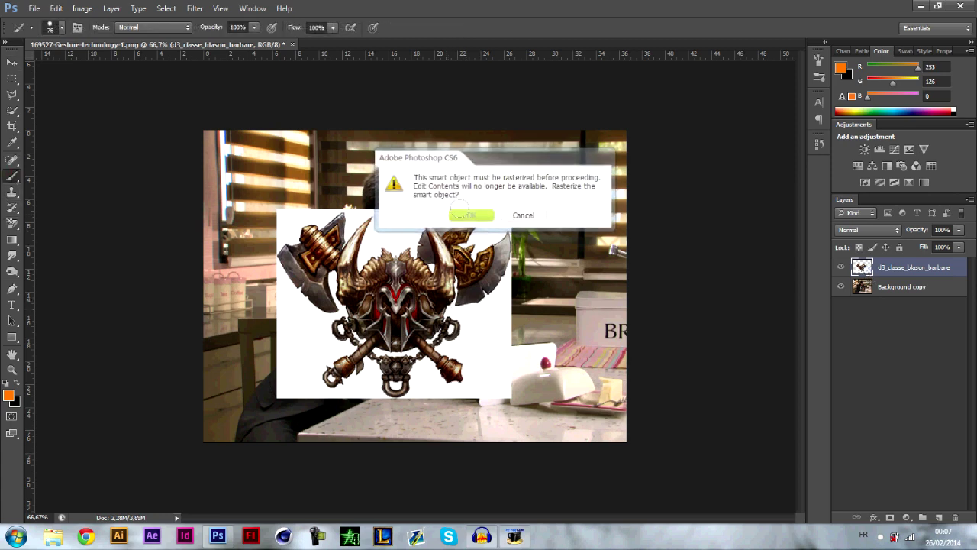
{"action": "mouse_move", "coordinate": [481, 208]}
{"action": "left_mouse_down"}
{"action": "mouse_move", "coordinate": [374, 375]}
{"action": "mouse_move", "coordinate": [458, 256]}
{"action": "left_mouse_up"}
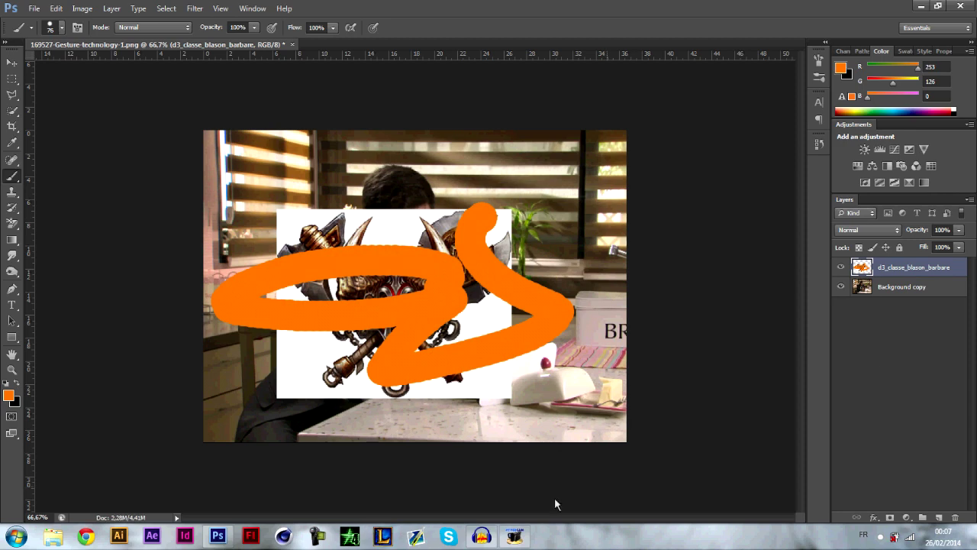
- Undo the brush stroke and the rasterization, and delete the emblem layer
{"action": "key", "text": "ctrl+alt+z"}
{"action": "key", "text": "ctrl+alt+z"}
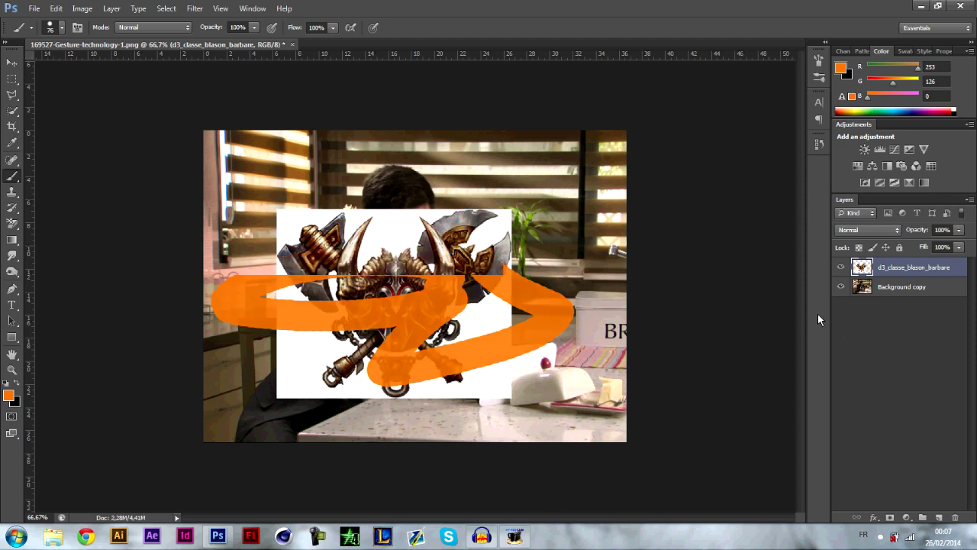
{"action": "left_click_drag", "start_coordinate": [882, 271], "coordinate": [955, 517]}
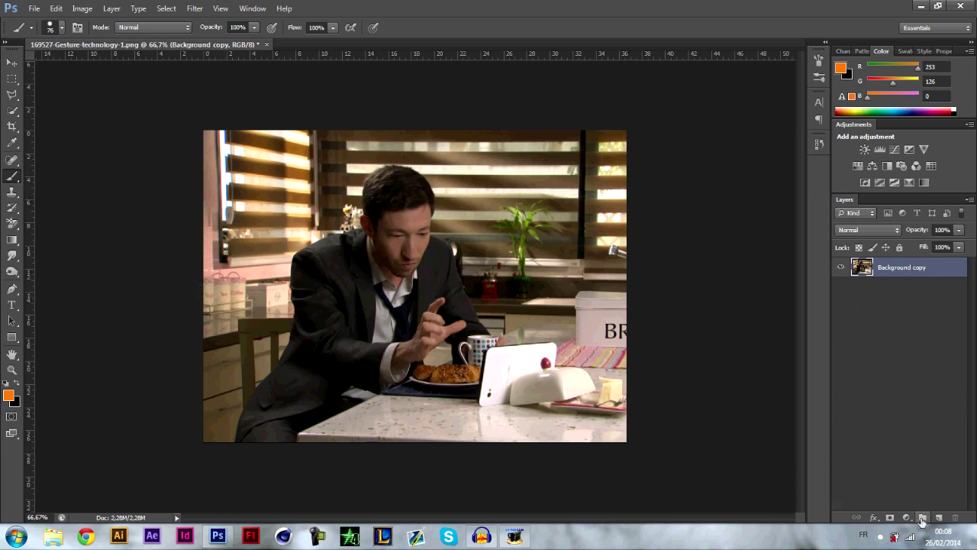
- Create seven new empty layers above the Background copy layer
{"action": "left_click", "coordinate": [939, 518]}
{"action": "left_click", "coordinate": [939, 518]}
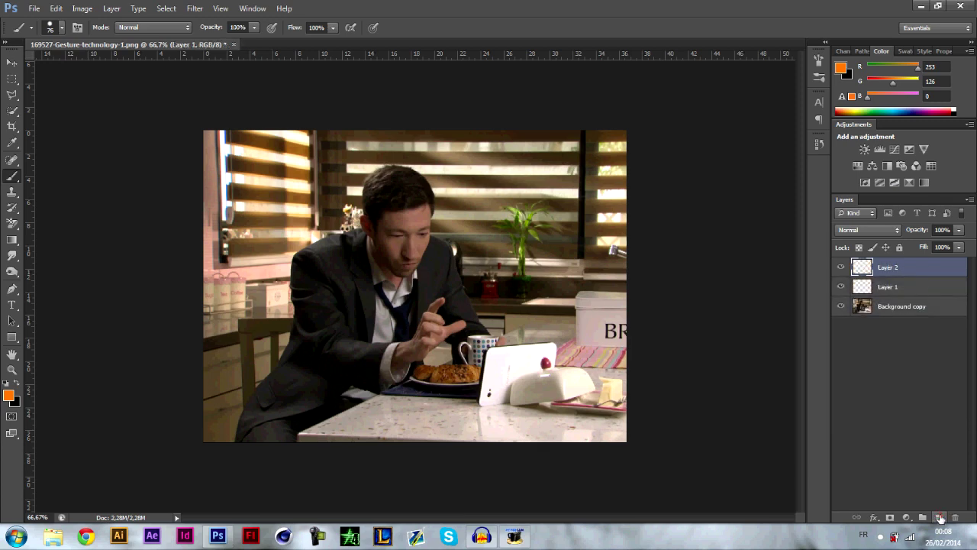
{"action": "left_click", "coordinate": [940, 518]}
{"action": "left_click", "coordinate": [939, 517]}
{"action": "left_click", "coordinate": [939, 518]}
{"action": "left_click", "coordinate": [940, 517]}
{"action": "left_click", "coordinate": [939, 518]}
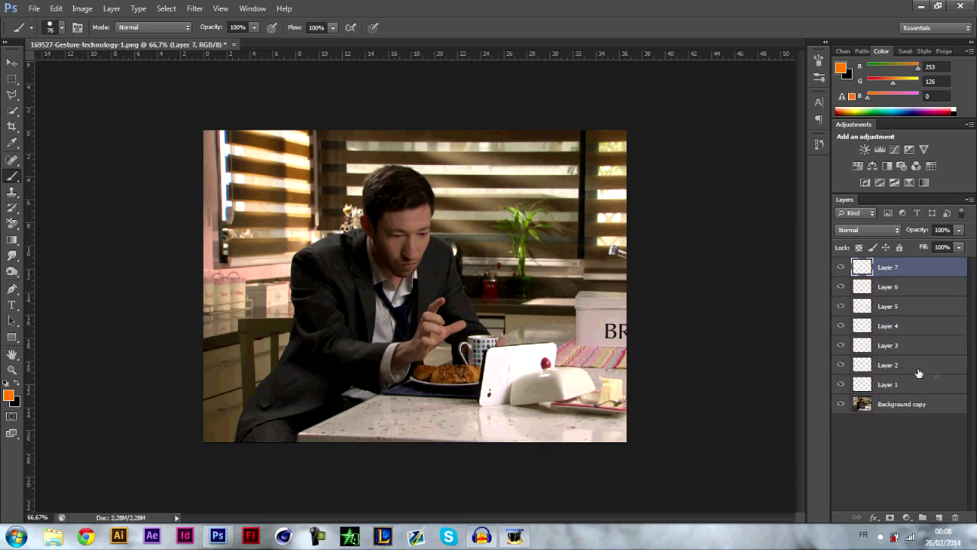
- Create a layer group above the empty layers and name it "calque de l'inutilité"
{"action": "left_click", "coordinate": [924, 517]}
{"action": "double_click", "coordinate": [899, 265]}
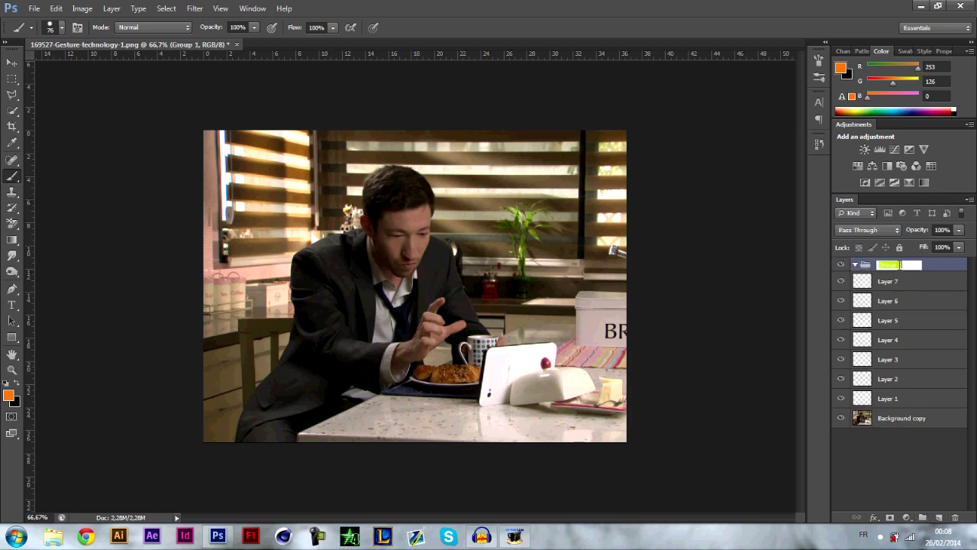
{"action": "type", "text": "calque de l'inutilité"}
{"action": "key", "text": "Return"}
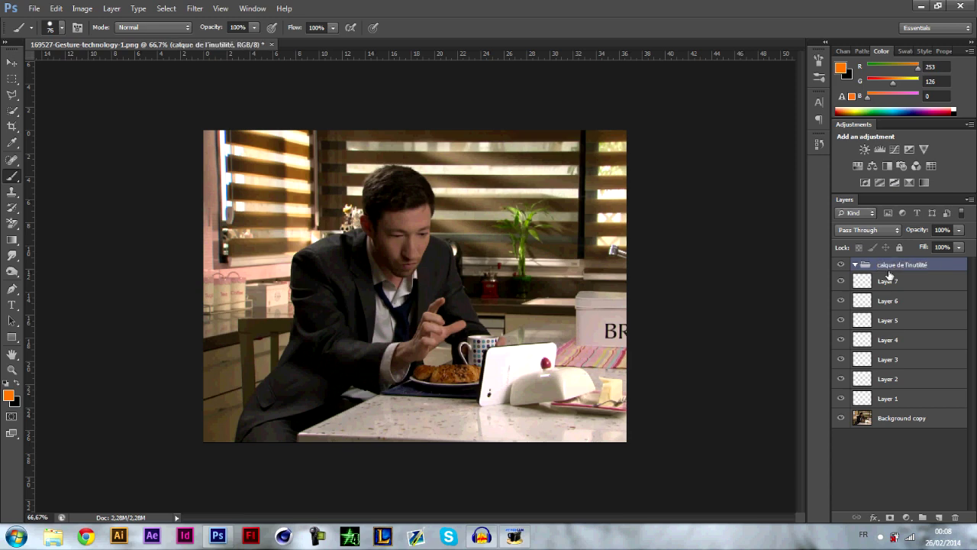
- Try a range selection of Layers 7 to 1, and move only Layers 7, 5, 3 and 1 into the group "calque de l'inutilité"
{"action": "left_click", "coordinate": [886, 286]}
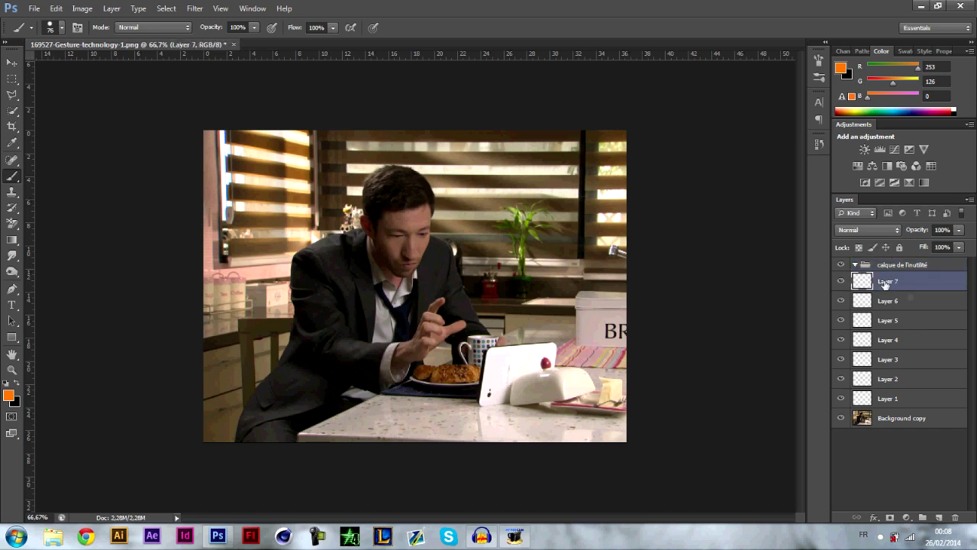
{"action": "left_click", "coordinate": [886, 398], "text": "shift"}
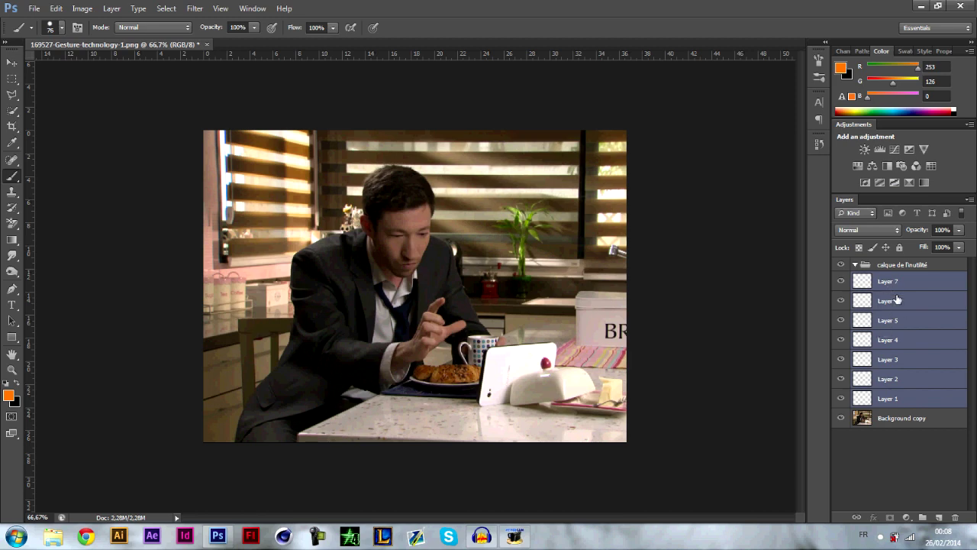
{"action": "left_click", "coordinate": [893, 284]}
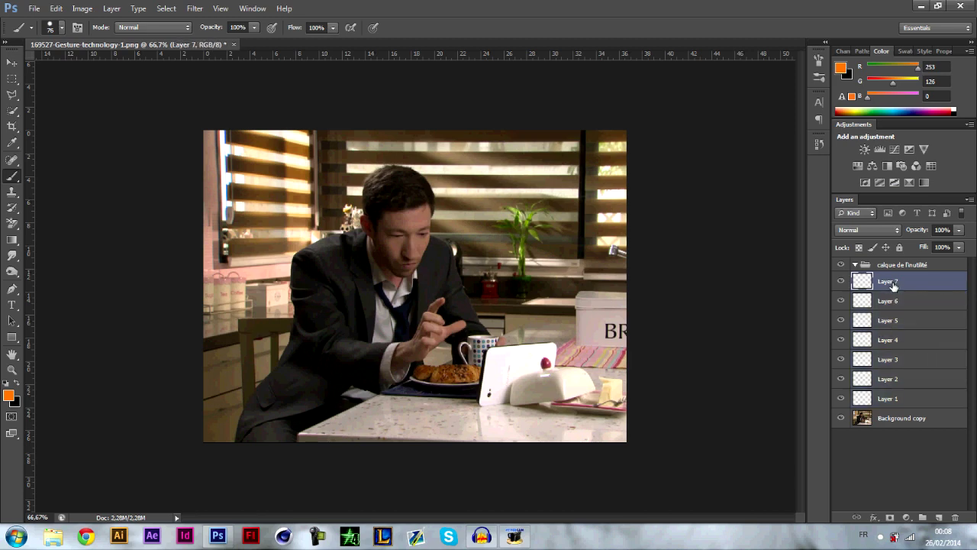
{"action": "left_click", "coordinate": [915, 319], "text": "ctrl"}
{"action": "left_click", "coordinate": [897, 359], "text": "ctrl"}
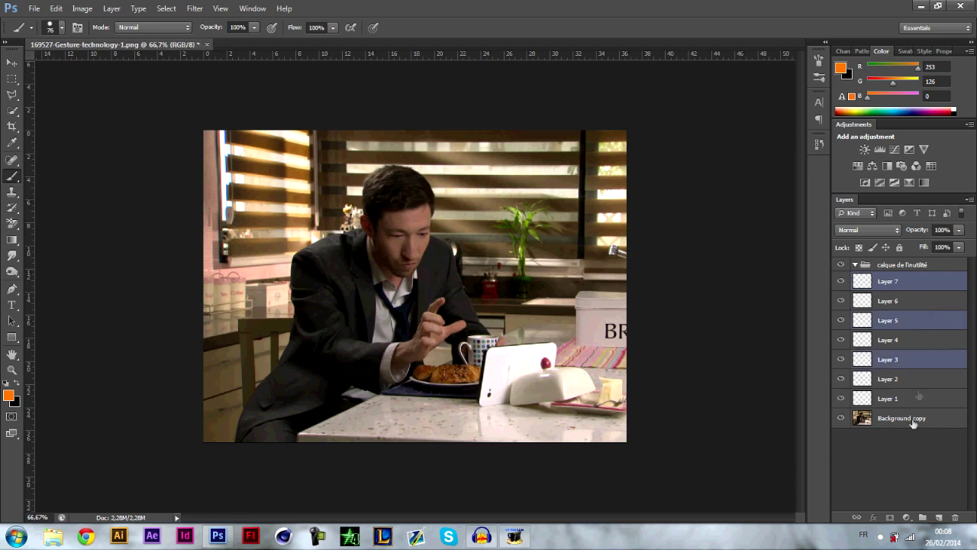
{"action": "left_click", "coordinate": [916, 398], "text": "ctrl"}
{"action": "left_click_drag", "start_coordinate": [890, 362], "coordinate": [887, 290]}
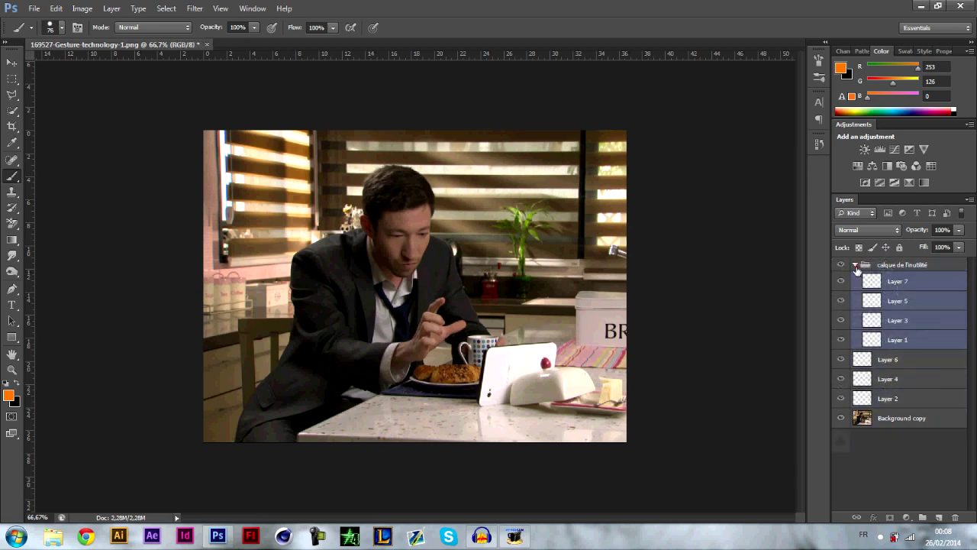
- Collapse and expand the group "calque de l'inutilité", and delete it together with the layers it contains
{"action": "left_click", "coordinate": [856, 265]}
{"action": "left_click", "coordinate": [856, 265]}
{"action": "left_click", "coordinate": [855, 264]}
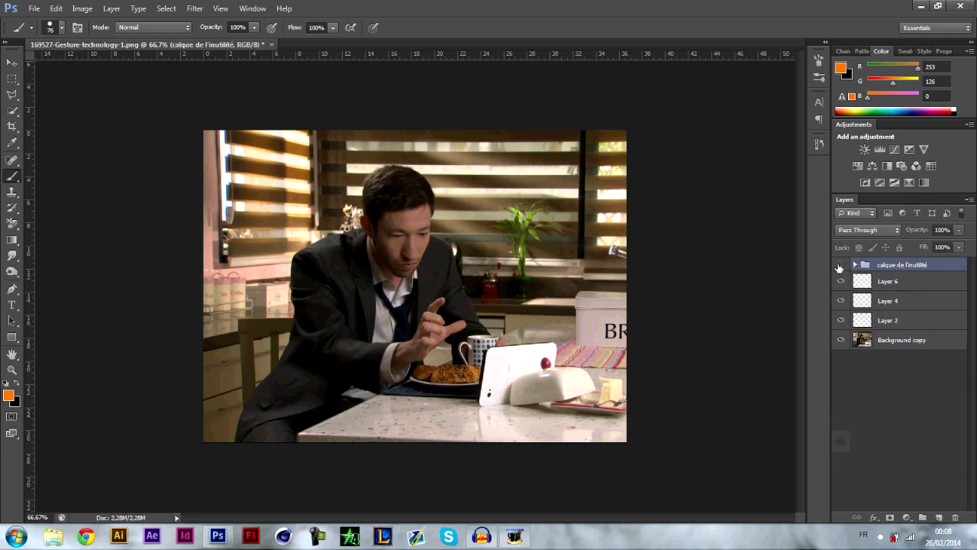
{"action": "left_click", "coordinate": [856, 264]}
{"action": "left_click", "coordinate": [856, 265]}
{"action": "left_click_drag", "start_coordinate": [893, 265], "coordinate": [955, 518]}
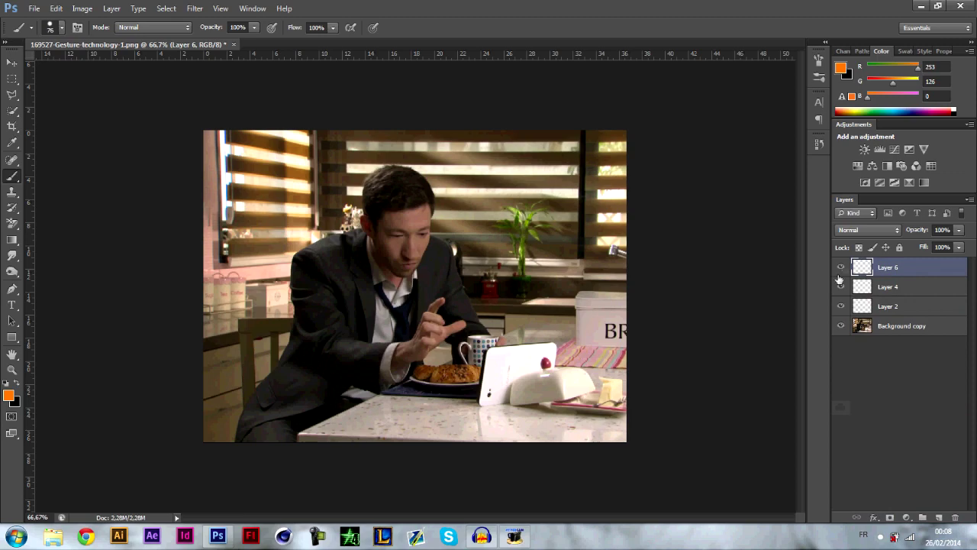
- Toggle the Background copy layer's visibility off and on, and delete the empty Layers 6, 4 and 2
{"action": "left_click", "coordinate": [842, 326]}
{"action": "left_click", "coordinate": [842, 326]}
{"action": "key", "text": "Delete"}
{"action": "key", "text": "Delete"}
{"action": "key", "text": "Delete"}
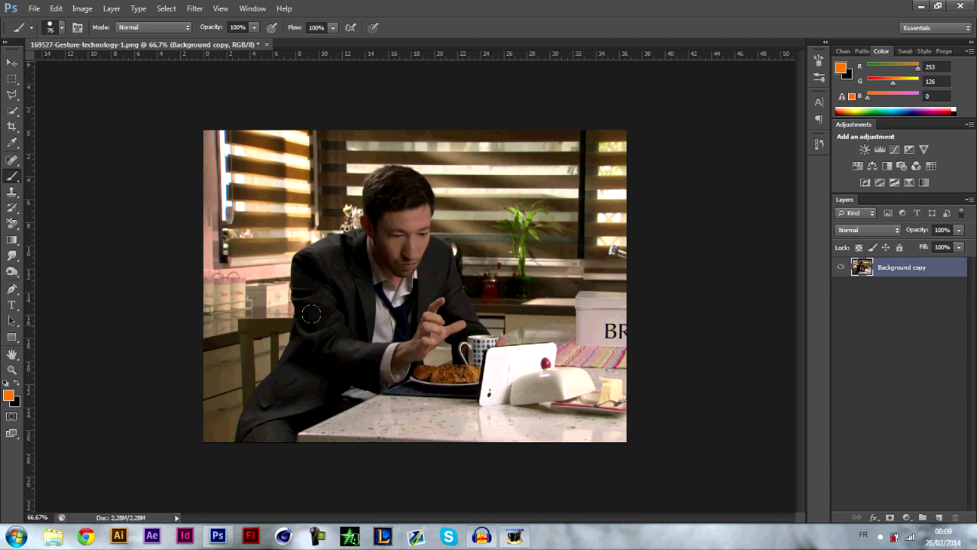
- Start placing a file and browse to the "ToYz Pack !" folder inside PACK DESIGN on drive DATA (D:)
{"action": "left_click", "coordinate": [34, 8]}
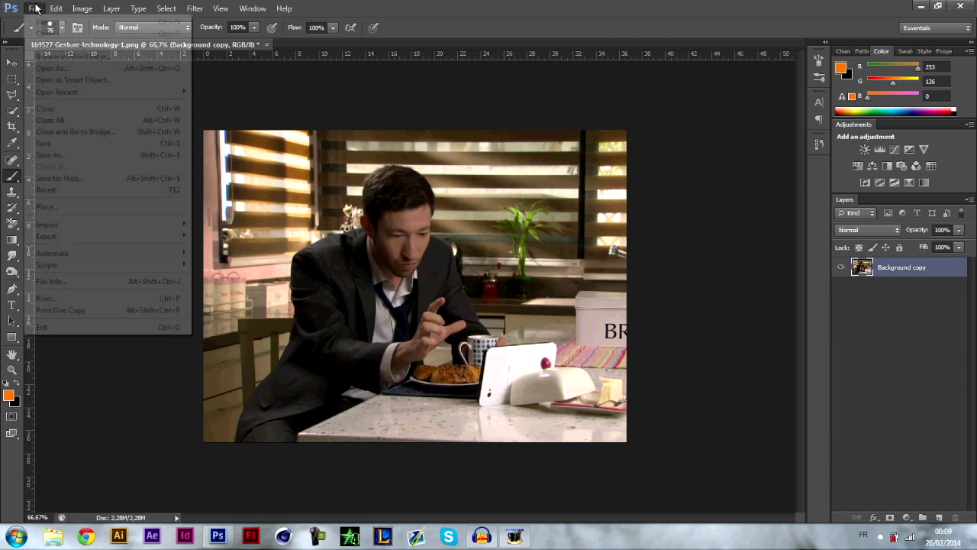
{"action": "left_click", "coordinate": [69, 208]}
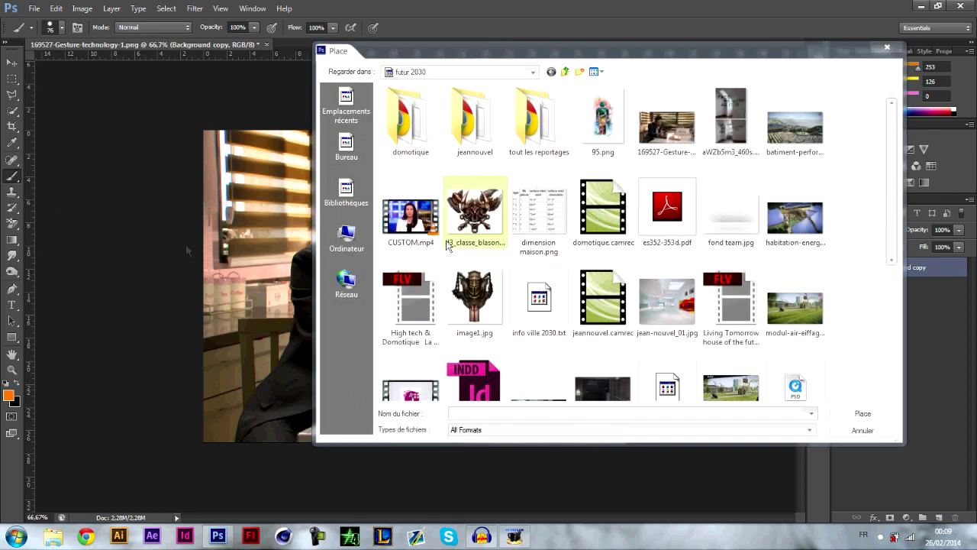
{"action": "left_click_drag", "start_coordinate": [890, 154], "coordinate": [893, 286]}
{"action": "left_click", "coordinate": [347, 237]}
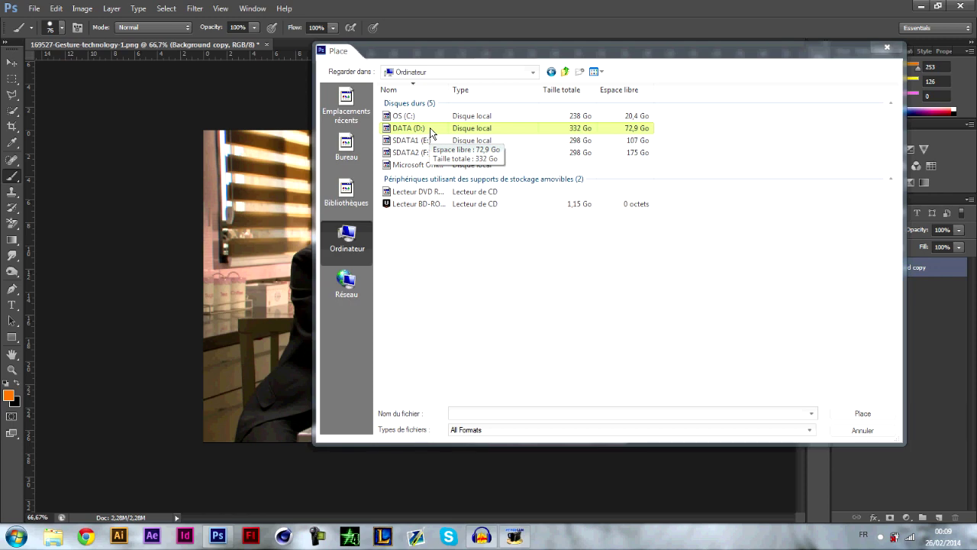
{"action": "double_click", "coordinate": [426, 130]}
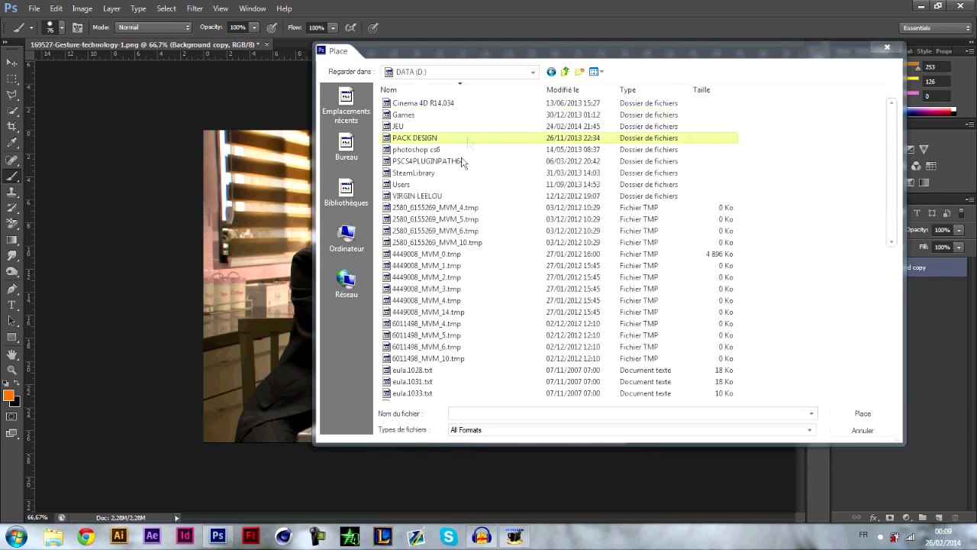
{"action": "double_click", "coordinate": [415, 138]}
{"action": "double_click", "coordinate": [416, 138]}
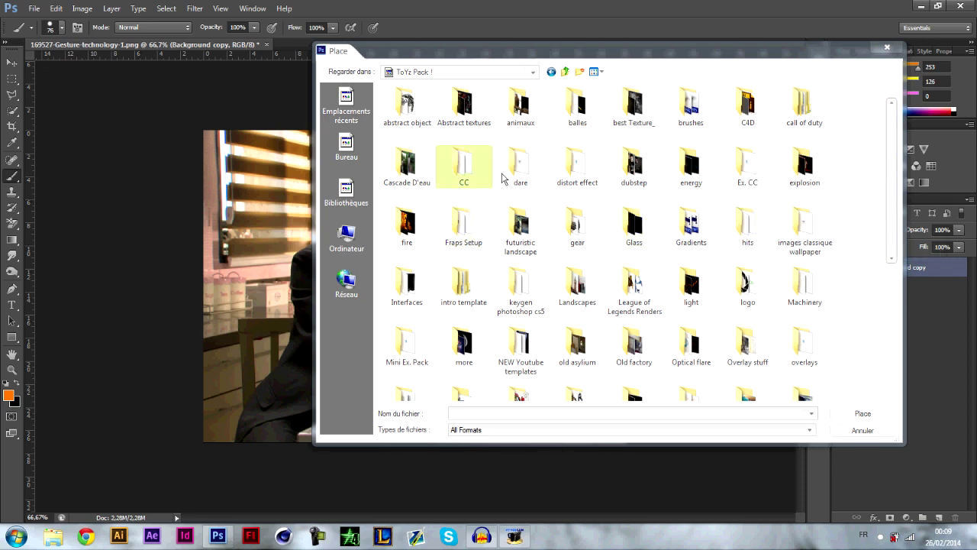
- Look through the abstract object, animaux and futuristic landscape folders for an image to place
{"action": "double_click", "coordinate": [407, 104]}
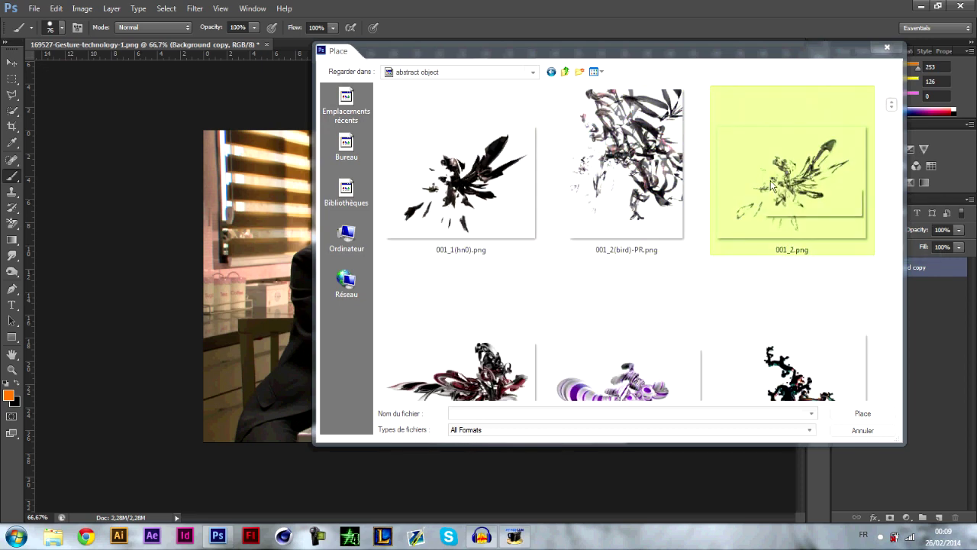
{"action": "left_click", "coordinate": [564, 71]}
{"action": "double_click", "coordinate": [519, 111]}
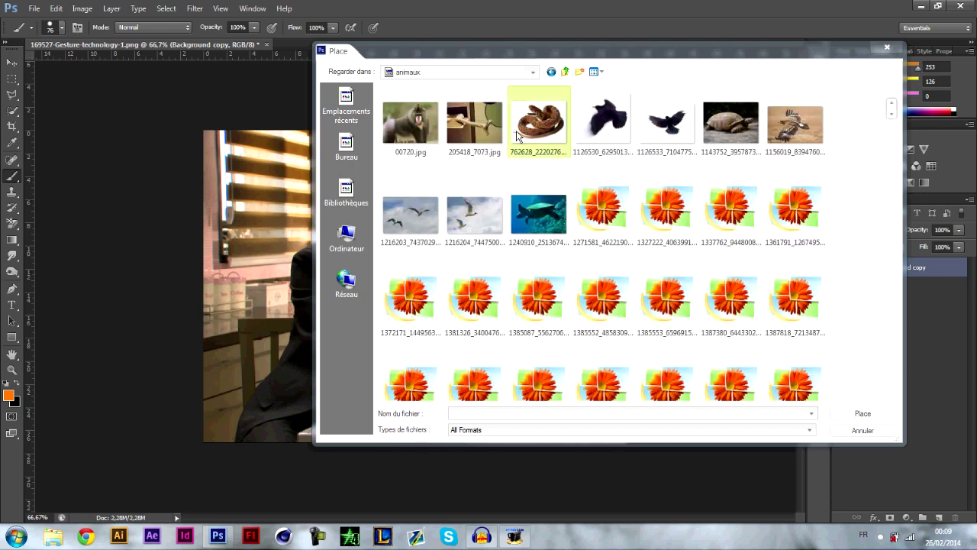
{"action": "left_click", "coordinate": [564, 71]}
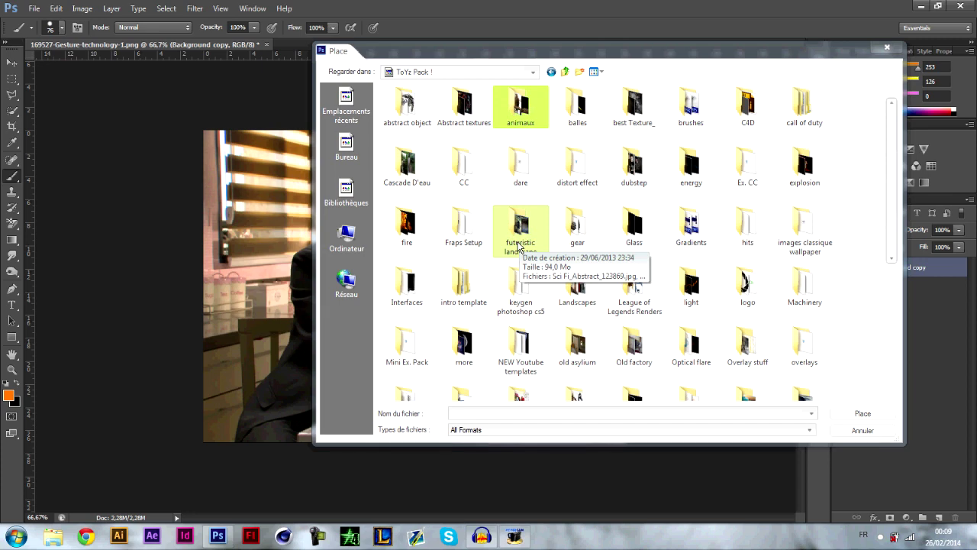
{"action": "double_click", "coordinate": [535, 236]}
{"action": "left_click", "coordinate": [565, 72]}
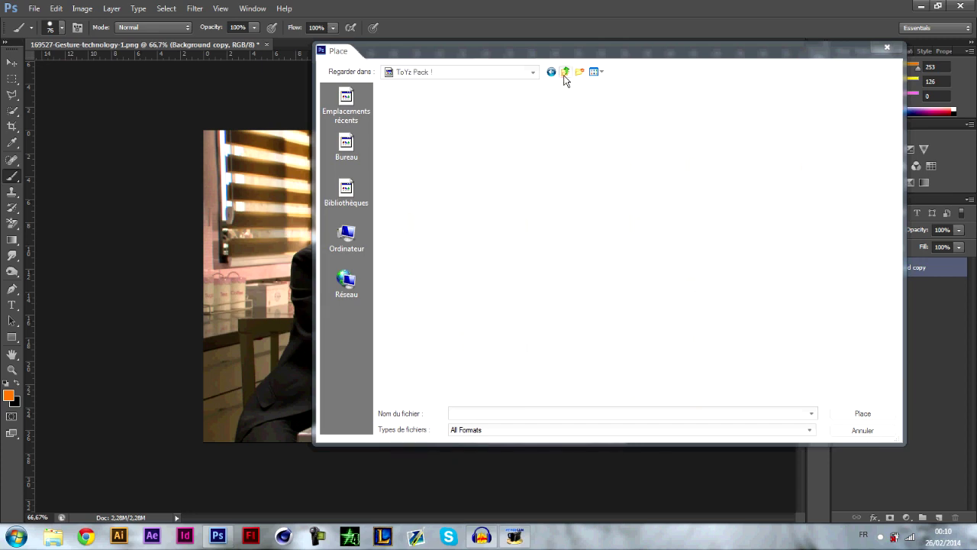
- Place the fire image 2.png from the fire folder on top of the photo and commit the placement
{"action": "double_click", "coordinate": [388, 243]}
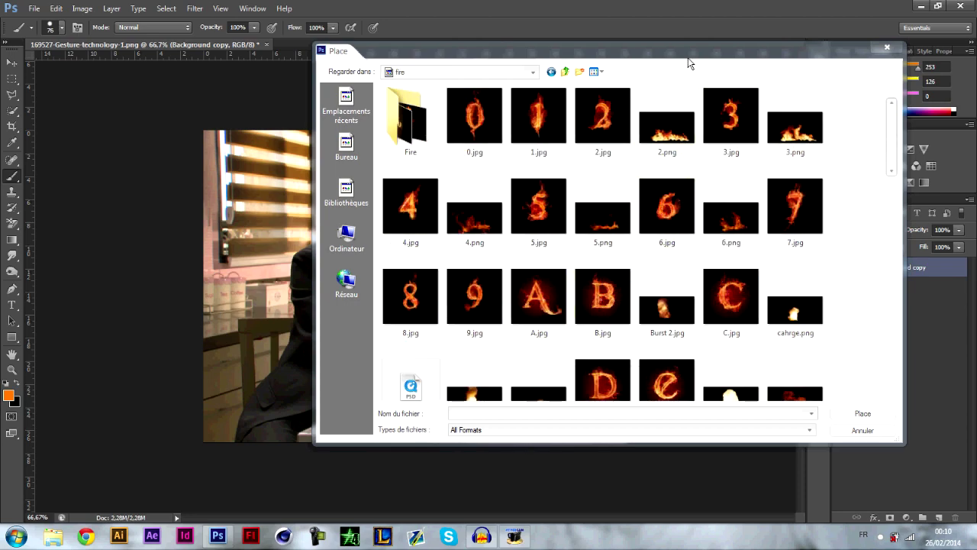
{"action": "left_click_drag", "start_coordinate": [688, 62], "coordinate": [627, 60]}
{"action": "scroll", "coordinate": [767, 147], "scroll_direction": "down", "scroll_amount": 1}
{"action": "scroll", "coordinate": [773, 137], "scroll_direction": "up", "scroll_amount": 1}
{"action": "left_click", "coordinate": [547, 124]}
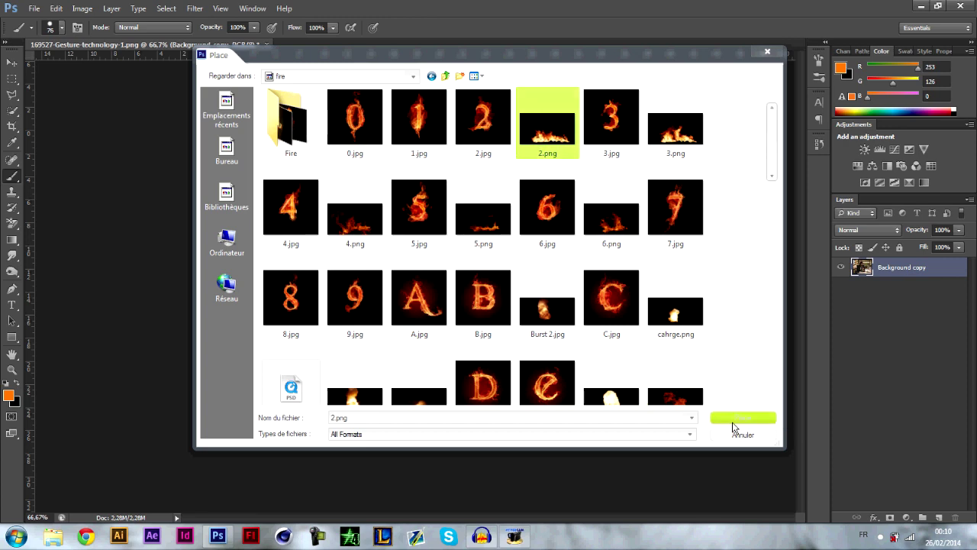
{"action": "left_click", "coordinate": [742, 418]}
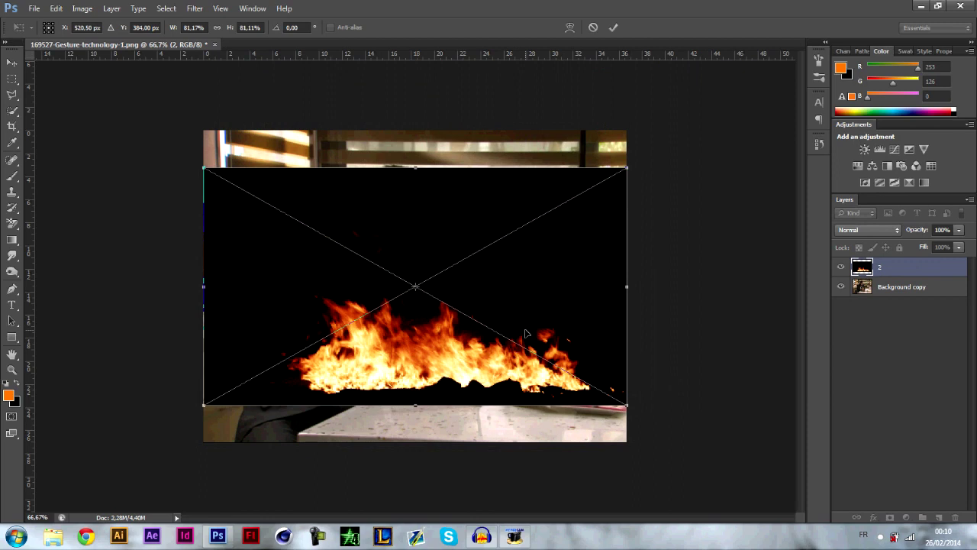
{"action": "left_click", "coordinate": [13, 63]}
{"action": "left_click", "coordinate": [443, 209]}
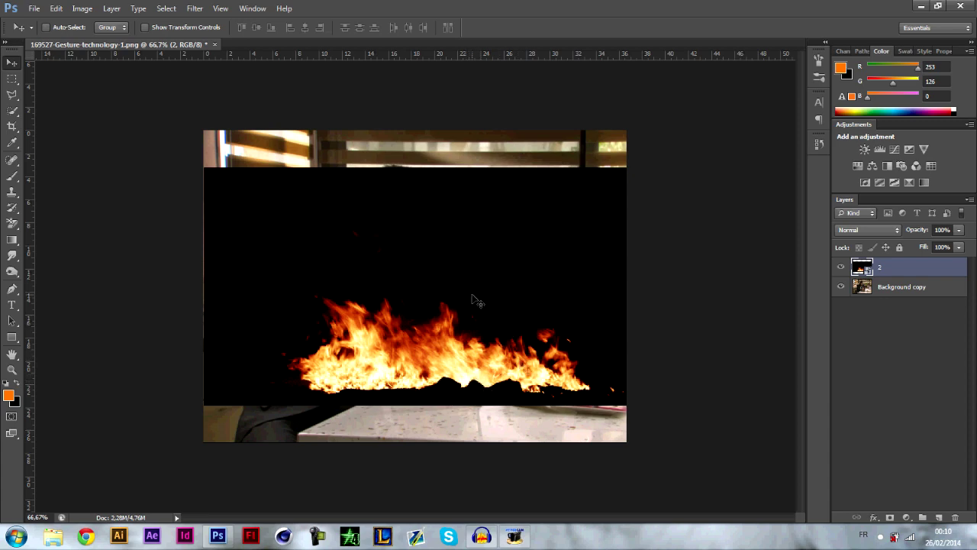
- Move the fire layer around the photo and, in Free Transform, commit it at about X 519.5 px, Y 374 px
{"action": "left_click_drag", "start_coordinate": [450, 380], "coordinate": [453, 365]}
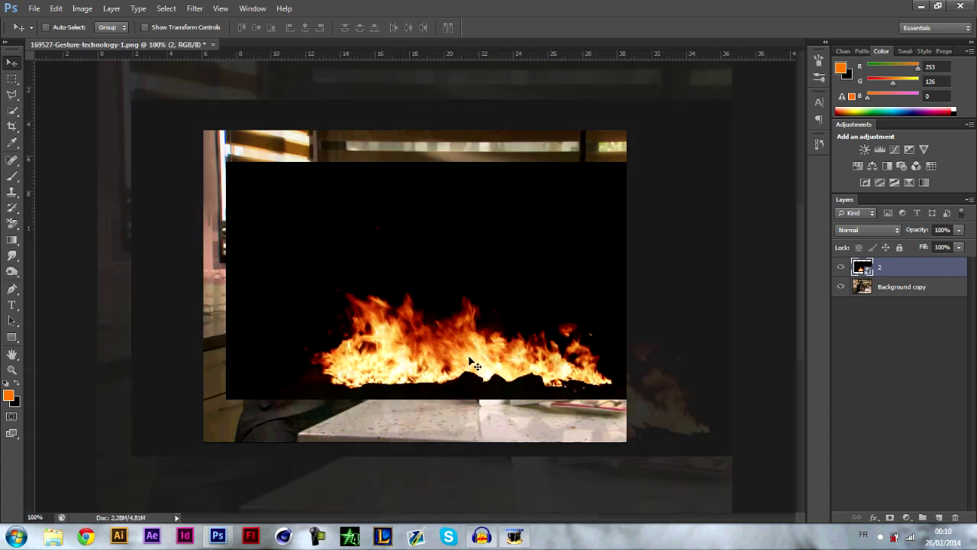
{"action": "key", "text": "ctrl+plus"}
{"action": "key", "text": "ctrl+minus"}
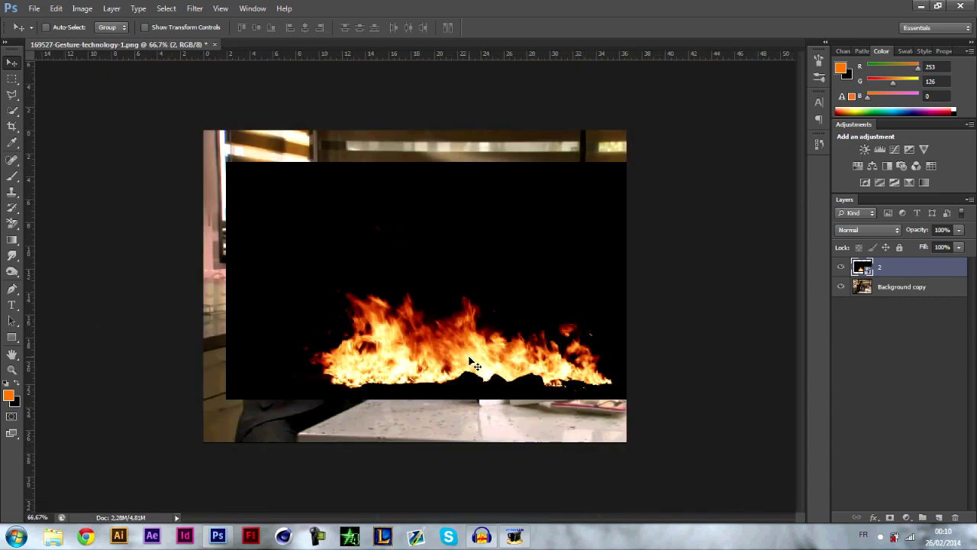
{"action": "left_click_drag", "start_coordinate": [462, 232], "coordinate": [421, 219]}
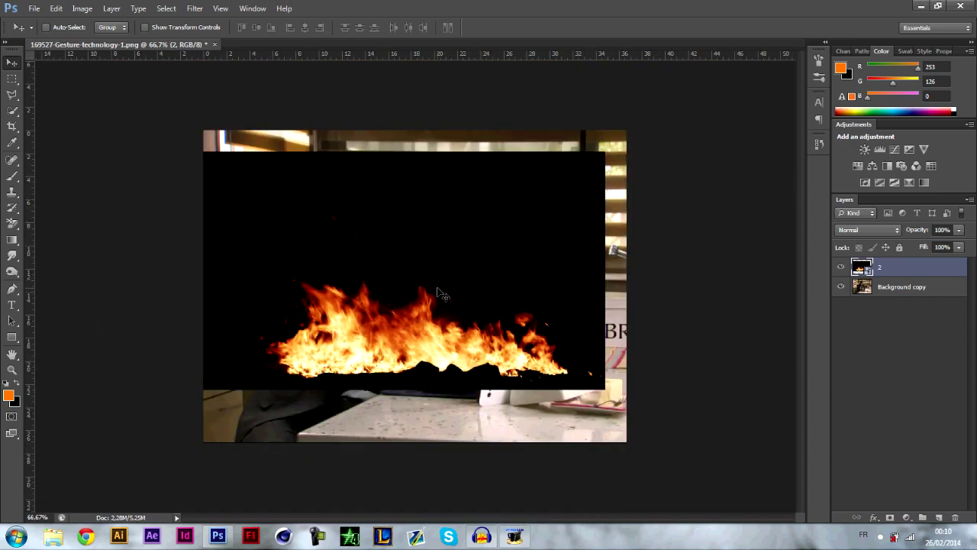
{"action": "key", "text": "ctrl+t"}
{"action": "left_click_drag", "start_coordinate": [501, 297], "coordinate": [528, 269]}
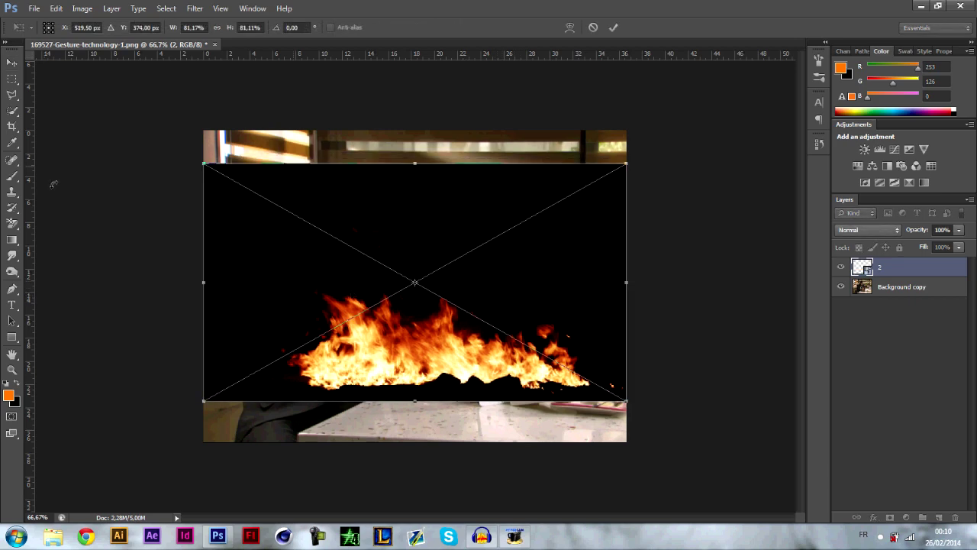
{"action": "left_click", "coordinate": [12, 62]}
{"action": "left_click", "coordinate": [441, 210]}
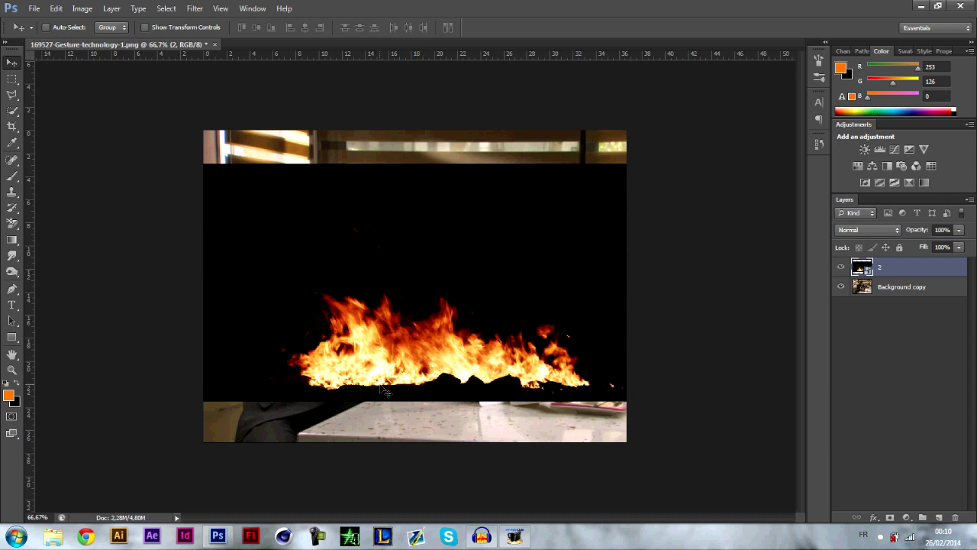
- Scale the fire layer down proportionally to about 32% with Free Transform, keeping its lower-left corner in place
{"action": "key", "text": "ctrl+t"}
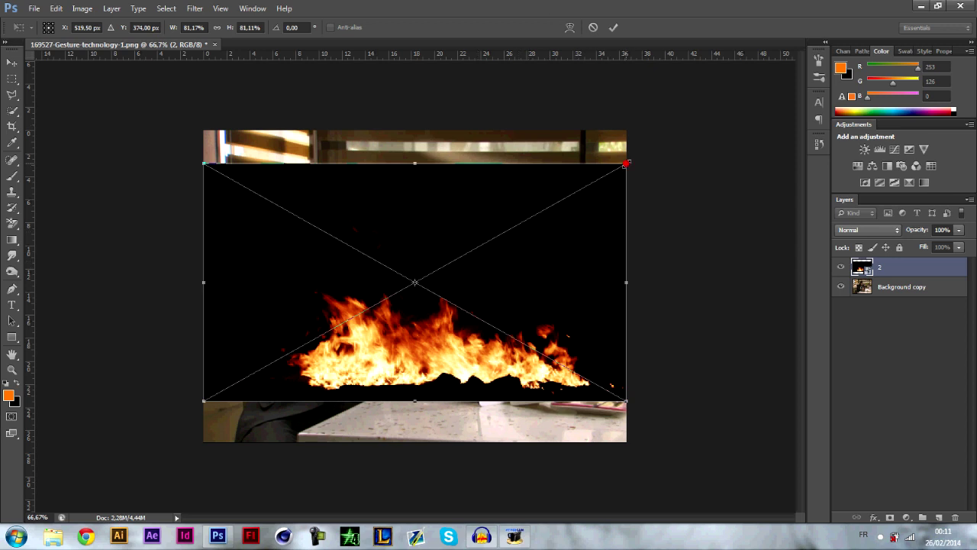
{"action": "left_click_drag", "start_coordinate": [626, 163], "coordinate": [371, 308]}
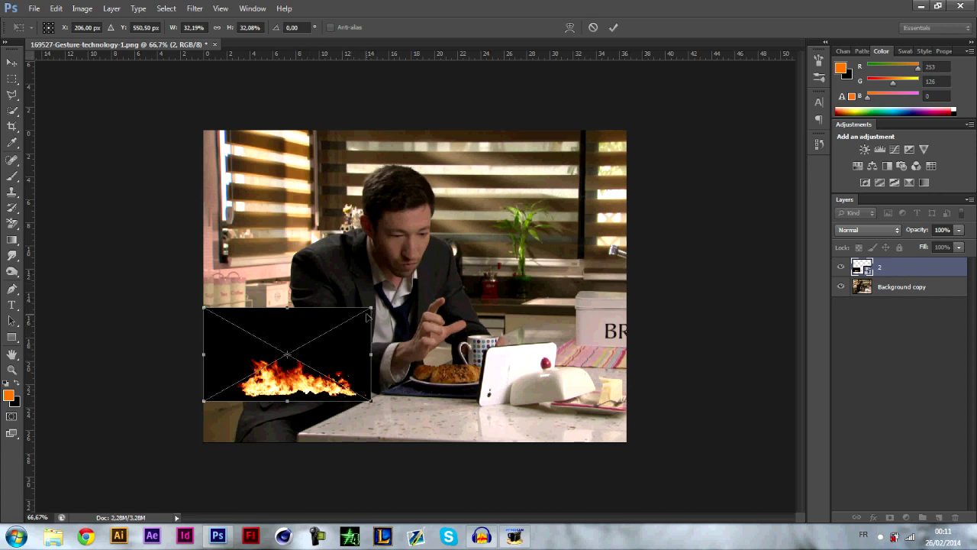
{"action": "key", "text": "ctrl+plus"}
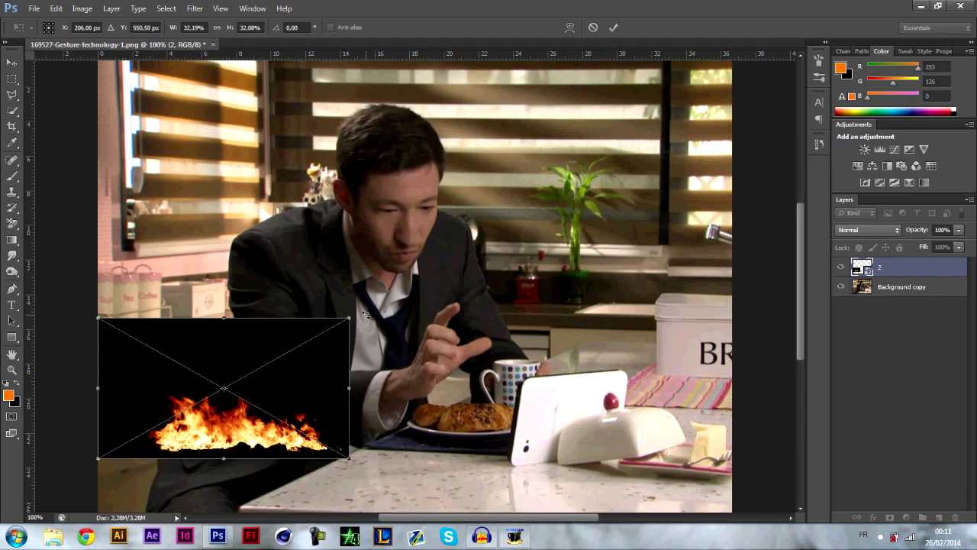
{"action": "scroll", "coordinate": [405, 339], "scroll_direction": "down", "scroll_amount": 2}
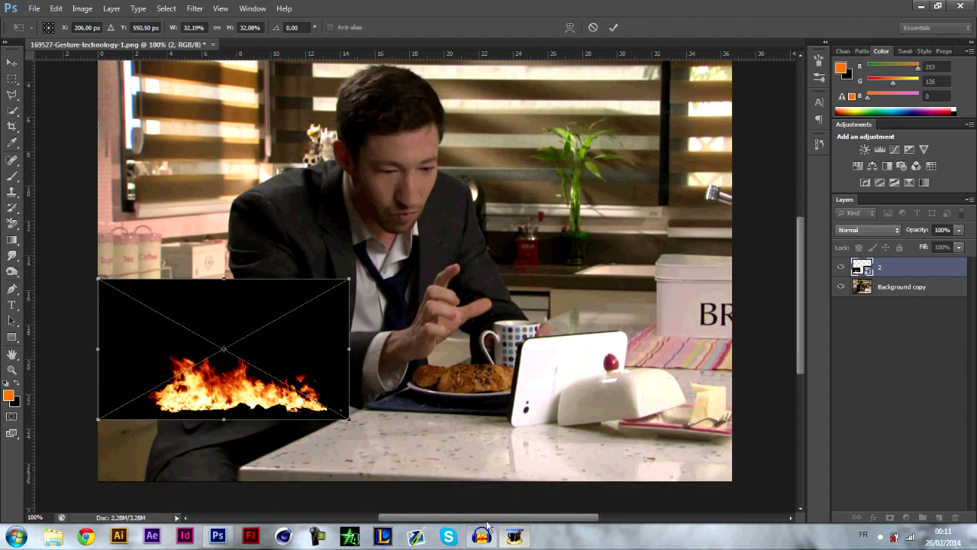
{"action": "scroll", "coordinate": [66, 189], "scroll_direction": "left", "scroll_amount": 3}
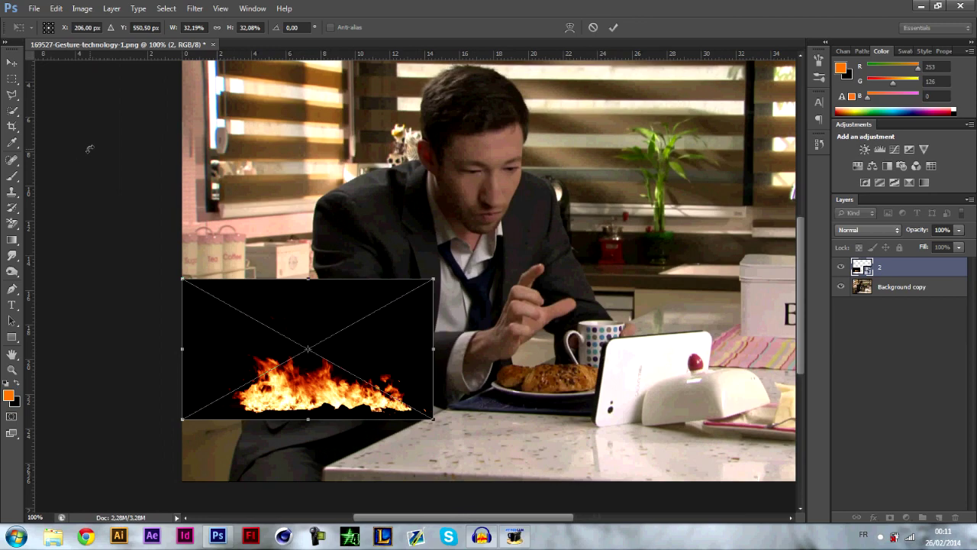
- Shrink the fire image to about 21% and position it just above the white phone, at about X 764 px, Y 445.5 px
{"action": "left_click_drag", "start_coordinate": [319, 331], "coordinate": [538, 319]}
{"action": "left_click_drag", "start_coordinate": [650, 271], "coordinate": [575, 336]}
{"action": "left_click_drag", "start_coordinate": [546, 383], "coordinate": [704, 312]}
{"action": "left_click_drag", "start_coordinate": [552, 339], "coordinate": [567, 338]}
{"action": "mouse_move", "coordinate": [665, 303]}
{"action": "left_mouse_down"}
{"action": "mouse_move", "coordinate": [671, 314]}
{"action": "mouse_move", "coordinate": [674, 302]}
{"action": "left_mouse_up"}
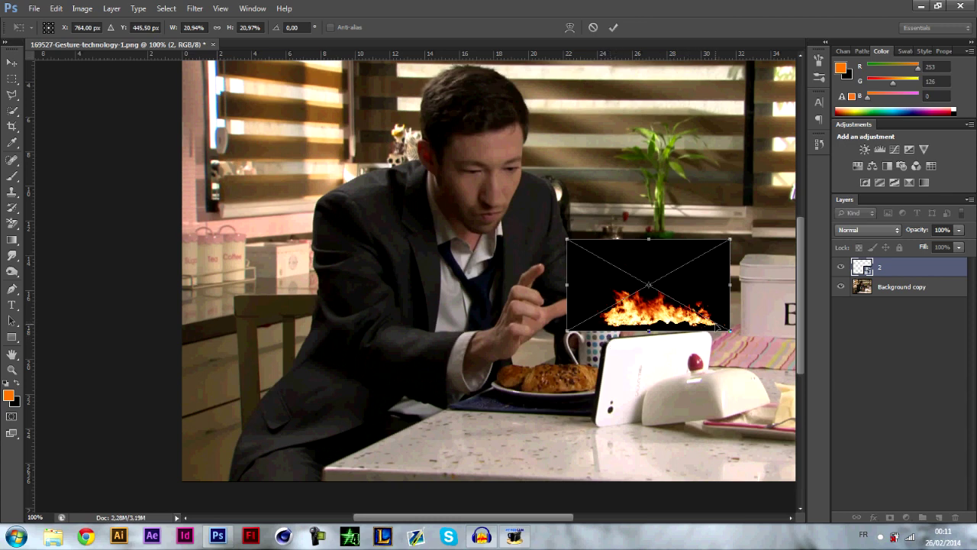
- Apply a Perspective transform that lengthens the fire image's left edge, commit it, and shift the layer slightly to the left
{"action": "right_click", "coordinate": [602, 290]}
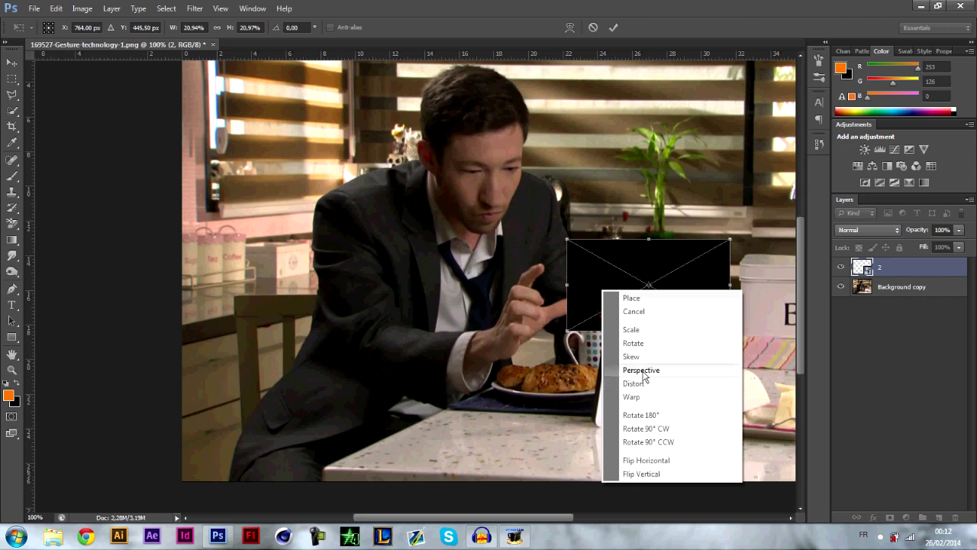
{"action": "left_click", "coordinate": [645, 371]}
{"action": "mouse_move", "coordinate": [566, 332]}
{"action": "left_mouse_down"}
{"action": "mouse_move", "coordinate": [557, 339]}
{"action": "mouse_move", "coordinate": [565, 351]}
{"action": "left_mouse_up"}
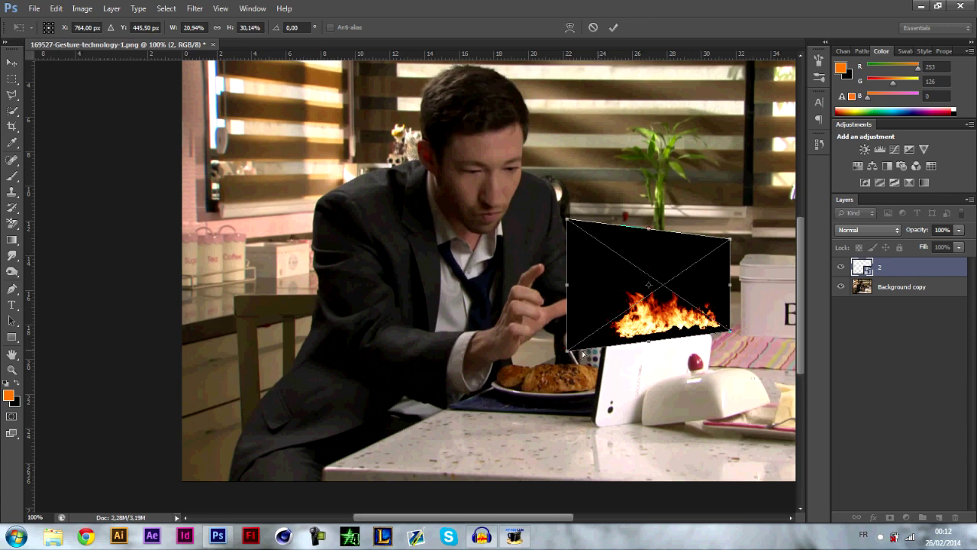
{"action": "left_click", "coordinate": [12, 62]}
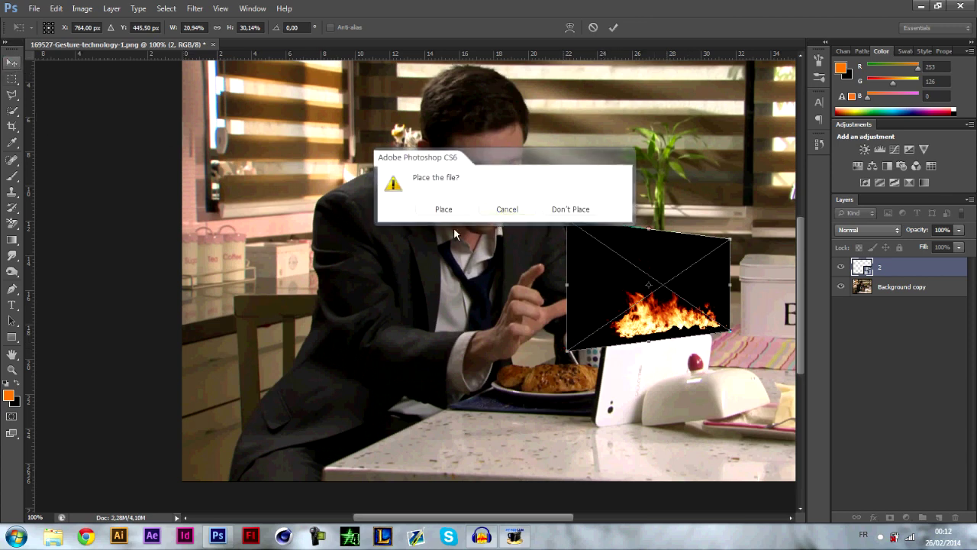
{"action": "left_click", "coordinate": [422, 204]}
{"action": "left_click_drag", "start_coordinate": [692, 338], "coordinate": [669, 337]}
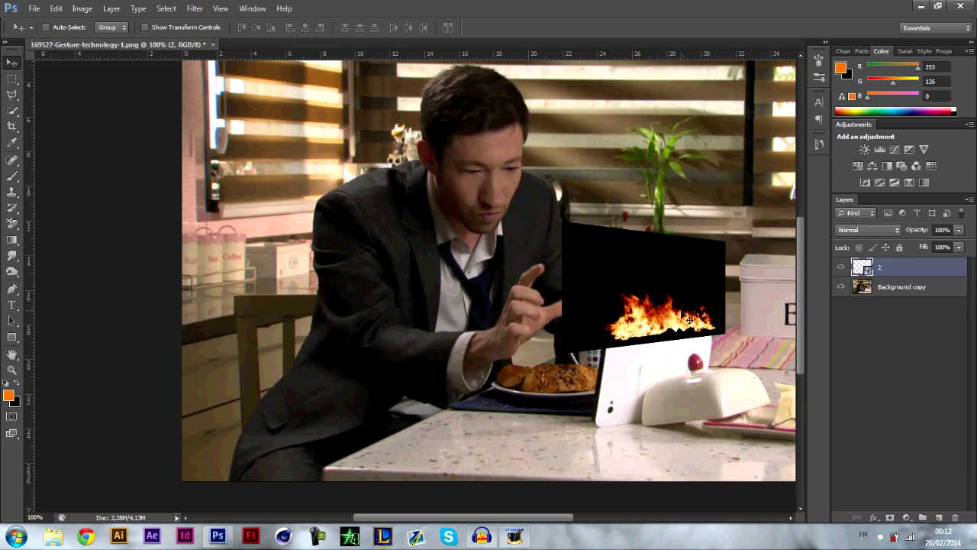
- Set the blend mode of the fire layer to Dissolve
{"action": "left_click_drag", "start_coordinate": [527, 516], "coordinate": [547, 517]}
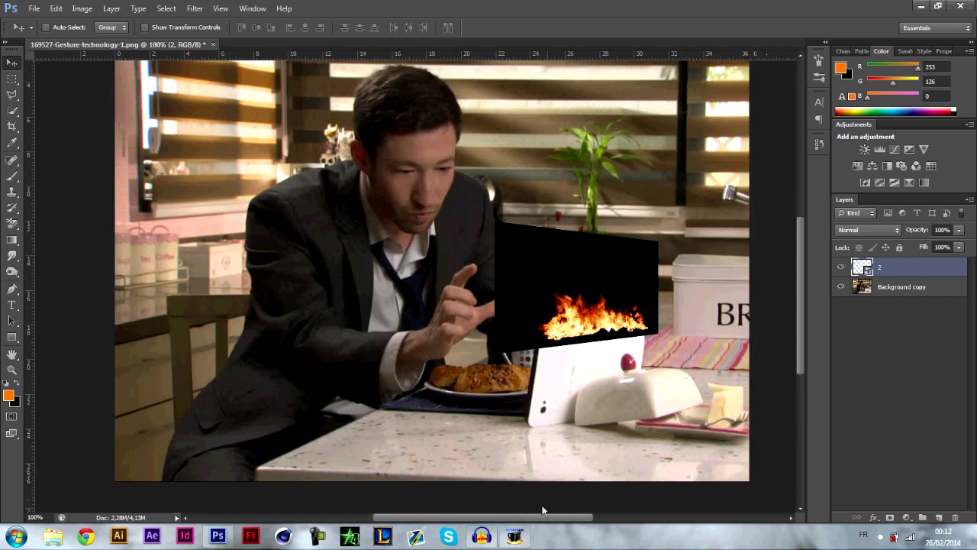
{"action": "left_click_drag", "start_coordinate": [799, 329], "coordinate": [800, 313]}
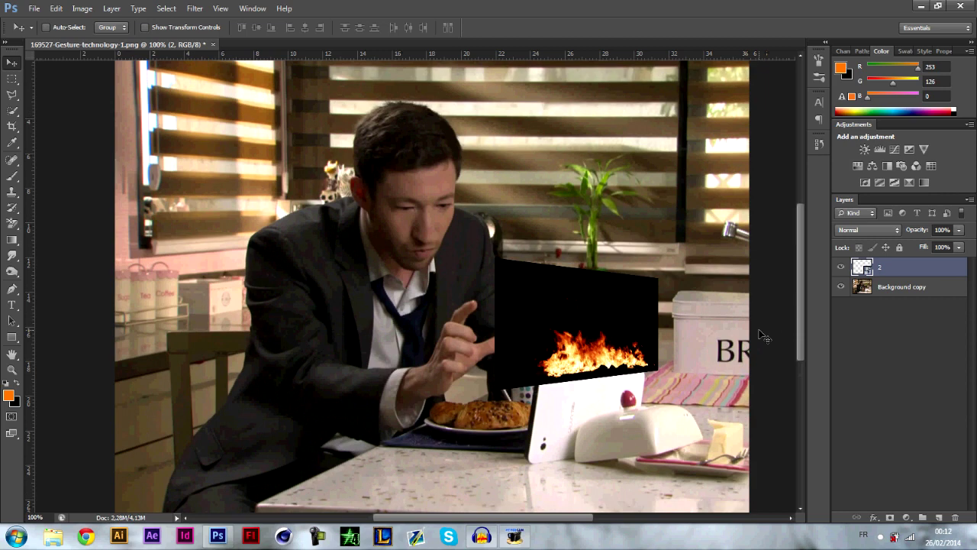
{"action": "left_click", "coordinate": [859, 230]}
{"action": "left_click", "coordinate": [888, 332]}
{"action": "left_click", "coordinate": [856, 231]}
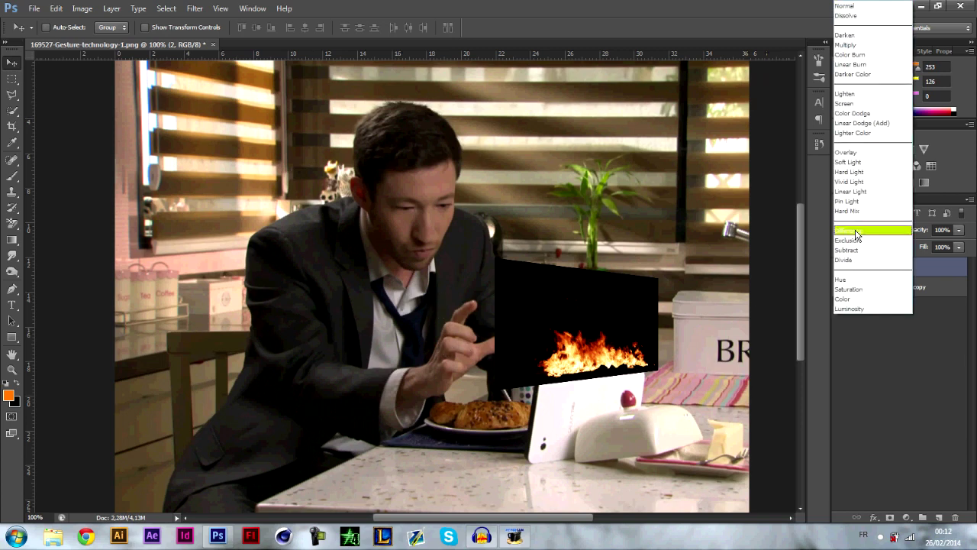
{"action": "left_click", "coordinate": [843, 24]}
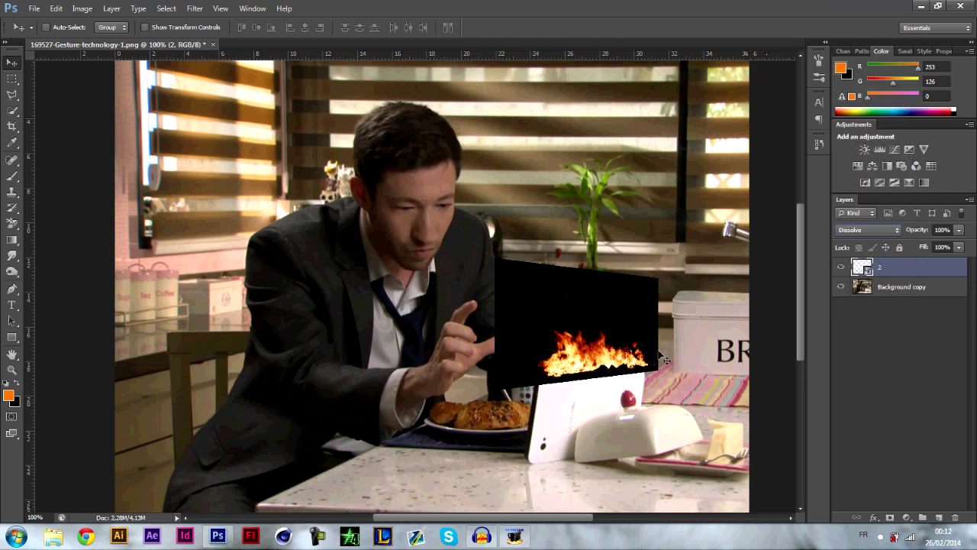
- Try the Darken and Multiply blend modes on the fire layer, shifting the layer slightly to the left in between
{"action": "left_click", "coordinate": [868, 230]}
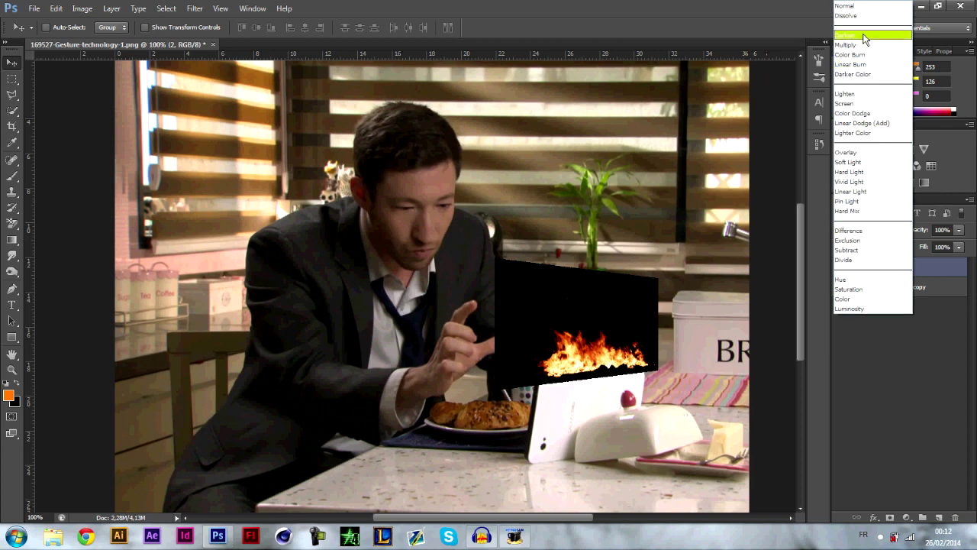
{"action": "left_click", "coordinate": [864, 35]}
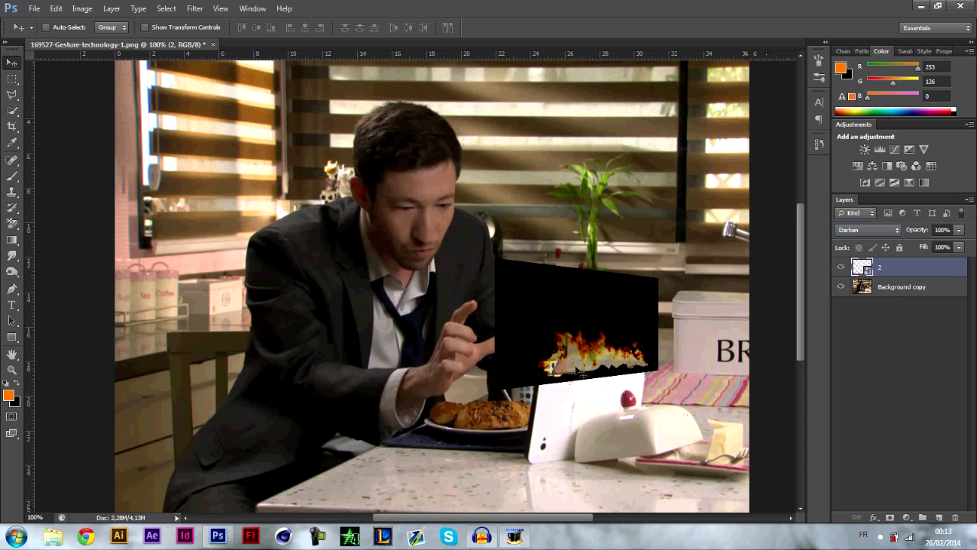
{"action": "left_click_drag", "start_coordinate": [557, 369], "coordinate": [390, 212]}
{"action": "left_click_drag", "start_coordinate": [337, 196], "coordinate": [487, 346]}
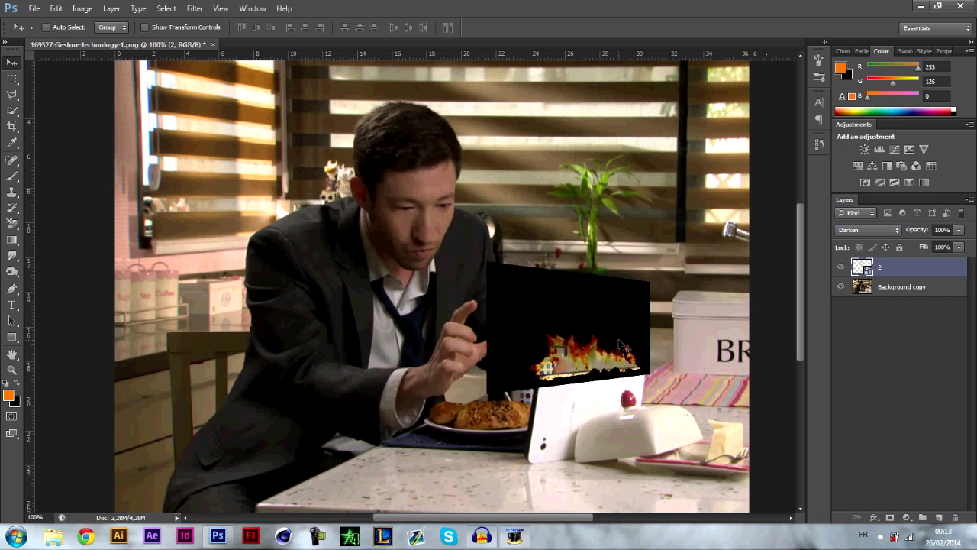
{"action": "left_click_drag", "start_coordinate": [619, 374], "coordinate": [615, 369]}
{"action": "left_click", "coordinate": [871, 232]}
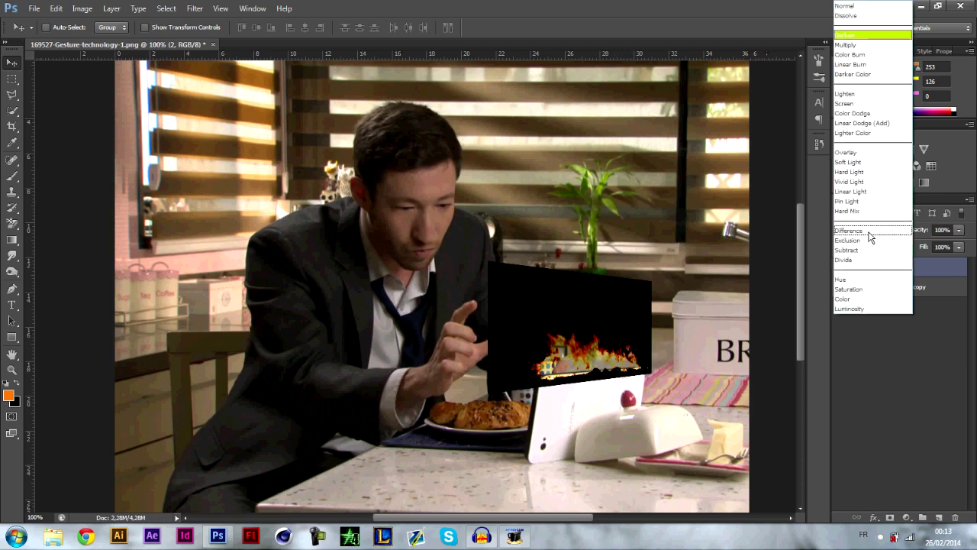
{"action": "left_click", "coordinate": [860, 46]}
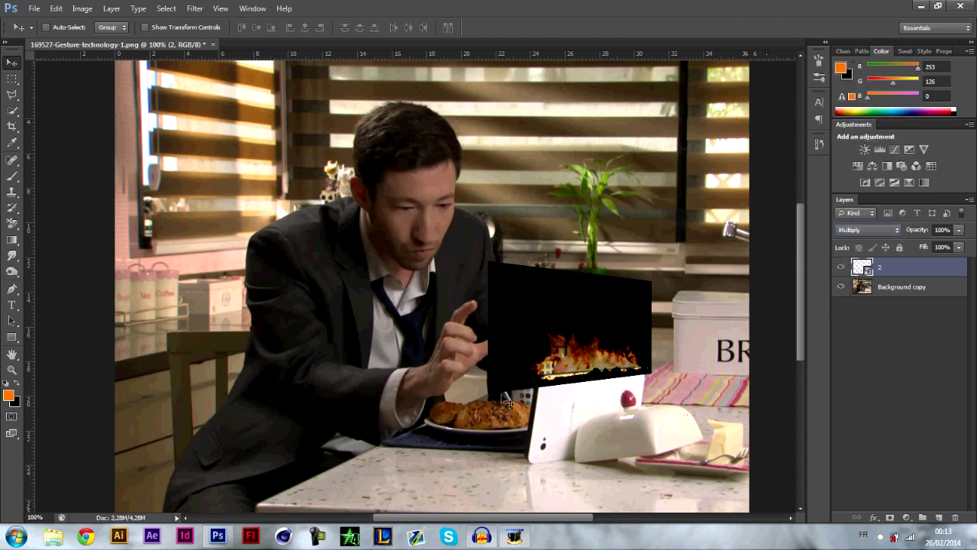
- Set the fire layer's blend mode to Screen and align the flames with the white phone's upper edge
{"action": "left_click", "coordinate": [873, 229]}
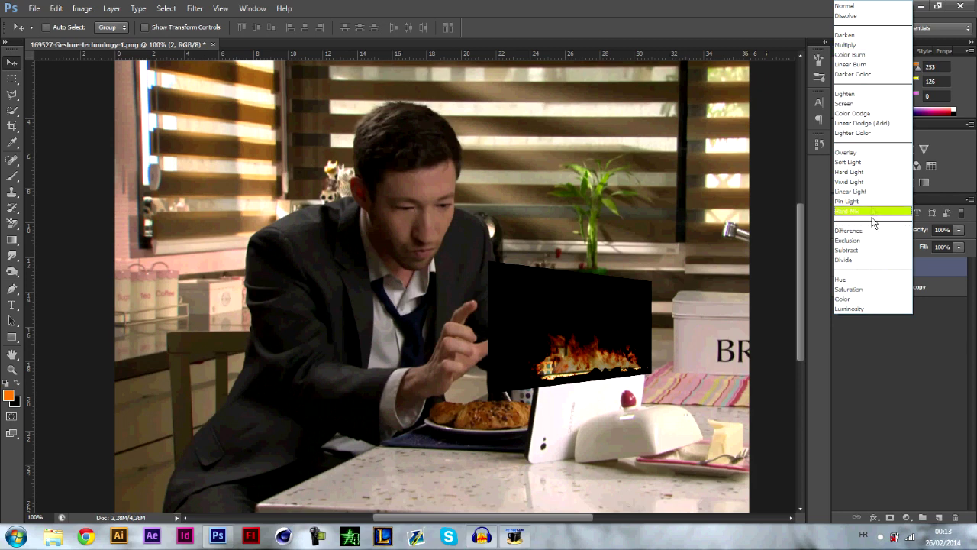
{"action": "left_click", "coordinate": [845, 106]}
{"action": "mouse_move", "coordinate": [592, 364]}
{"action": "left_mouse_down"}
{"action": "mouse_move", "coordinate": [594, 355]}
{"action": "mouse_move", "coordinate": [595, 370]}
{"action": "left_mouse_up"}
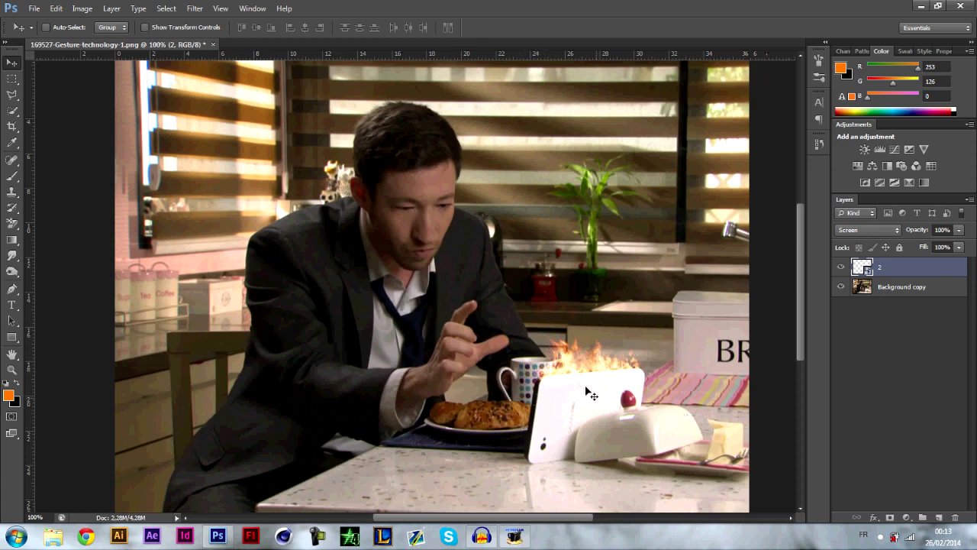
{"action": "left_click_drag", "start_coordinate": [619, 365], "coordinate": [621, 363]}
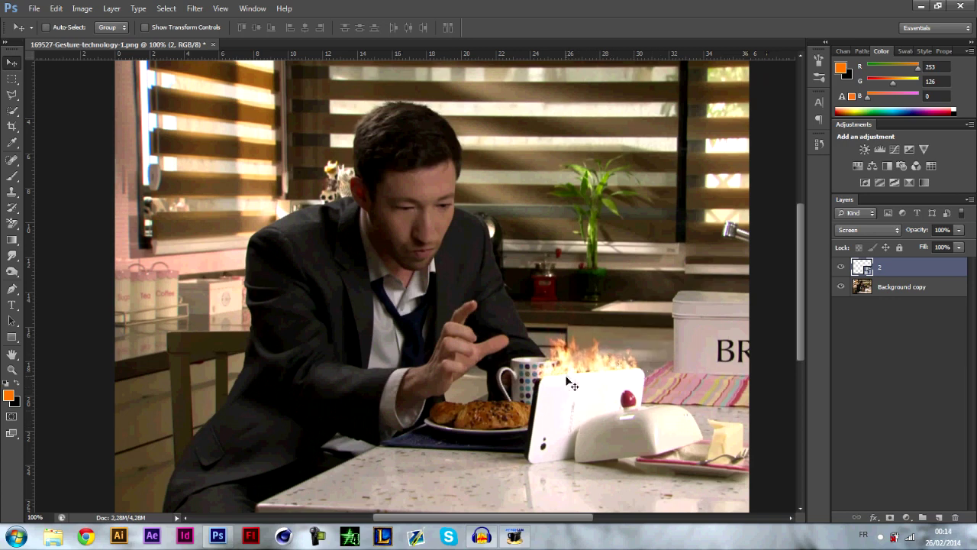
{"action": "mouse_move", "coordinate": [568, 374]}
{"action": "left_mouse_down"}
{"action": "mouse_move", "coordinate": [549, 388]}
{"action": "mouse_move", "coordinate": [553, 378]}
{"action": "left_mouse_up"}
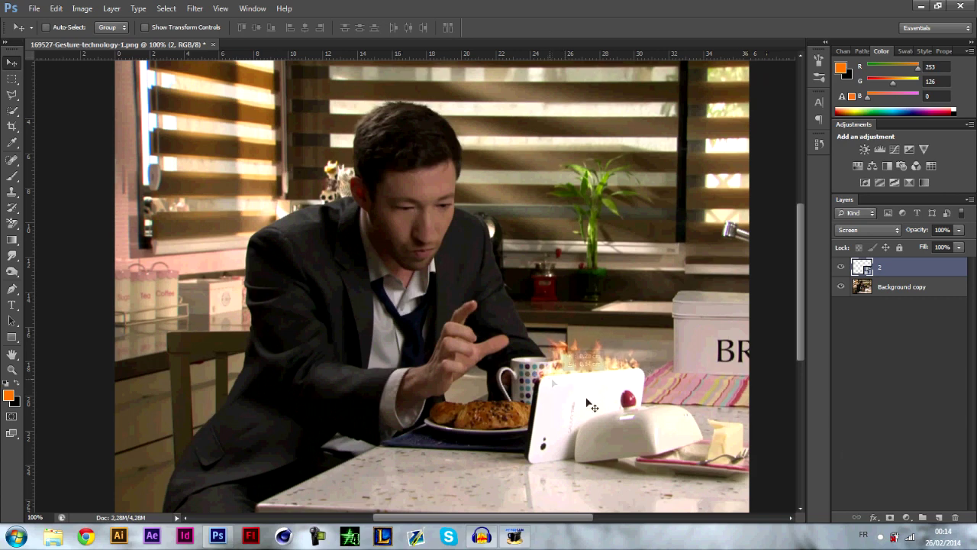
- Try the Overlay blend mode on the fire layer and reposition the flames above the phone
{"action": "left_click", "coordinate": [871, 230]}
{"action": "left_click", "coordinate": [869, 152]}
{"action": "left_click_drag", "start_coordinate": [566, 375], "coordinate": [587, 362]}
- Try the Soft Light blend mode on the fire layer and realign the flames along the phone's upper edge
{"action": "left_click", "coordinate": [863, 229]}
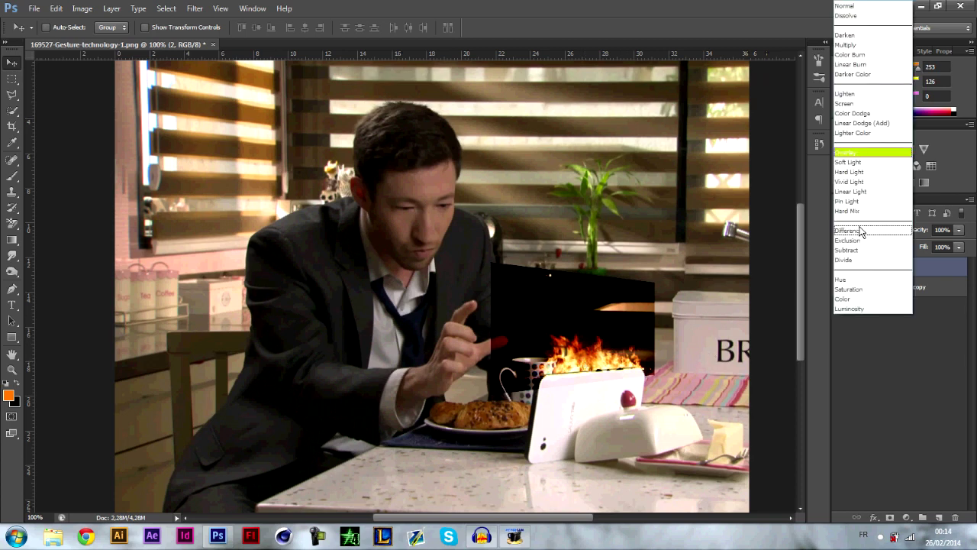
{"action": "left_click", "coordinate": [859, 161]}
{"action": "left_click_drag", "start_coordinate": [619, 343], "coordinate": [603, 356]}
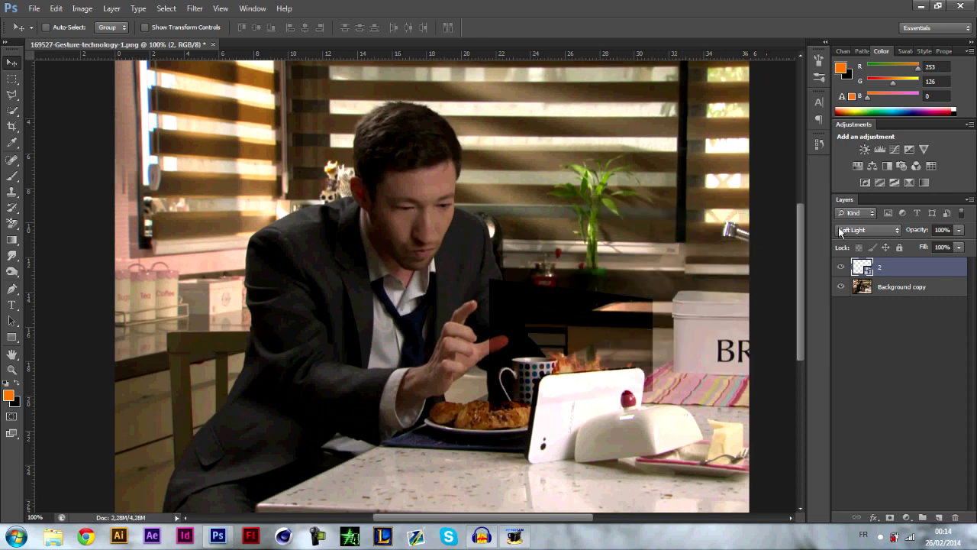
{"action": "left_click", "coordinate": [842, 229]}
{"action": "left_click", "coordinate": [880, 364]}
{"action": "left_click_drag", "start_coordinate": [593, 393], "coordinate": [585, 367]}
{"action": "left_click_drag", "start_coordinate": [603, 375], "coordinate": [601, 372]}
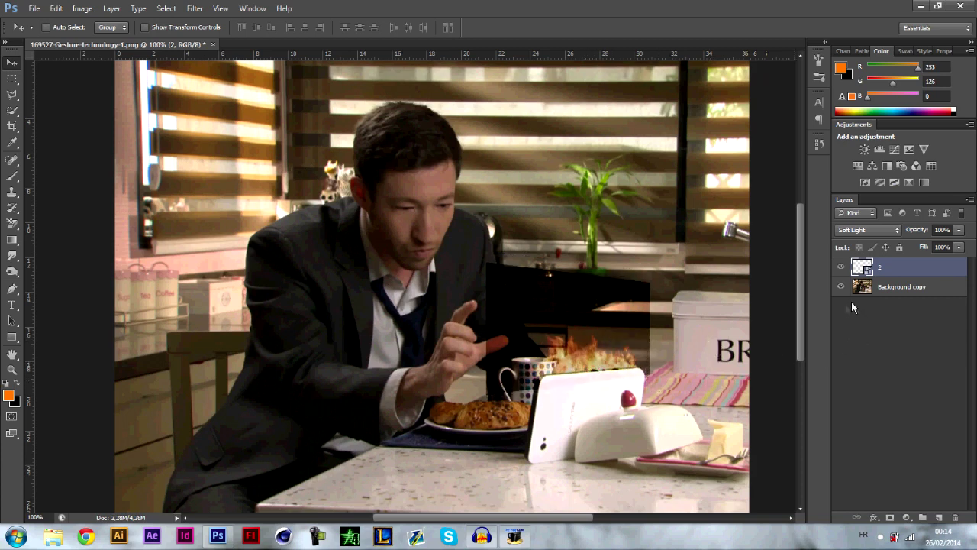
{"action": "left_click", "coordinate": [858, 233]}
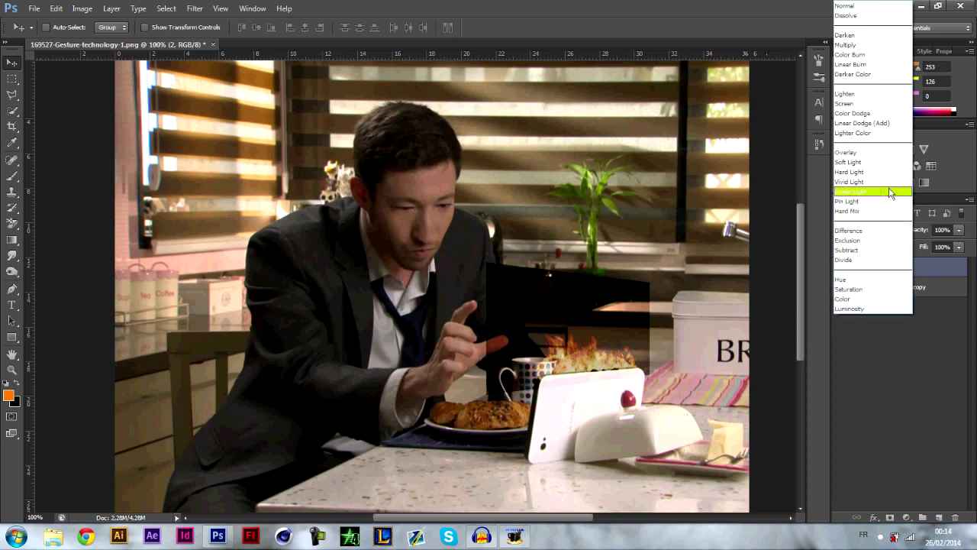
{"action": "left_click", "coordinate": [898, 372]}
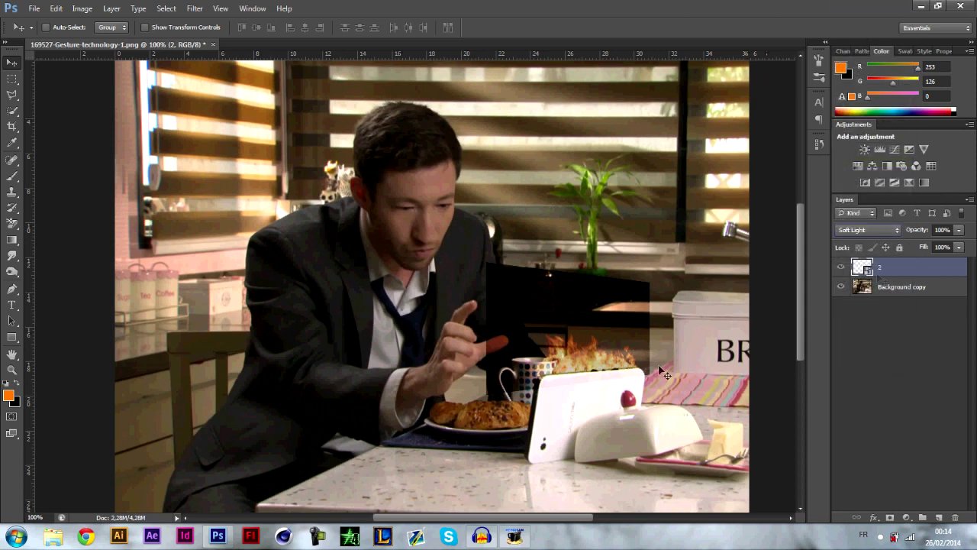
- Set the fire layer's blend mode back to Screen and nudge the flames along the phone's upper edge
{"action": "left_click", "coordinate": [850, 229]}
{"action": "left_click", "coordinate": [859, 106]}
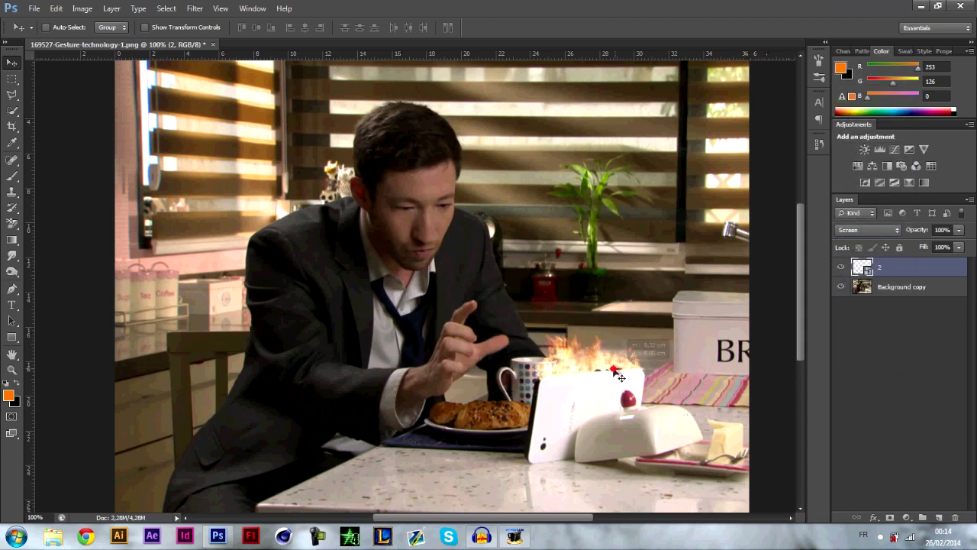
{"action": "left_click_drag", "start_coordinate": [617, 374], "coordinate": [625, 375]}
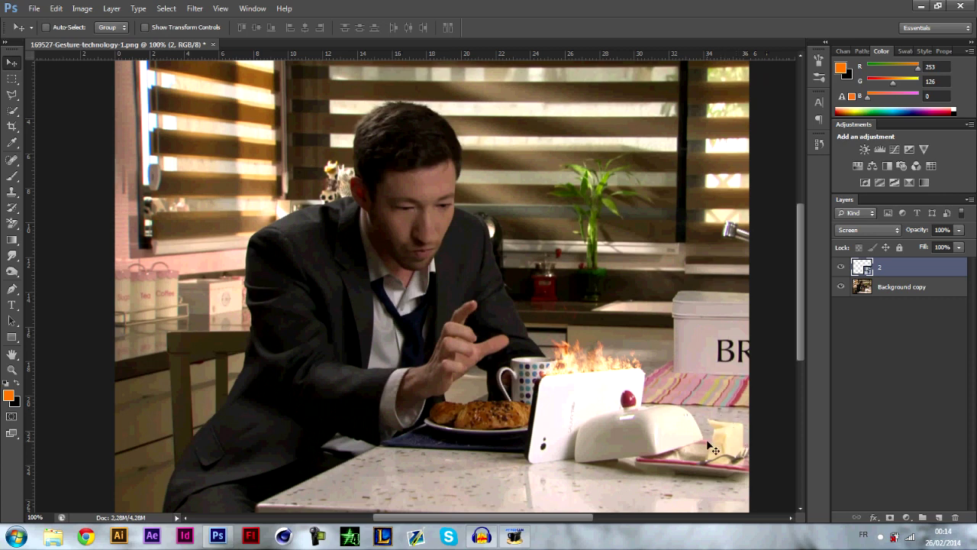
- Try the Lighten blend mode on the fire layer for comparison, and return the layer to Screen
{"action": "left_click", "coordinate": [863, 229]}
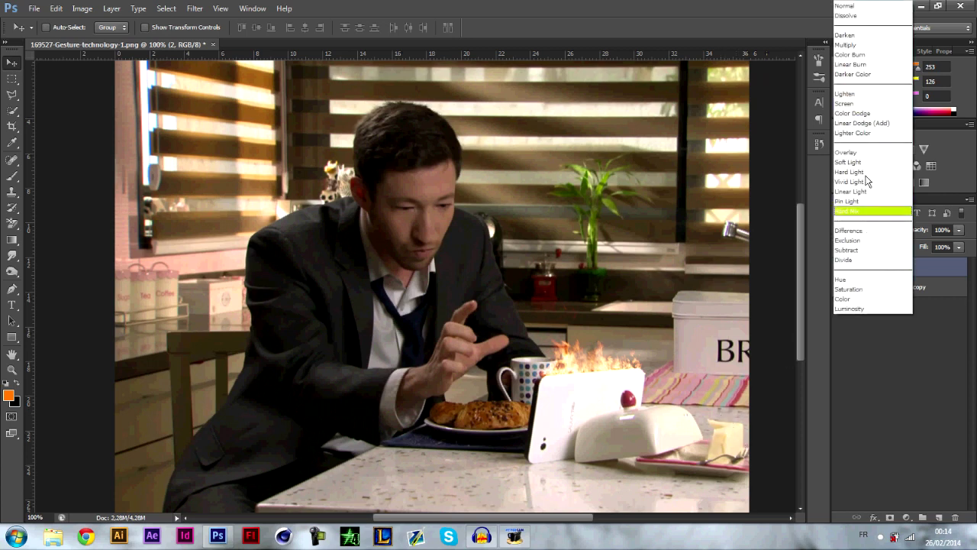
{"action": "left_click", "coordinate": [846, 94]}
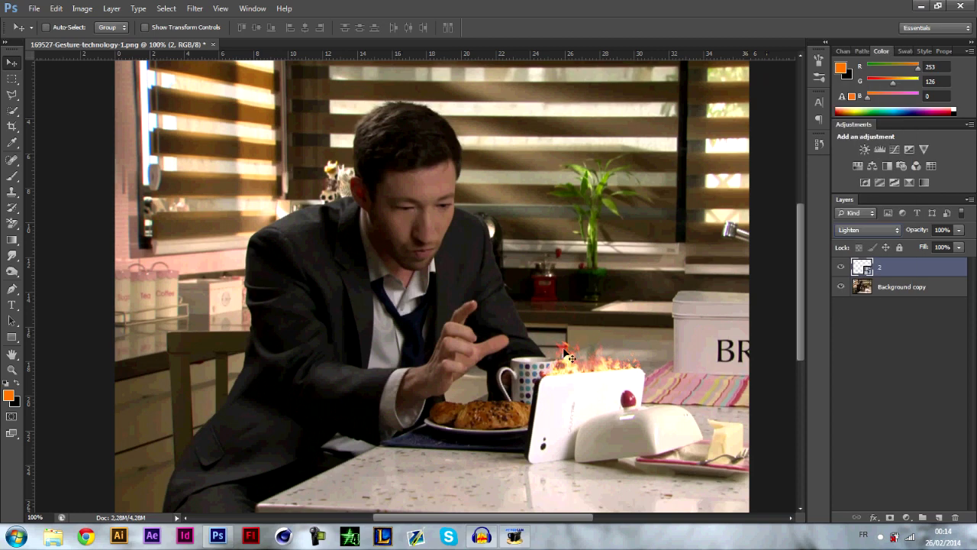
{"action": "left_click", "coordinate": [874, 231]}
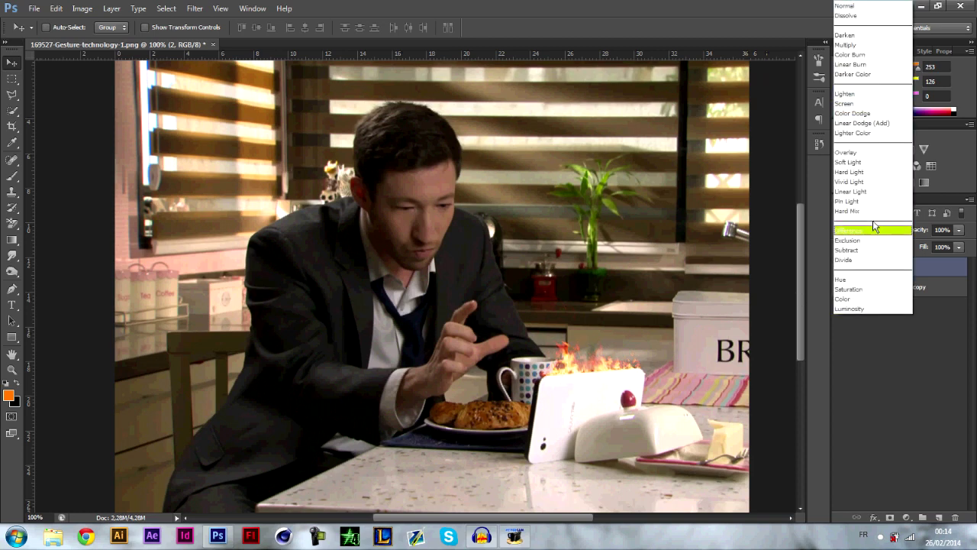
{"action": "left_click", "coordinate": [863, 103]}
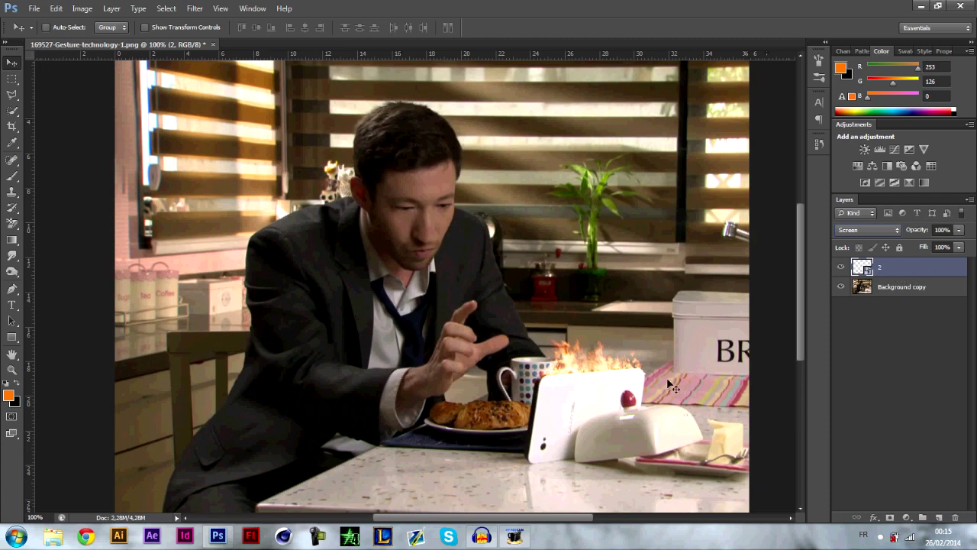
- Change the fire layer's blend mode to Exclusion
{"action": "key", "text": "ctrl+plus"}
{"action": "key", "text": "ctrl+plus"}
{"action": "key", "text": "ctrl+plus"}
{"action": "key", "text": "ctrl+plus"}
{"action": "scroll", "coordinate": [652, 332], "scroll_direction": "down", "scroll_amount": 14}
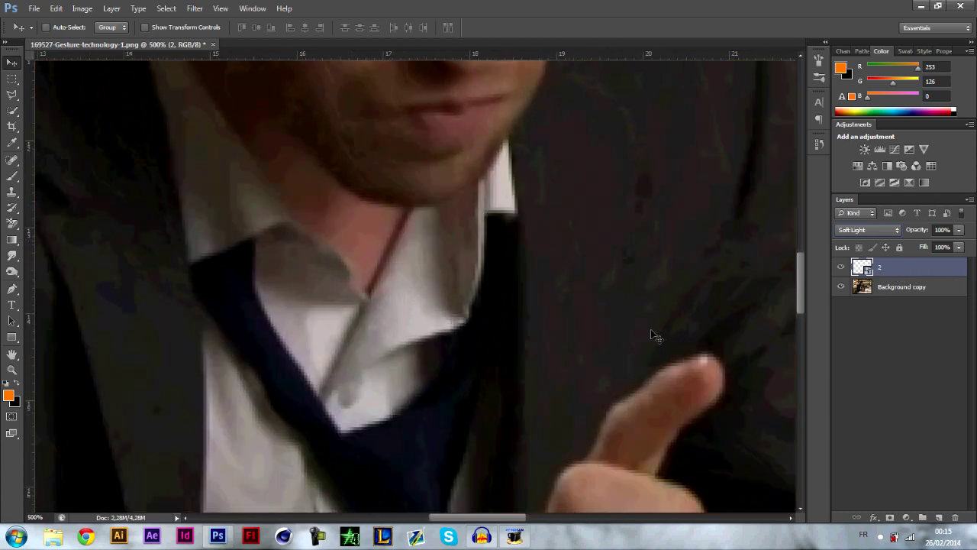
{"action": "left_click", "coordinate": [868, 230]}
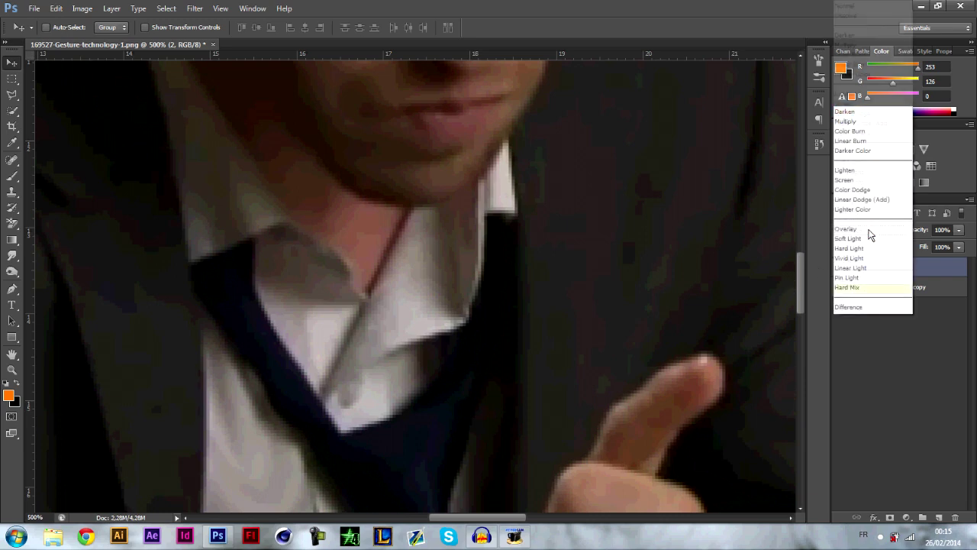
{"action": "left_click", "coordinate": [848, 288]}
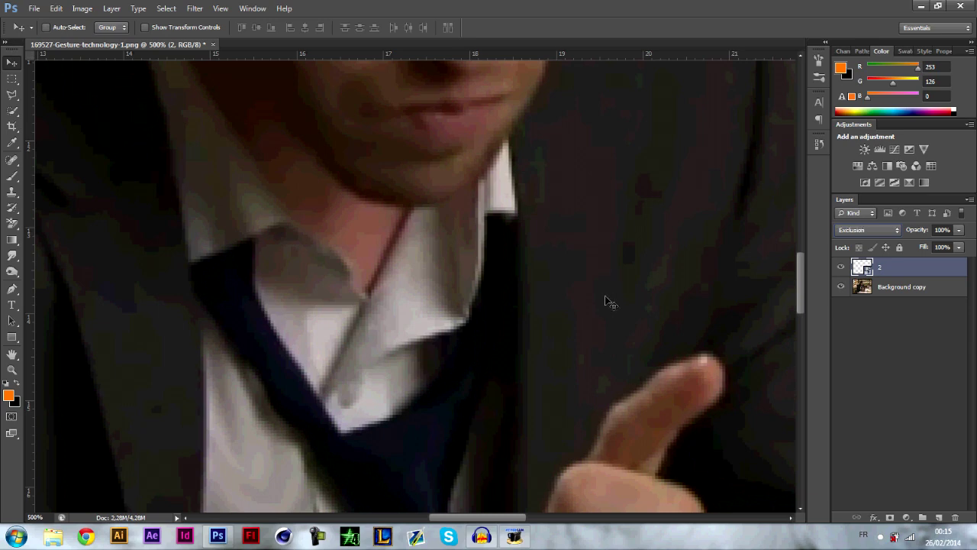
- Restore the Screen blend mode on the fire layer and leave that layer selected
{"action": "key", "text": "shift+plus"}
{"action": "key", "text": "shift+plus"}
{"action": "key", "text": "shift+minus"}
{"action": "key", "text": "shift+minus"}
{"action": "left_click", "coordinate": [859, 230]}
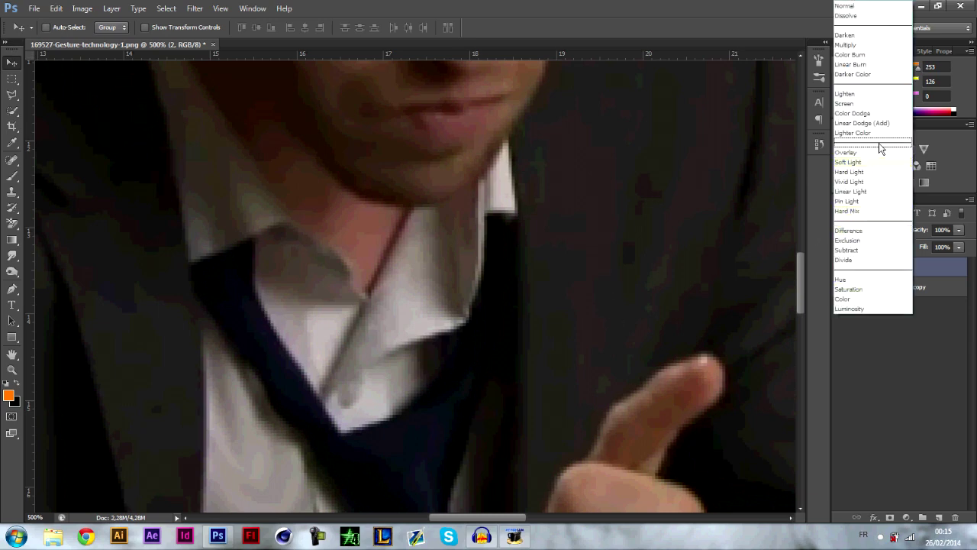
{"action": "left_click", "coordinate": [858, 103]}
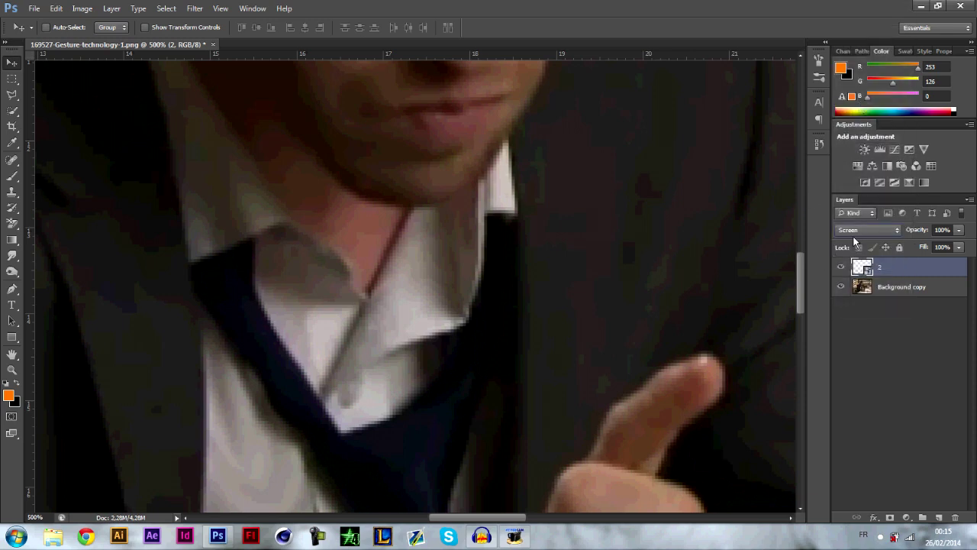
{"action": "left_click", "coordinate": [865, 324]}
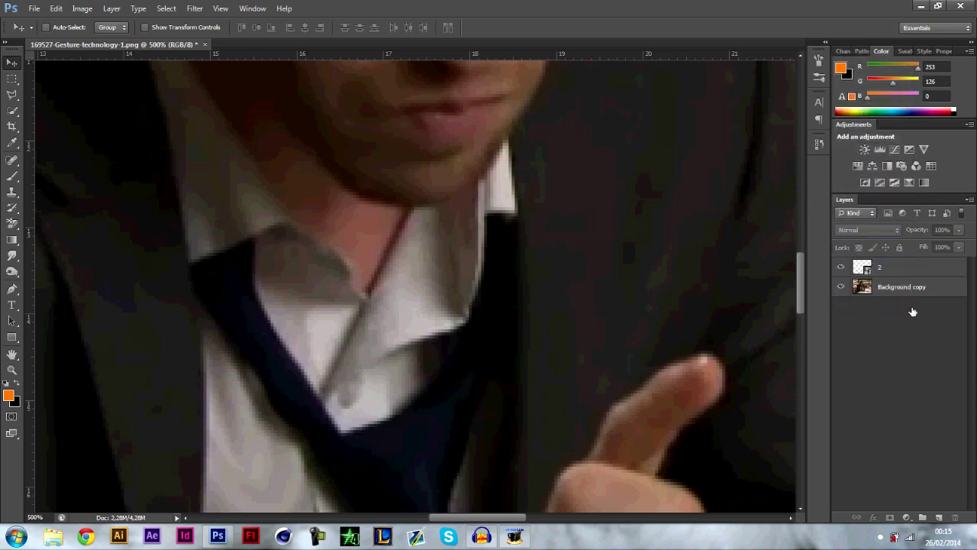
{"action": "left_click", "coordinate": [884, 271]}
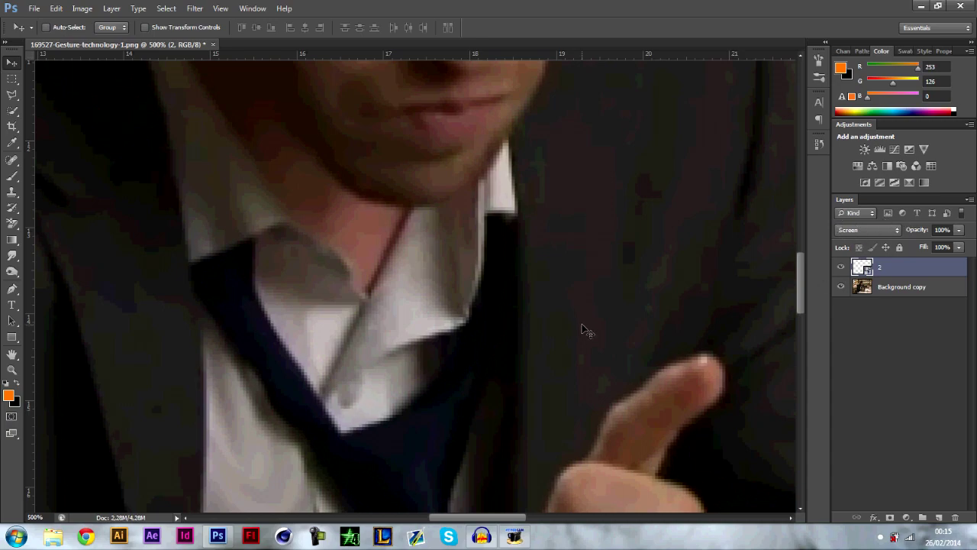
- Move the fire layer slightly up and to the left so the flames rise from the phone's upper edge
{"action": "scroll", "coordinate": [584, 330], "scroll_direction": "down", "scroll_amount": 3}
{"action": "scroll", "coordinate": [449, 220], "scroll_direction": "down", "scroll_amount": 2}
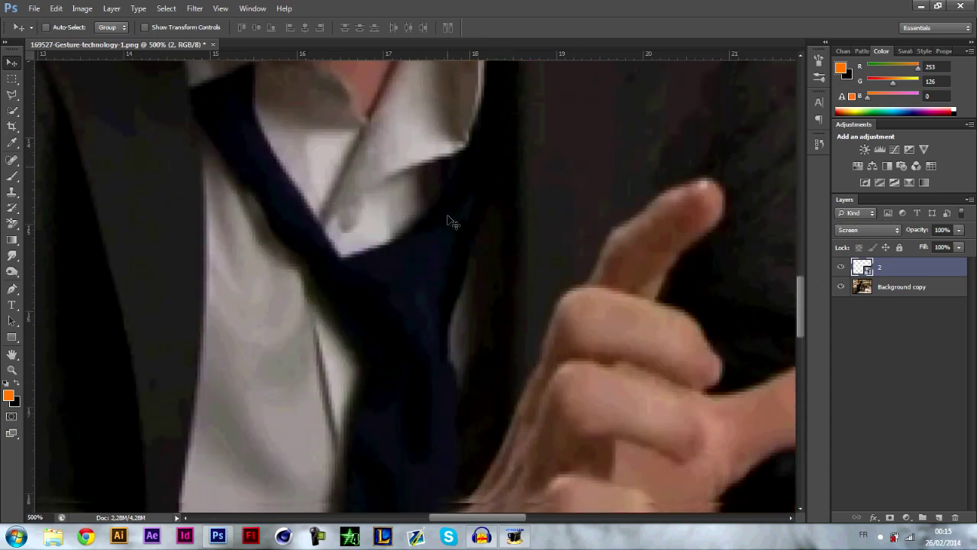
{"action": "scroll", "coordinate": [451, 220], "scroll_direction": "down", "scroll_amount": 3}
{"action": "left_click_drag", "start_coordinate": [495, 516], "coordinate": [617, 526]}
{"action": "scroll", "coordinate": [524, 441], "scroll_direction": "down", "scroll_amount": 4}
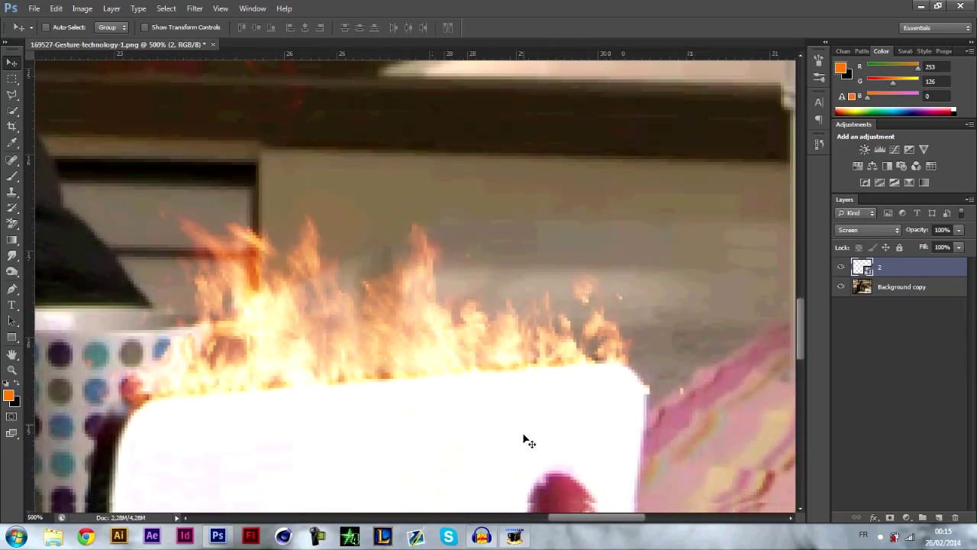
{"action": "scroll", "coordinate": [488, 343], "scroll_direction": "down", "scroll_amount": 1}
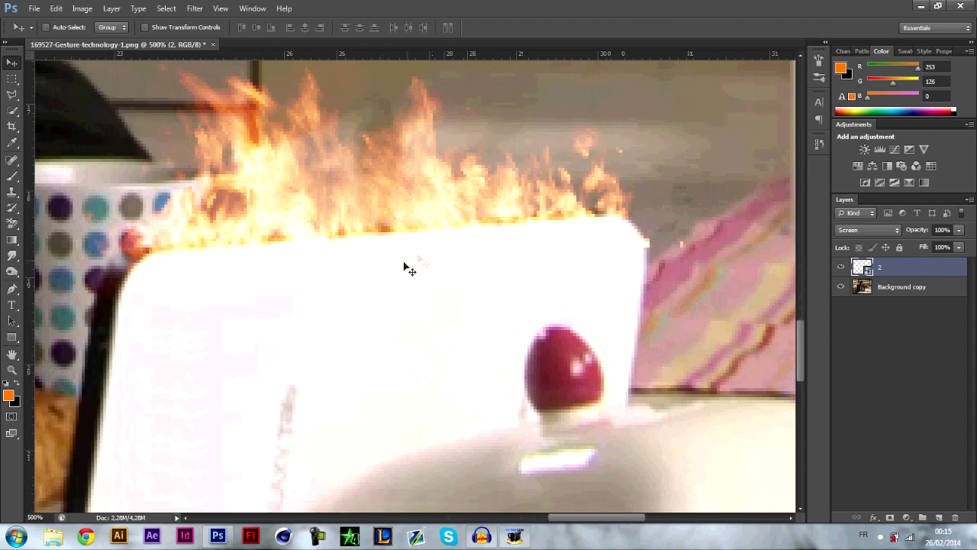
{"action": "left_click_drag", "start_coordinate": [563, 262], "coordinate": [548, 227]}
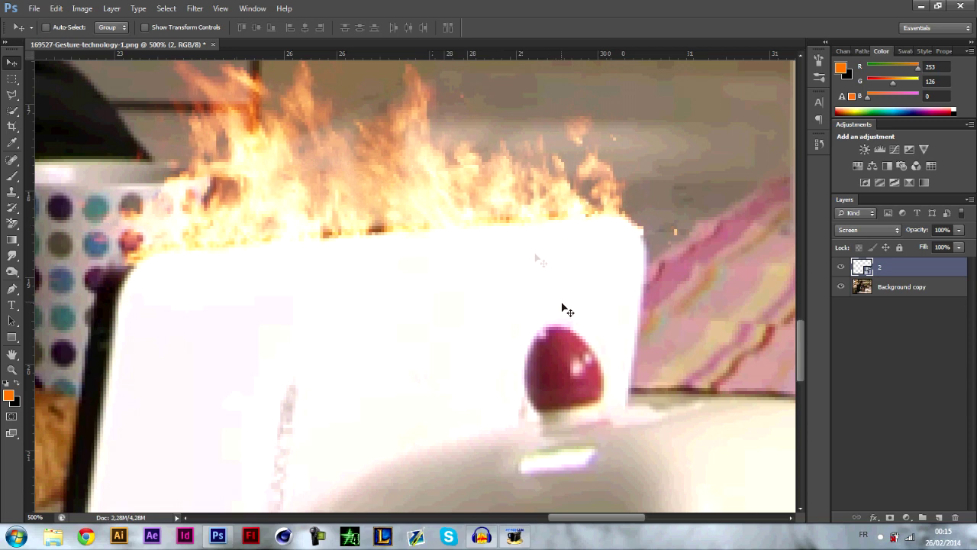
- Switch to the Eraser tool and rasterize the fire Smart Object layer so its pixels can be erased
{"action": "left_click", "coordinate": [15, 224]}
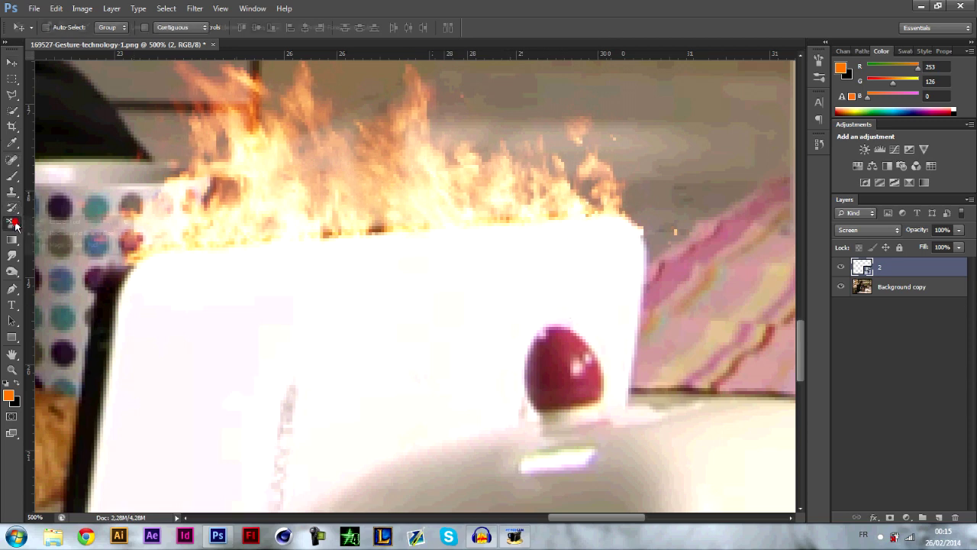
{"action": "left_click", "coordinate": [76, 222]}
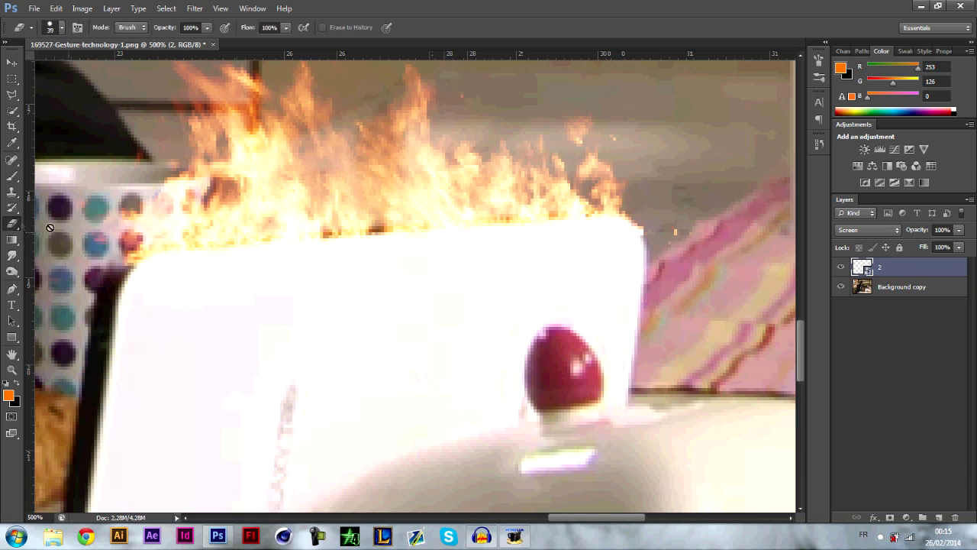
{"action": "left_click", "coordinate": [197, 276]}
{"action": "left_click", "coordinate": [467, 216]}
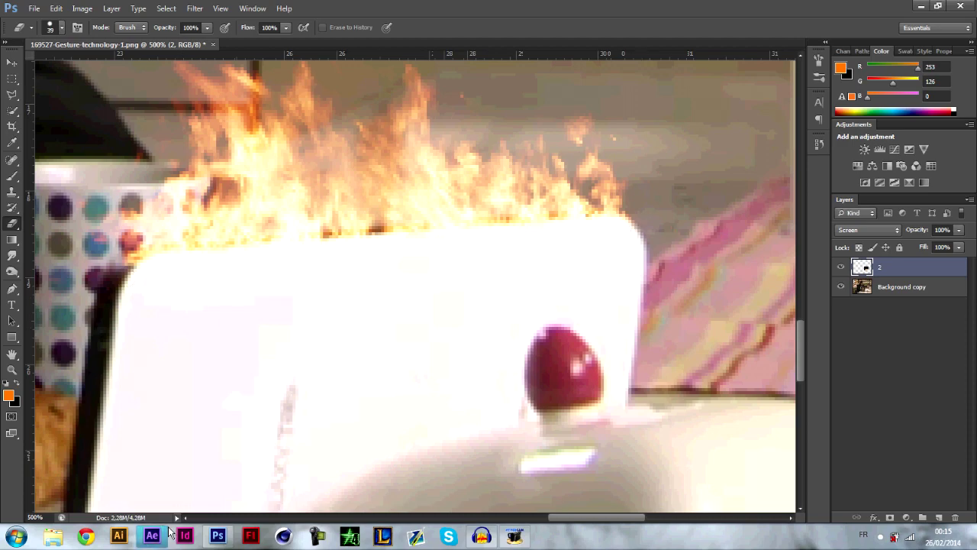
{"action": "key", "text": "ctrl+0"}
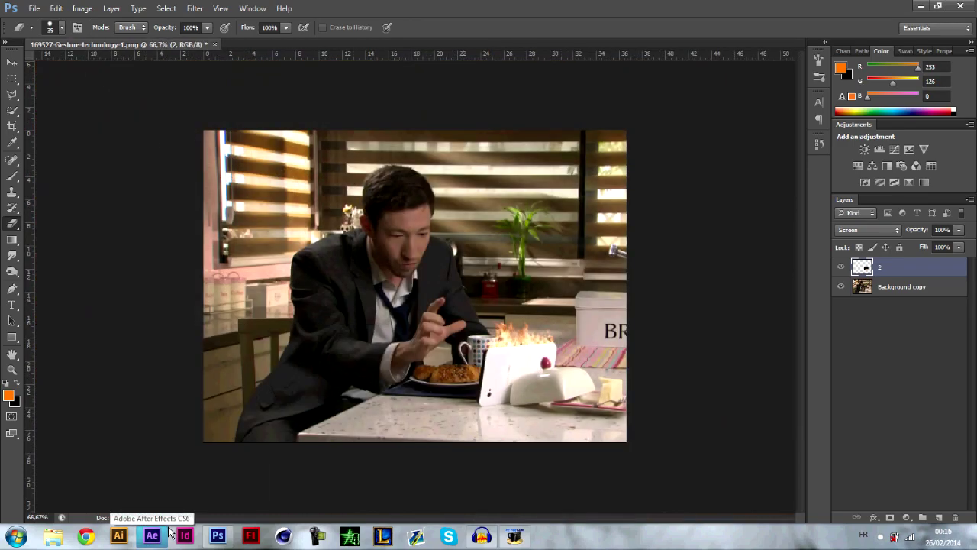
- Return the document to the Rasterize Layer history state, discarding the eraser strokes made on the fire layer
{"action": "key", "text": "ctrl+plus"}
{"action": "key", "text": "ctrl+plus"}
{"action": "key", "text": "ctrl+plus"}
{"action": "key", "text": "ctrl+plus"}
{"action": "key", "text": "ctrl+plus"}
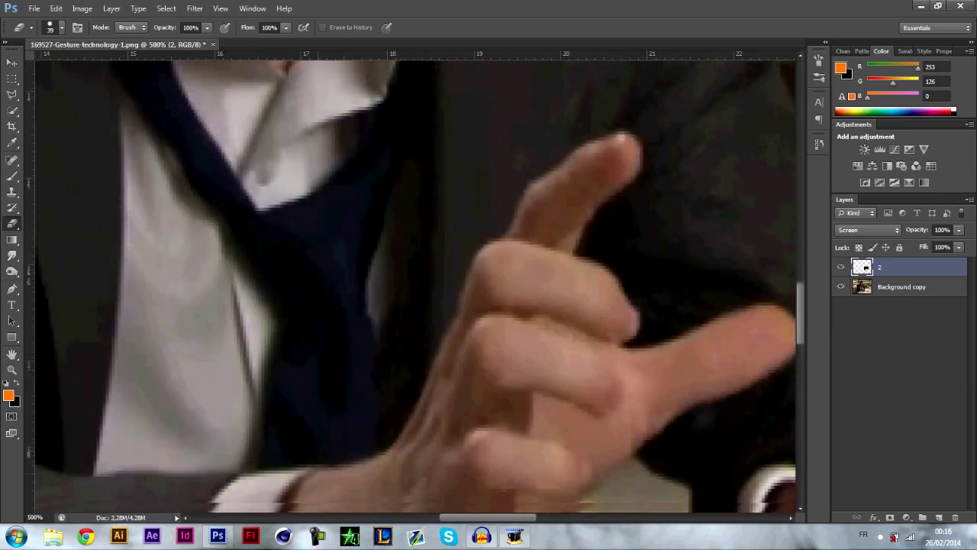
{"action": "left_click_drag", "start_coordinate": [481, 519], "coordinate": [580, 518]}
{"action": "scroll", "coordinate": [416, 283], "scroll_direction": "down", "scroll_amount": 1}
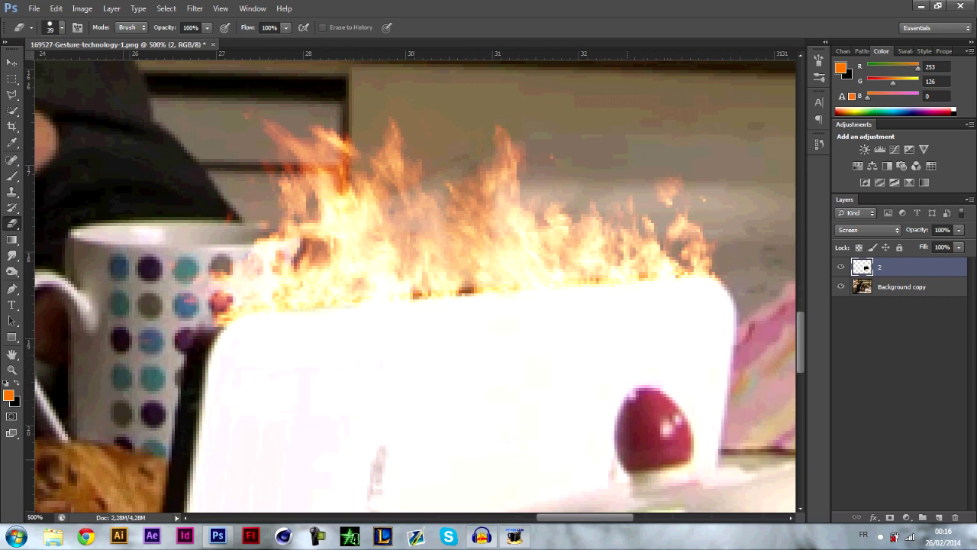
{"action": "left_click", "coordinate": [819, 142]}
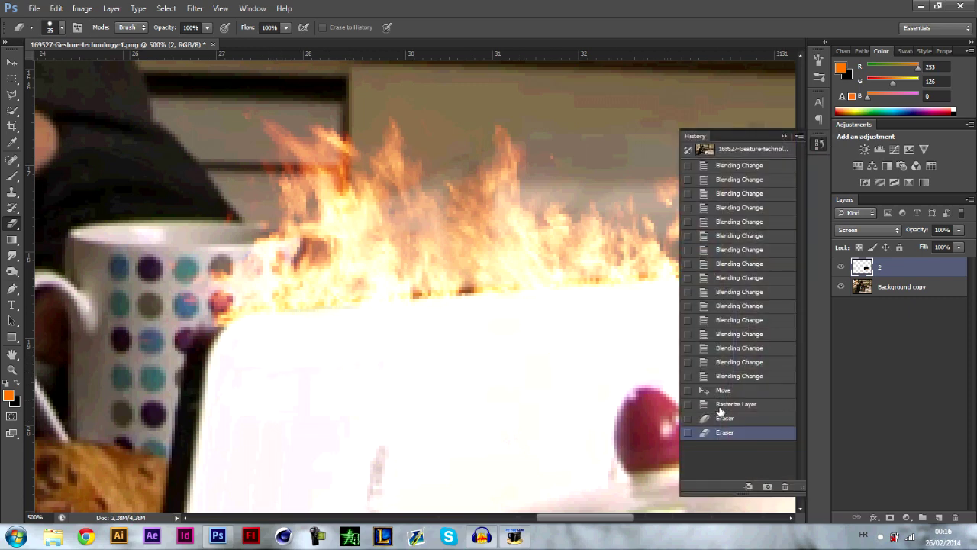
{"action": "left_click", "coordinate": [721, 404]}
{"action": "left_click", "coordinate": [837, 376]}
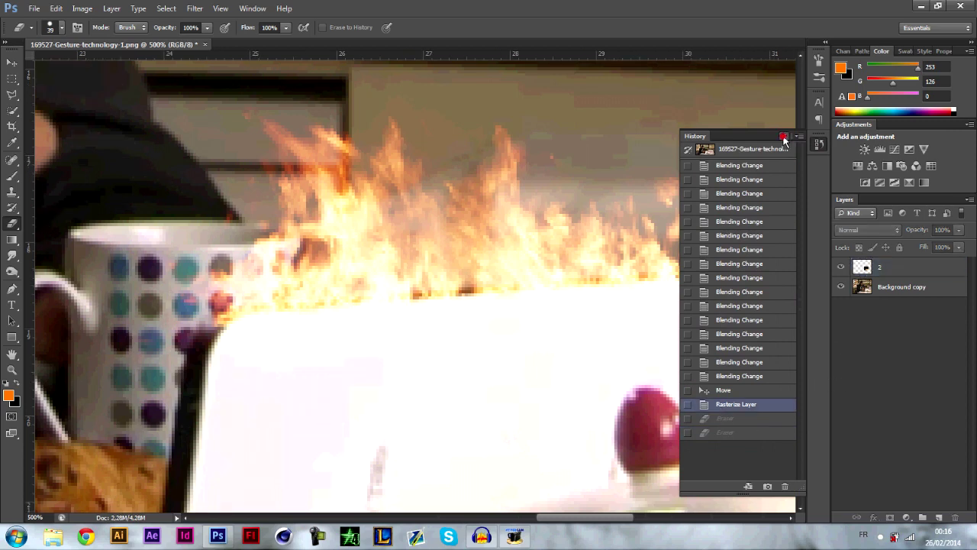
{"action": "left_click", "coordinate": [819, 142]}
- Add a Reveal All layer mask to fire layer 2
{"action": "left_click", "coordinate": [882, 269]}
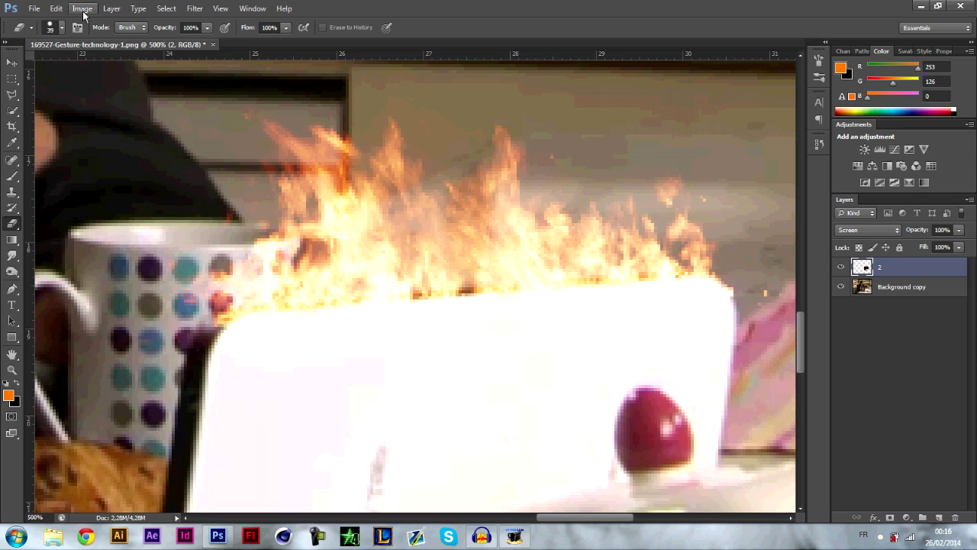
{"action": "left_click", "coordinate": [113, 13]}
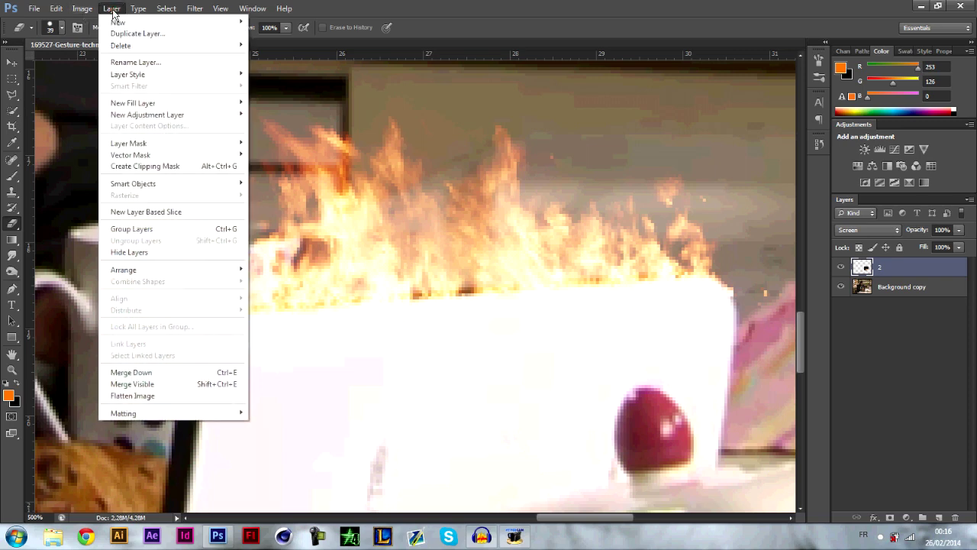
{"action": "mouse_move", "coordinate": [214, 146]}
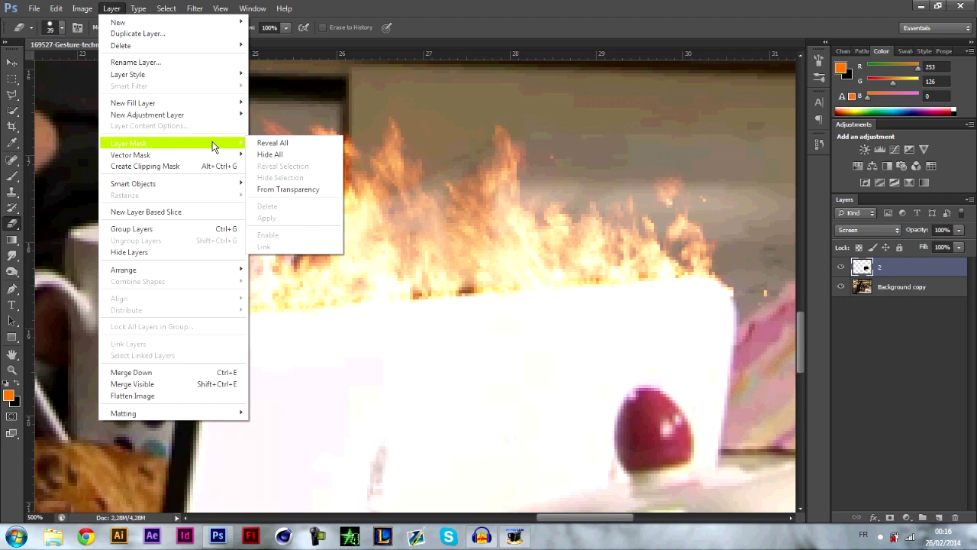
{"action": "left_click", "coordinate": [287, 144]}
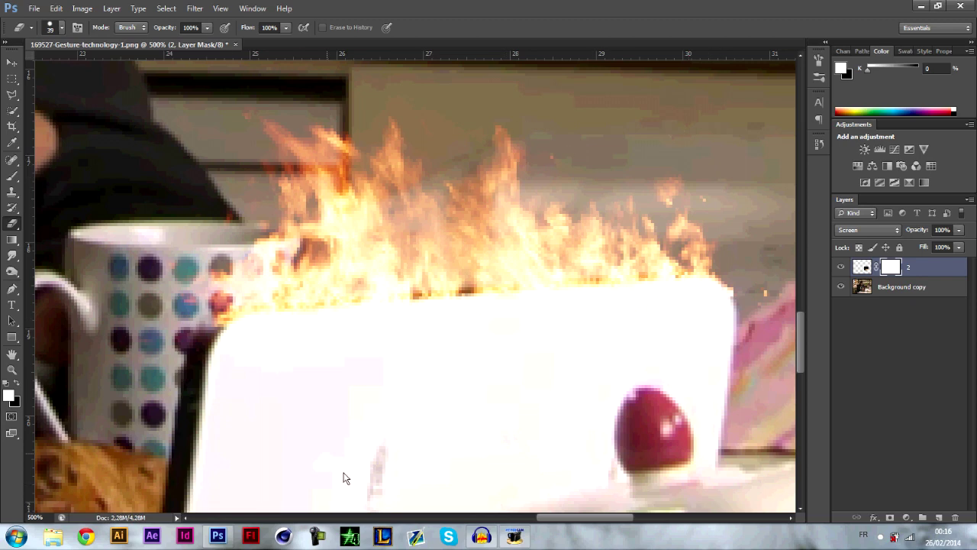
- Activate the Brush tool and set the foreground colour to black for painting on the fire layer's mask
{"action": "left_click", "coordinate": [13, 177]}
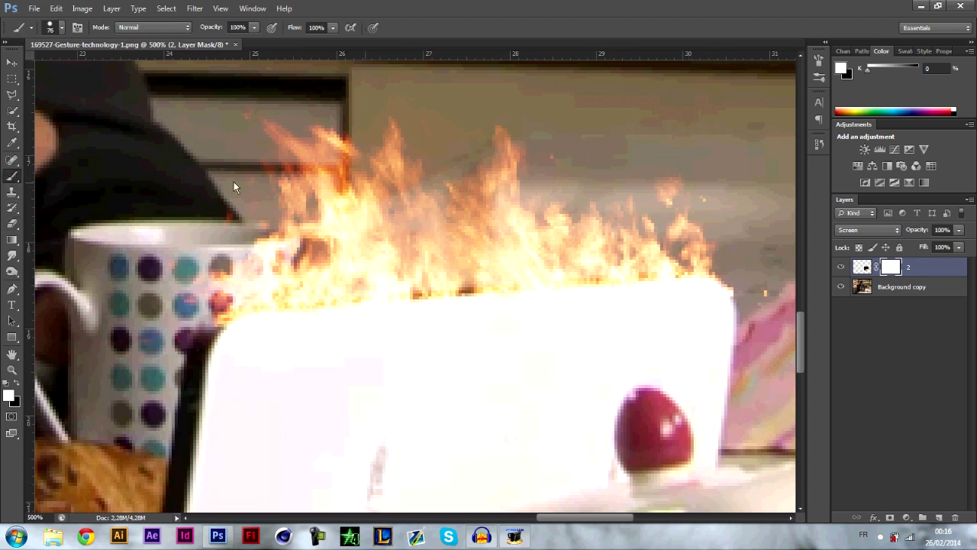
{"action": "left_click", "coordinate": [843, 70]}
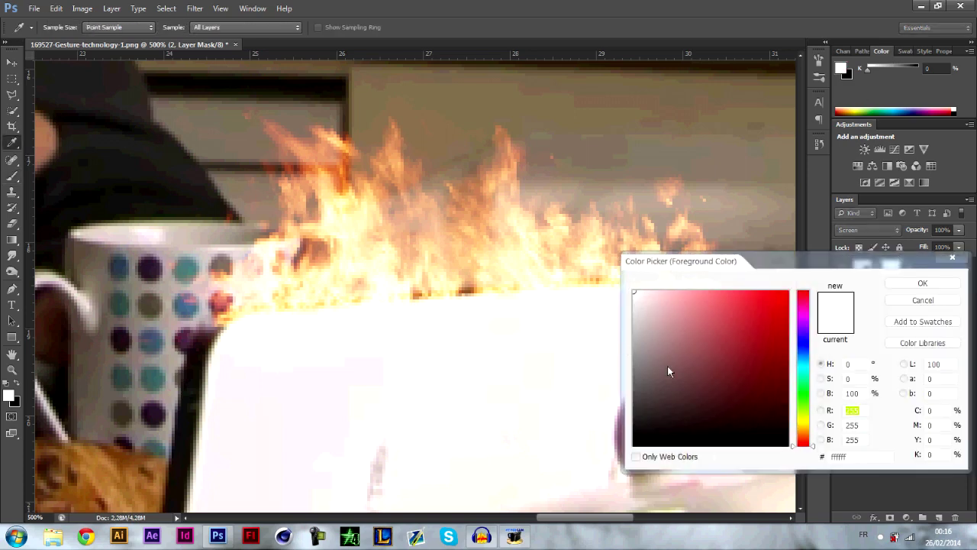
{"action": "left_click_drag", "start_coordinate": [669, 371], "coordinate": [591, 464]}
{"action": "left_click", "coordinate": [924, 283]}
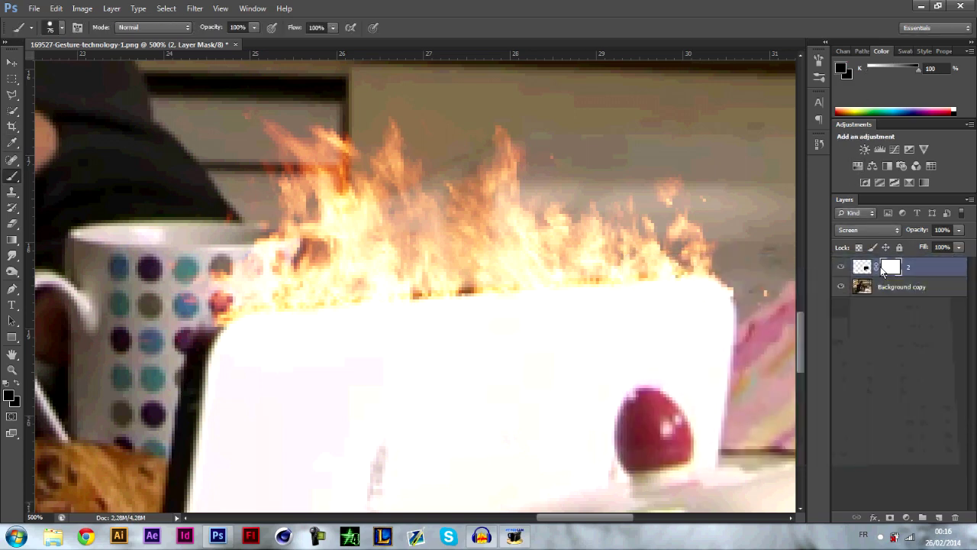
- Paint black on the fire layer's mask to hide the flames above the left half of the phone
{"action": "left_click", "coordinate": [433, 302]}
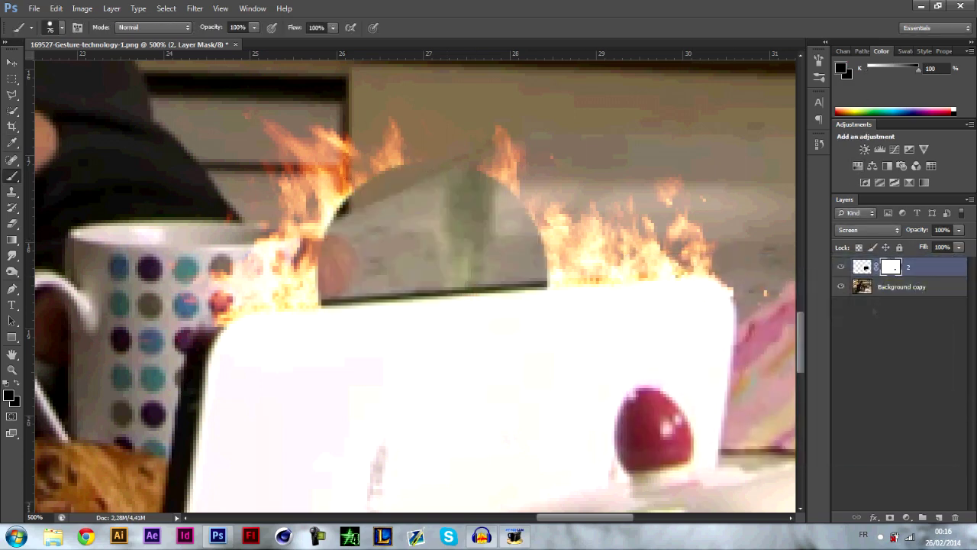
{"action": "key", "text": "ctrl+z"}
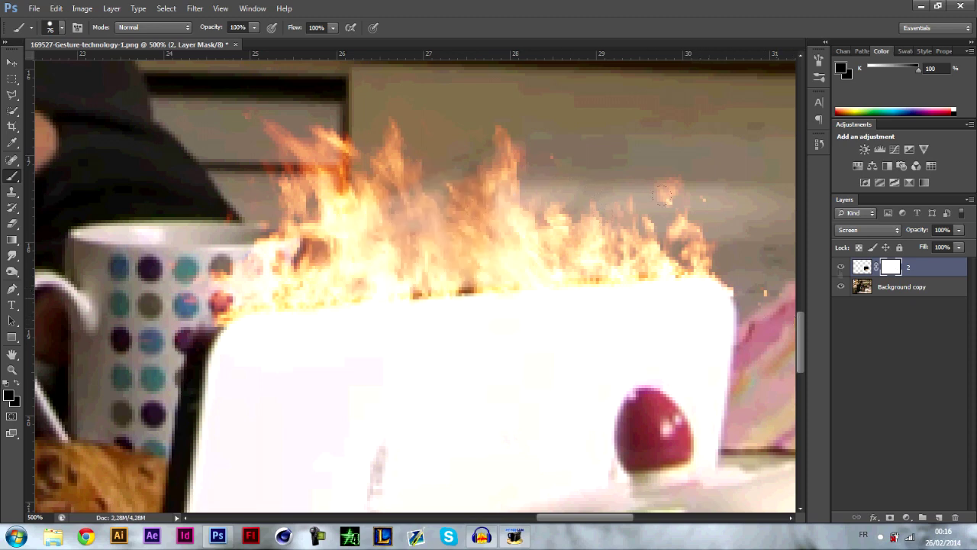
{"action": "key", "text": "ctrl+z"}
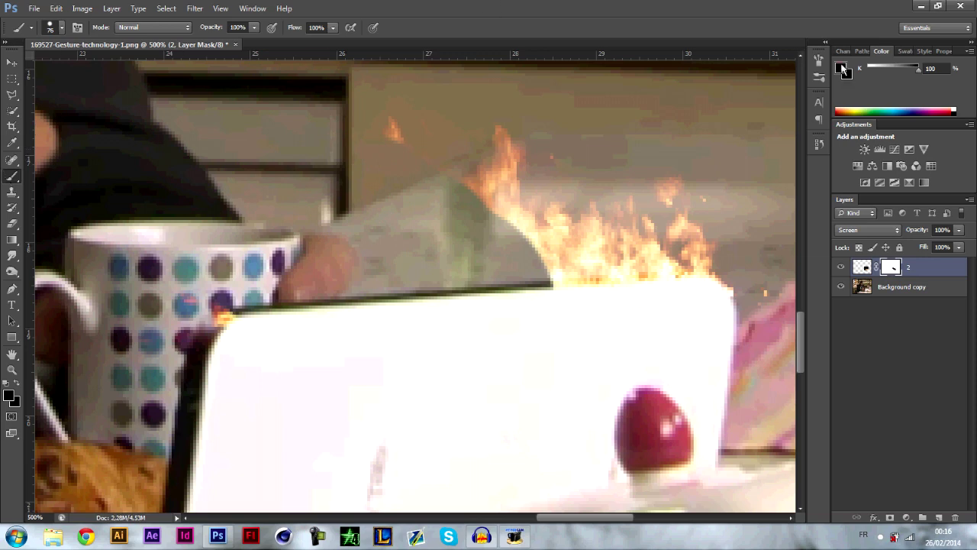
- Set the foreground colour to white and paint over the masked area to restore the hidden flames
{"action": "left_click", "coordinate": [845, 73]}
{"action": "left_click", "coordinate": [557, 263]}
{"action": "left_click", "coordinate": [940, 283]}
{"action": "left_click", "coordinate": [561, 279]}
{"action": "mouse_move", "coordinate": [562, 279]}
{"action": "left_mouse_down"}
{"action": "mouse_move", "coordinate": [328, 198]}
{"action": "mouse_move", "coordinate": [306, 133]}
{"action": "left_mouse_up"}
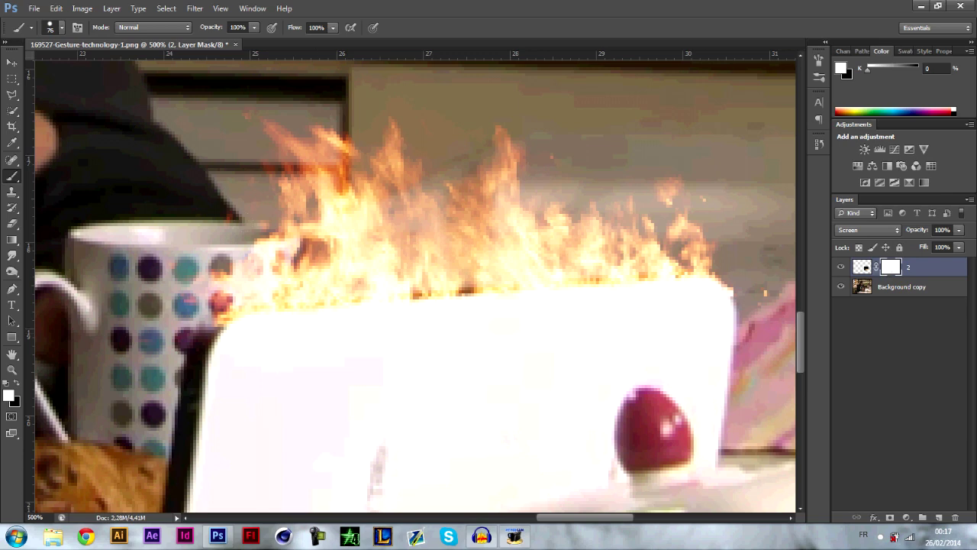
- With a 41 px brush and black foreground, paint the fire layer's mask along the phone's upper edge to hide overlapping fire
{"action": "right_click", "coordinate": [541, 377]}
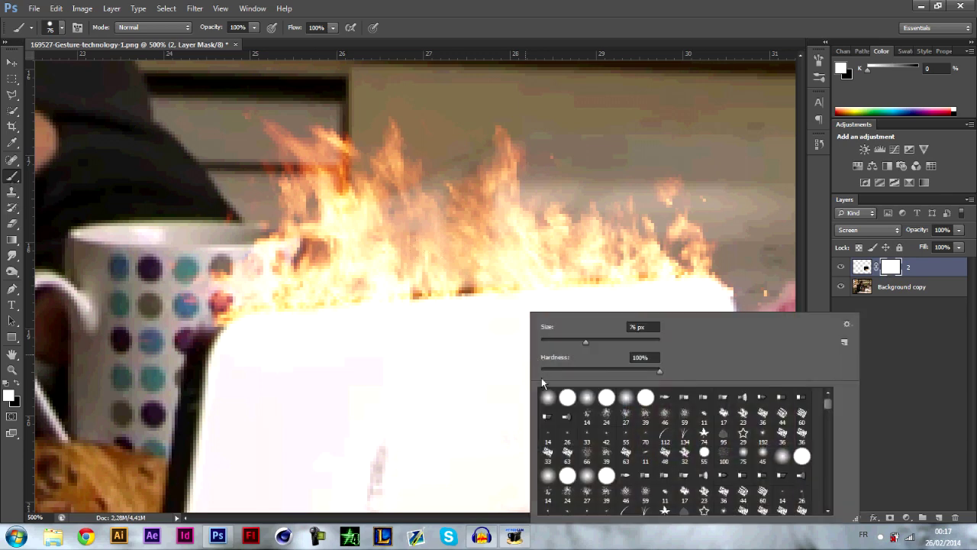
{"action": "left_click", "coordinate": [565, 341]}
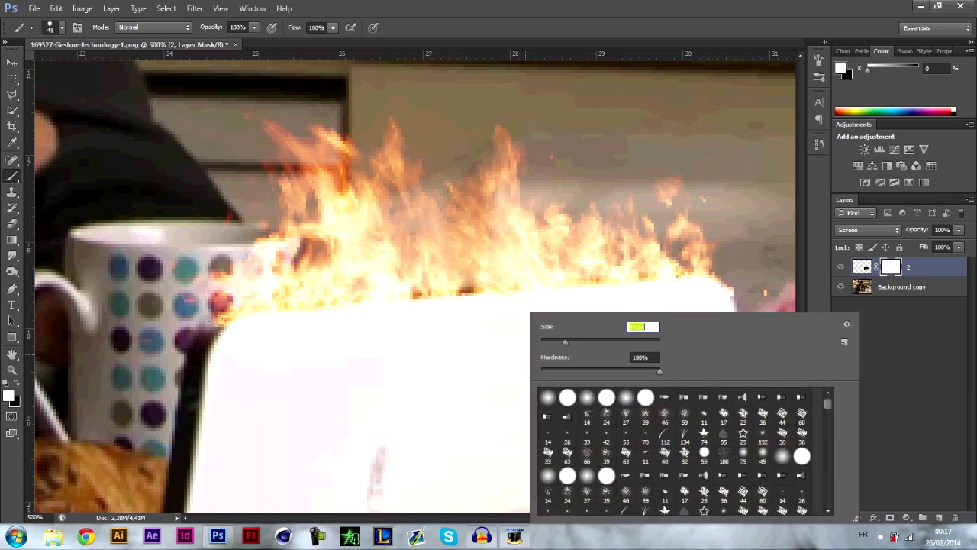
{"action": "key", "text": "Return"}
{"action": "left_click", "coordinate": [842, 69]}
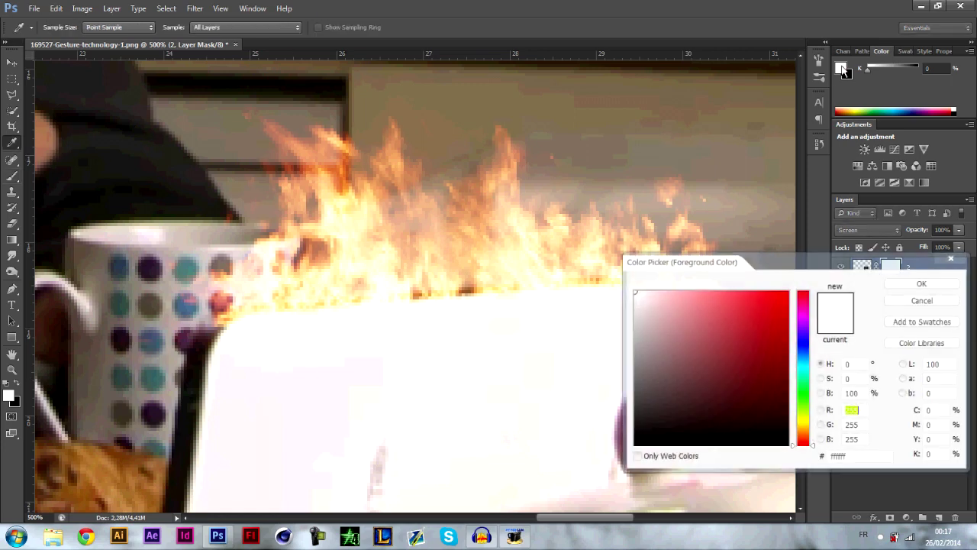
{"action": "left_click_drag", "start_coordinate": [677, 338], "coordinate": [486, 447]}
{"action": "left_click", "coordinate": [908, 280]}
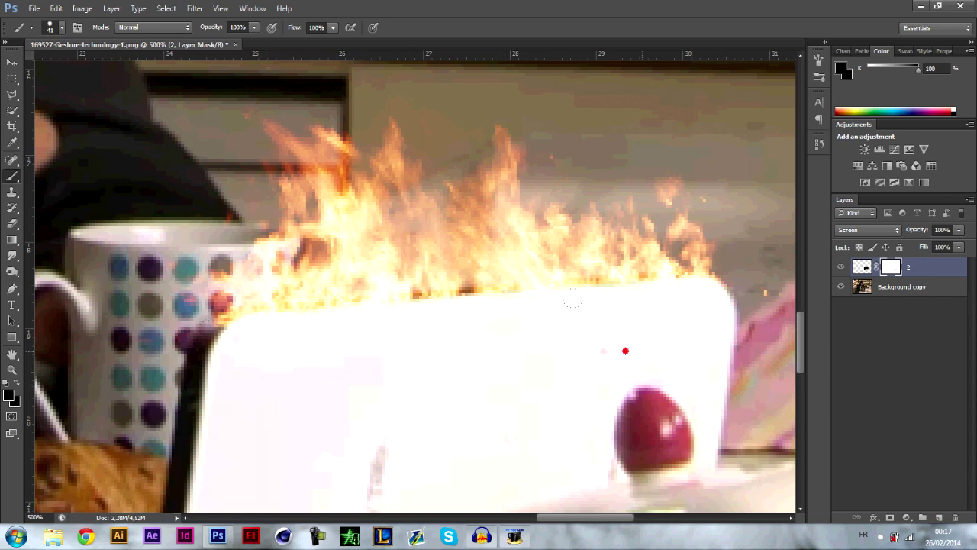
{"action": "mouse_move", "coordinate": [458, 301]}
{"action": "left_mouse_down"}
{"action": "mouse_move", "coordinate": [229, 320]}
{"action": "mouse_move", "coordinate": [516, 290]}
{"action": "mouse_move", "coordinate": [722, 282]}
{"action": "left_mouse_up"}
- With a 6 px brush and white foreground, repaint the mask along the phone's upper edge so the flames cover its dark outline
{"action": "key", "text": "ctrl+plus"}
{"action": "key", "text": "ctrl+plus"}
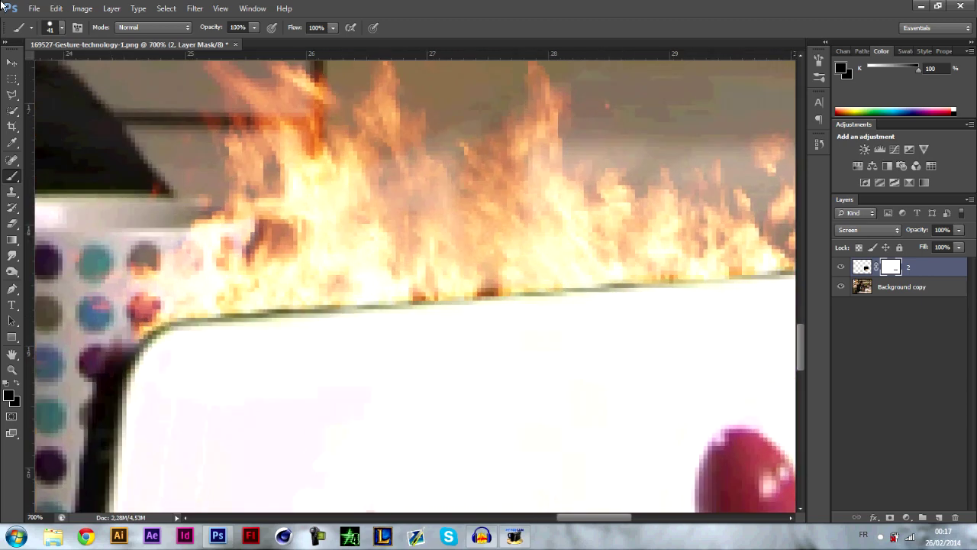
{"action": "right_click", "coordinate": [214, 339]}
{"action": "left_click_drag", "start_coordinate": [236, 335], "coordinate": [222, 335]}
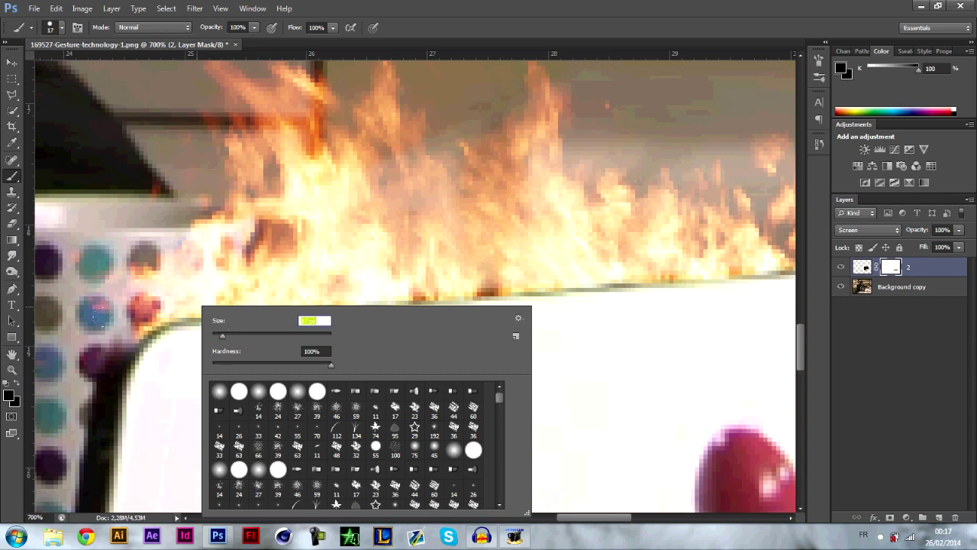
{"action": "left_click", "coordinate": [216, 333]}
{"action": "left_click", "coordinate": [843, 70]}
{"action": "left_click_drag", "start_coordinate": [676, 299], "coordinate": [600, 267]}
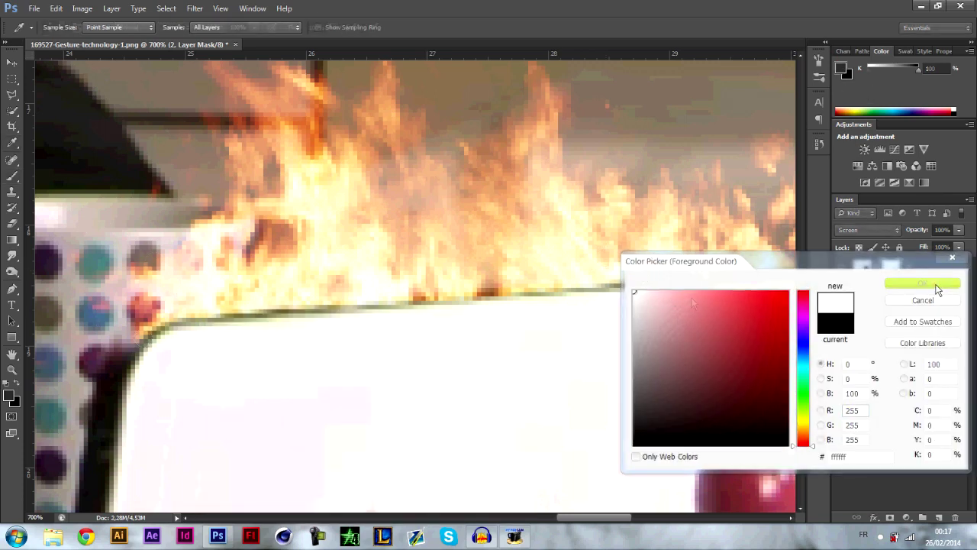
{"action": "left_click", "coordinate": [938, 284]}
{"action": "mouse_move", "coordinate": [122, 348]}
{"action": "left_mouse_down"}
{"action": "mouse_move", "coordinate": [148, 326]}
{"action": "mouse_move", "coordinate": [217, 309]}
{"action": "mouse_move", "coordinate": [649, 289]}
{"action": "mouse_move", "coordinate": [794, 269]}
{"action": "left_mouse_up"}
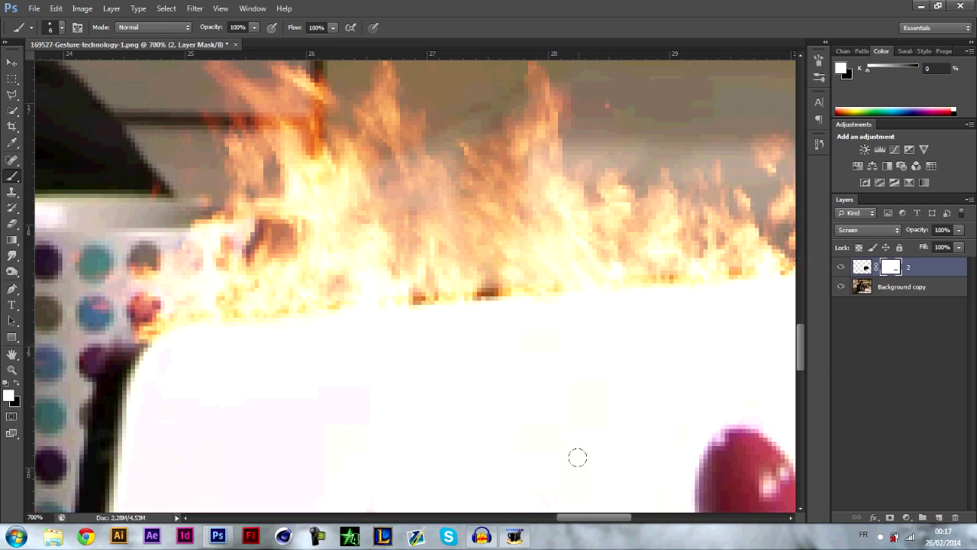
- Examine the right end of the masked flames and the whole composite image
{"action": "scroll", "coordinate": [578, 456], "scroll_direction": "right", "scroll_amount": 10}
{"action": "key", "text": "ctrl+minus"}
{"action": "key", "text": "ctrl+minus"}
{"action": "key", "text": "ctrl+minus"}
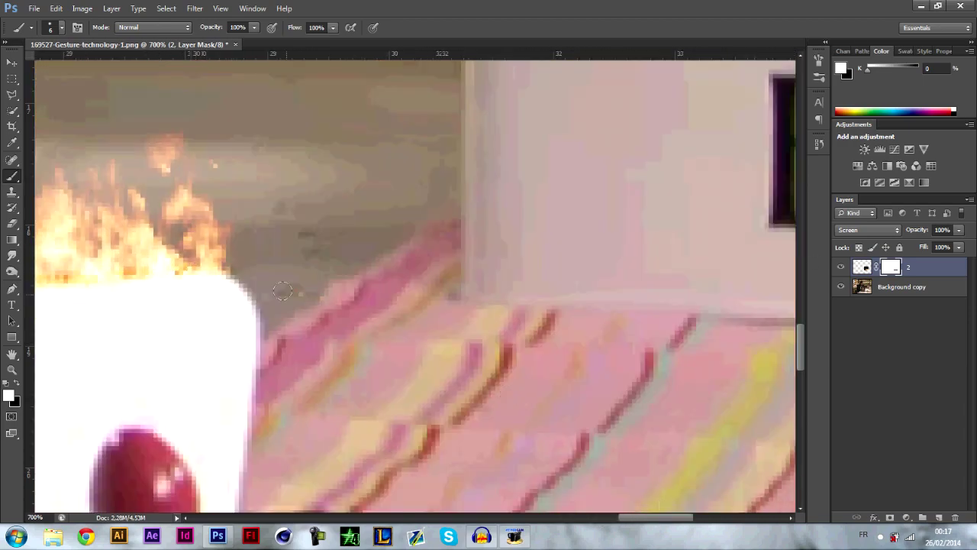
{"action": "key", "text": "ctrl+minus"}
{"action": "key", "text": "ctrl+minus"}
{"action": "key", "text": "ctrl+minus"}
{"action": "key", "text": "ctrl+minus"}
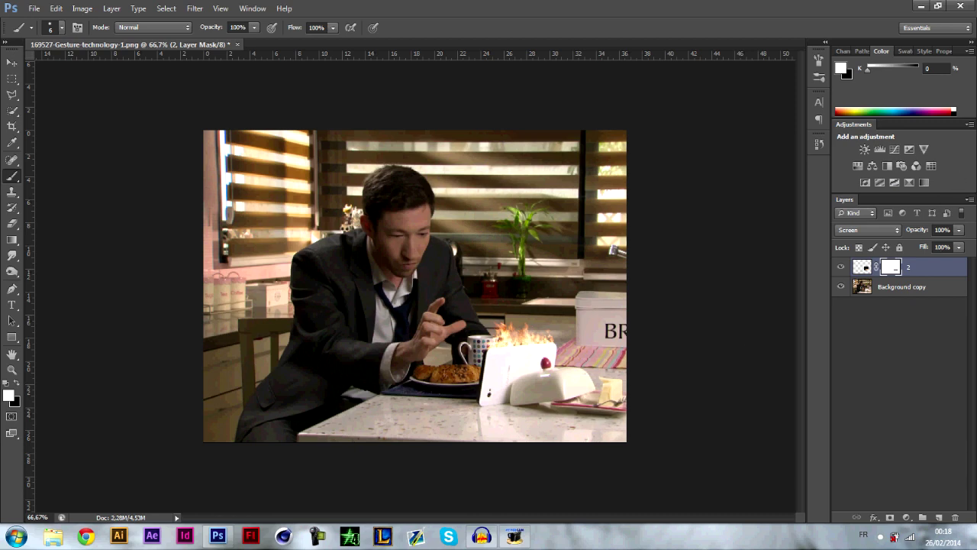
{"action": "left_click", "coordinate": [482, 536]}
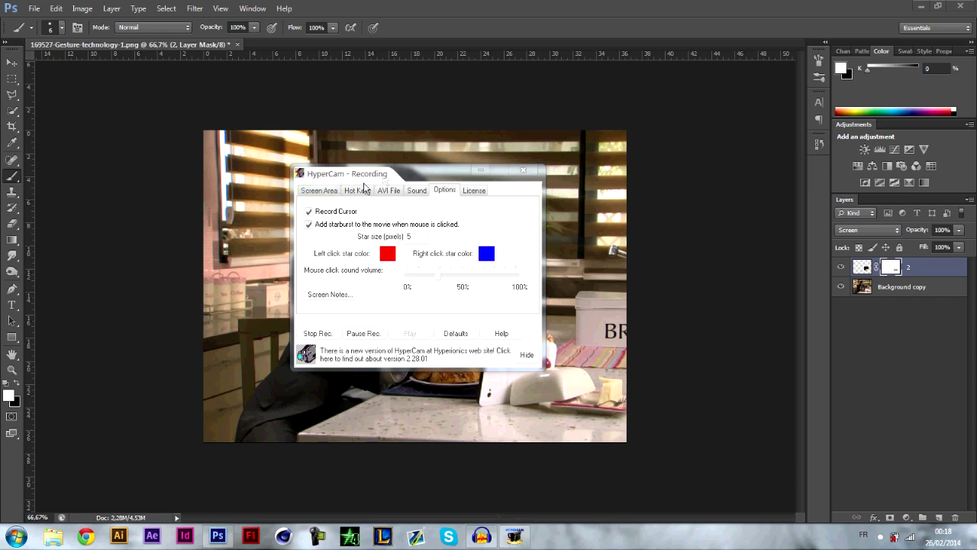
{"action": "left_click", "coordinate": [461, 177]}
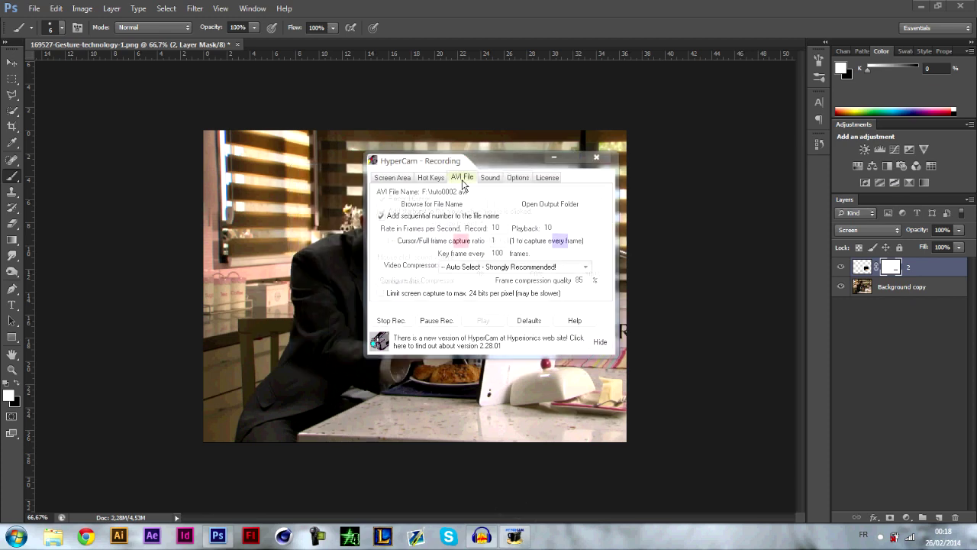
{"action": "left_click", "coordinate": [393, 177]}
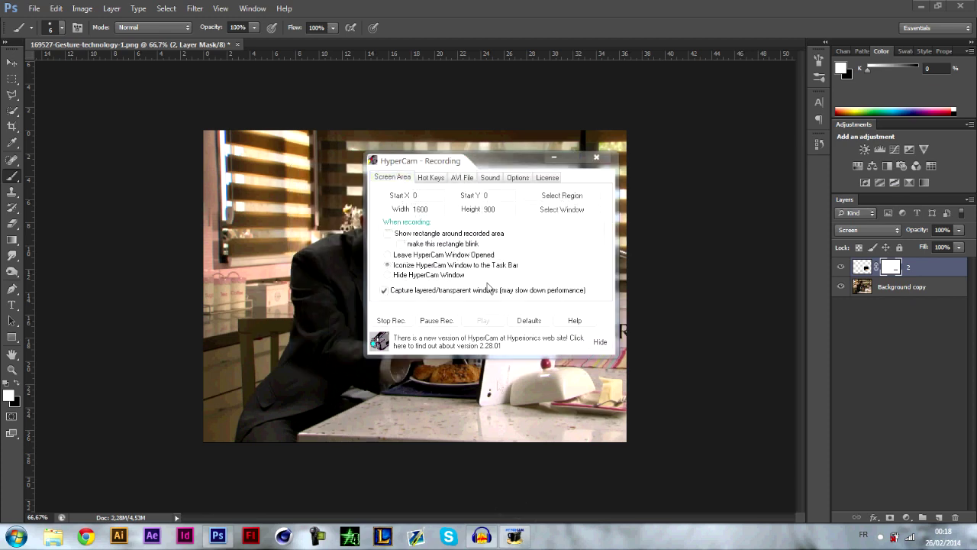